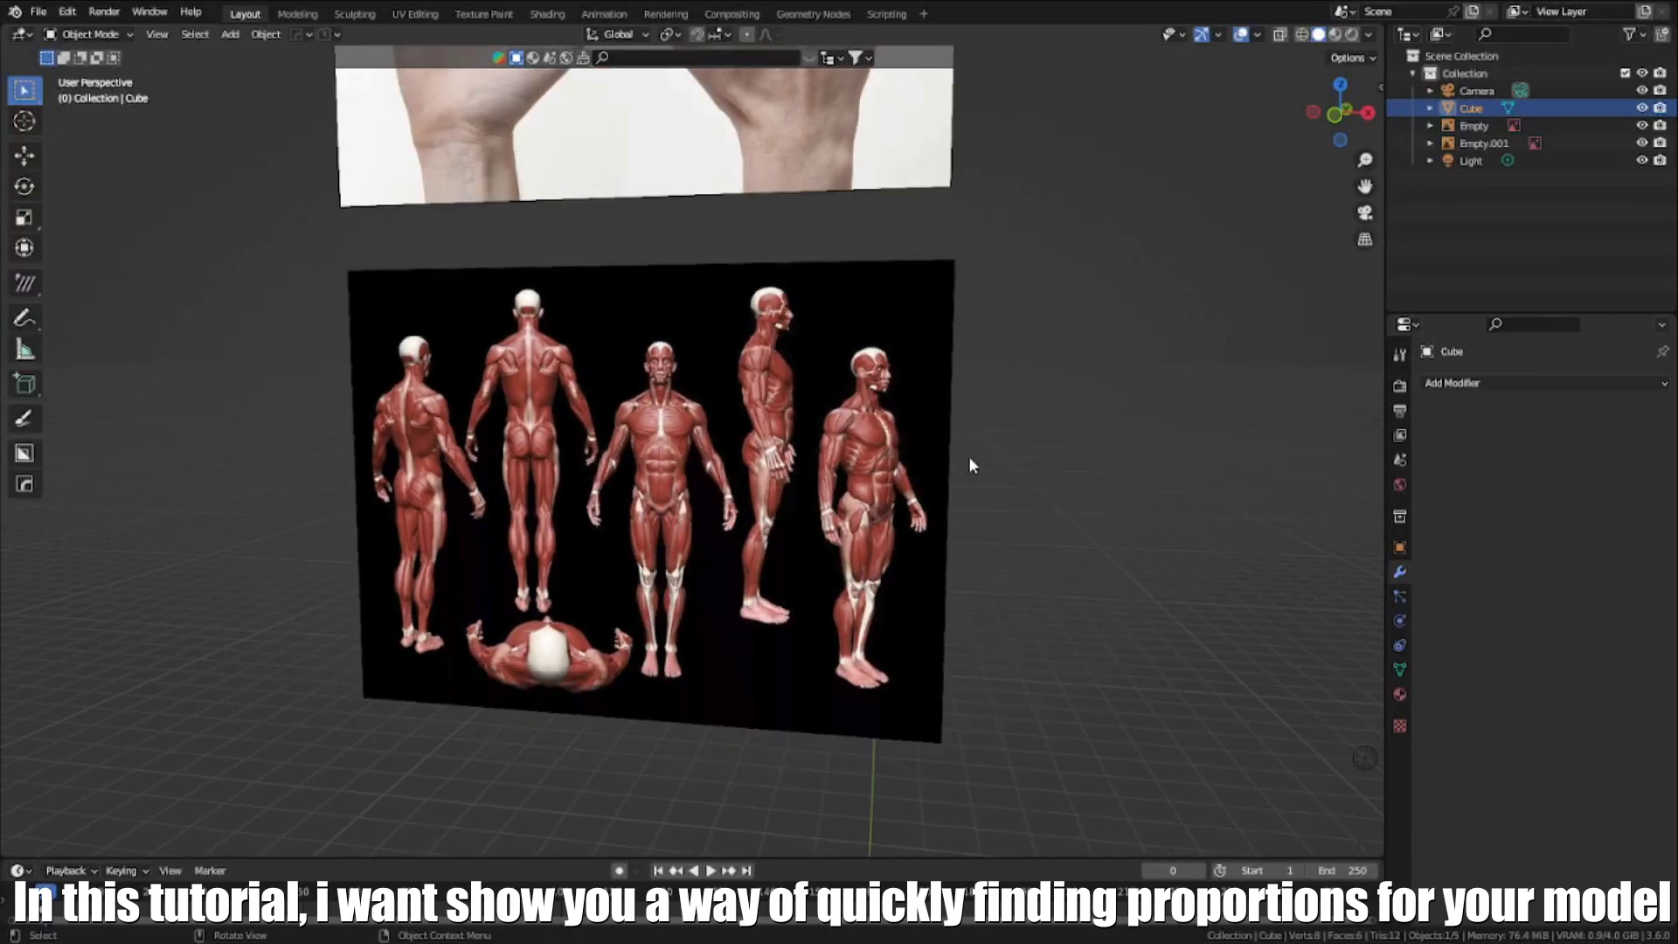
Annotate the upper body's length and lower boundary on the chest of the front-facing muscle figure
key("KP_1")
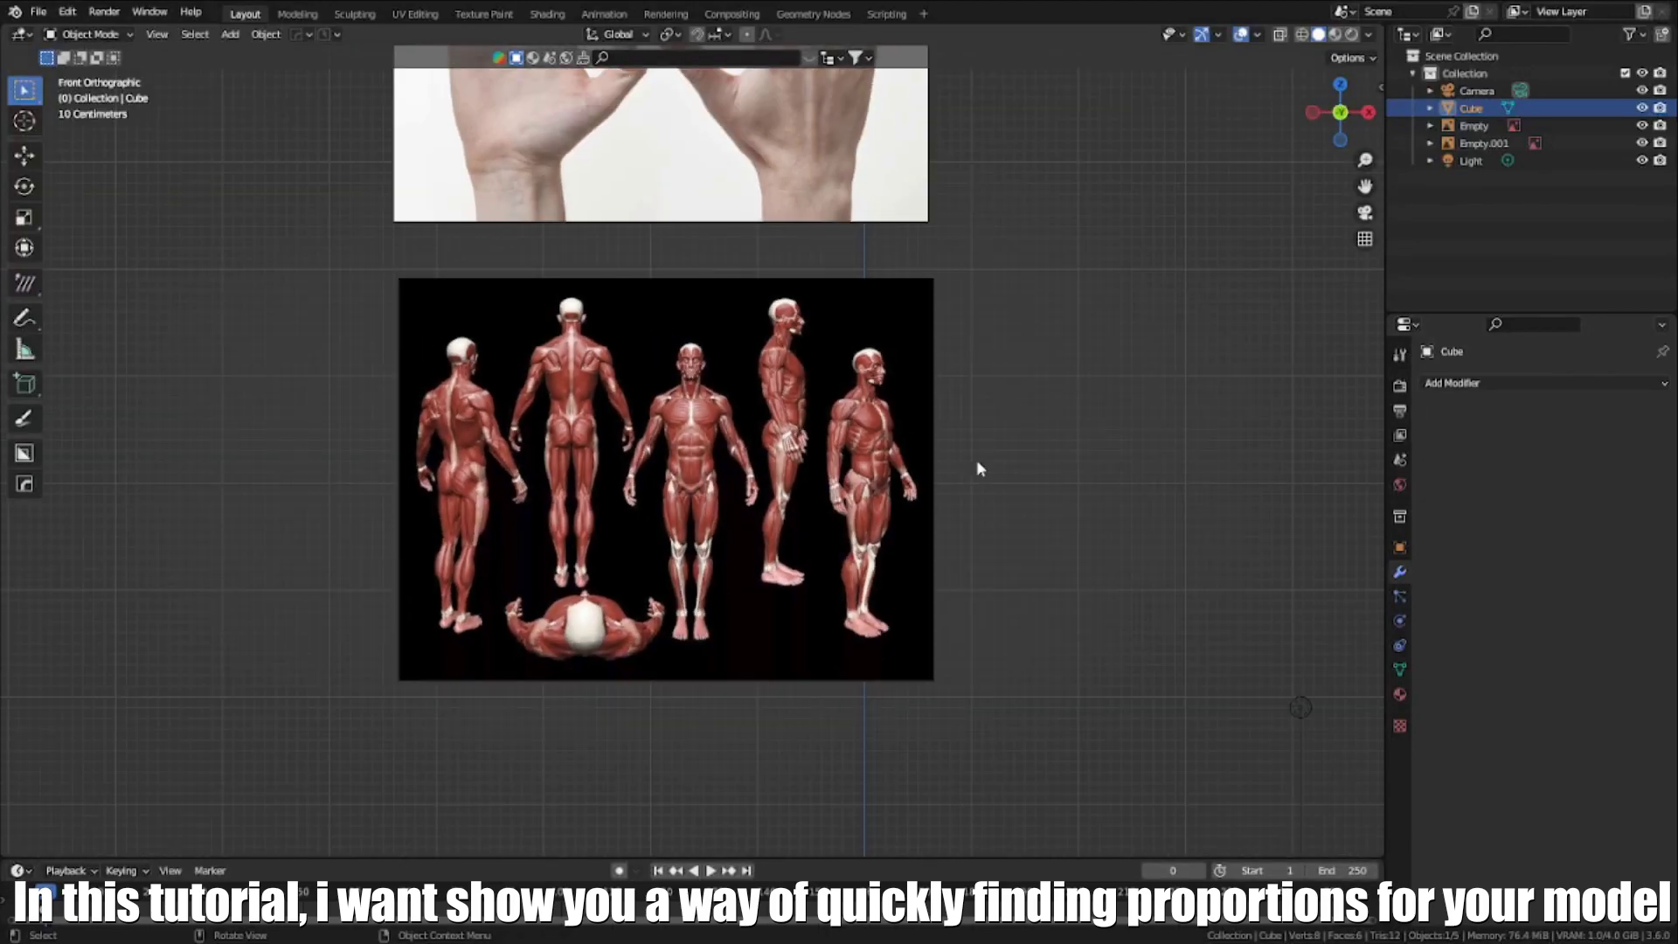
scroll(973, 464, "up", 3)
left_click(25, 317)
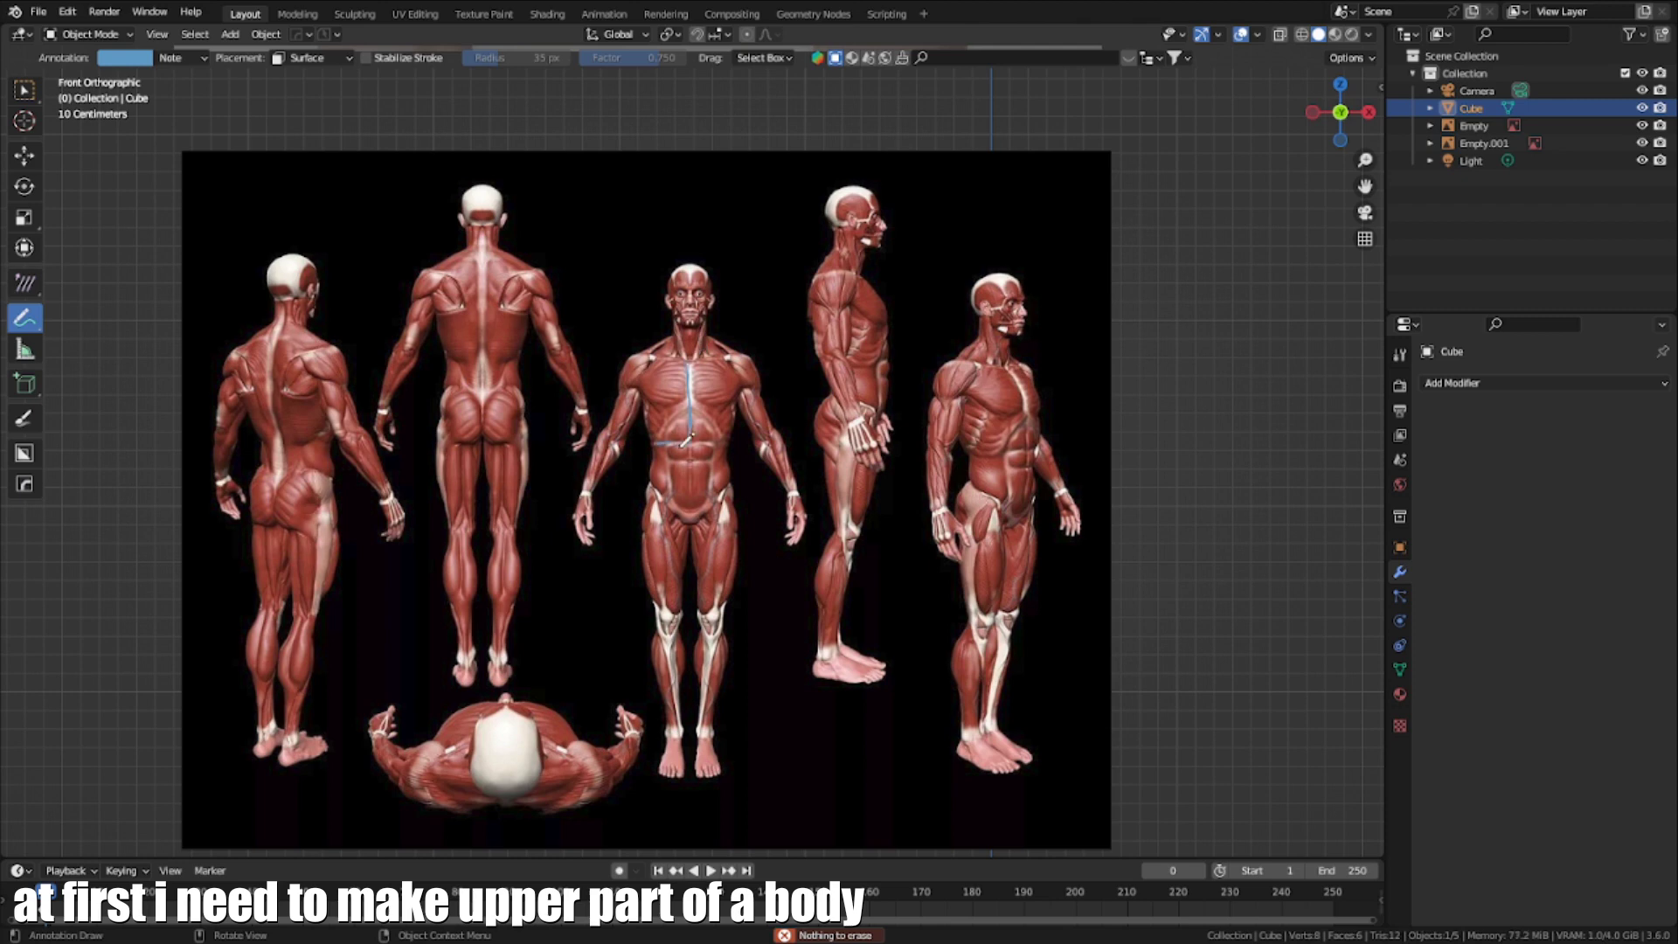
Duplicate the cube, move the copy along X beside the original and scale it down to a small block
middle_click_drag(758, 437, 695, 481)
scroll(695, 463, "down", 7)
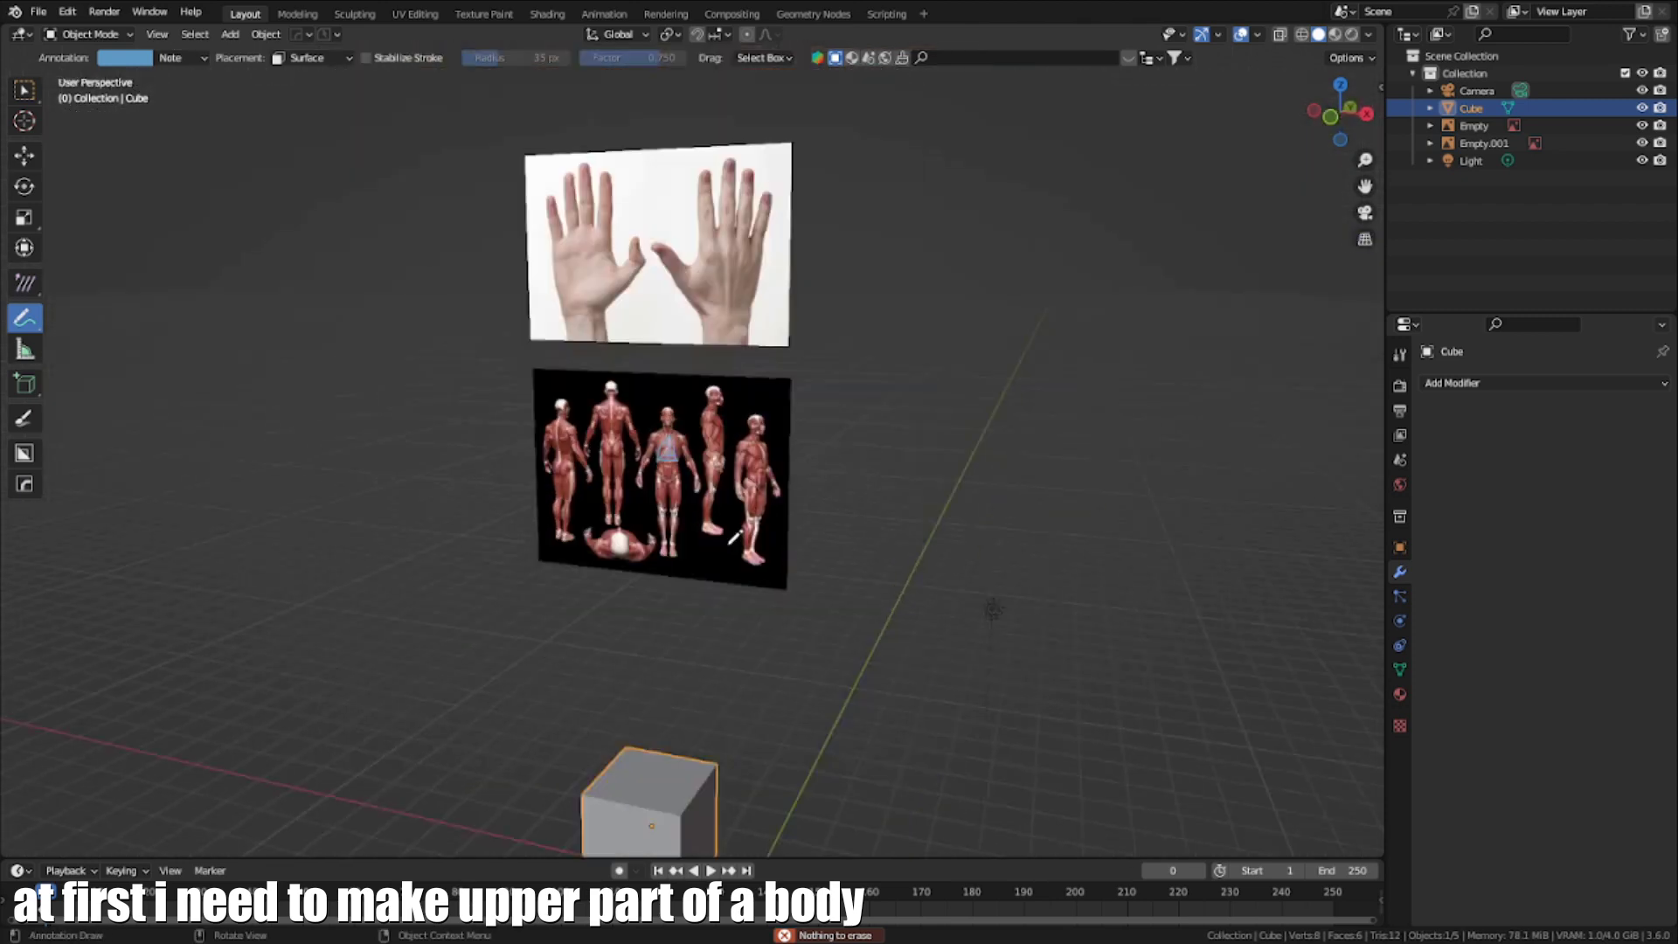
key("KP_1")
middle_click_drag(742, 717, 692, 332, "shift")
scroll(692, 437, "up", 1)
key("w")
scroll(697, 492, "up", 3)
middle_click_drag(696, 492, 660, 547, "shift")
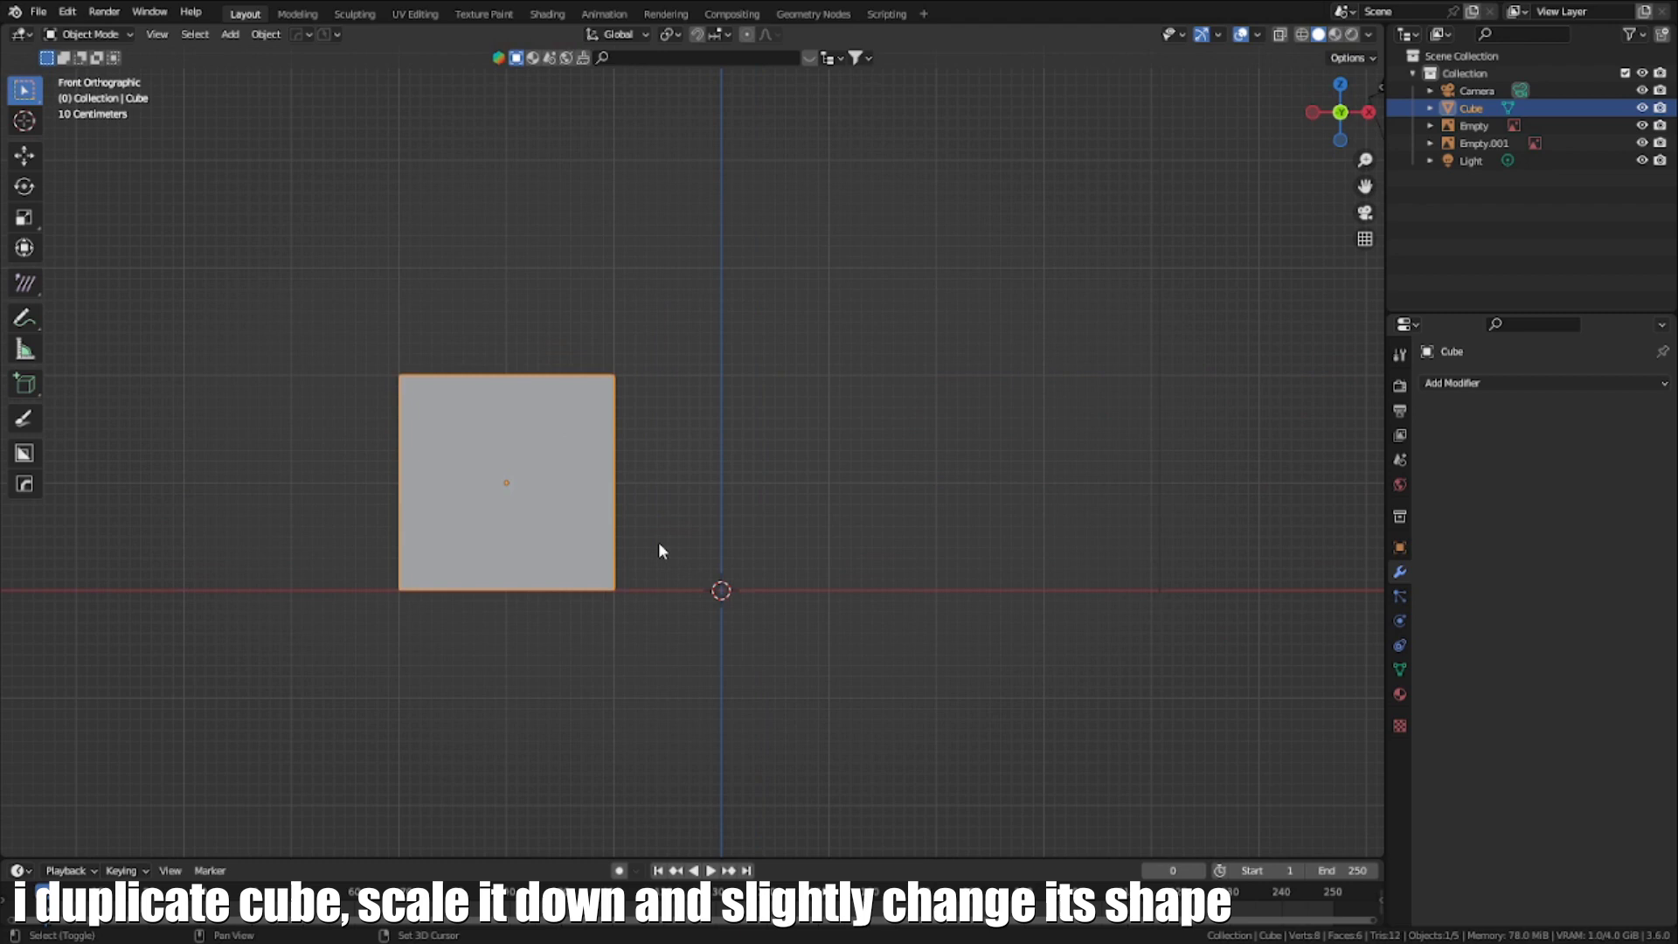
key("shift+d")
key("s")
left_click(644, 502)
key("g")
key("x")
left_click(800, 495)
key("s")
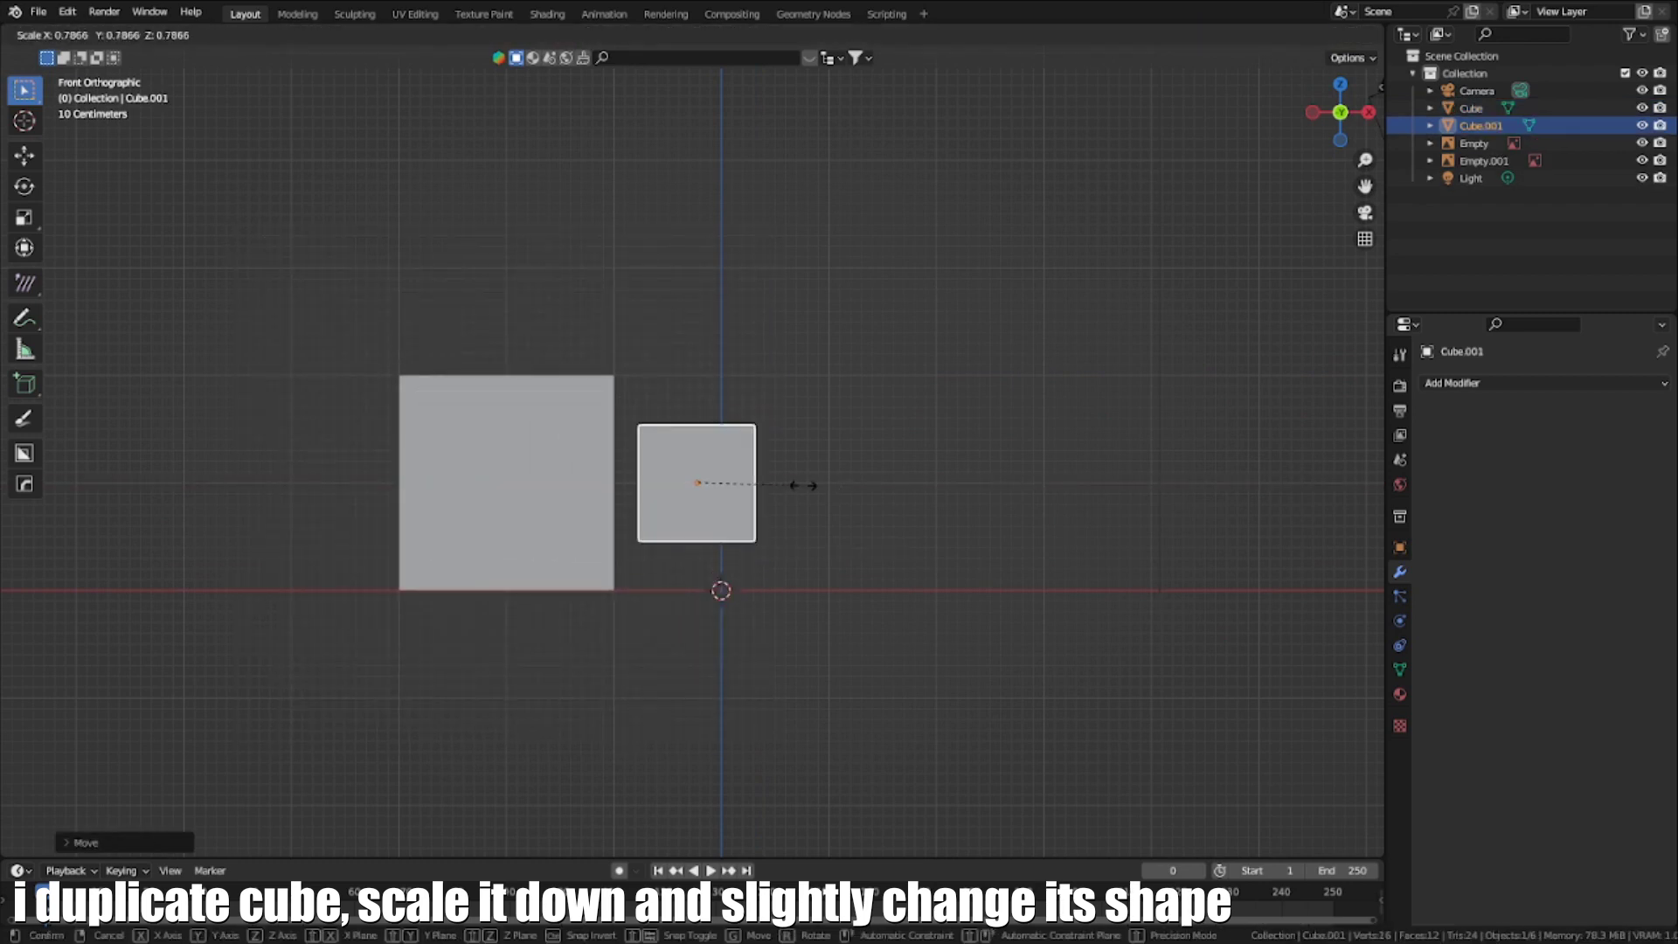
left_click(757, 484)
Clear the small cube's location and raise it about 1.16 m along Z
key("g")
key("x")
right_click(774, 484)
key("alt+g")
key("g")
key("g")
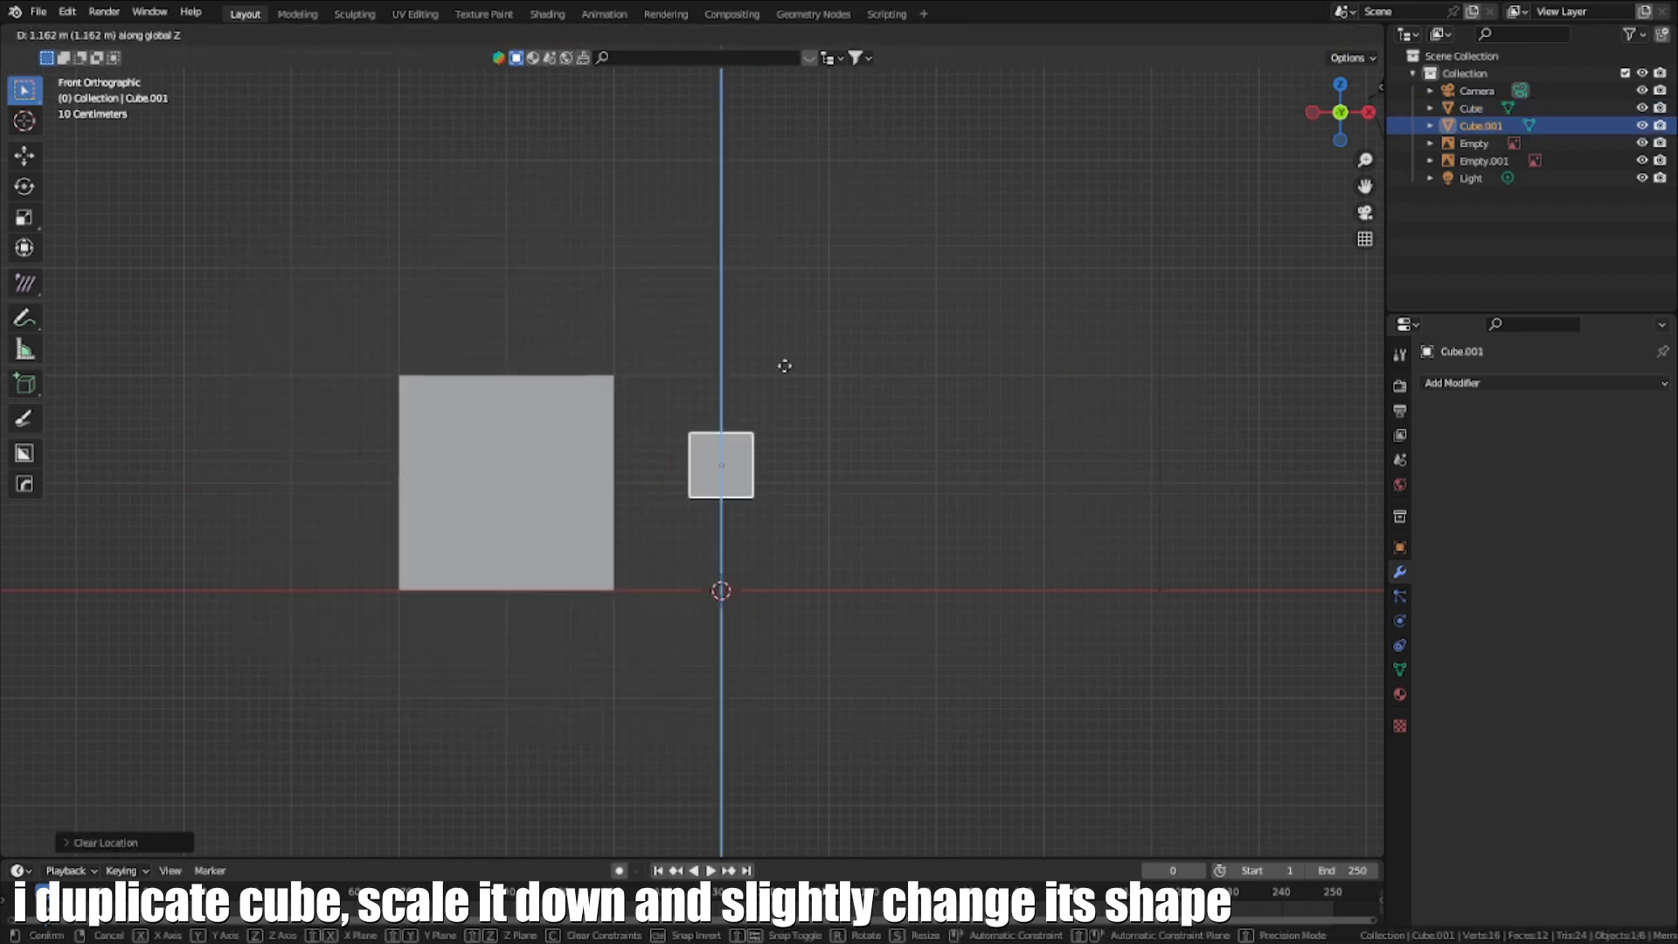
left_click(784, 364)
Make the small cube thinner along Y and narrower along X for the upper body
key("KP_3")
scroll(785, 364, "up", 2)
key("s")
key("y")
left_click(678, 442)
key("KP_1")
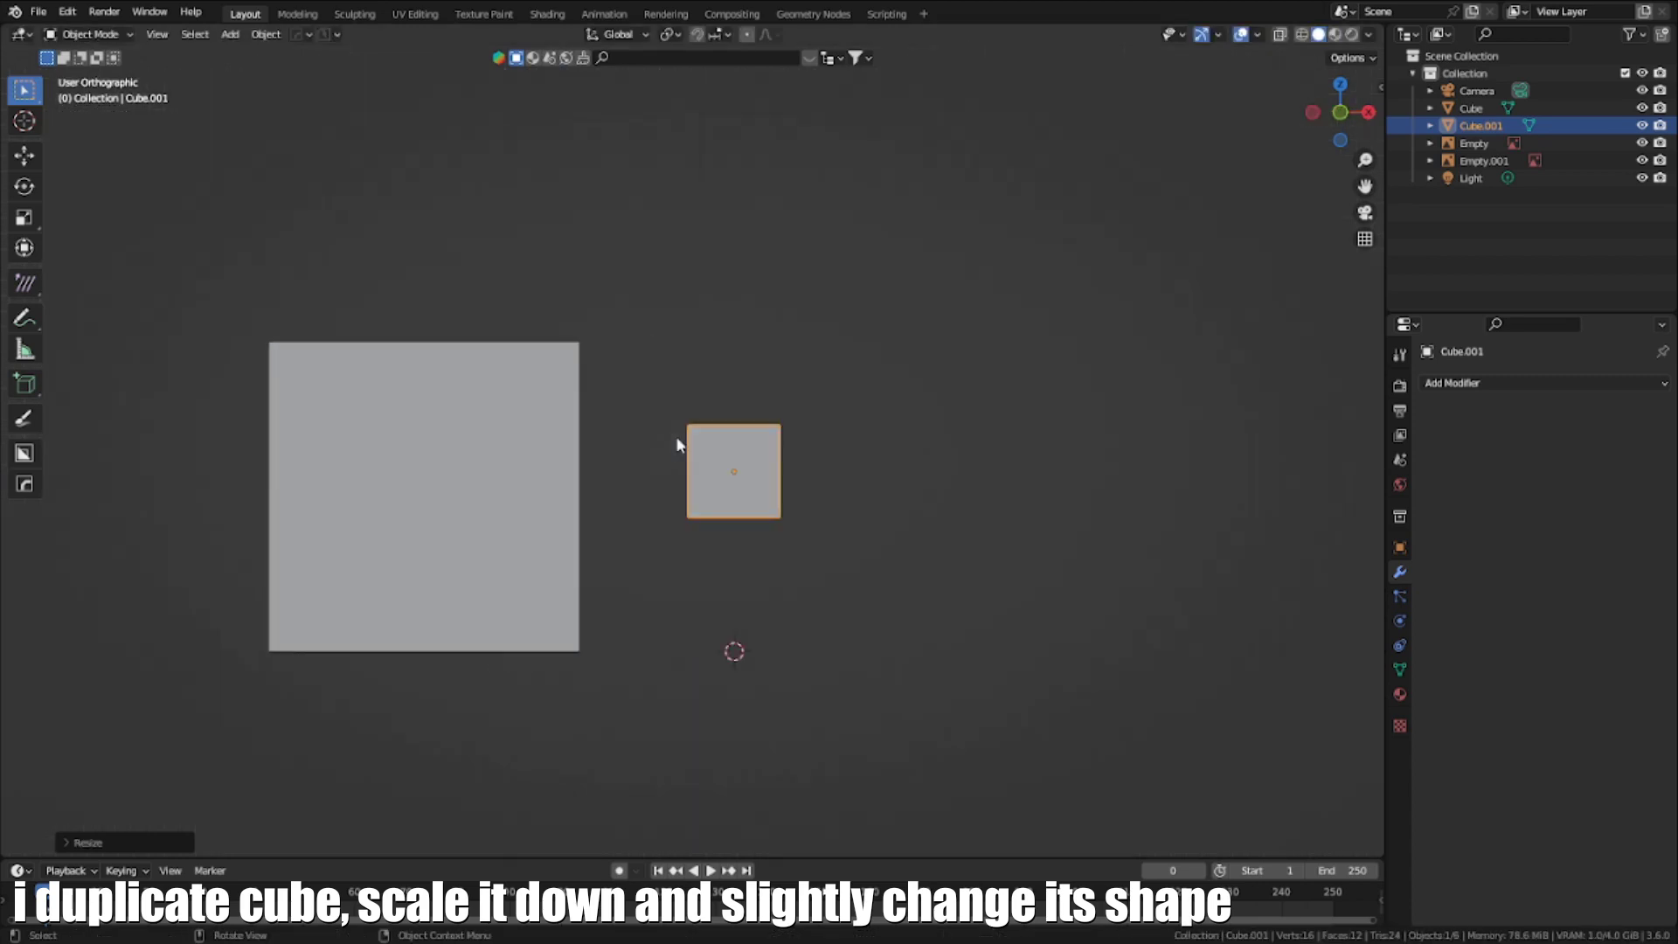
scroll(678, 442, "up", 2)
key("s")
key("x")
left_click(970, 446)
Adjust the upper body block's height along Z and scale it uniformly
key("g")
key("z")
left_click(936, 390)
scroll(933, 392, "up", 1)
key("s")
left_click(907, 415)
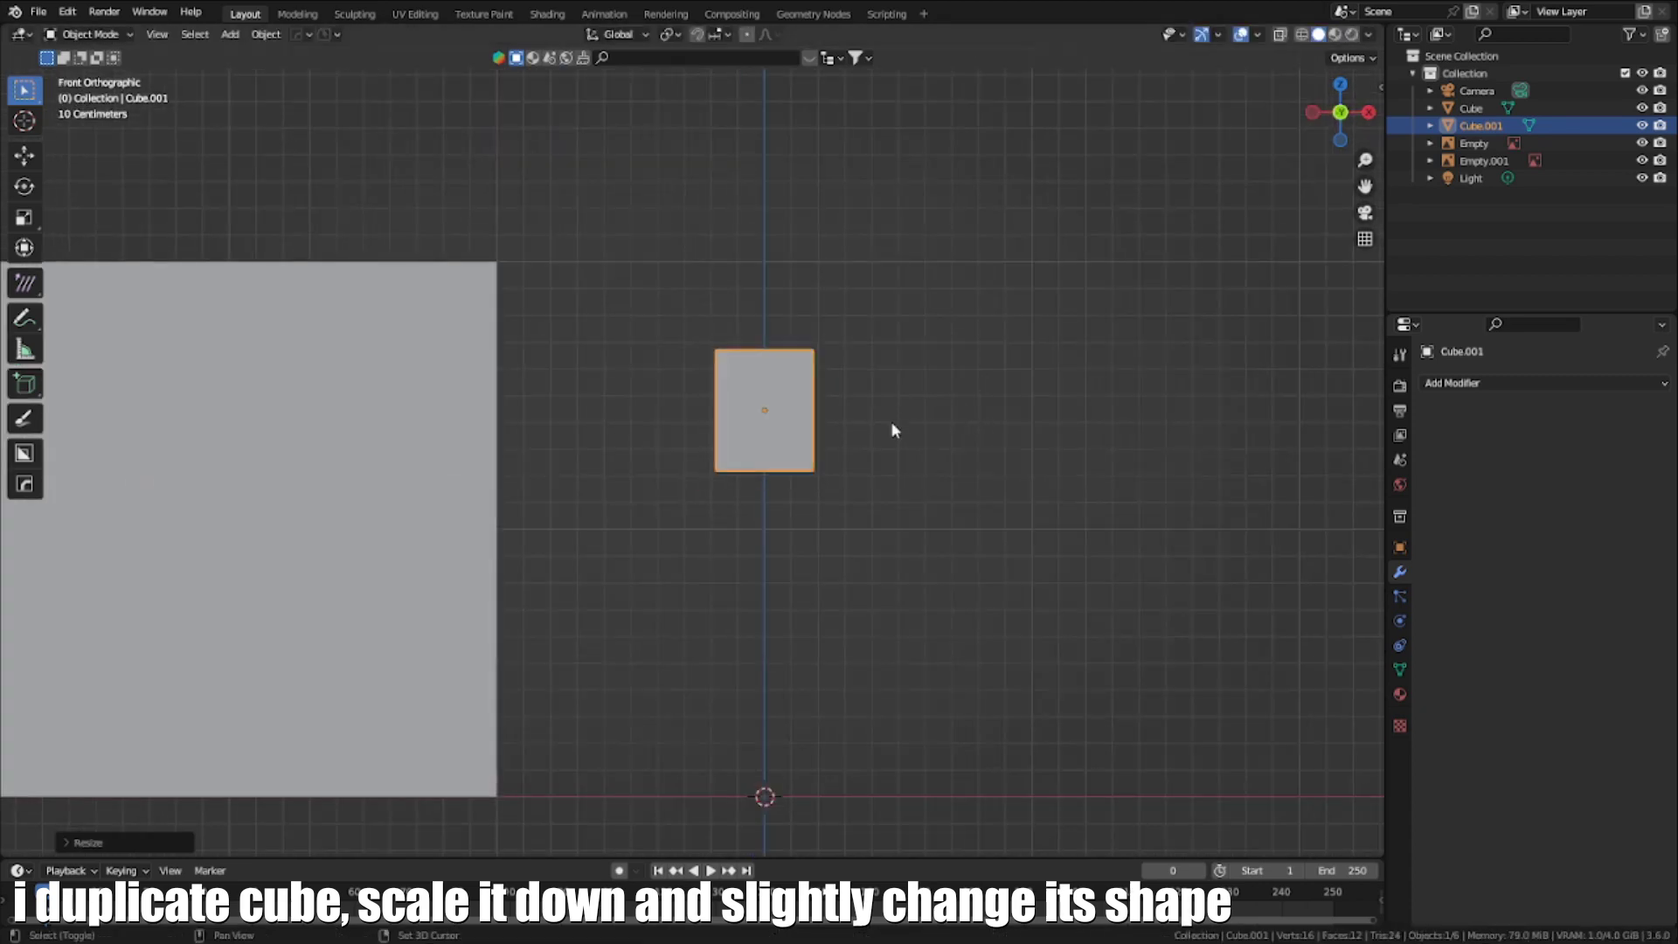
Apply the upper body block's transform and narrow its top edges along X so the block tapers upward
key("ctrl+a")
middle_click_drag(891, 431, 735, 480, "shift")
left_click(789, 480)
key("KP_1")
key("Tab")
left_click_drag(631, 379, 773, 455)
middle_click_drag(896, 485, 887, 509)
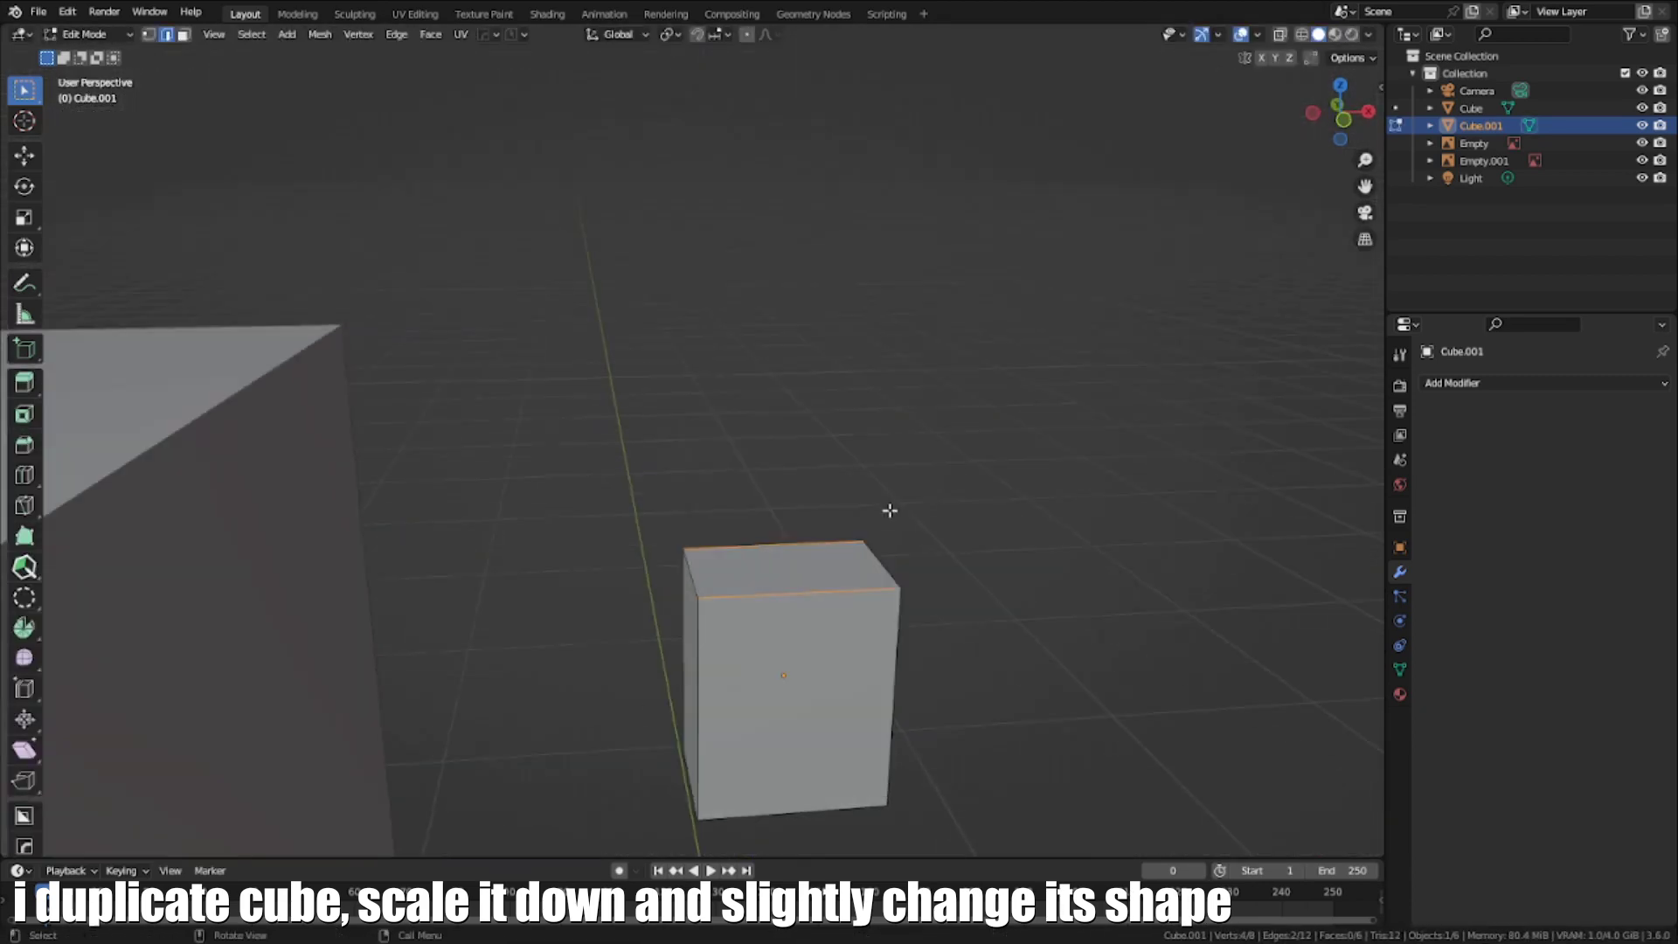
key("s")
key("x")
left_click(891, 507)
key("KP_1")
scroll(888, 509, "up", 2)
key("Tab")
mouse_move(798, 587)
middle_mouse_down("shift")
mouse_move(804, 487)
mouse_move(786, 564)
middle_mouse_up("shift")
scroll(769, 516, "up", 1)
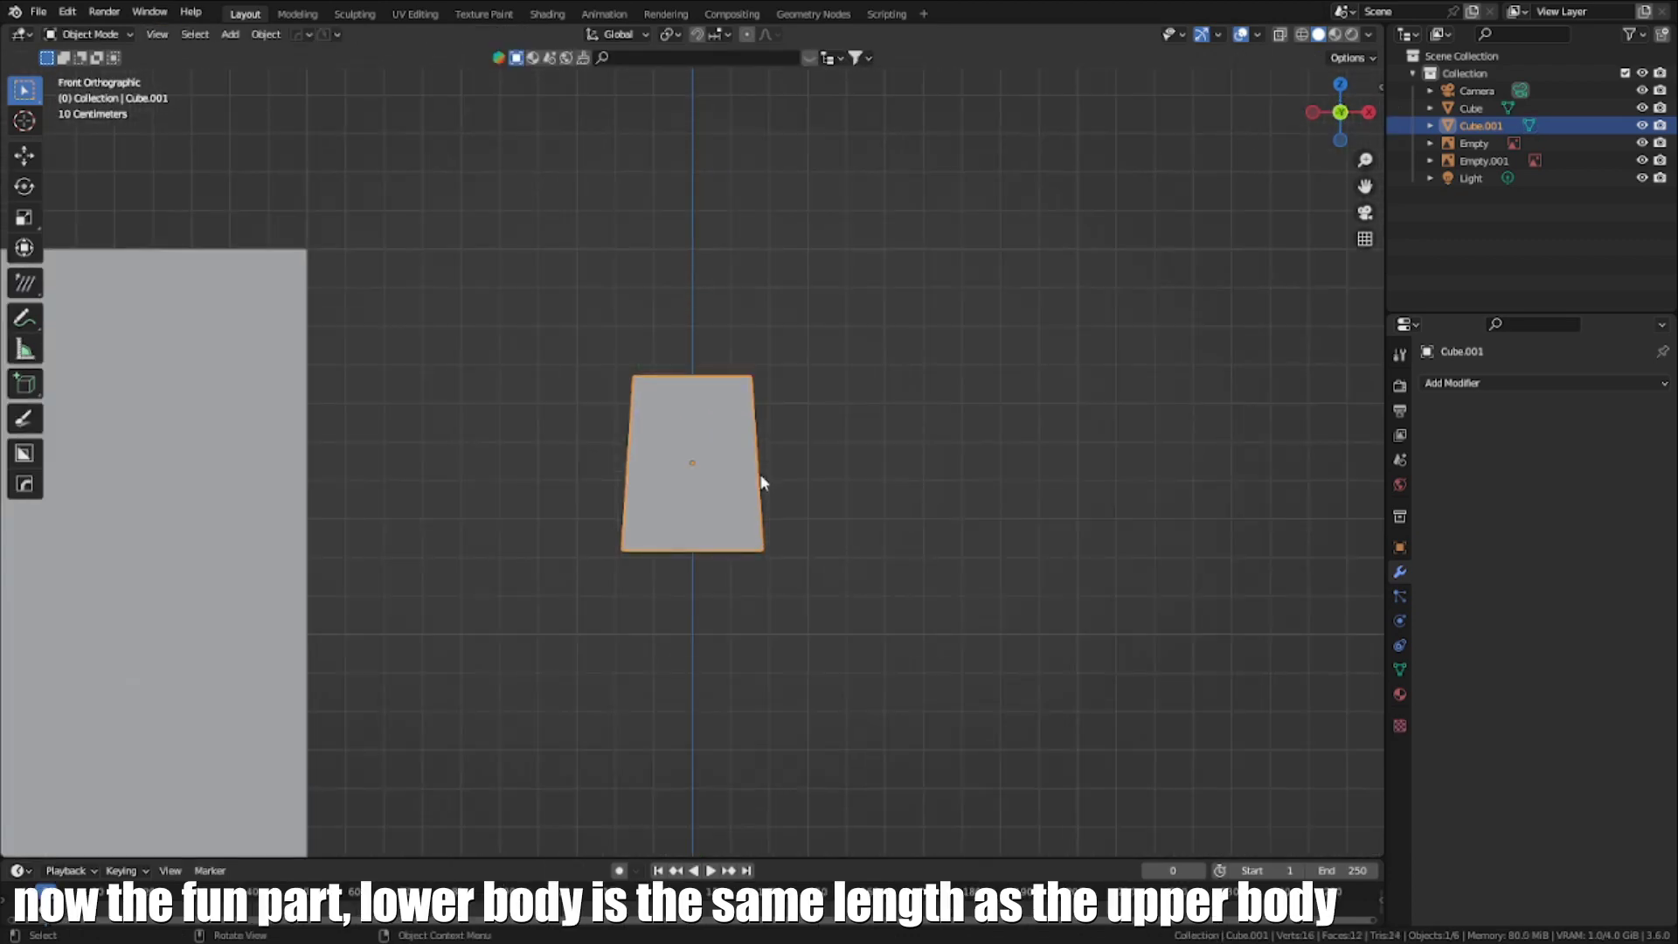
Annotate the lower body's length and the pelvis boundary on the abdomen of the front-facing muscle figure
scroll(759, 479, "down", 3)
middle_click_drag(623, 391, 783, 281, "shift")
scroll(559, 280, "down", 1)
middle_click_drag(360, 274, 538, 333, "shift")
scroll(550, 350, "up", 3)
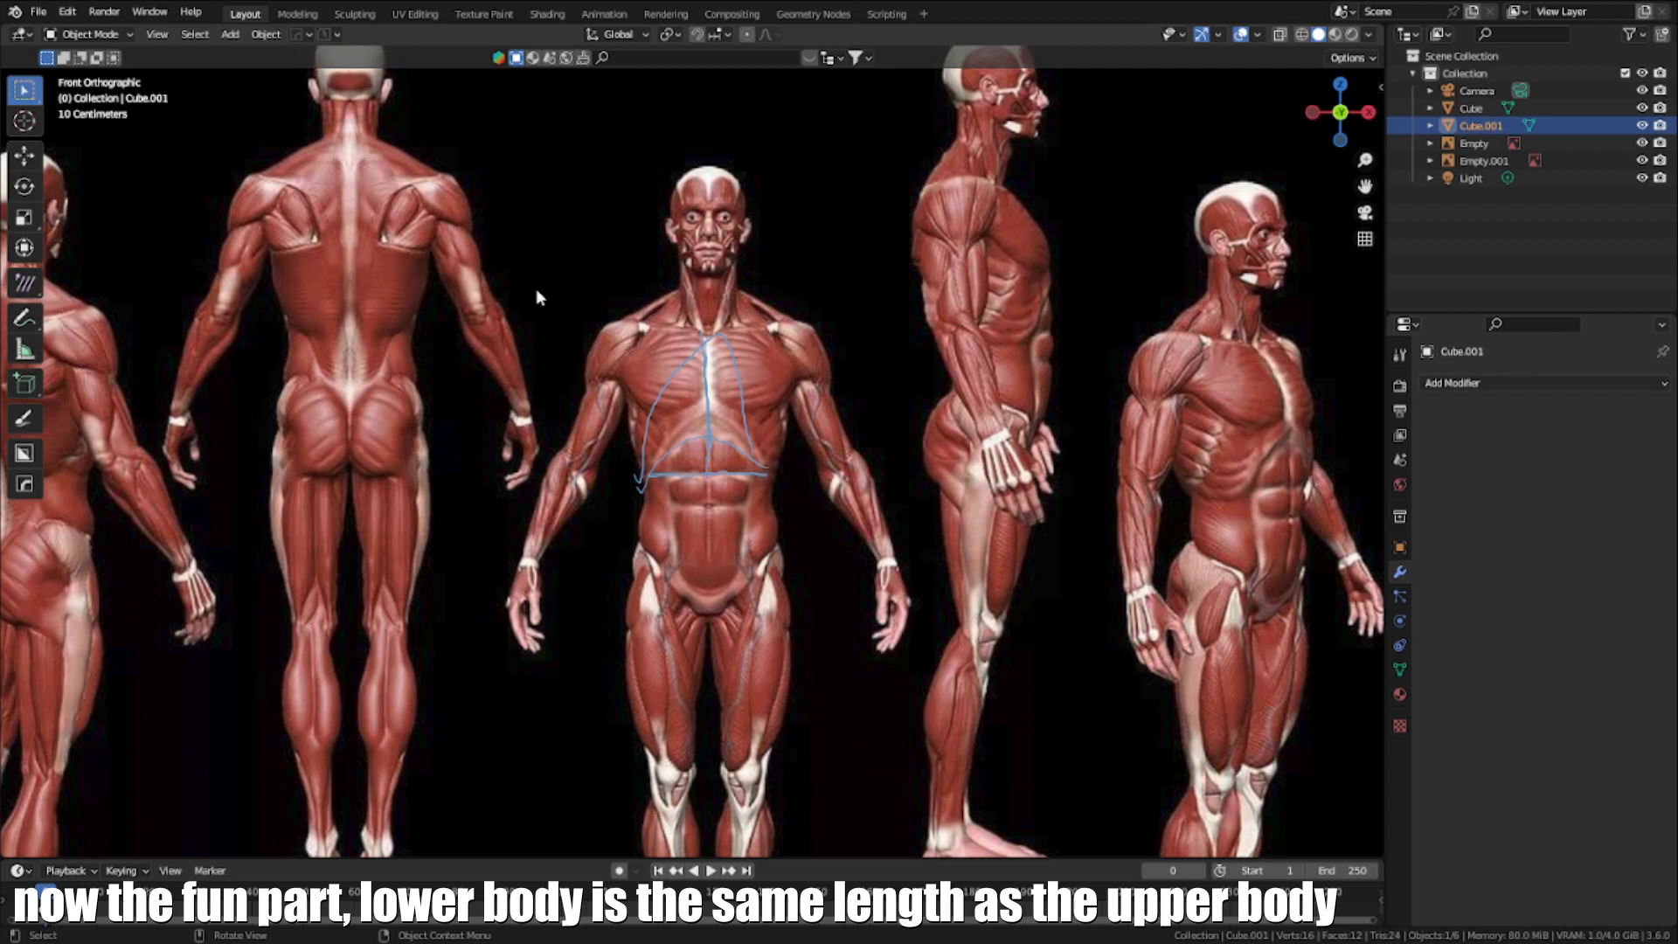
left_click(22, 321)
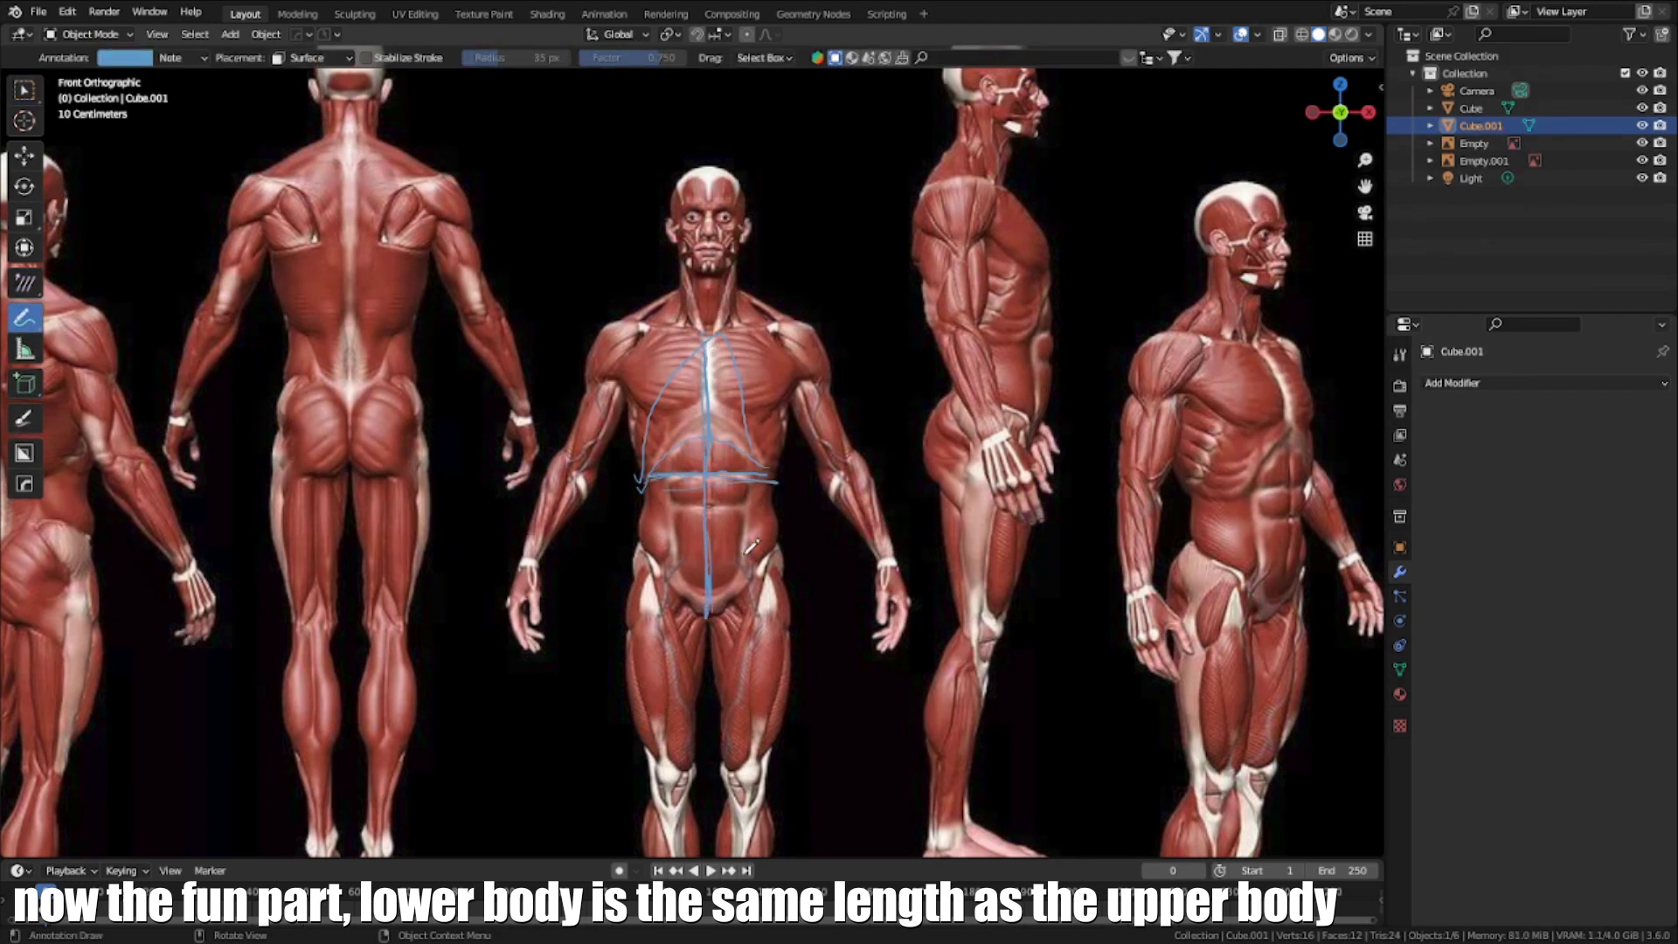
left_click_drag(618, 530, 734, 527)
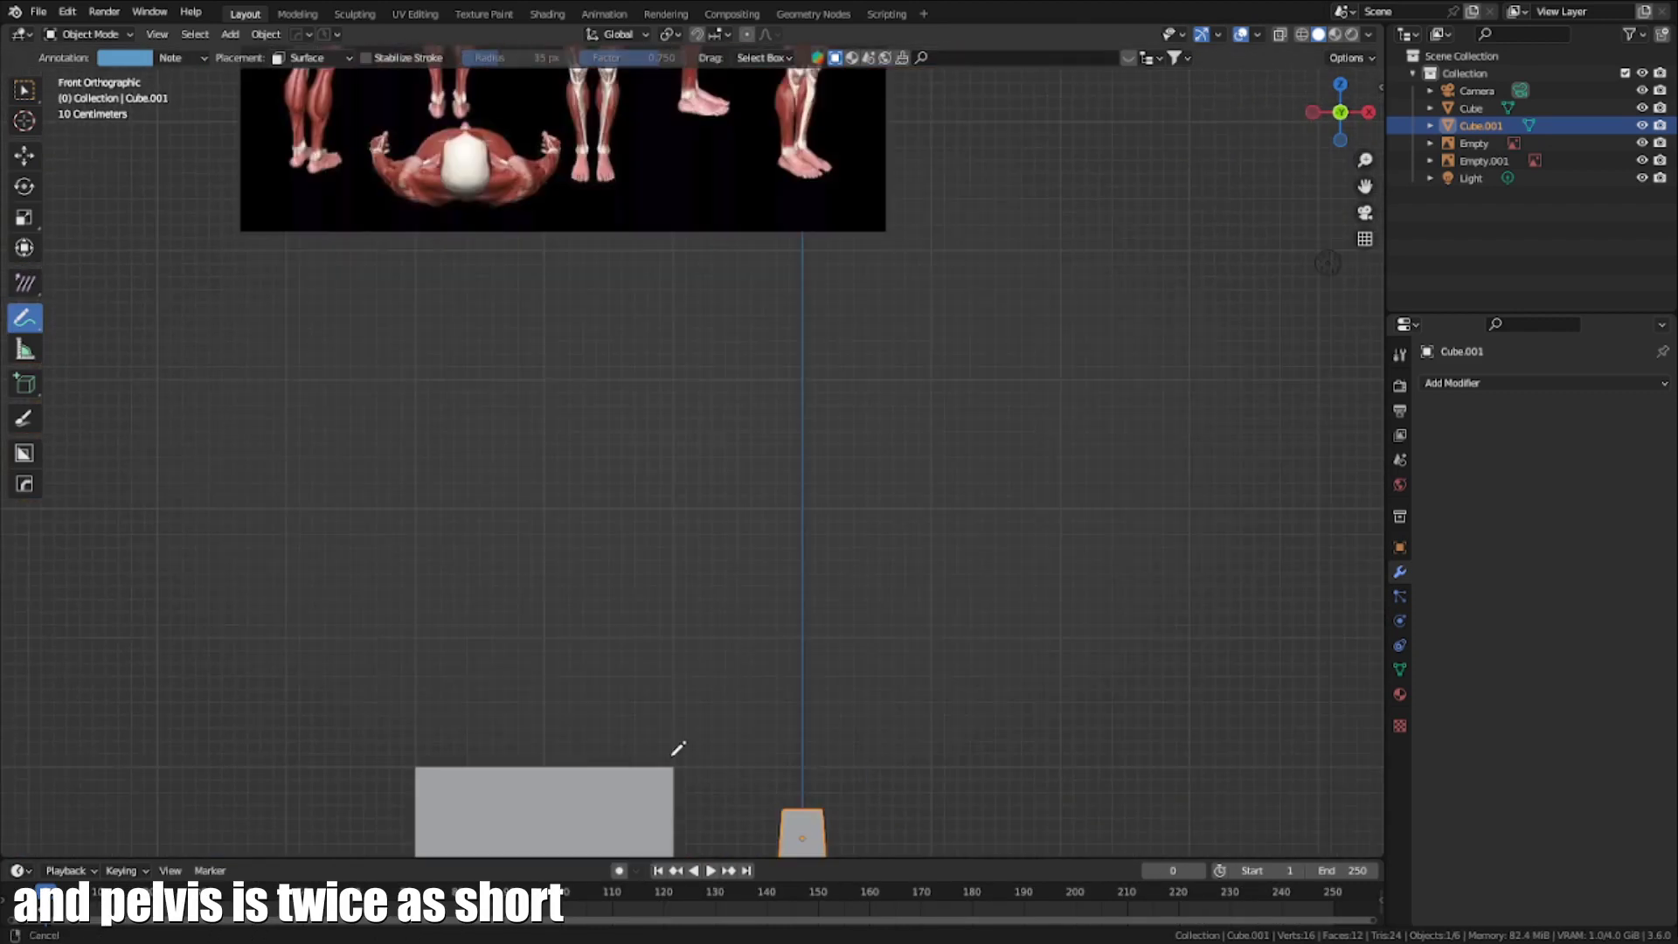
Tilt the upper body block slightly in side view and place a reversed duplicate directly beneath it
key("KP_3")
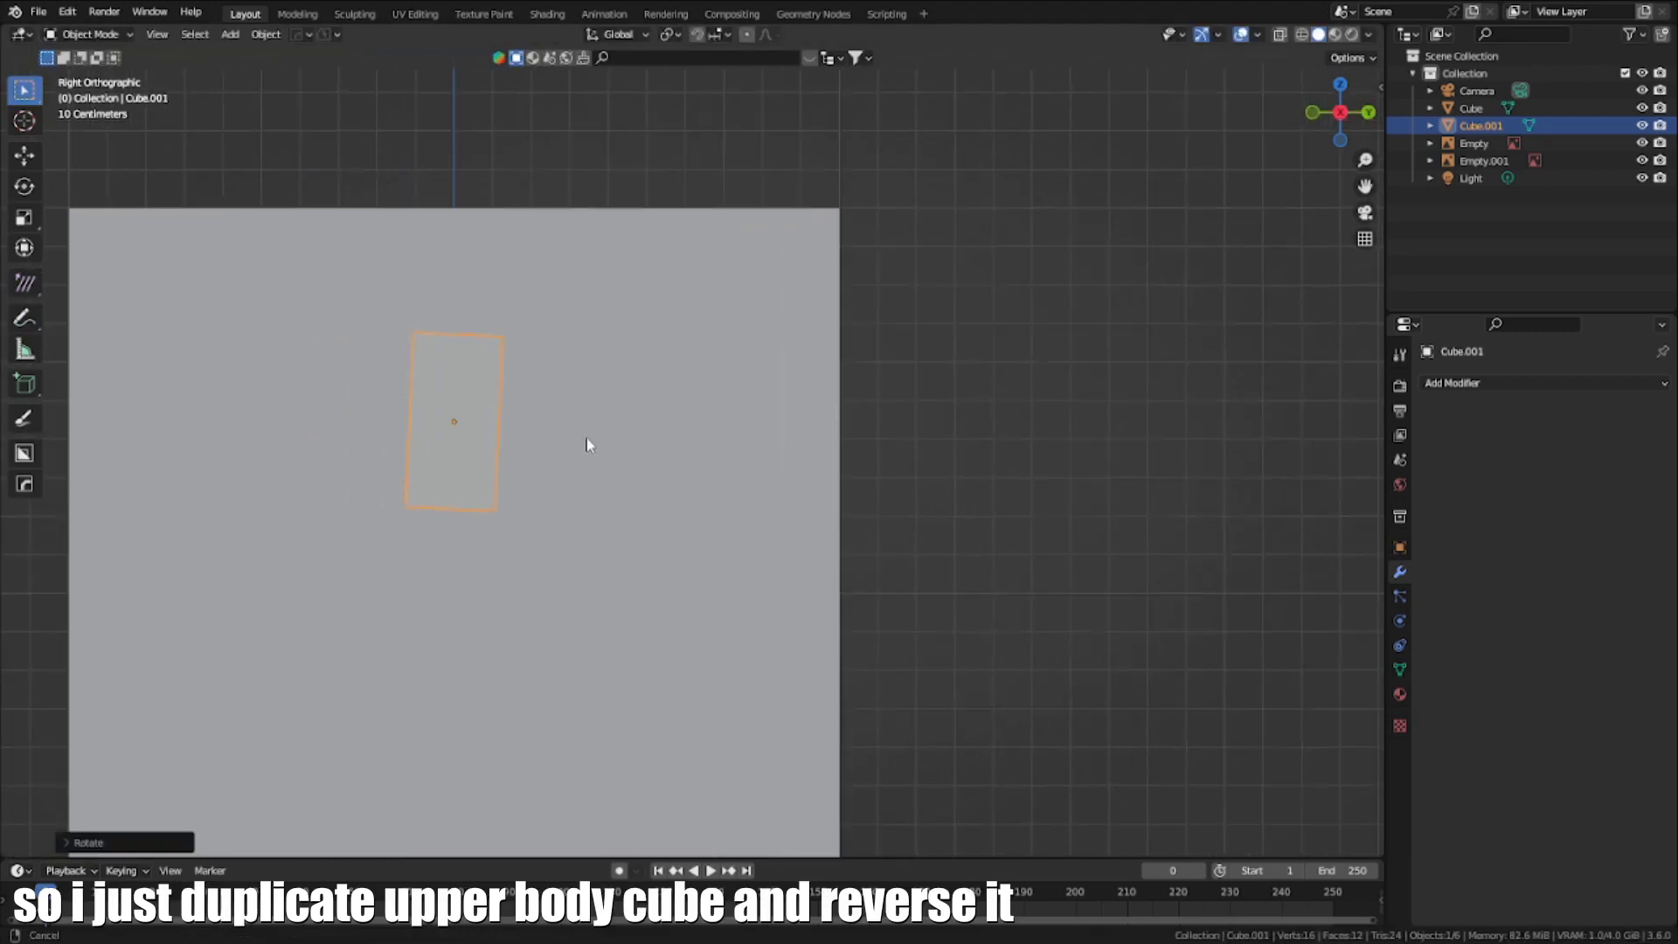
key("shift+d")
key("z")
key("r")
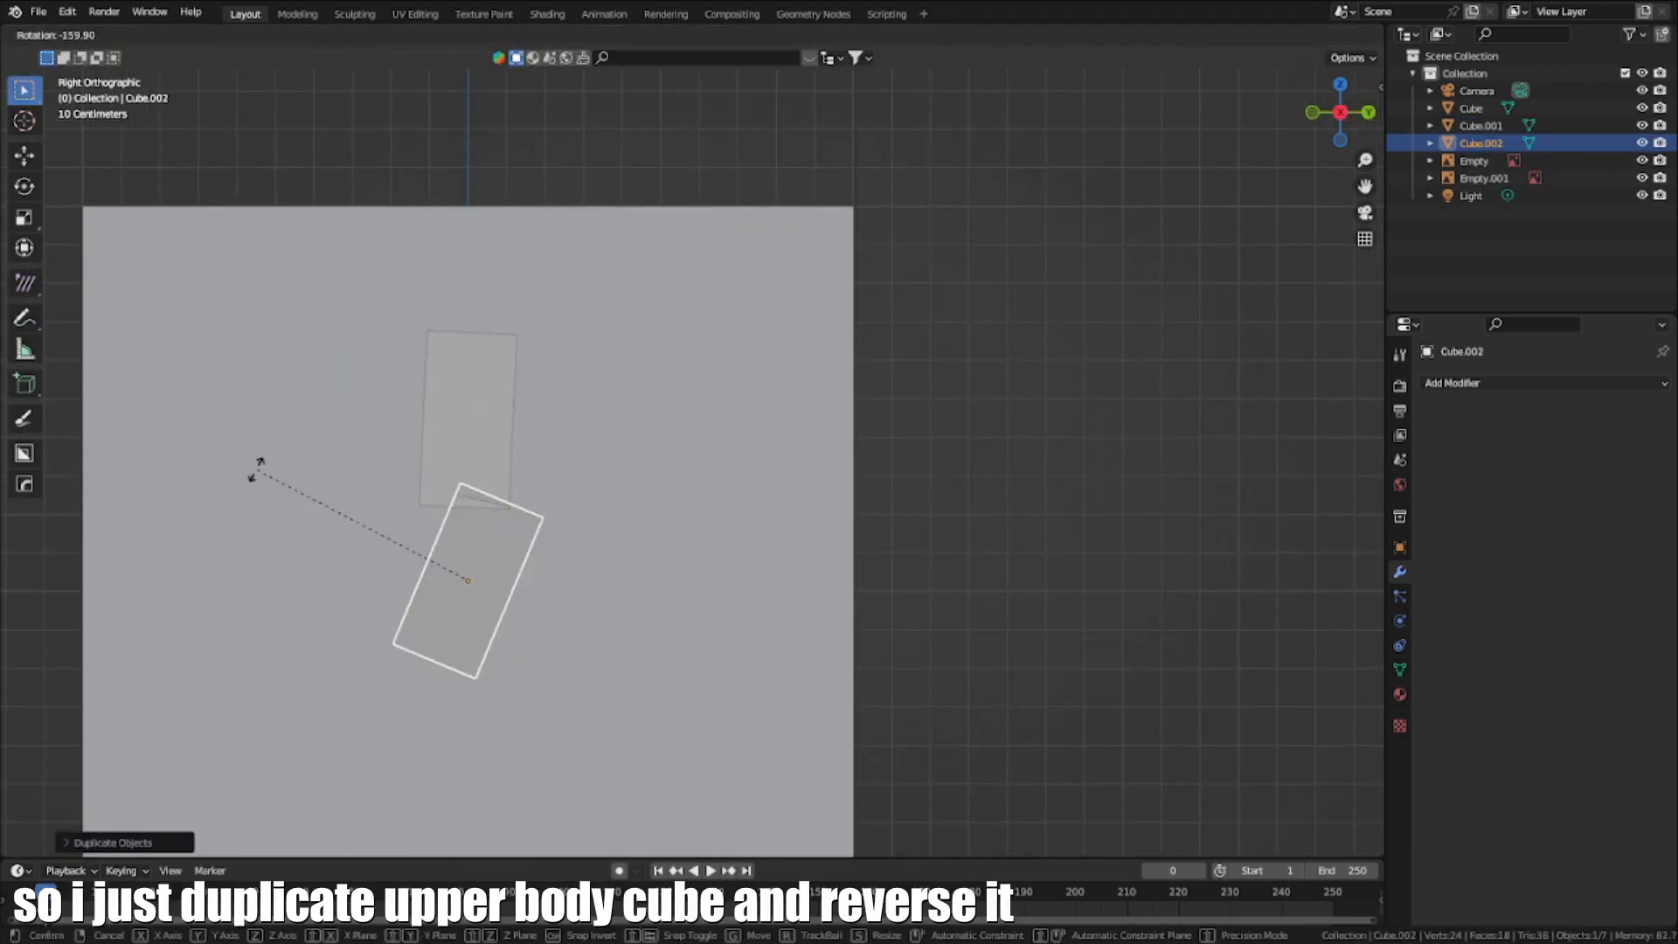
left_click(276, 579)
key("g")
left_click(285, 593)
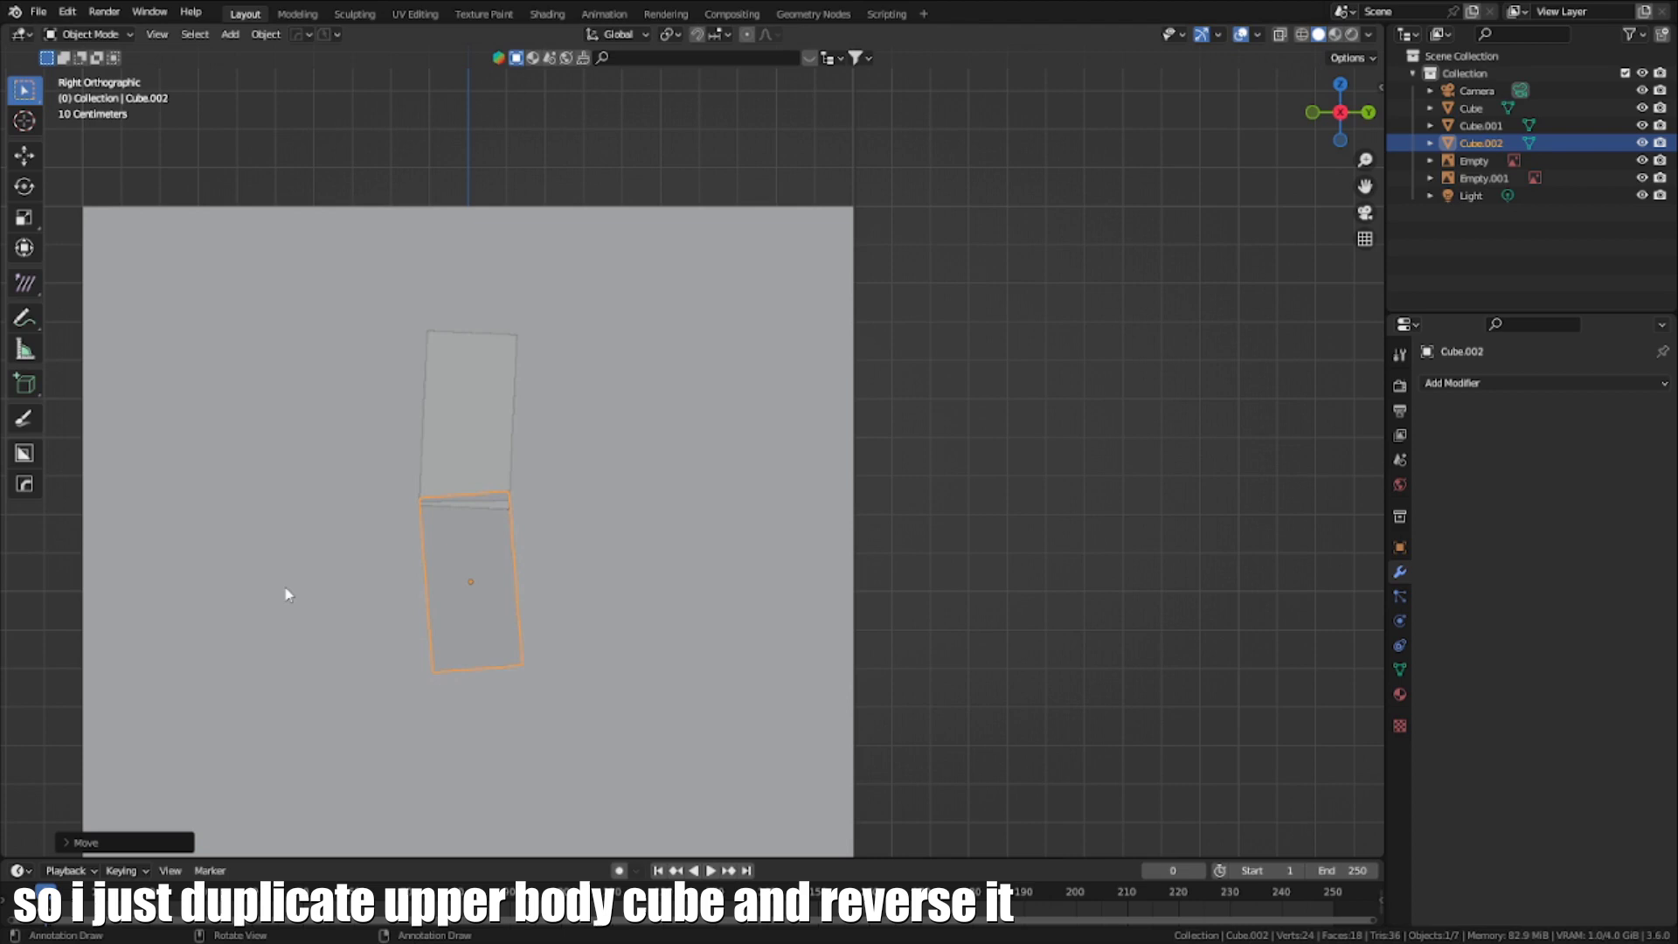
Duplicate the lower body block and shorten both blocks along Z to form the waist and pelvis
middle_click_drag(285, 593, 520, 603)
key("Tab")
middle_click_drag(613, 671, 666, 626)
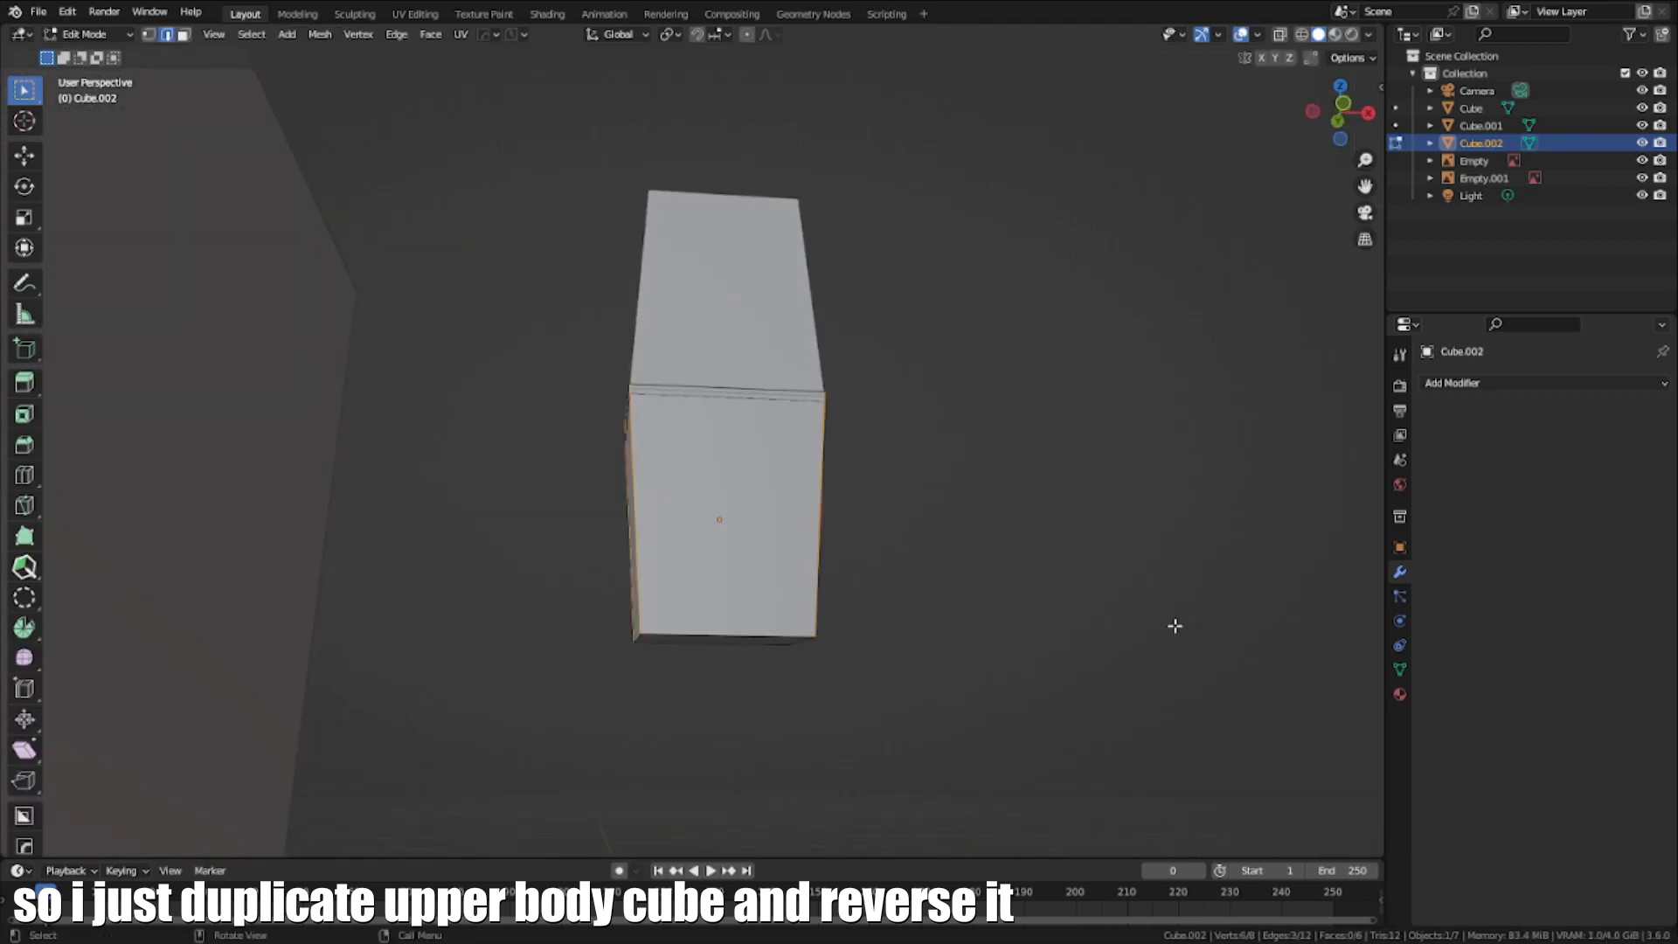
middle_click_drag(1174, 625, 769, 588)
key("Tab")
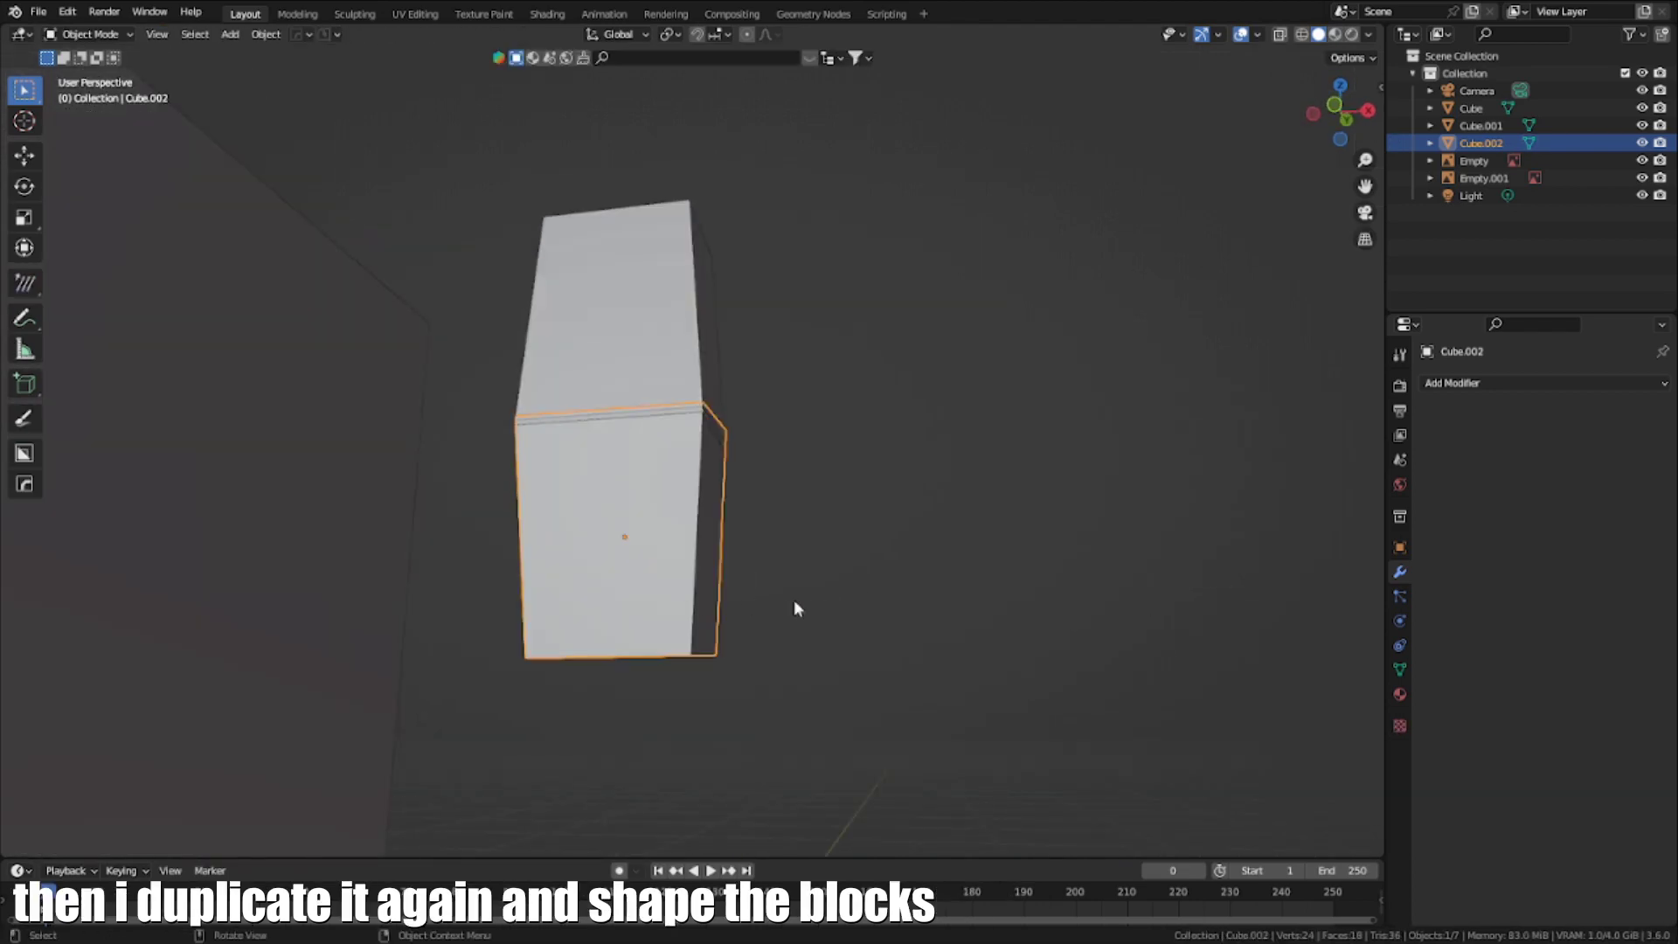
key("shift+d")
key("z")
right_click(738, 573)
key("s")
key("z")
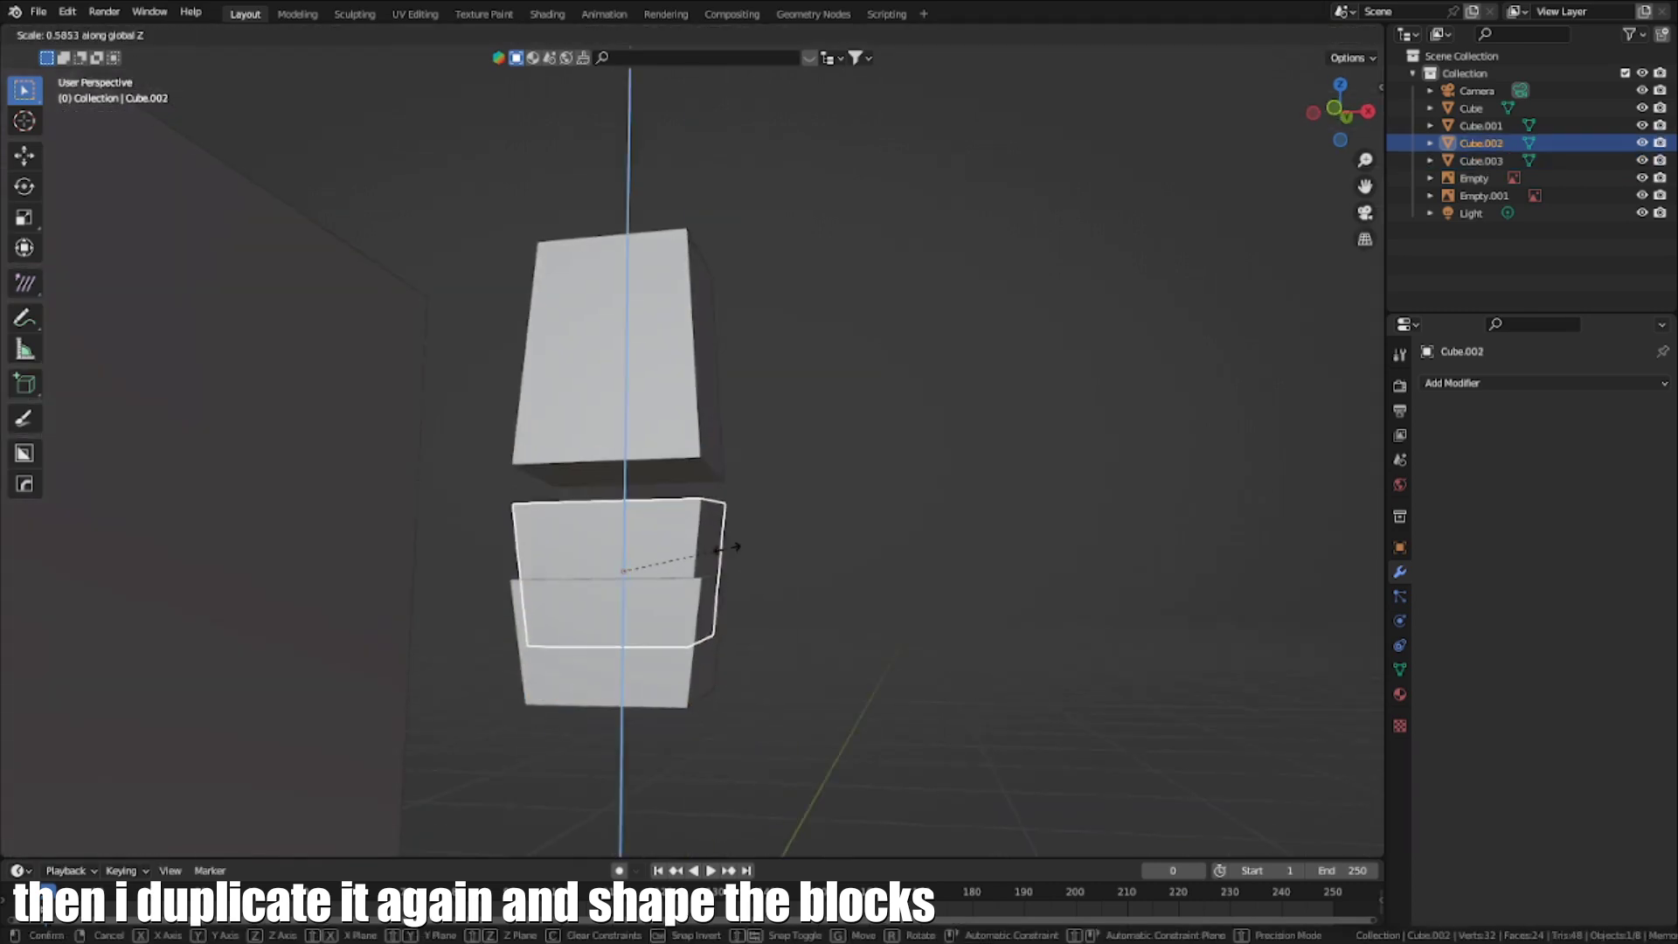
Narrow the waist block along X and fit it between the chest and pelvis blocks
key("x")
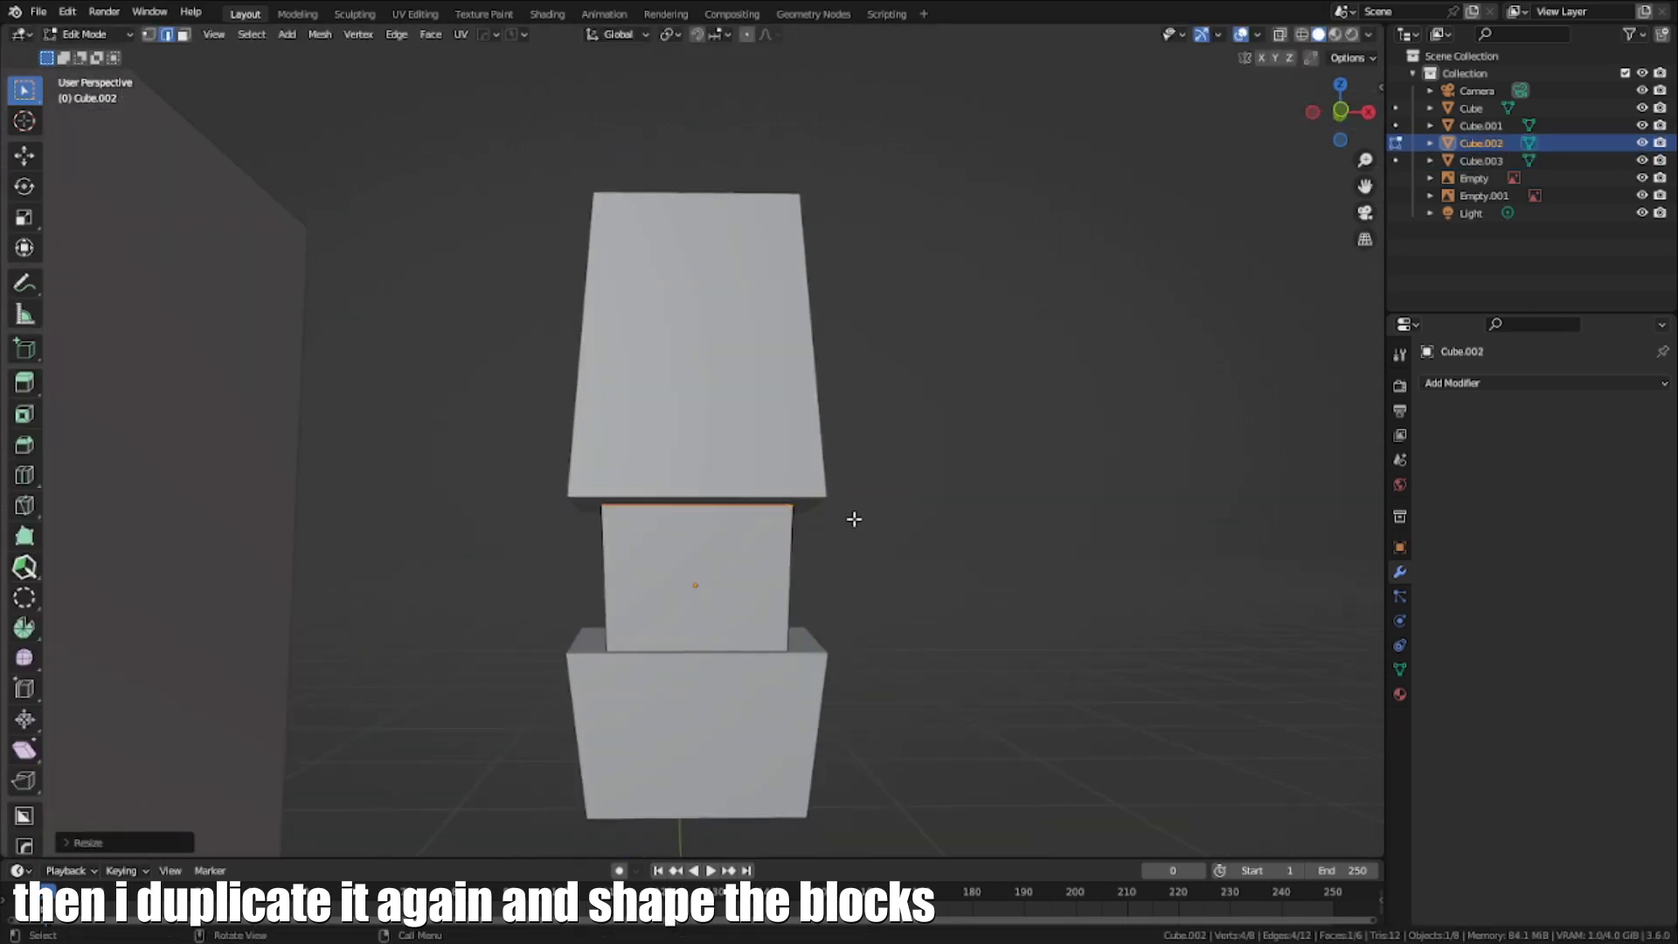
key("KP_3")
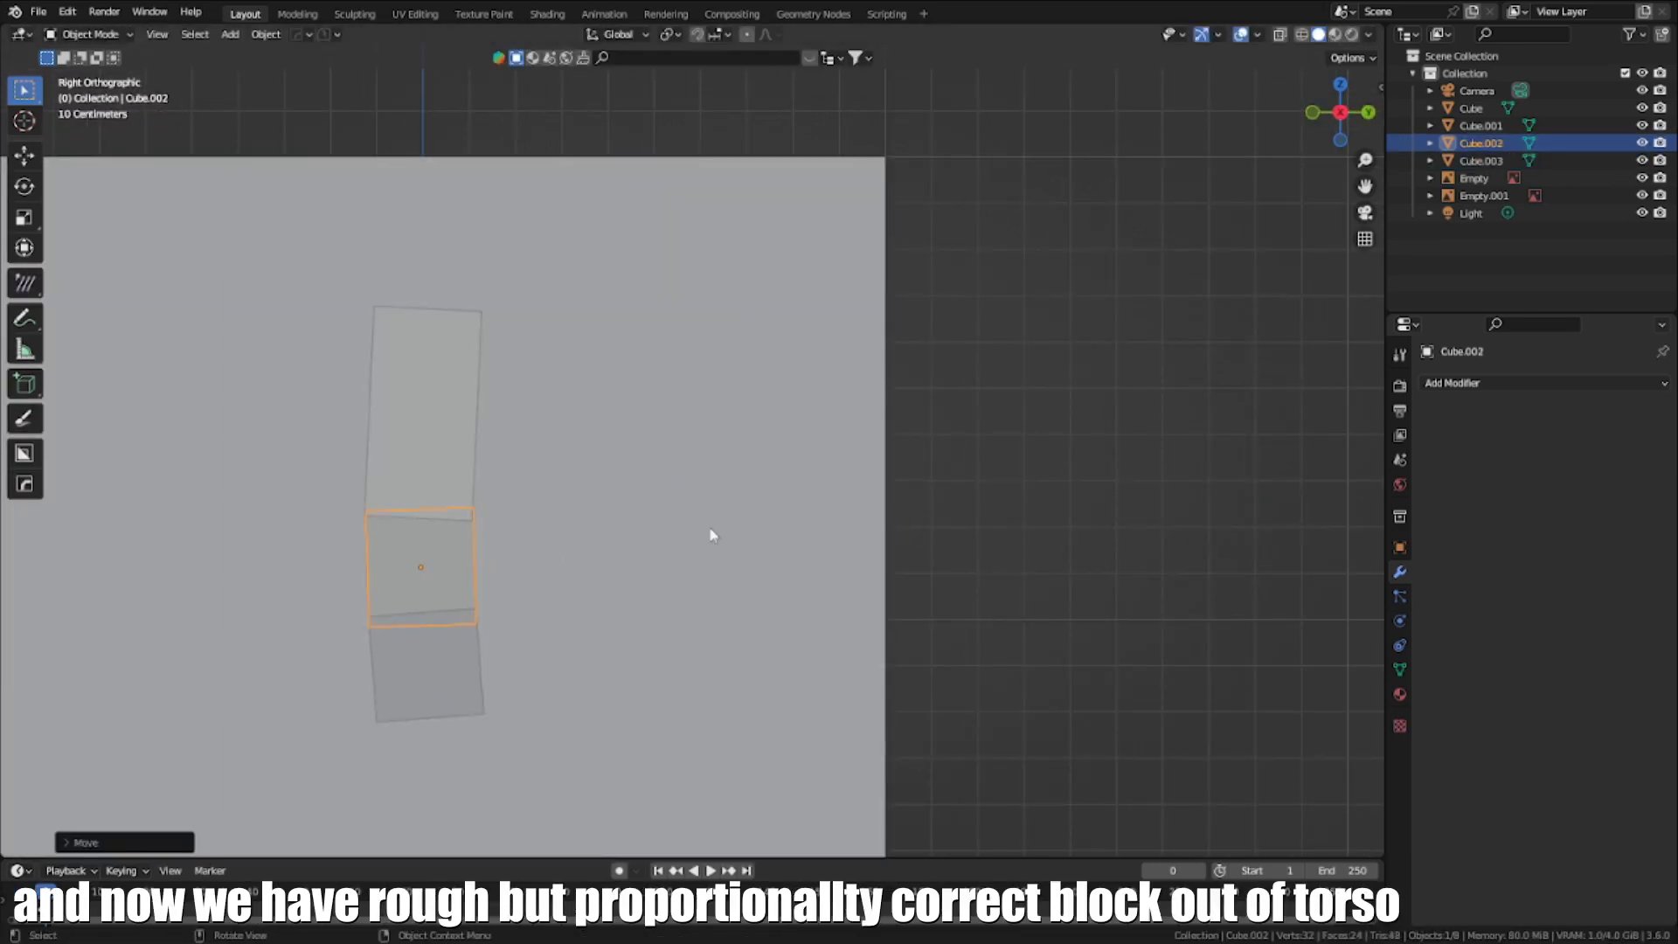
middle_click_drag(712, 535, 870, 570)
key("KP_1")
Narrow the pelvis block's bottom edges along X so it tapers downward
left_click(722, 693)
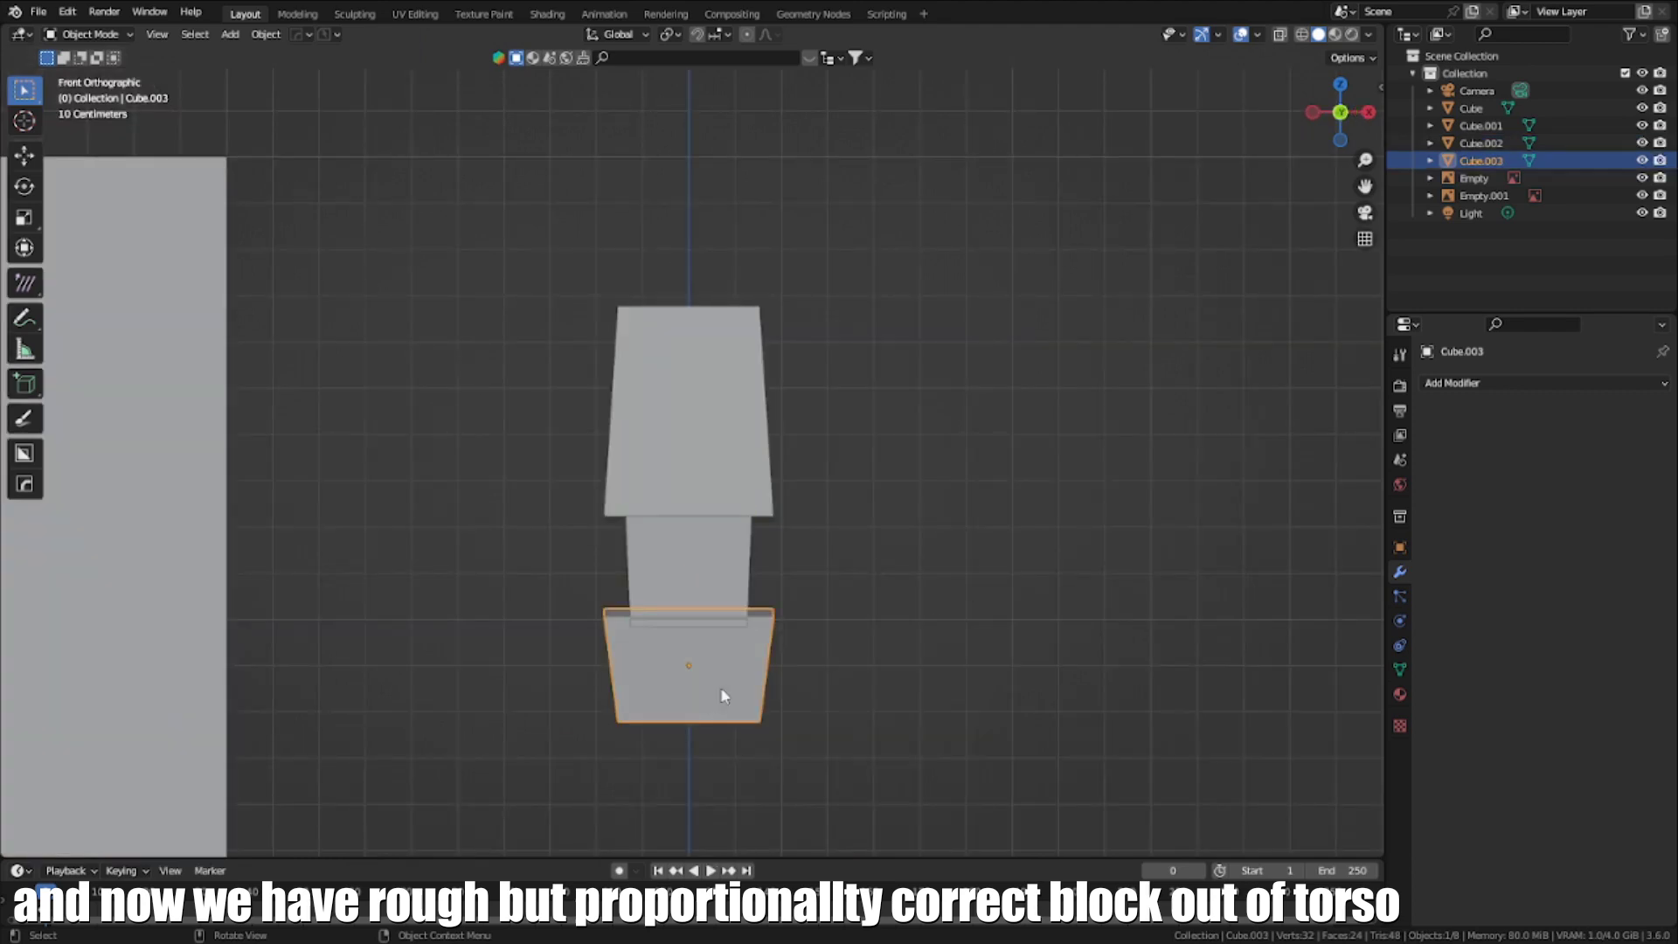
scroll(722, 695, "down", 4)
middle_click_drag(820, 621, 663, 568)
scroll(662, 568, "up", 6)
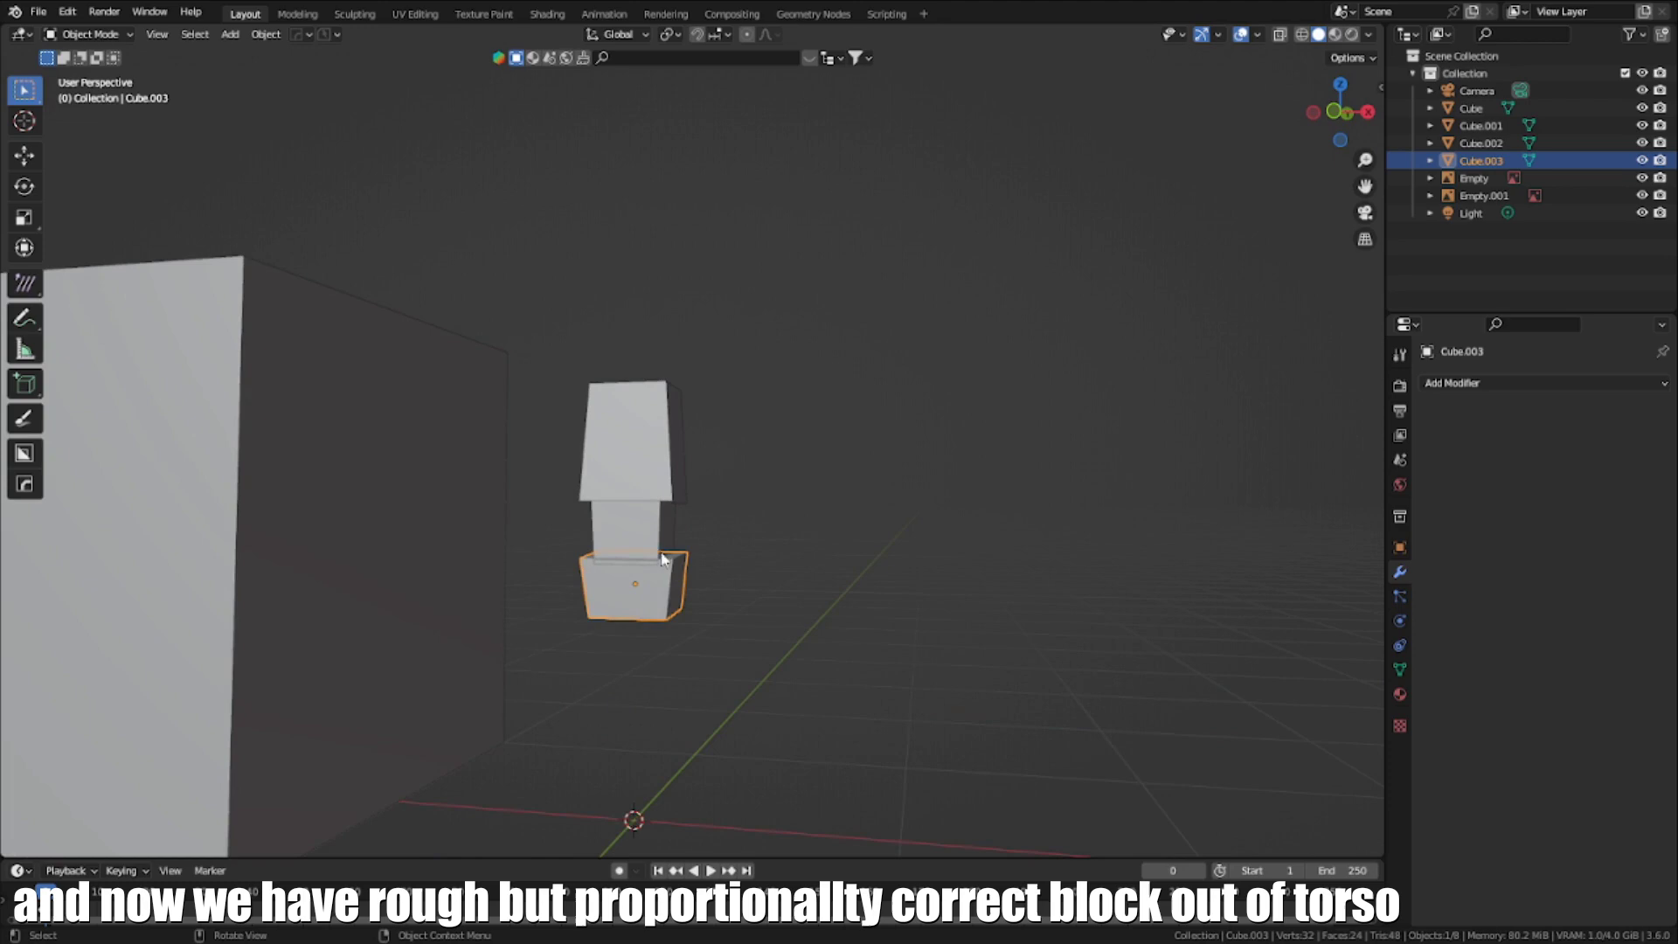
key("Tab")
middle_click_drag(758, 493, 768, 349)
key("s")
key("x")
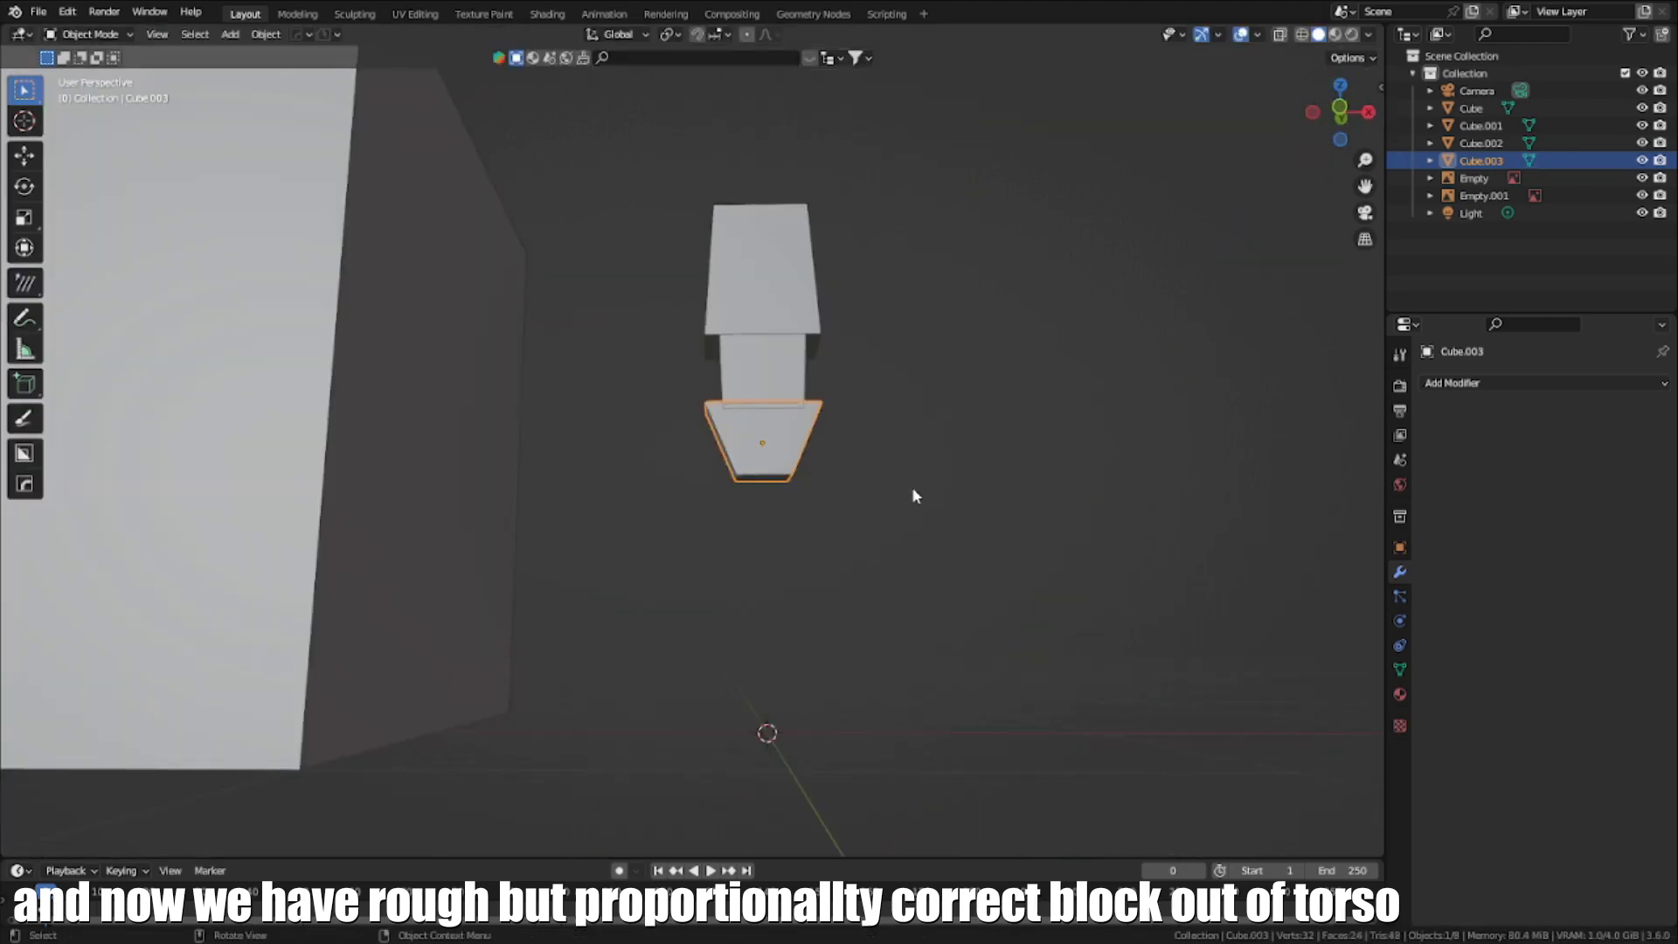
Annotate the upper arm's length on the front-facing muscle figure for comparison with the upper body
key("KP_1")
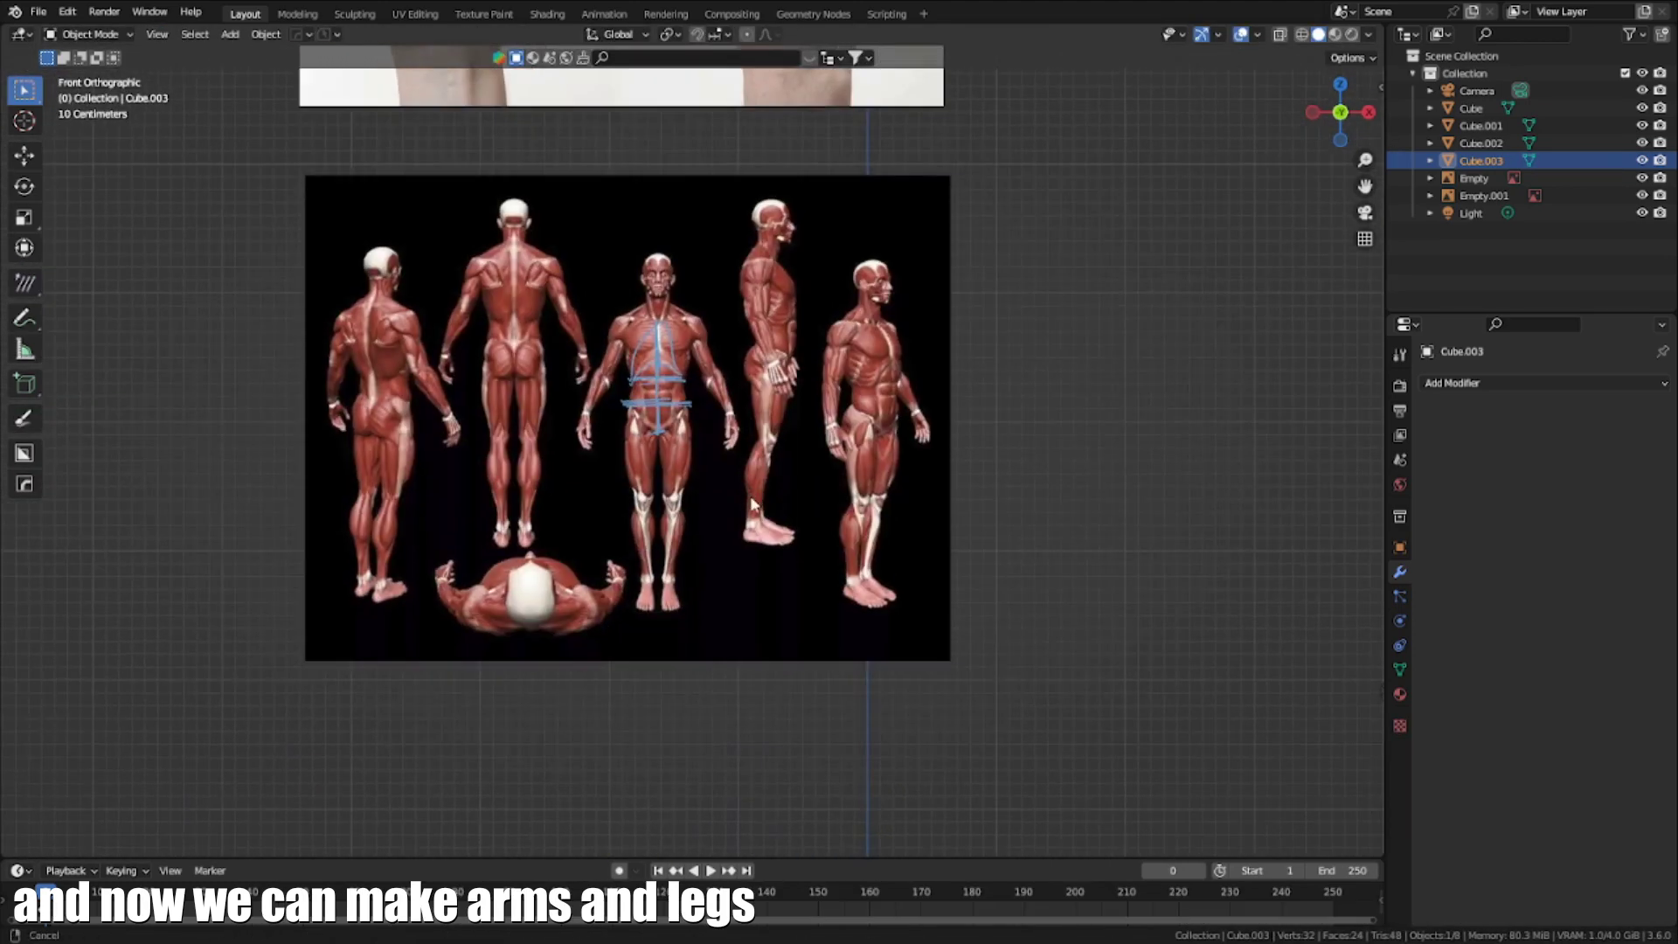
scroll(748, 494, "up", 1)
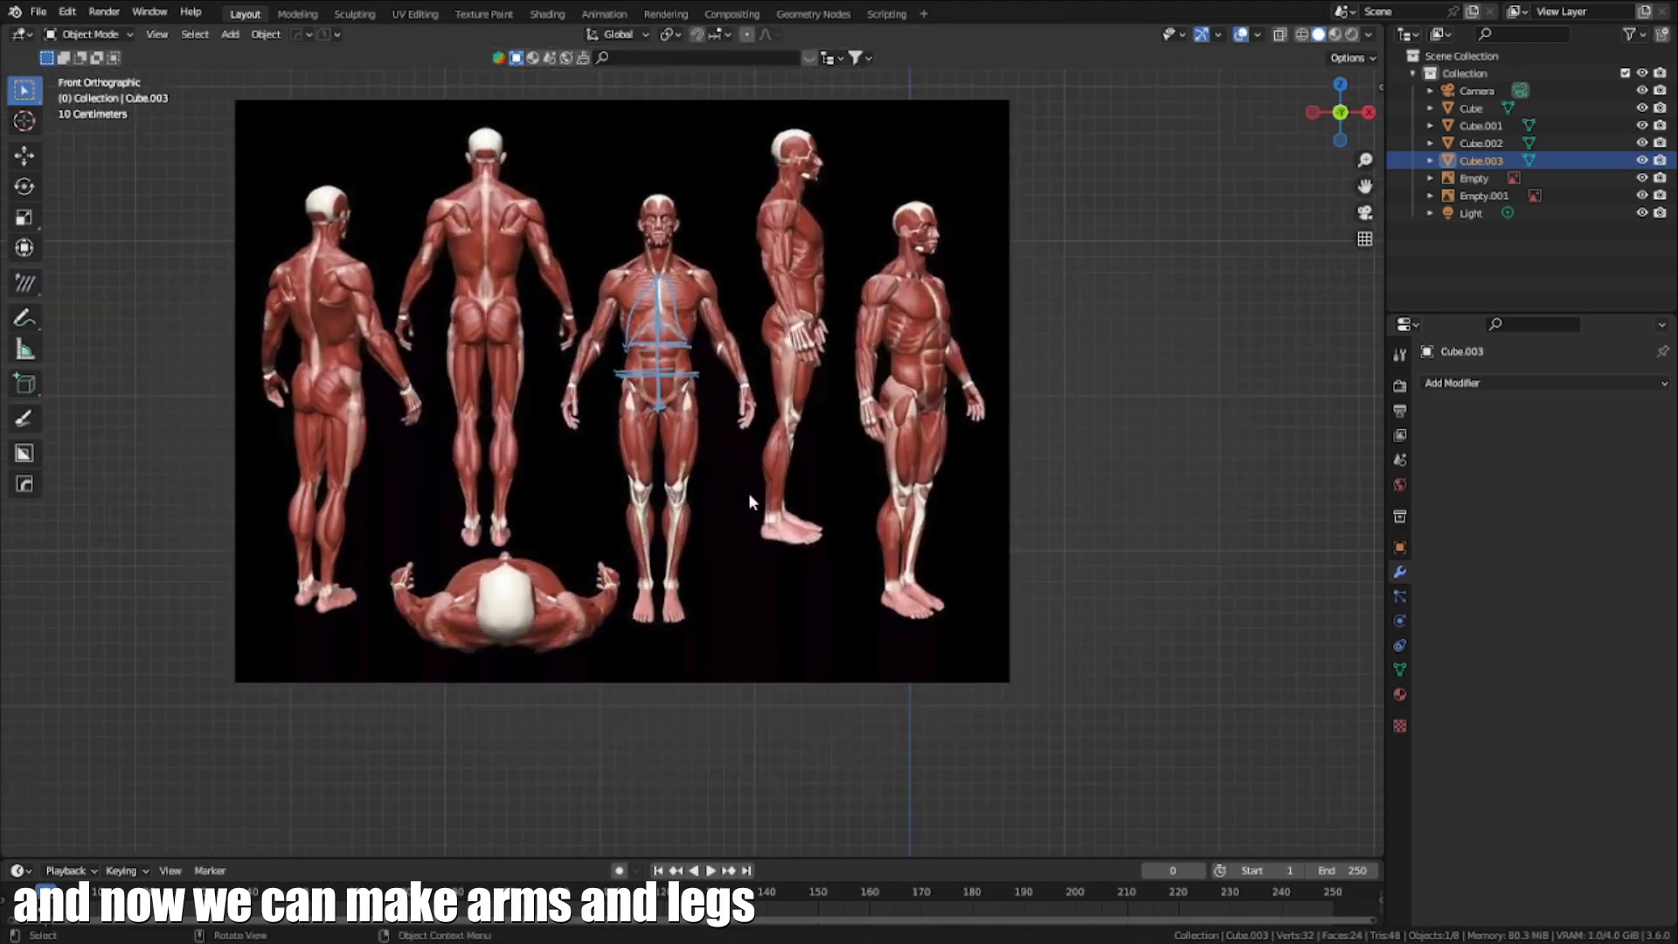
scroll(779, 442, "up", 2)
scroll(777, 437, "down", 1)
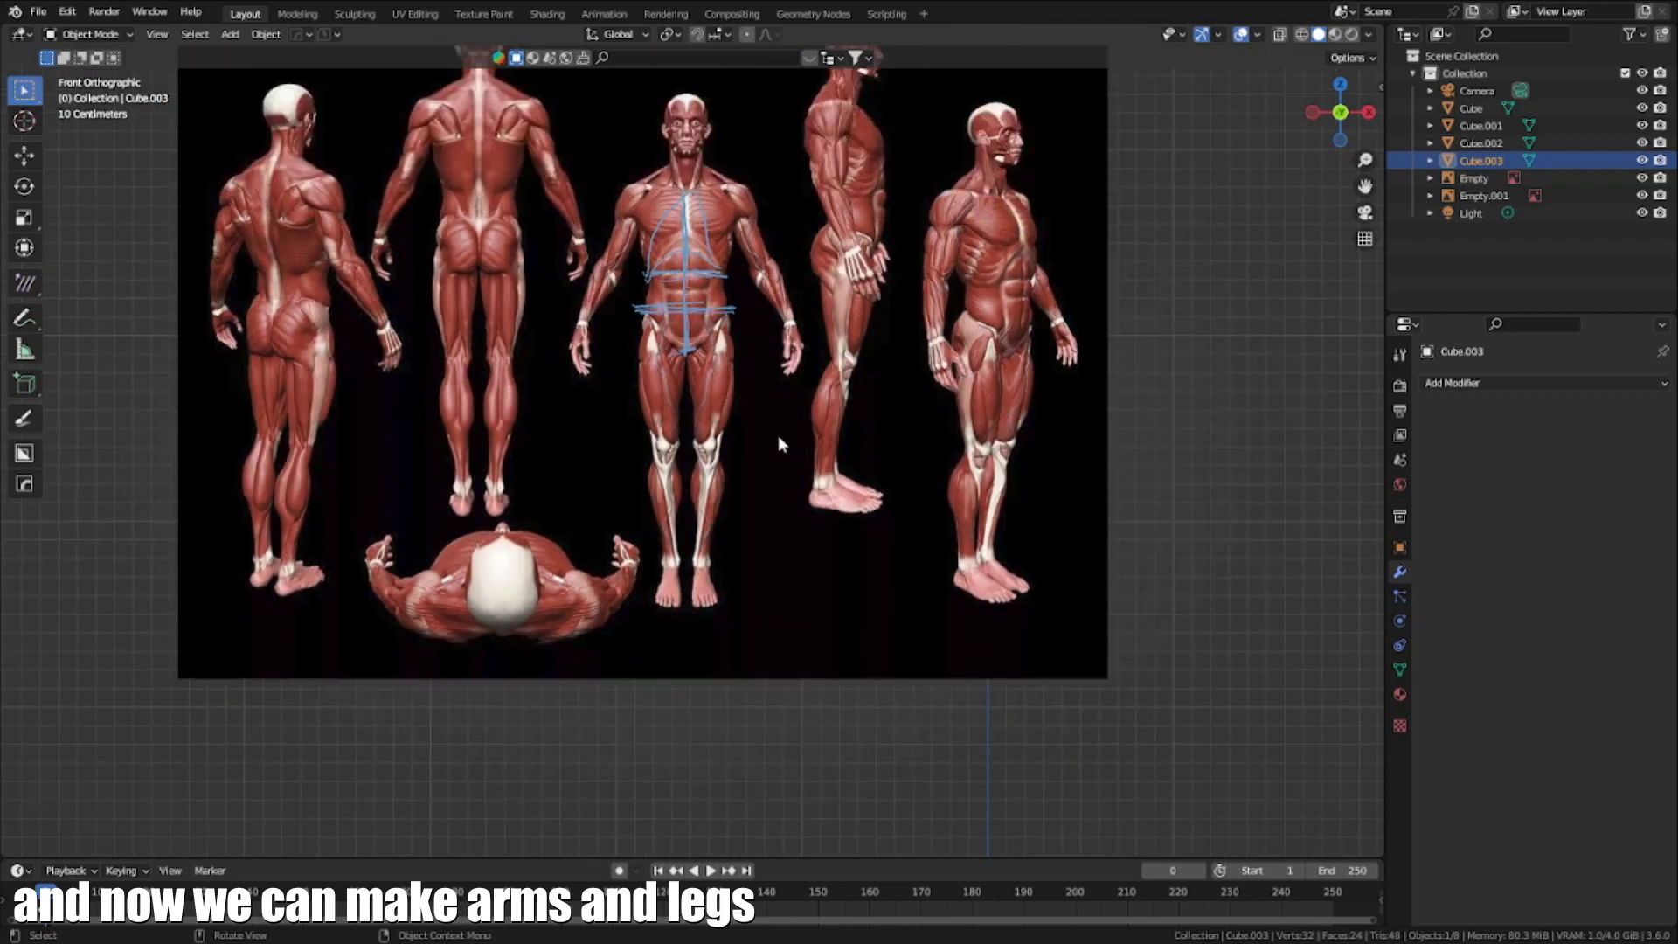
left_click(24, 318)
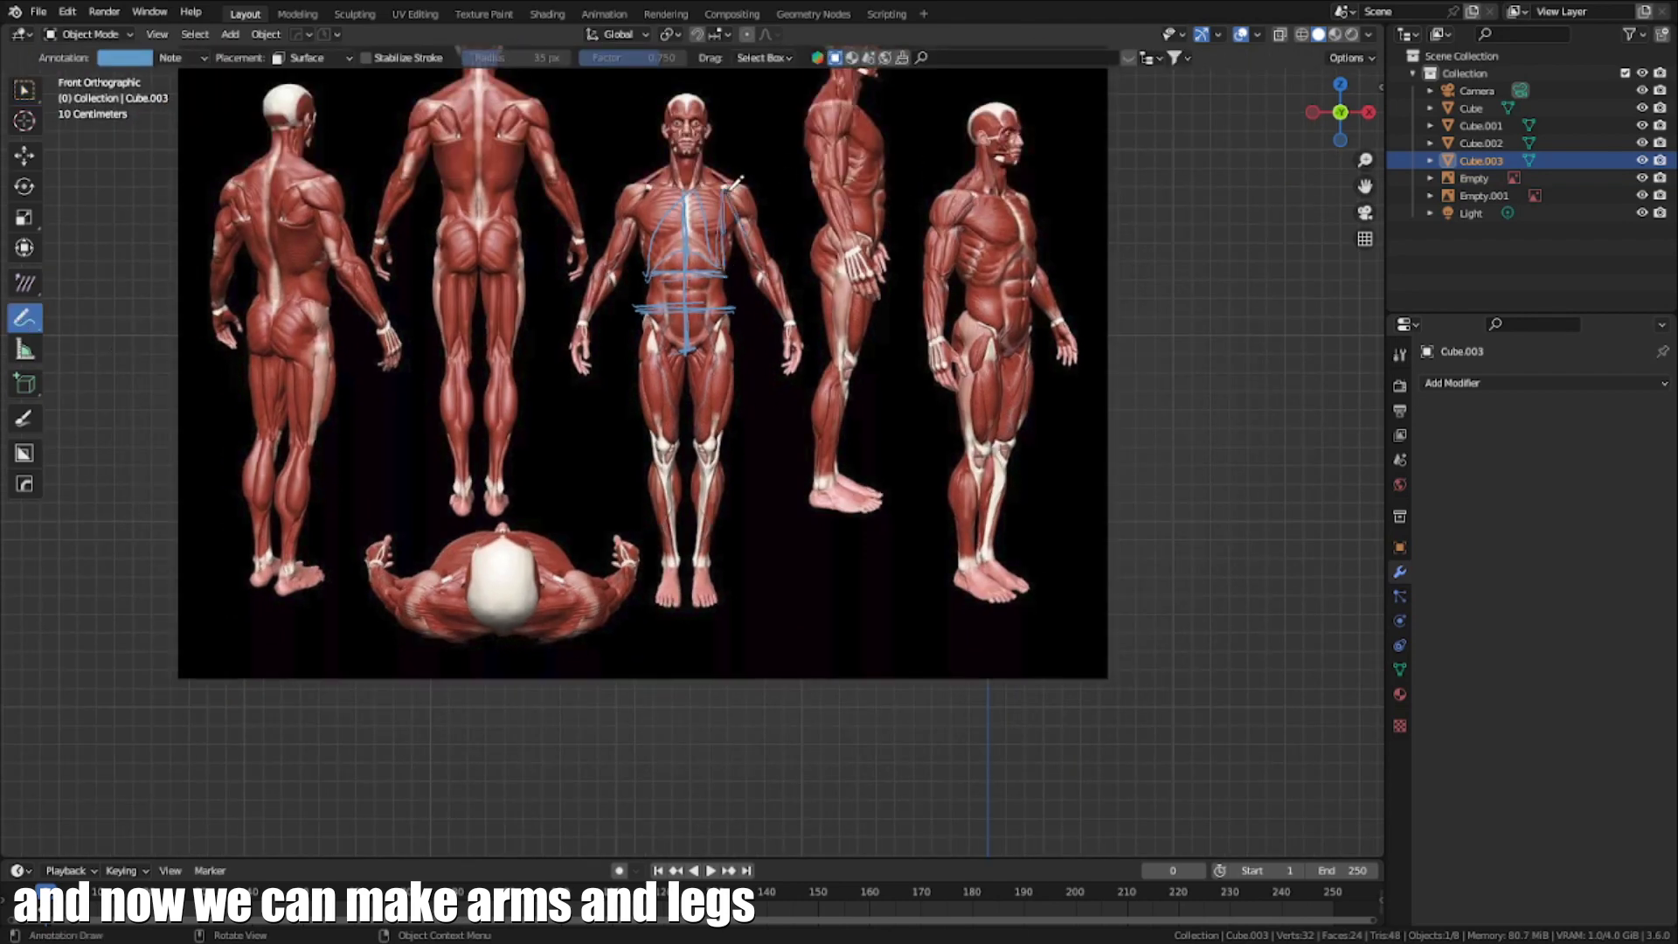
left_click_drag(732, 186, 745, 219)
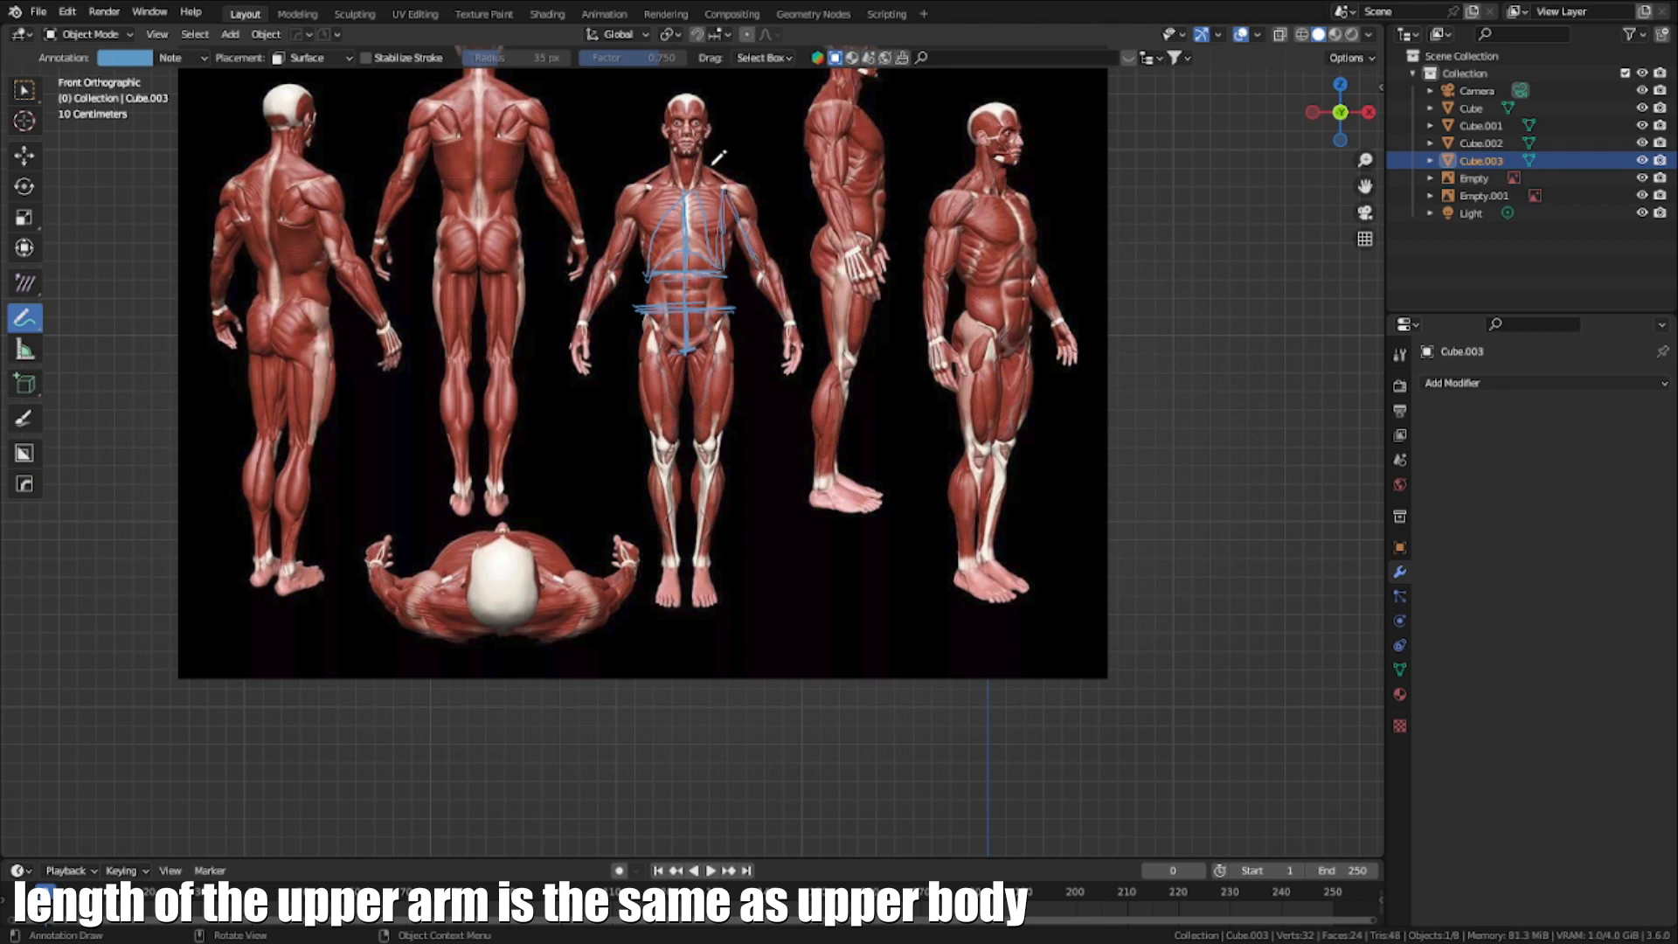
Duplicate the large cube to the other side of the torso and scale the copy down
scroll(766, 228, "down", 7)
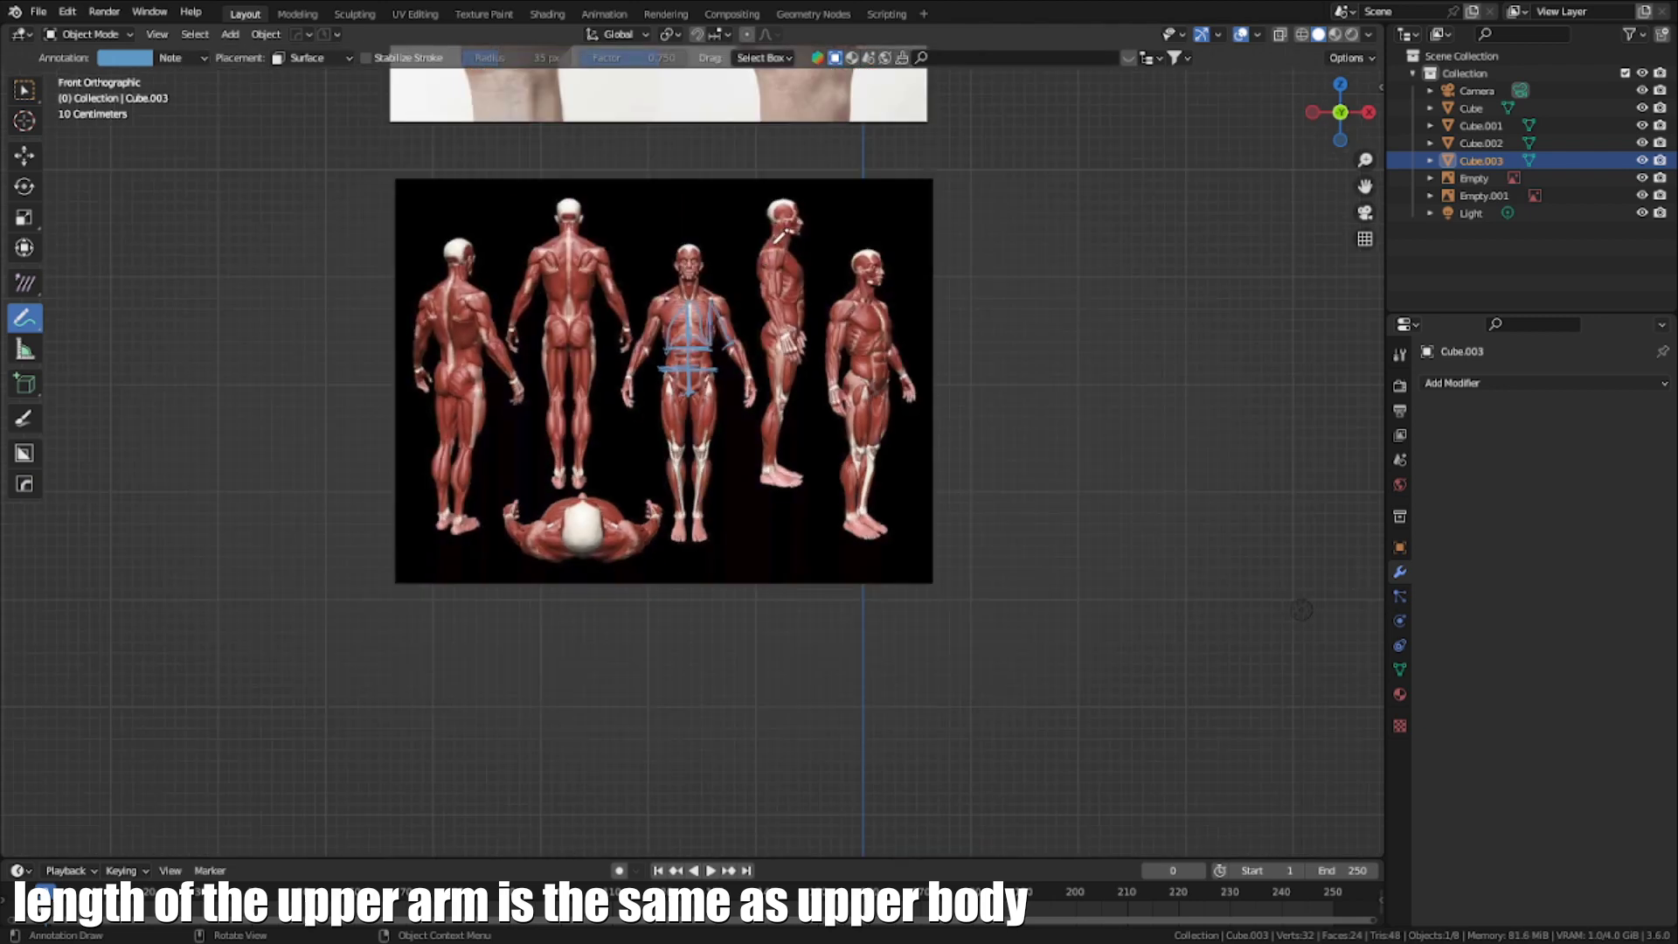
middle_click_drag(796, 551, 745, 181, "shift")
scroll(745, 181, "up", 3)
left_click(19, 95)
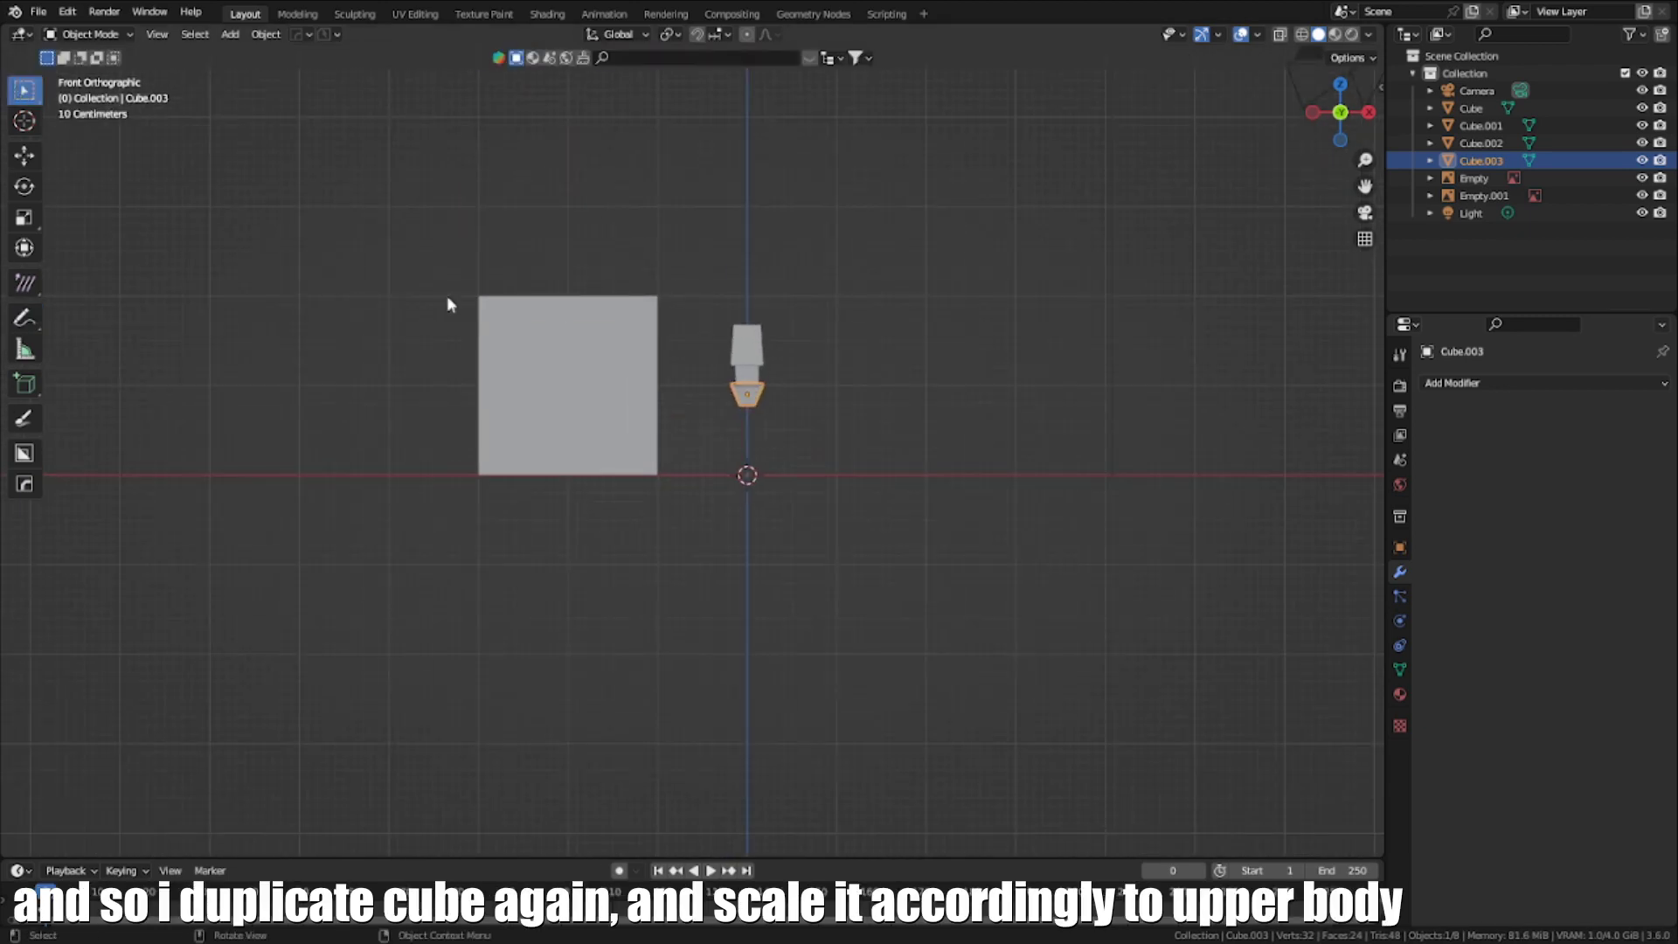
left_click(612, 395)
scroll(707, 409, "up", 4)
middle_click_drag(715, 480, 664, 562, "shift")
key("shift+d")
left_click(1117, 429)
key("s")
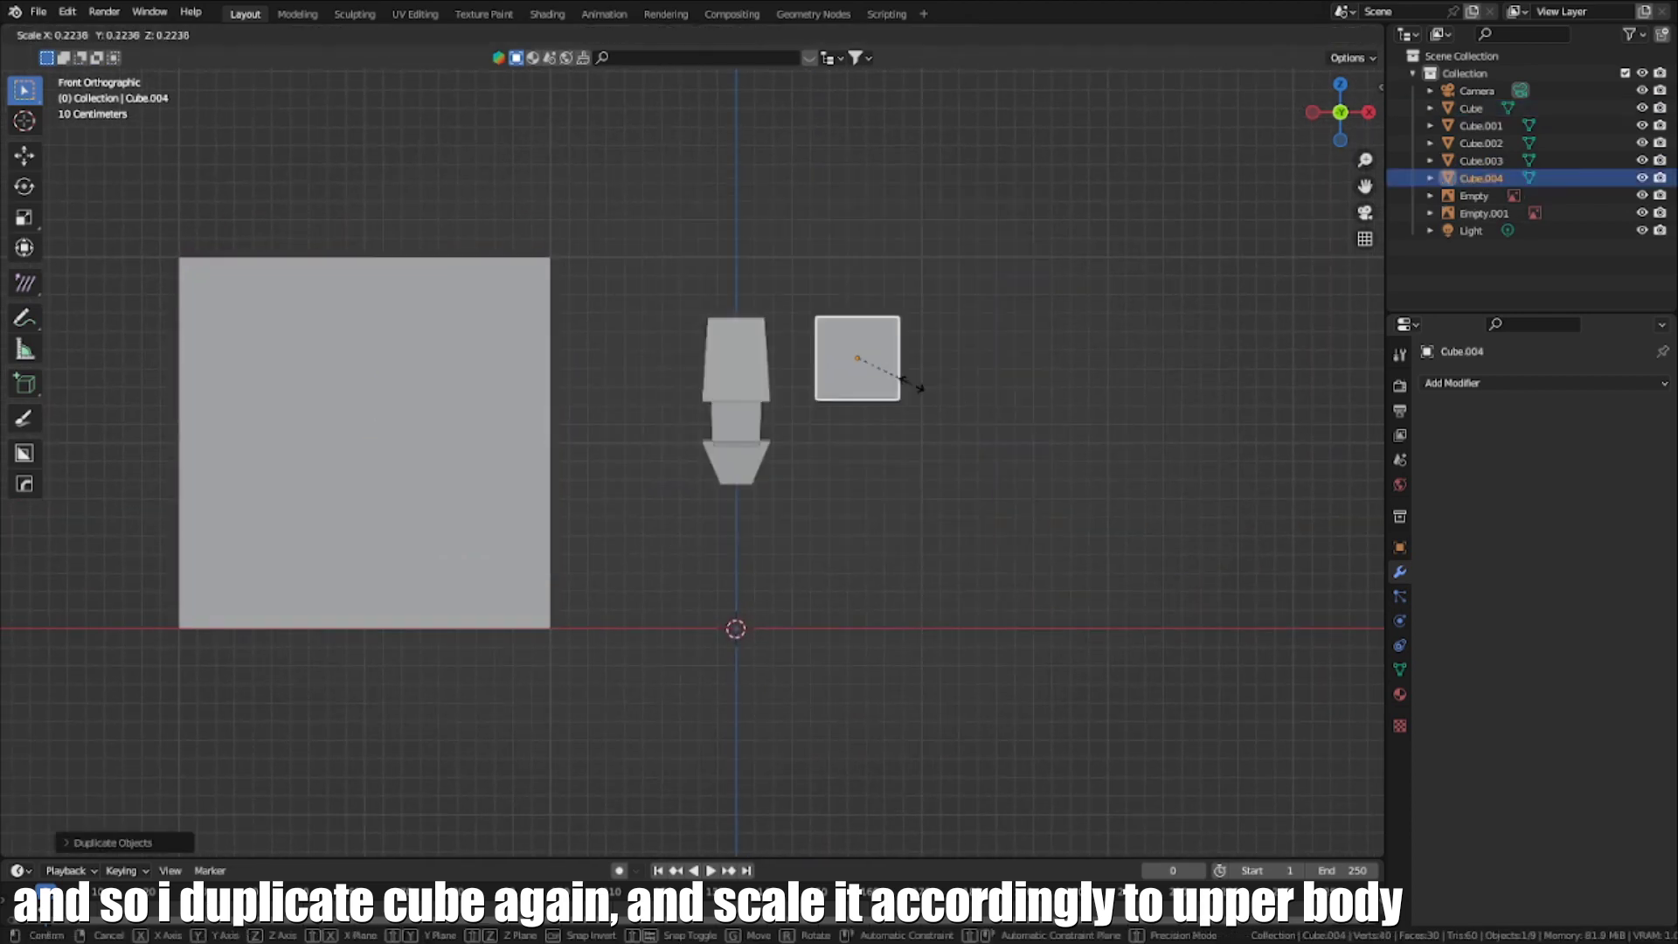
left_click(874, 367)
Fit the new small cube against the chest block's upper side, scaled to shoulder size
key("g")
left_click(796, 340)
scroll(776, 415, "up", 6)
key("s")
left_click(911, 428)
middle_click_drag(911, 429, 915, 490, "shift")
key("g")
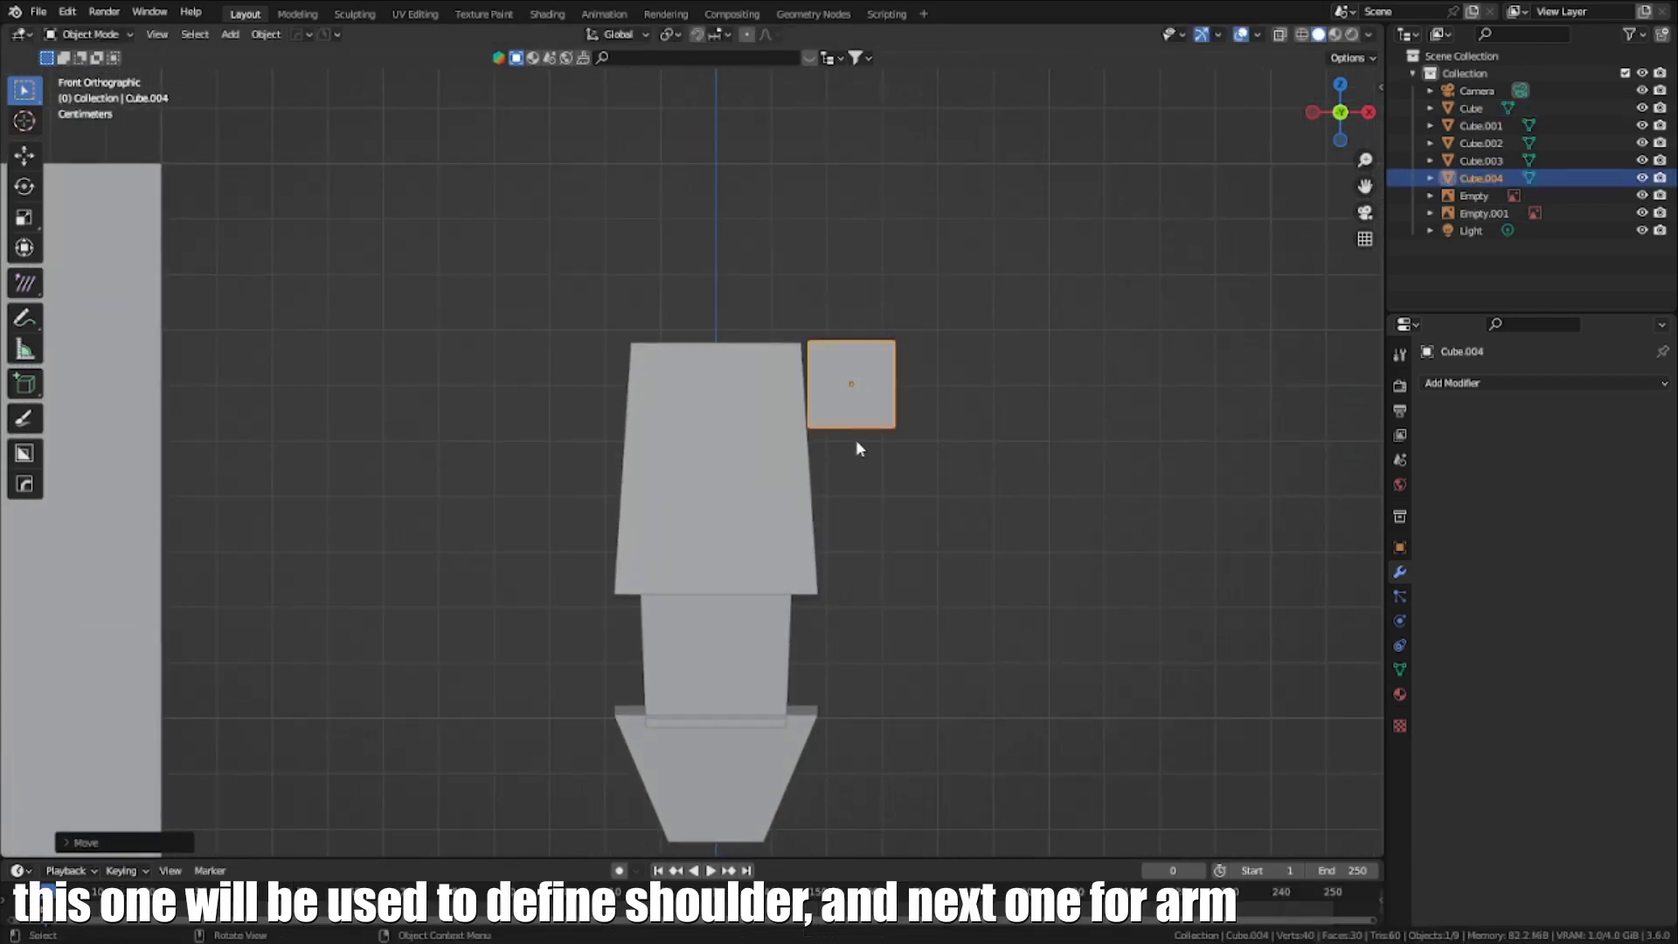
scroll(857, 441, "up", 1)
middle_click_drag(932, 430, 888, 442, "shift")
scroll(882, 363, "down", 1)
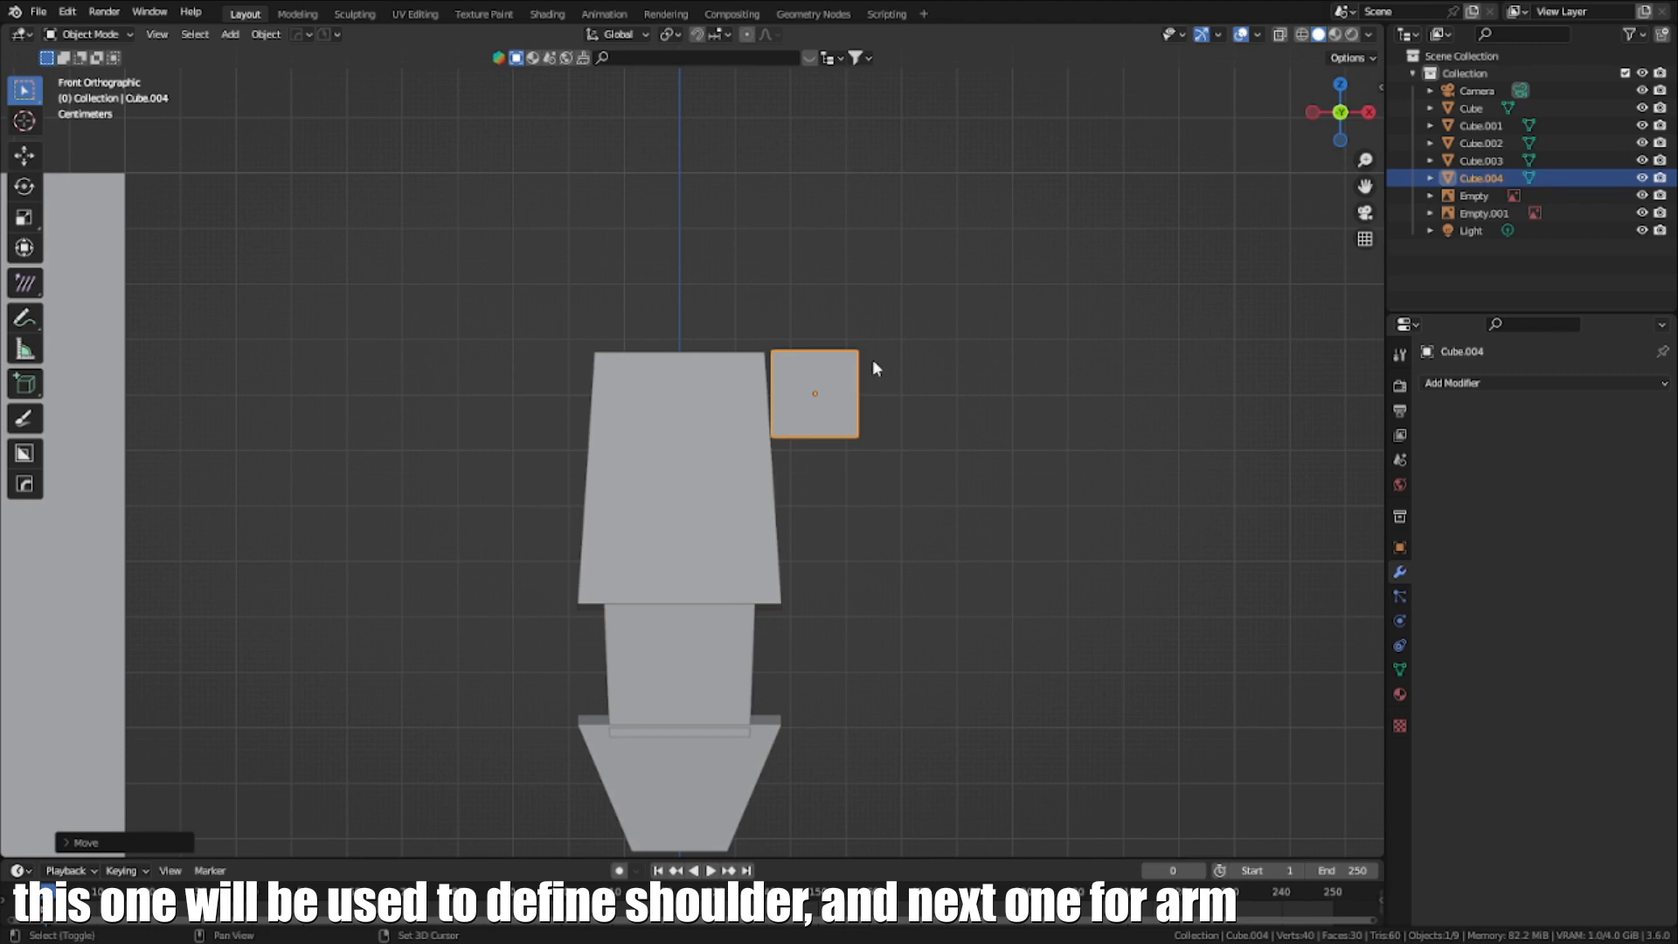
Duplicate the shoulder cube, scale the copy down, and stretch it along Z into an upper arm as long as the chest block
key("shift+d")
key("Escape")
key("s")
key("z")
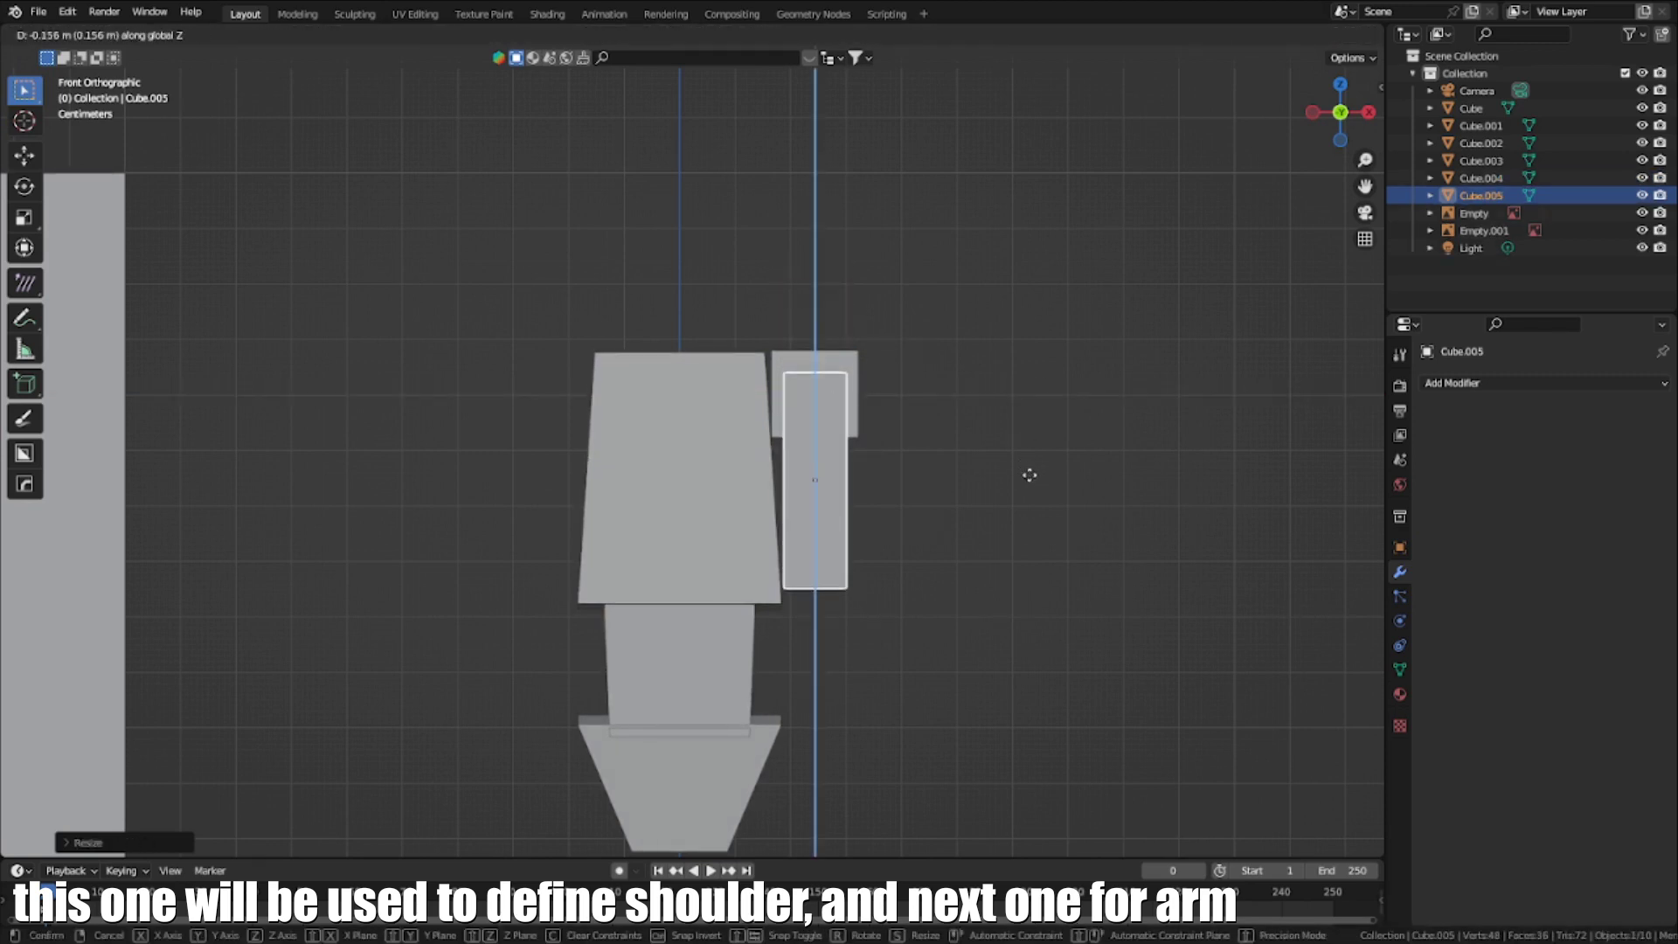
left_click(1071, 465)
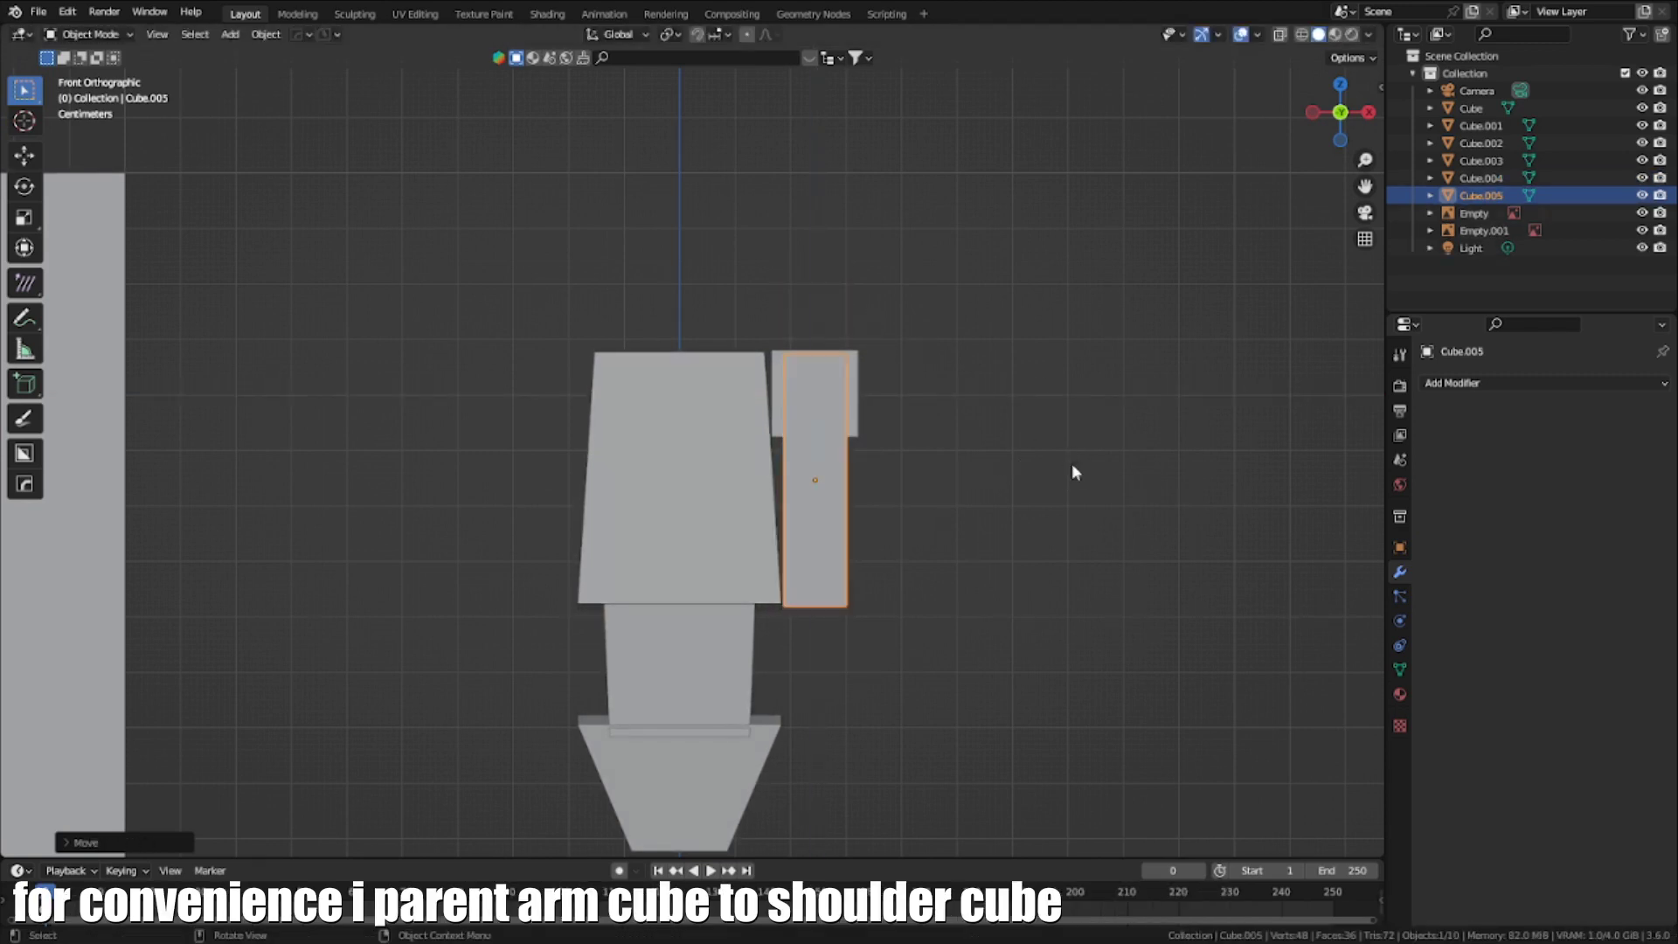
Parent the upper arm block to the shoulder cube and test the link by rotating the shoulder
key("ctrl+p")
left_click(858, 406)
key("r")
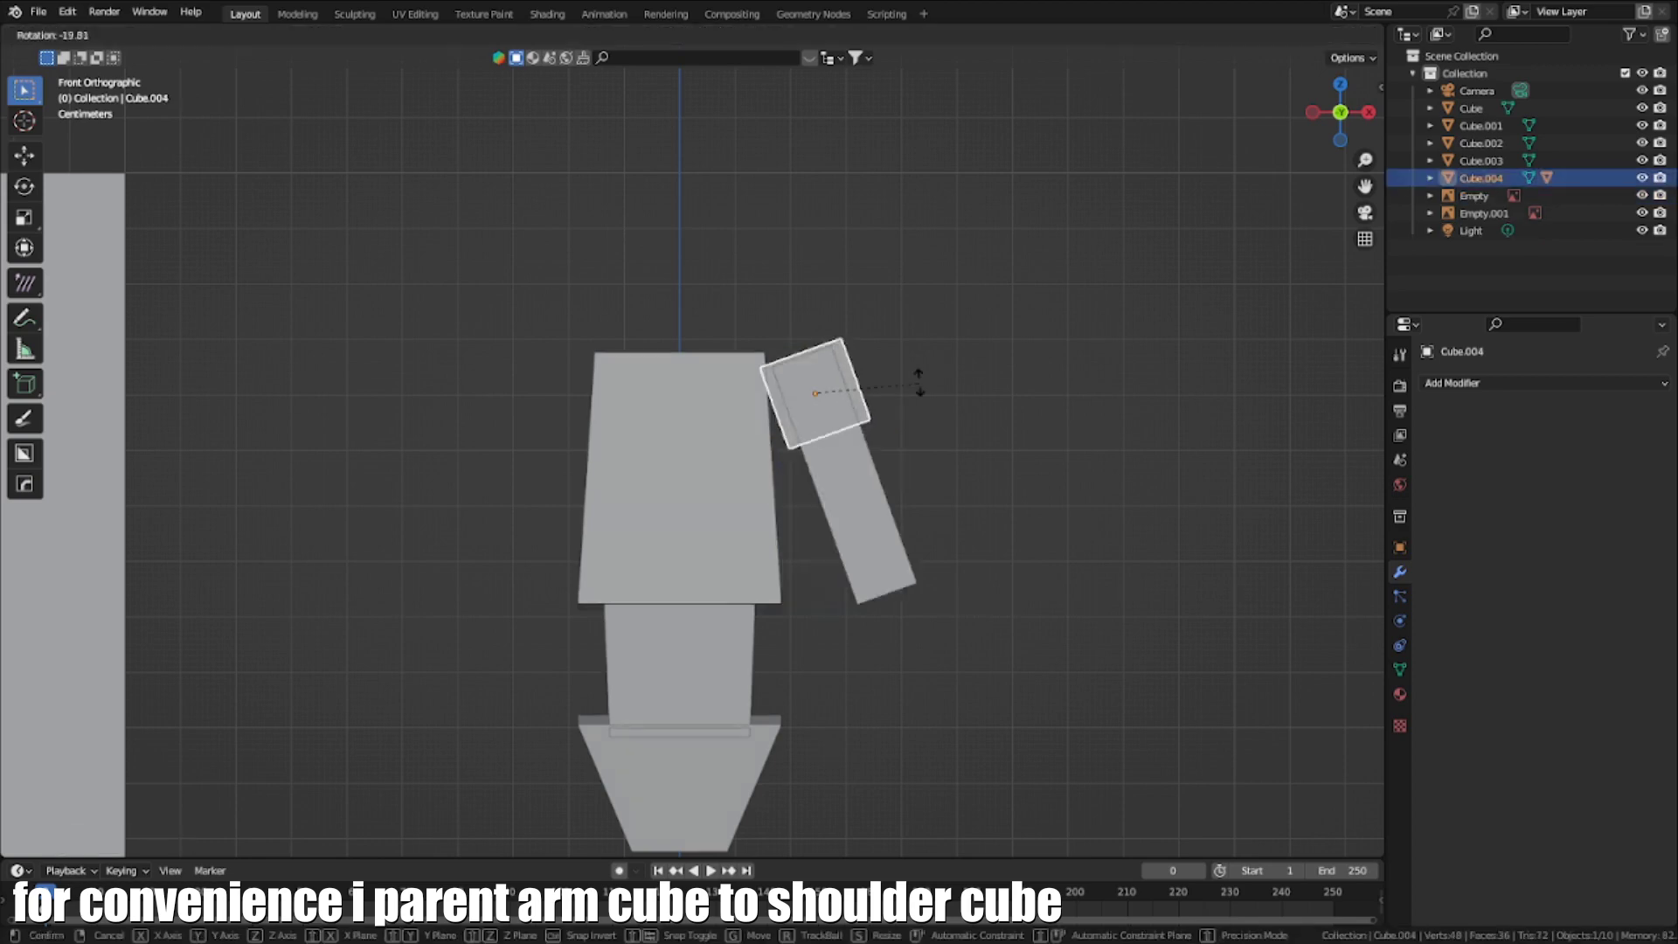
key("Escape")
Annotate the forearm's length on the front-facing muscle figure for comparison with the upper arm
scroll(539, 269, "down", 5)
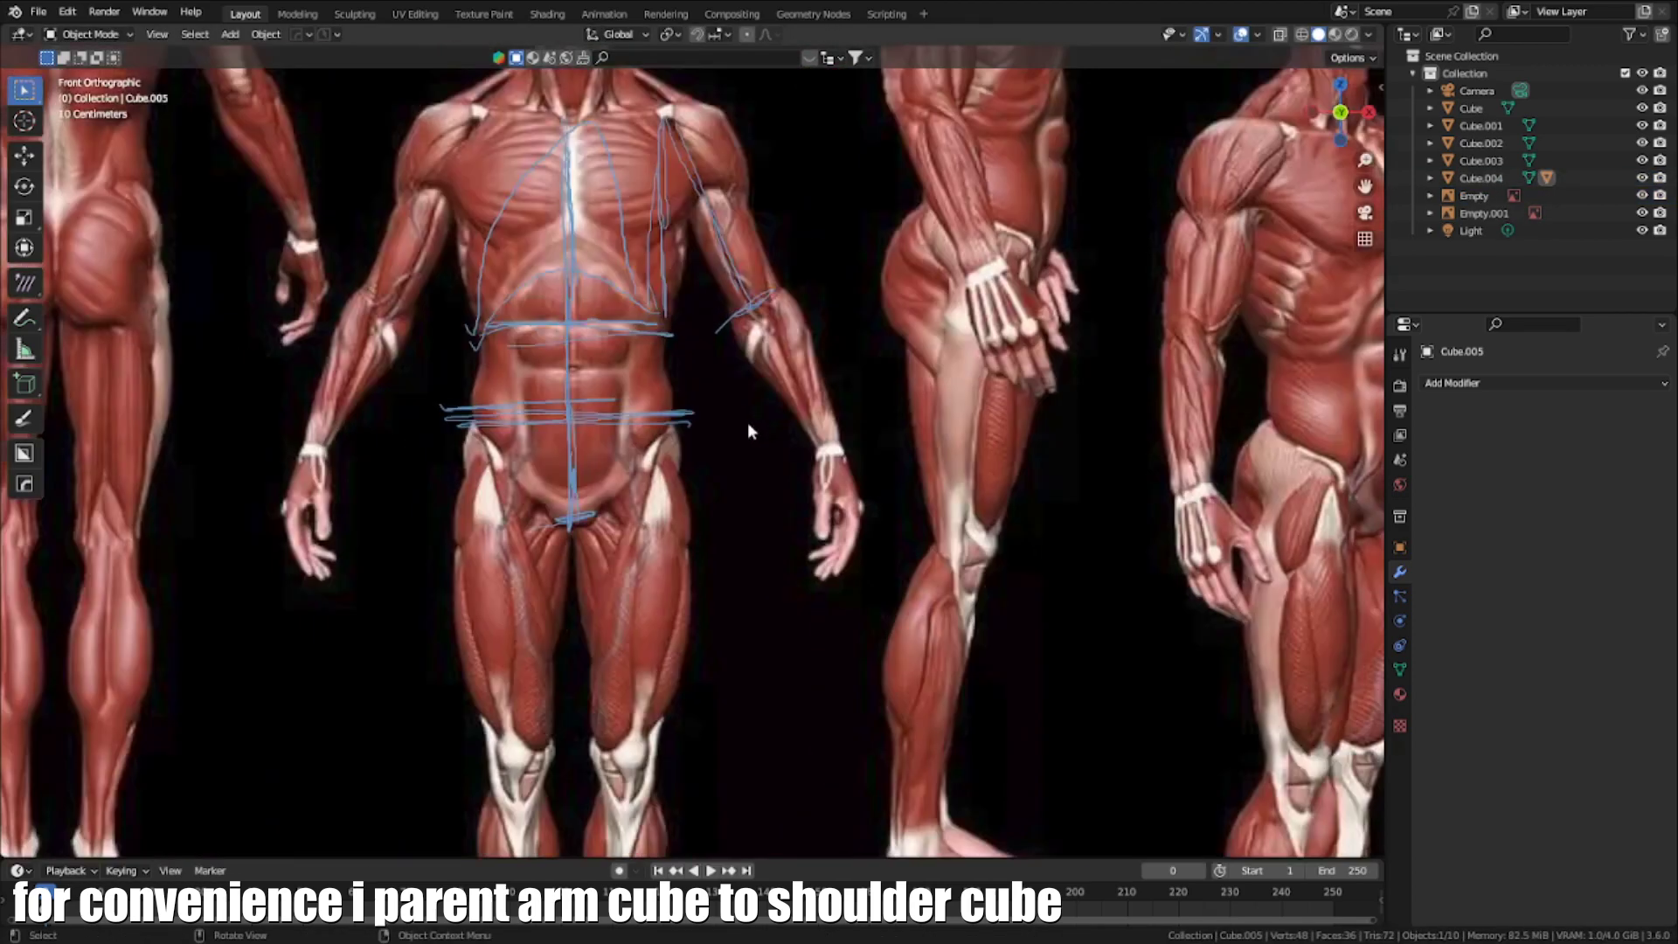
scroll(747, 424, "down", 1)
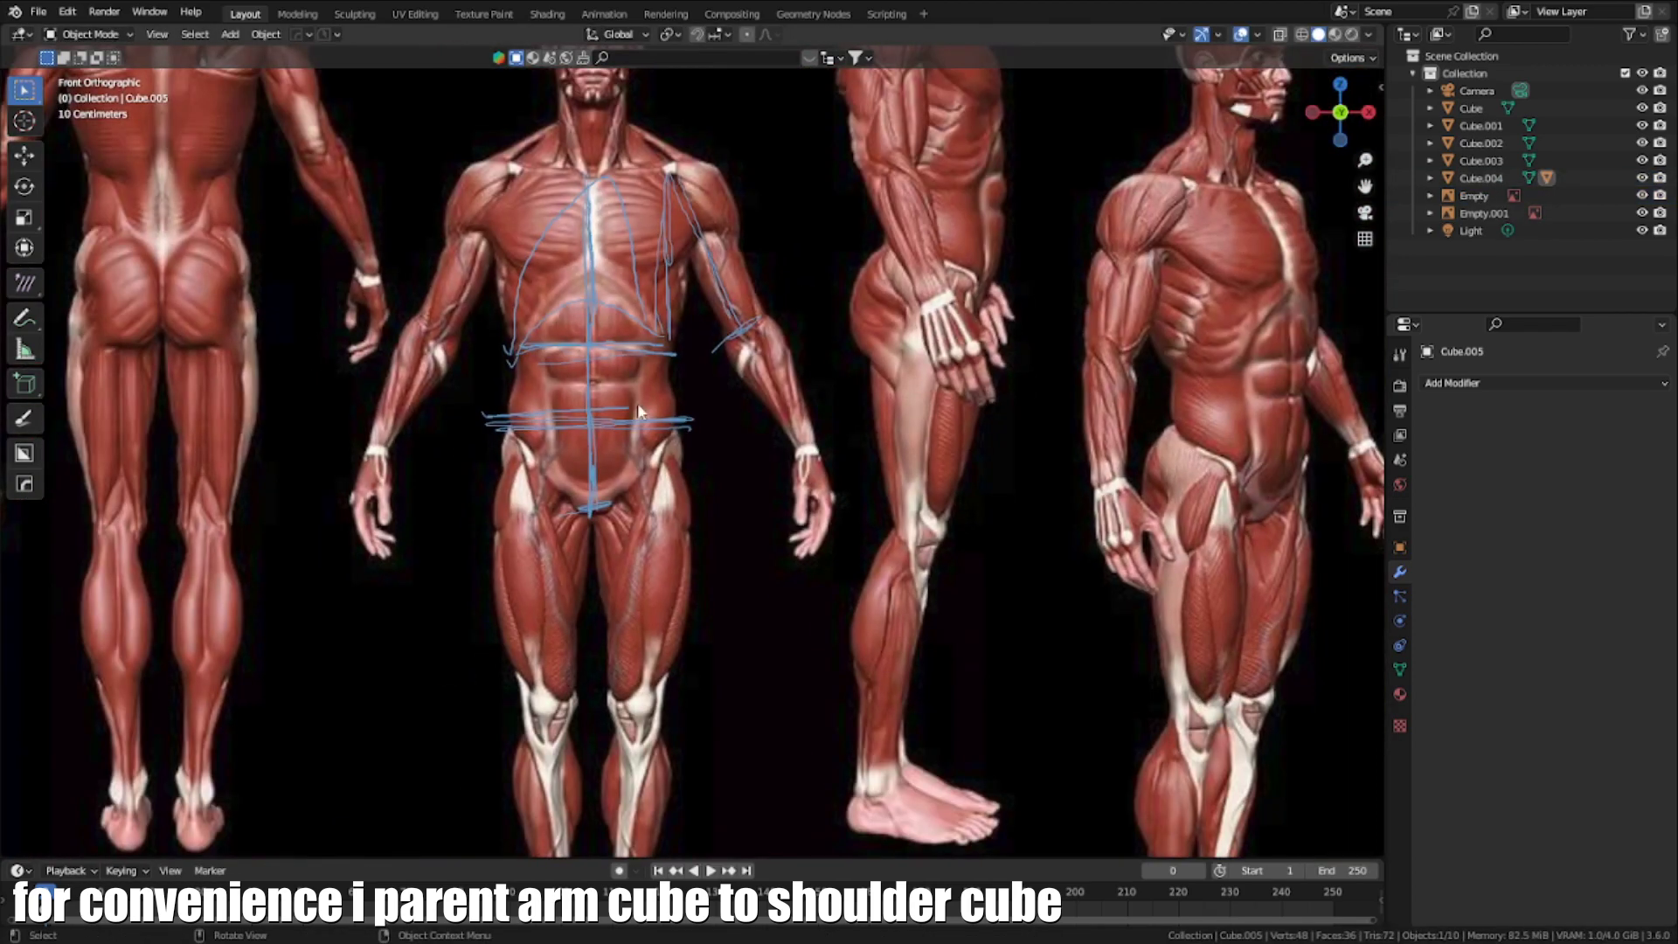
left_click(24, 318)
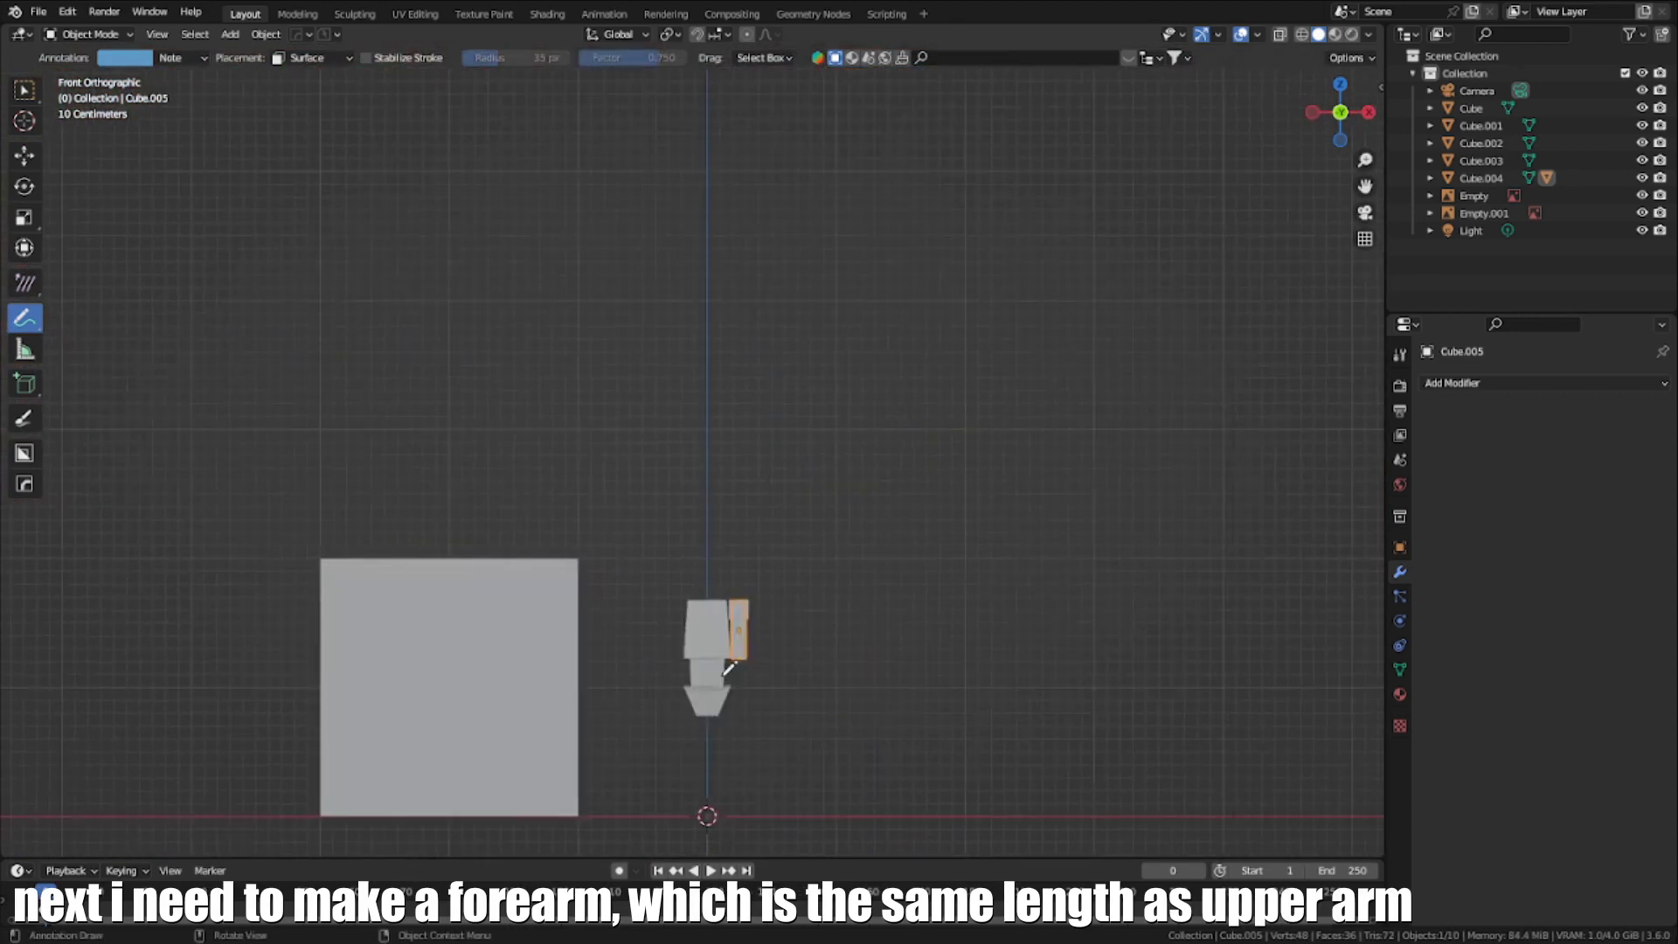
Duplicate the upper arm block straight down along Z as the forearm, tilting it slightly and aligning it in side view
scroll(736, 411, "up", 5)
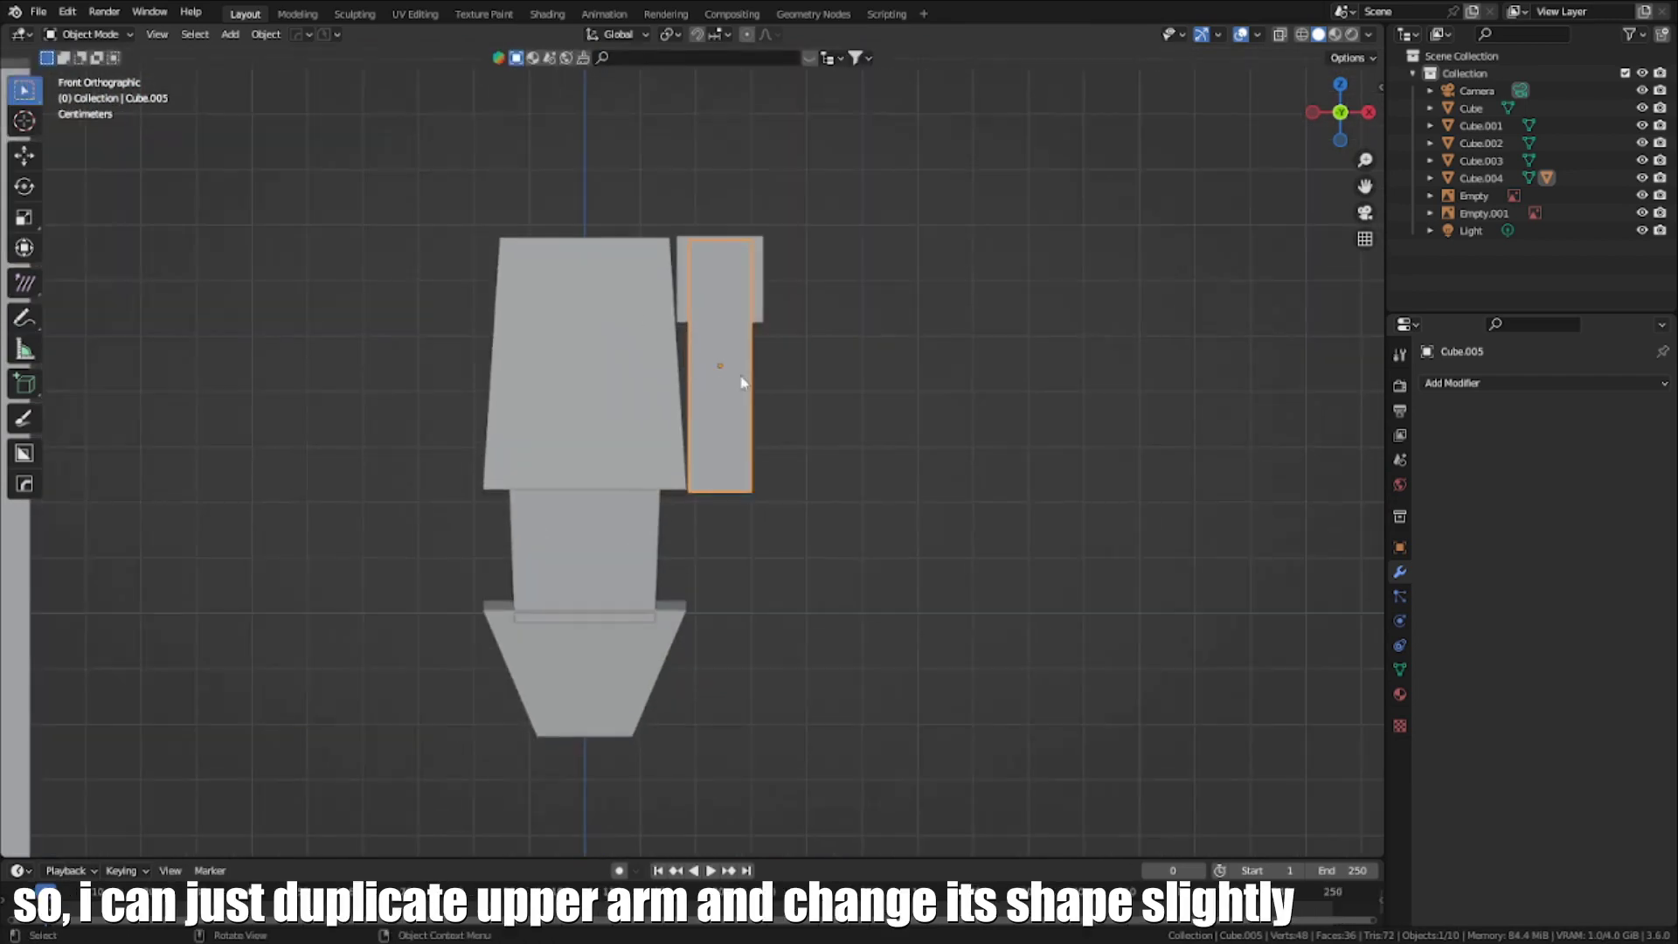
key("z")
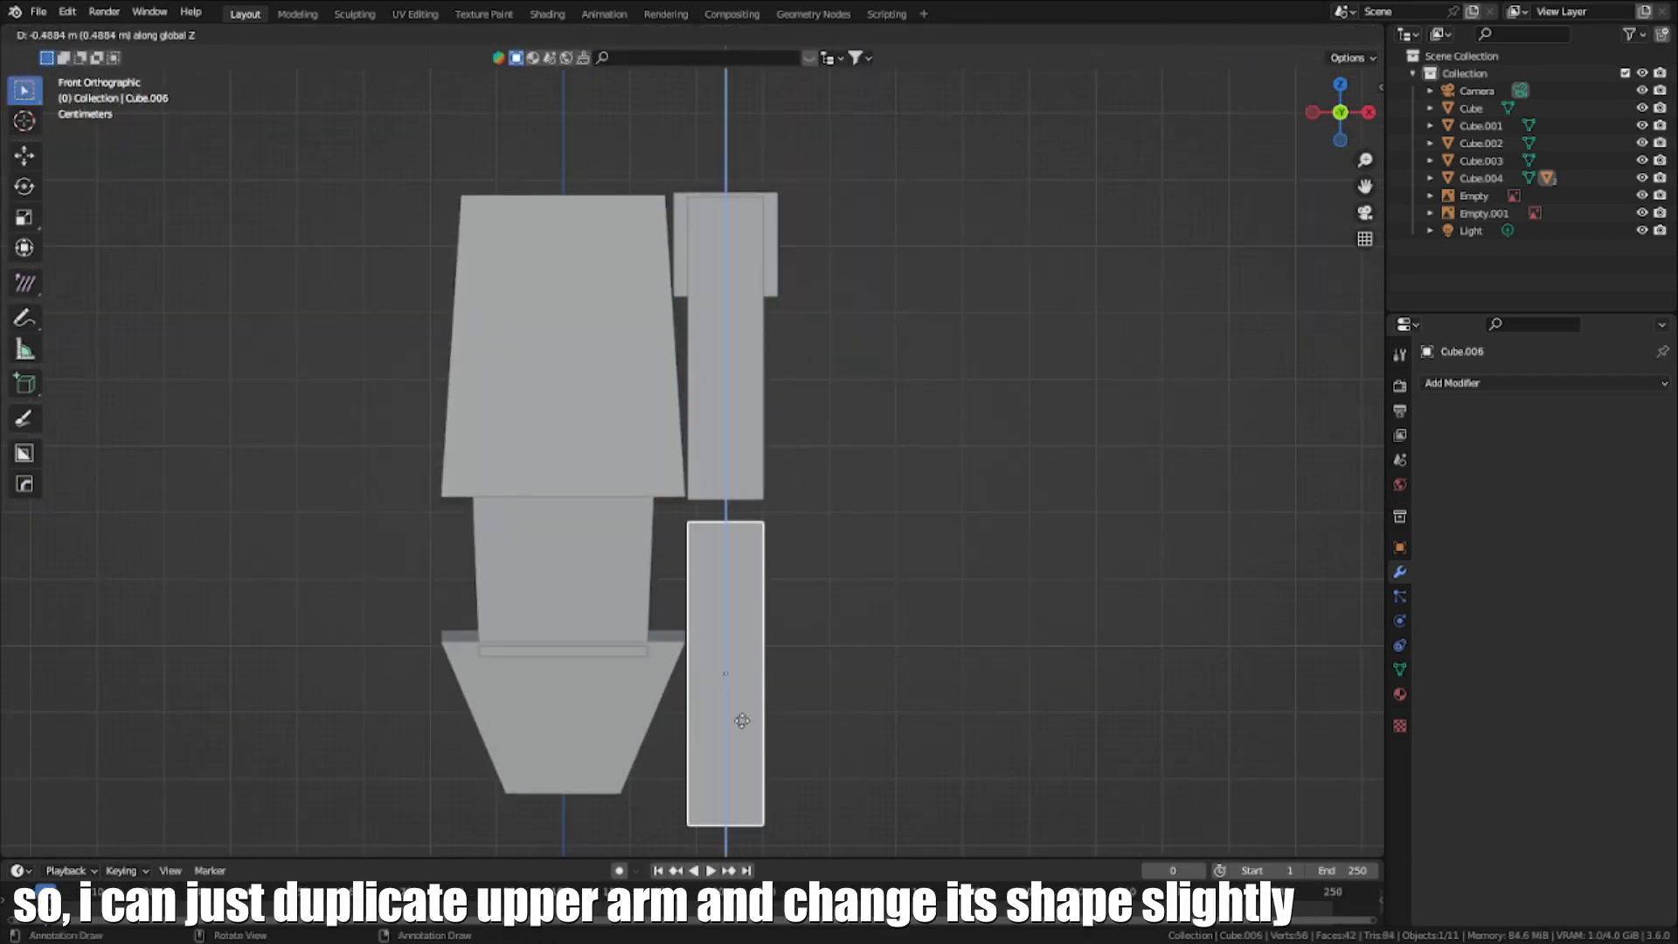
key("KP_3")
key("r")
left_click(947, 528)
key("g")
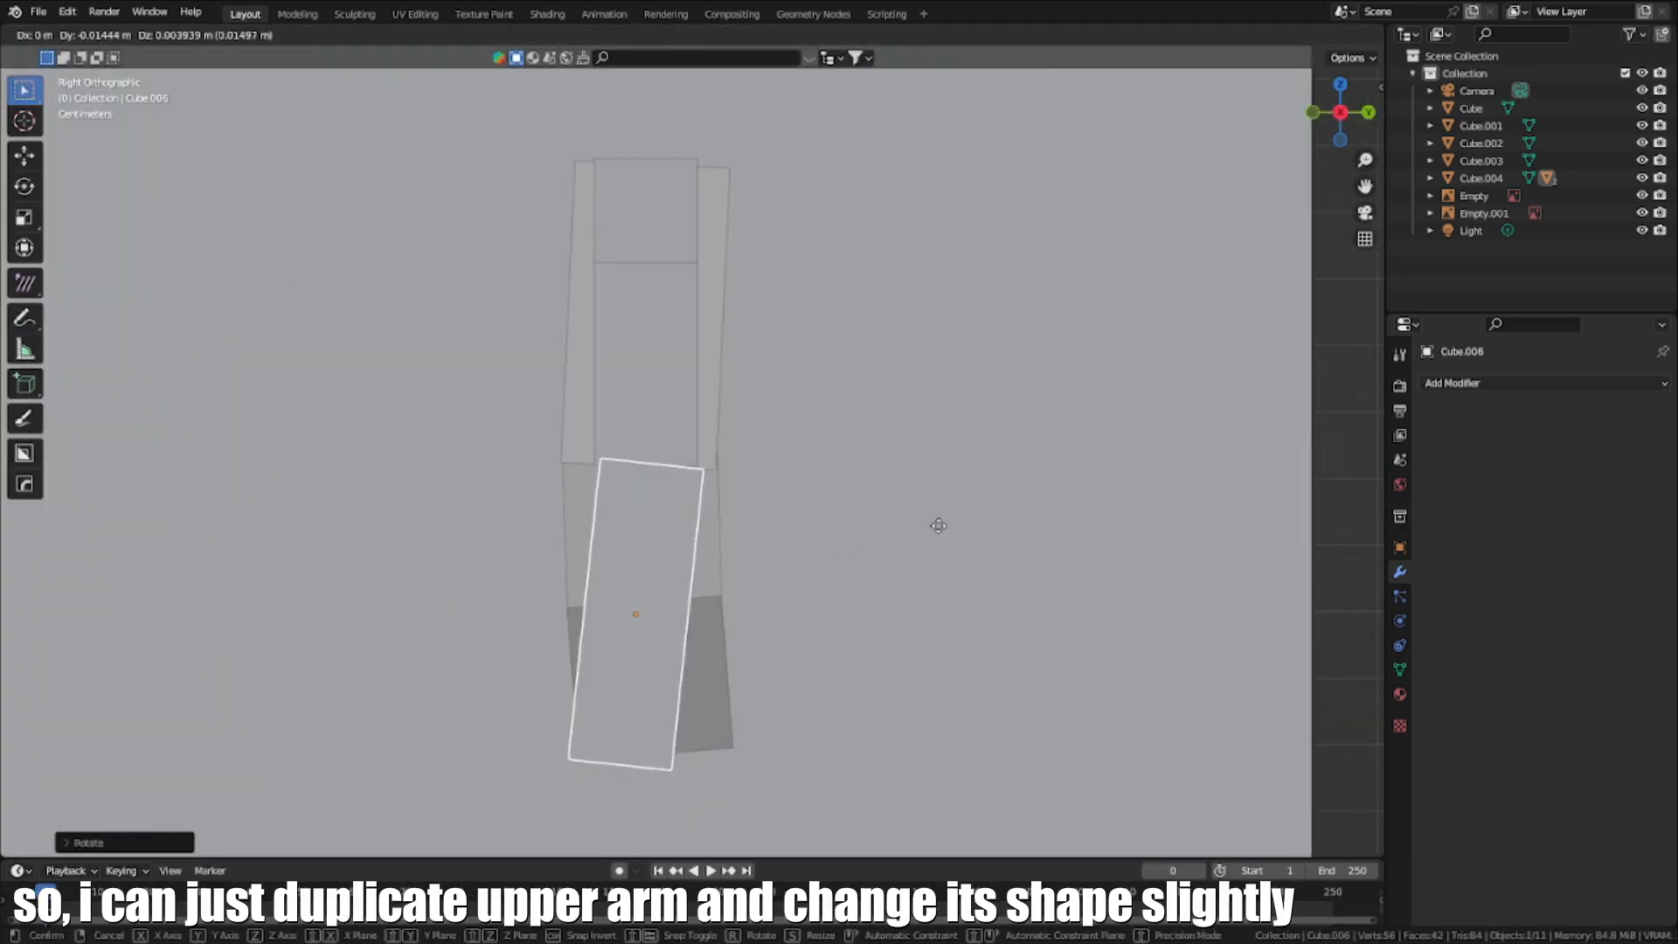
left_click(874, 533)
Rotate the shoulder cube slightly in side view and reposition it with the attached arm
left_click(640, 238)
key("r")
left_click(816, 348)
key("g")
left_click(822, 347)
Rotate the shoulder outward in front view so the arm angles away from the body, keeping it against the chest block's upper corner
key("KP_1")
key("r")
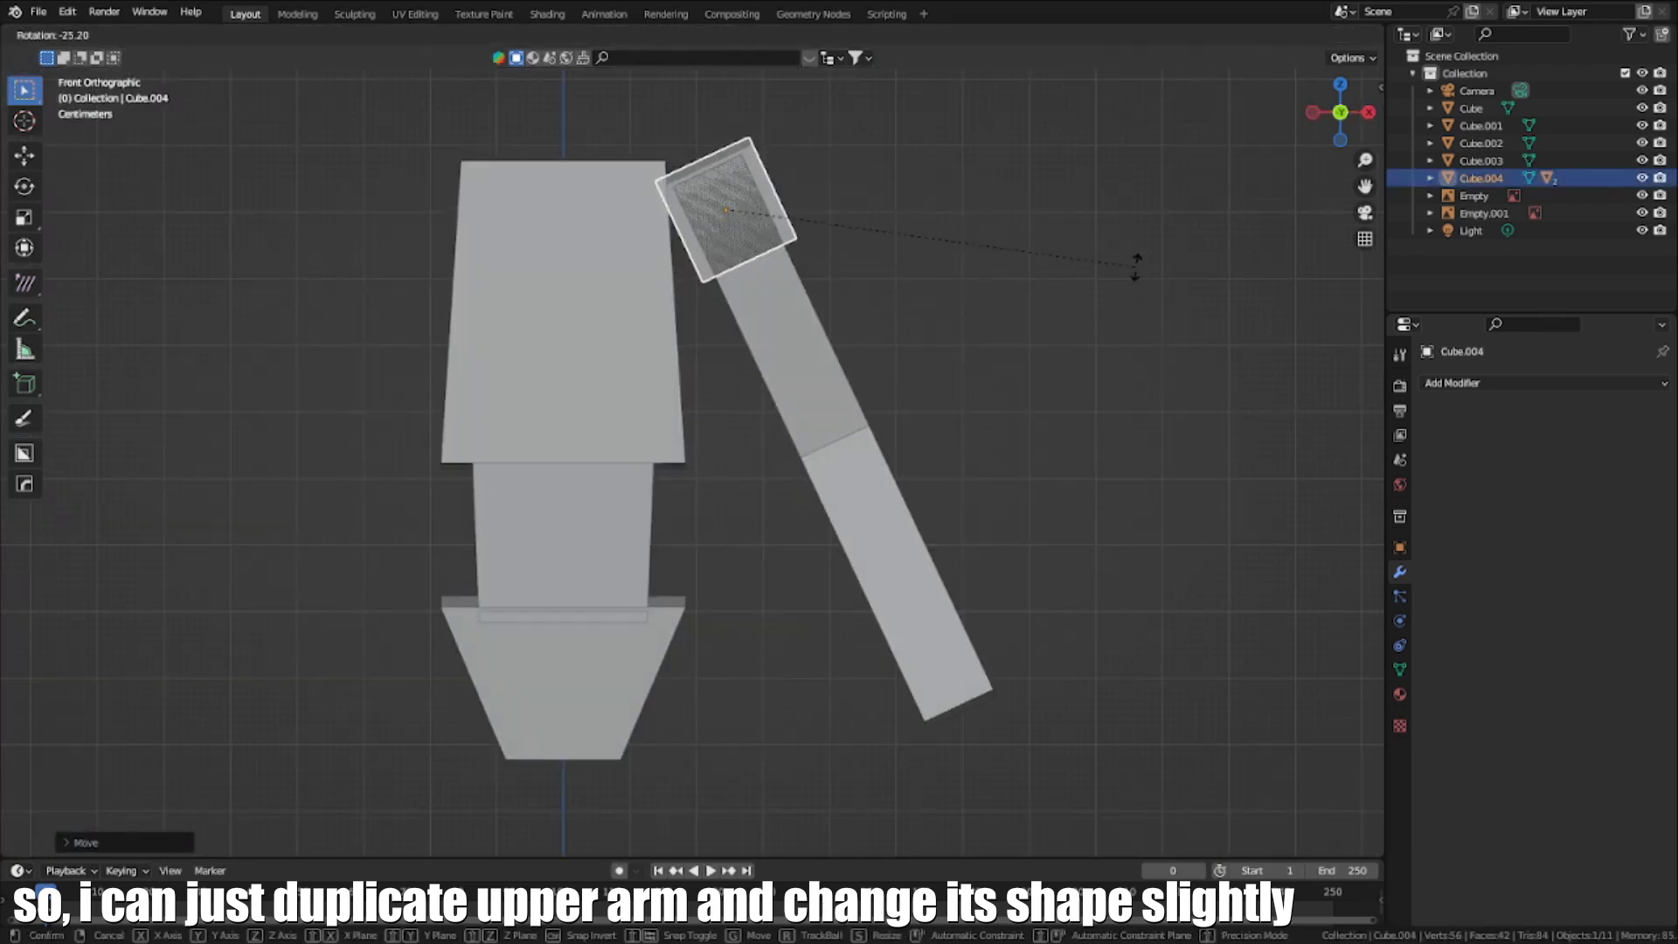
left_click(1145, 221)
key("g")
left_click(1137, 215)
key("r")
left_click(1136, 243)
middle_click_drag(971, 252, 995, 350, "shift")
key("g")
left_click(803, 249)
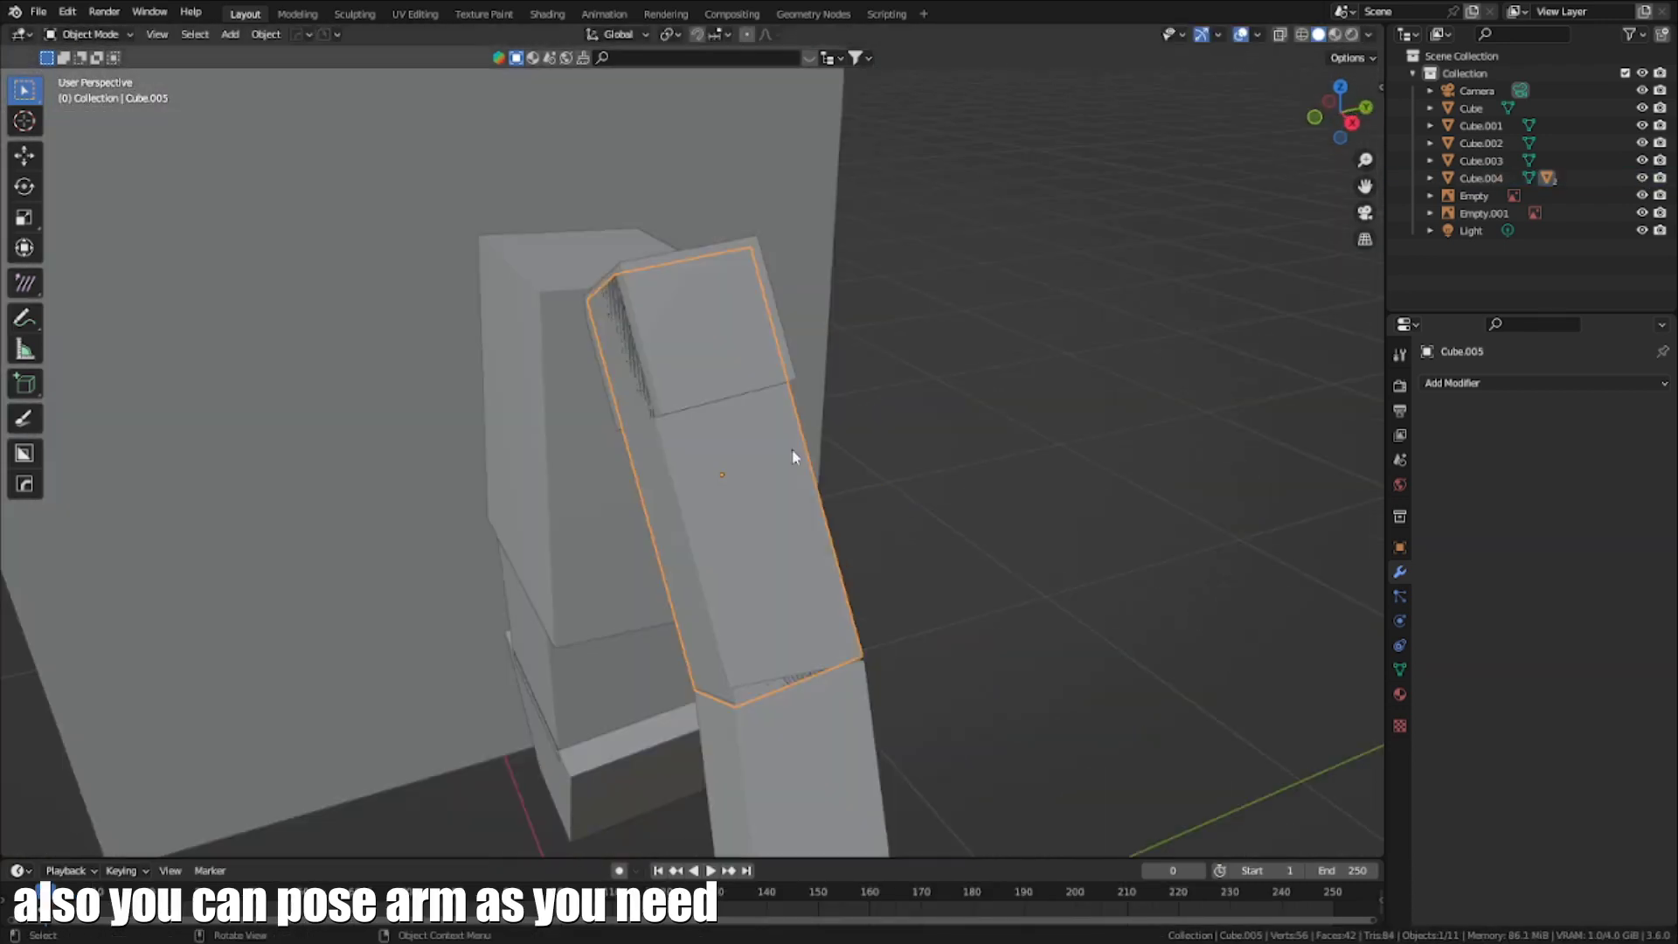
Add a beveled loop cut around the upper arm block and scale its middle section along Y
key("Tab")
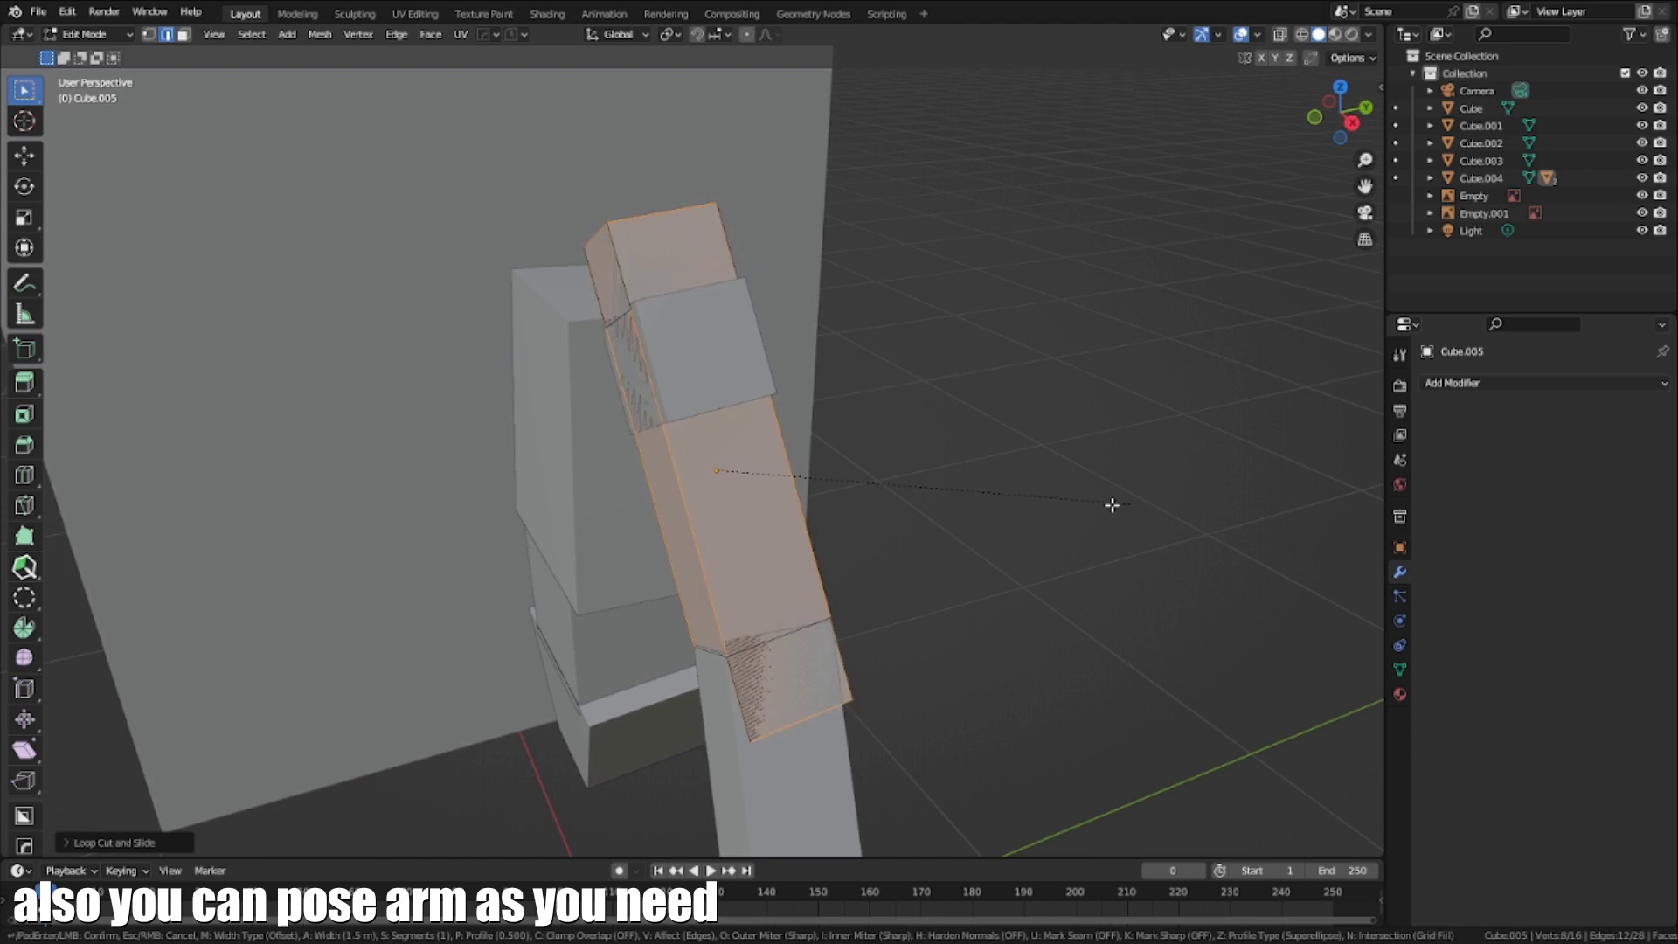
key("s")
key("y")
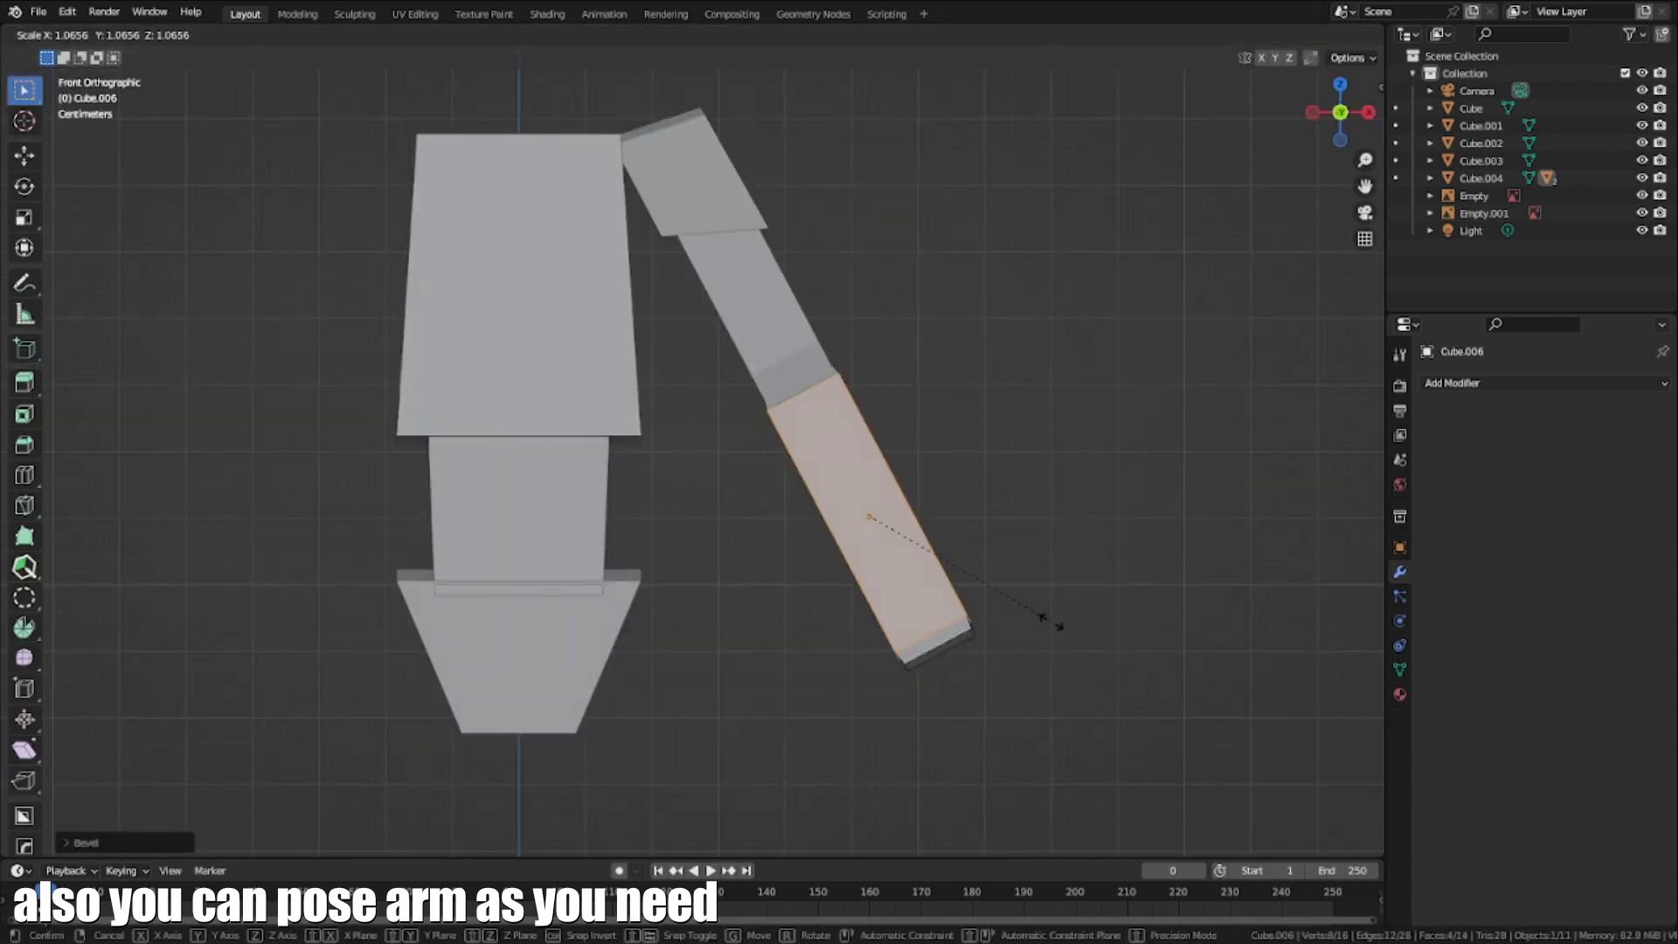
Shape the forearm block by scaling its beveled loops along X, leaving it wider near the elbow and narrow at the wrist
key("x")
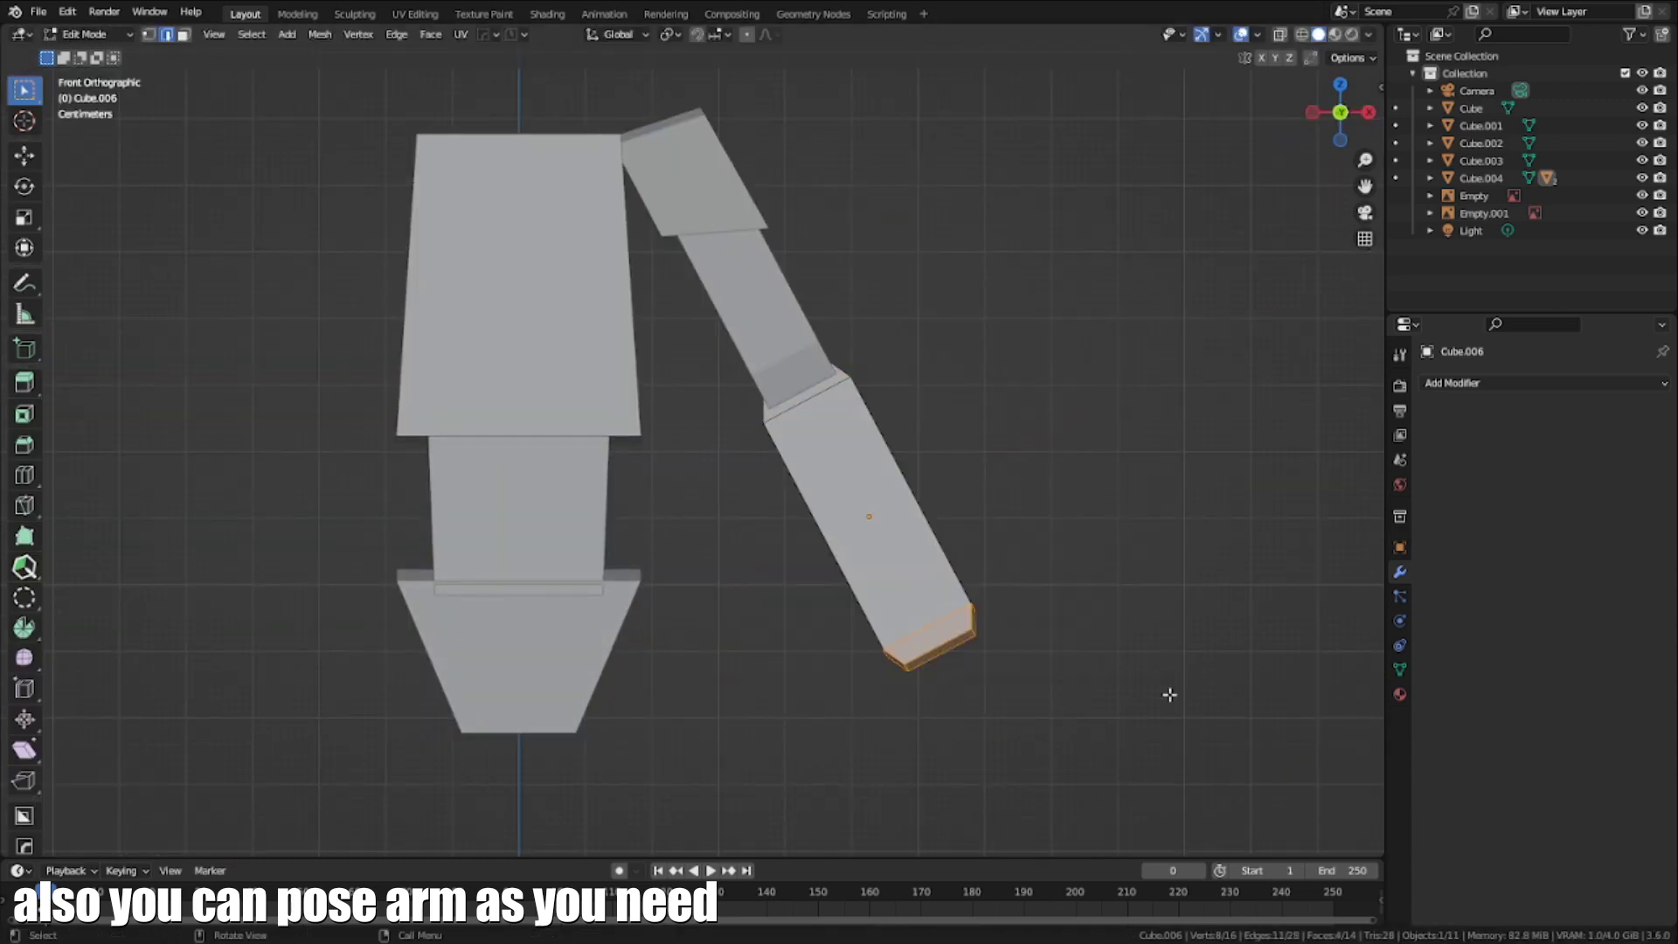
key("x")
key("x")
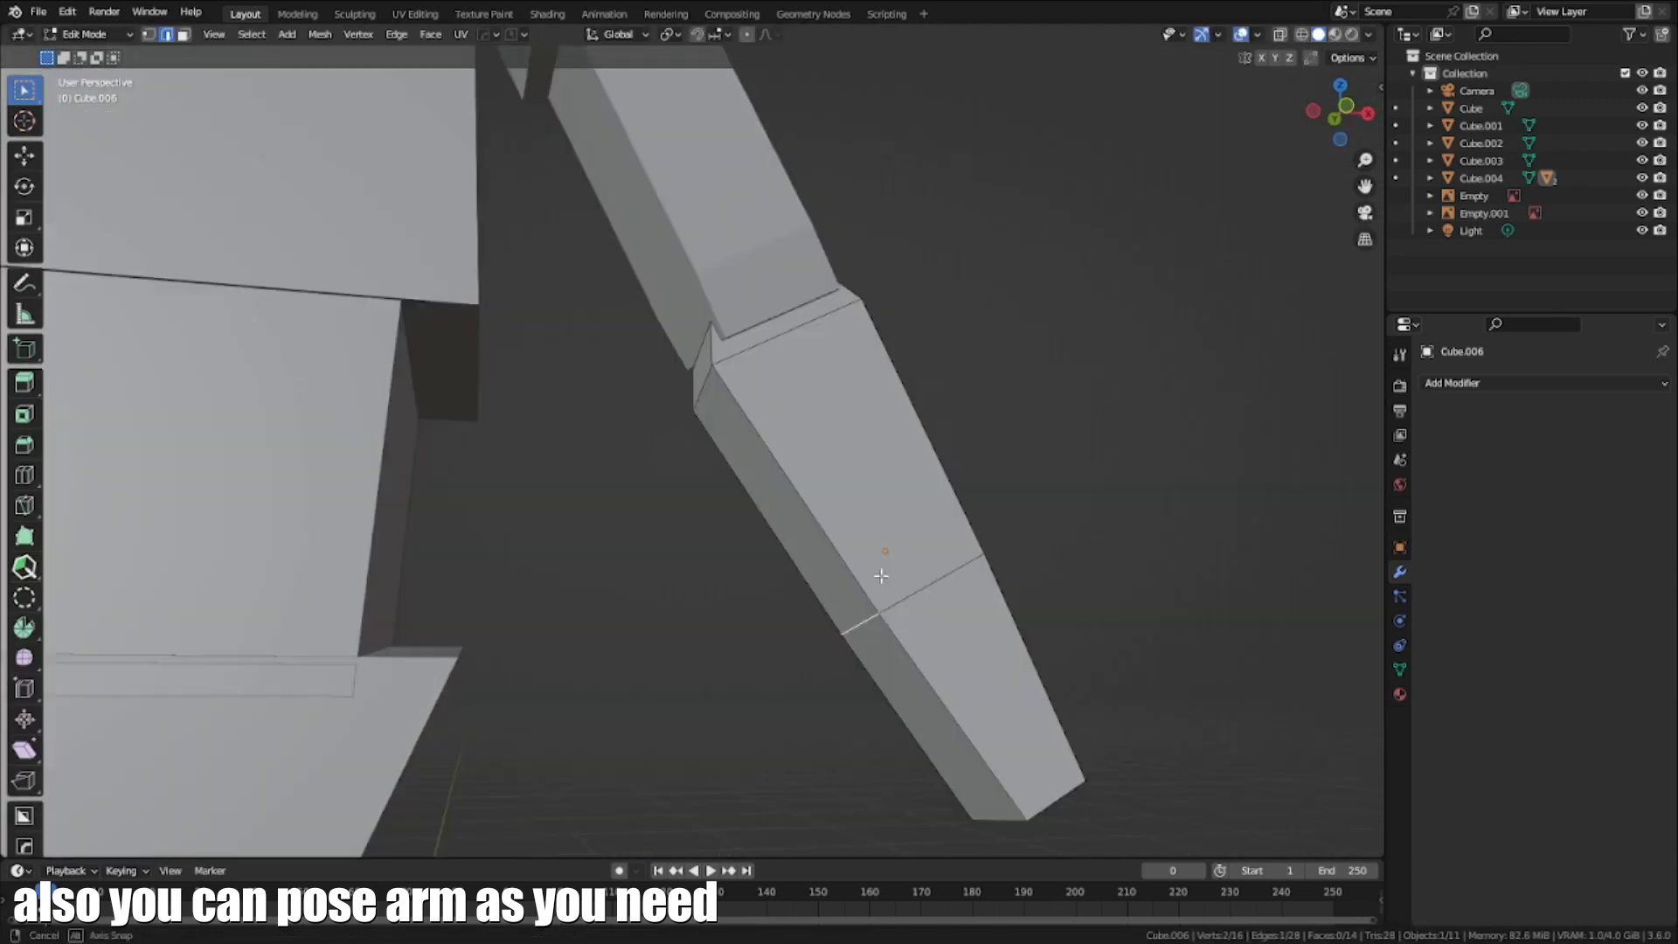
key("g")
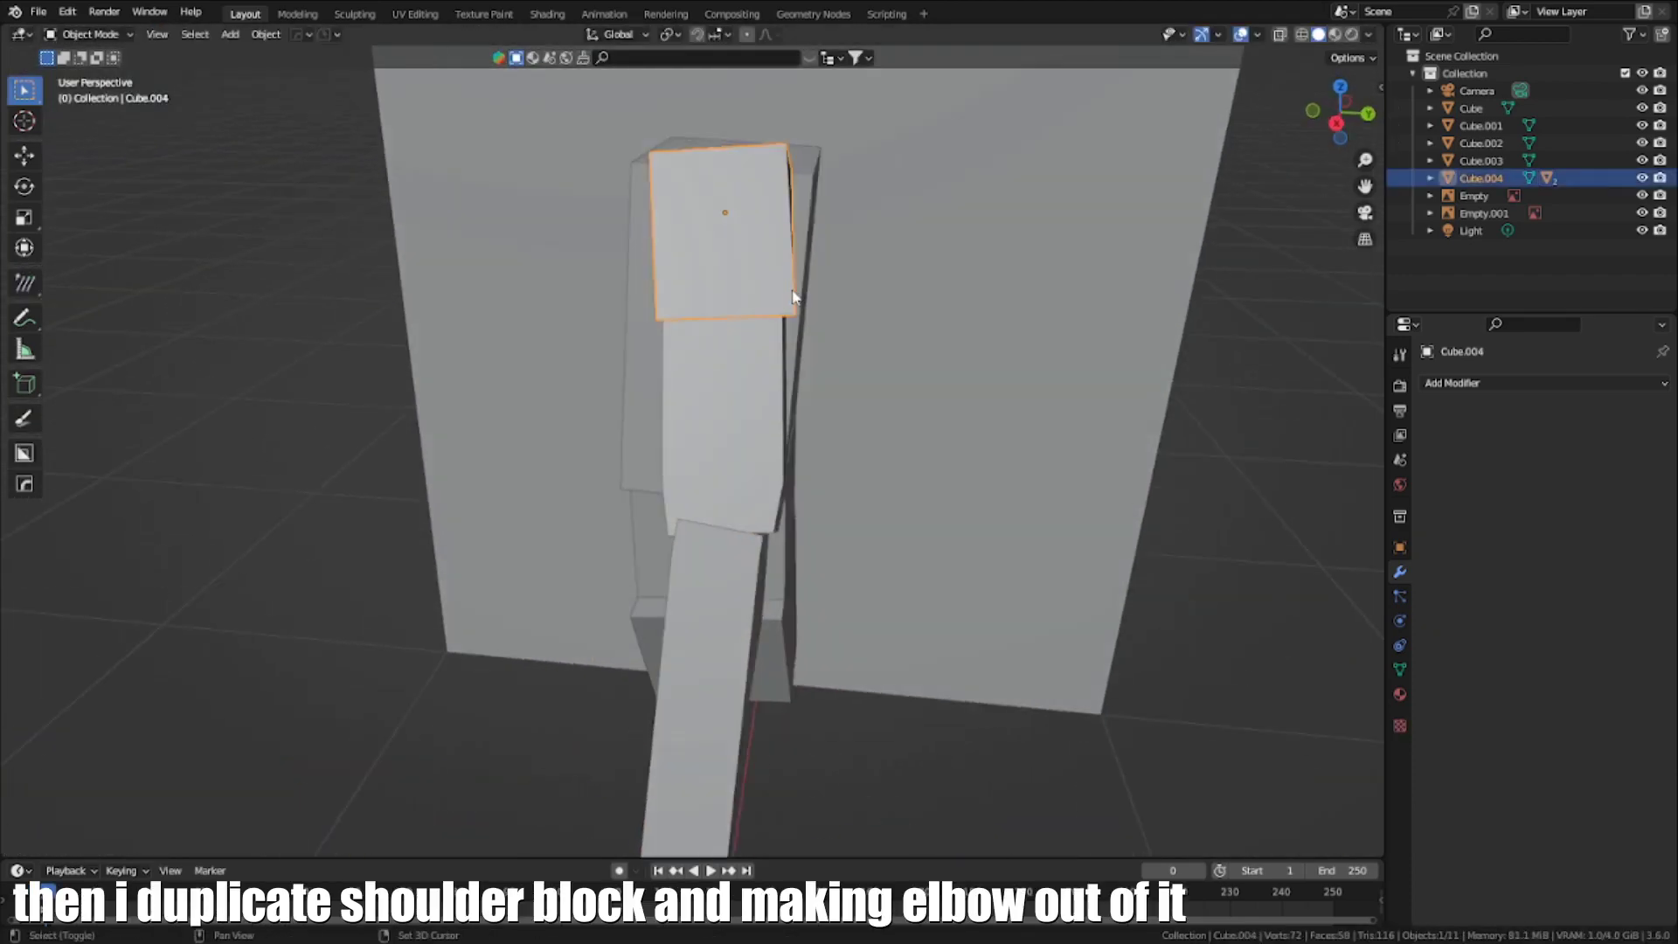
Duplicate the shoulder block to the elbow, scale it down, and rotate it to fit between the upper arm and forearm
key("shift+d")
left_click(917, 640)
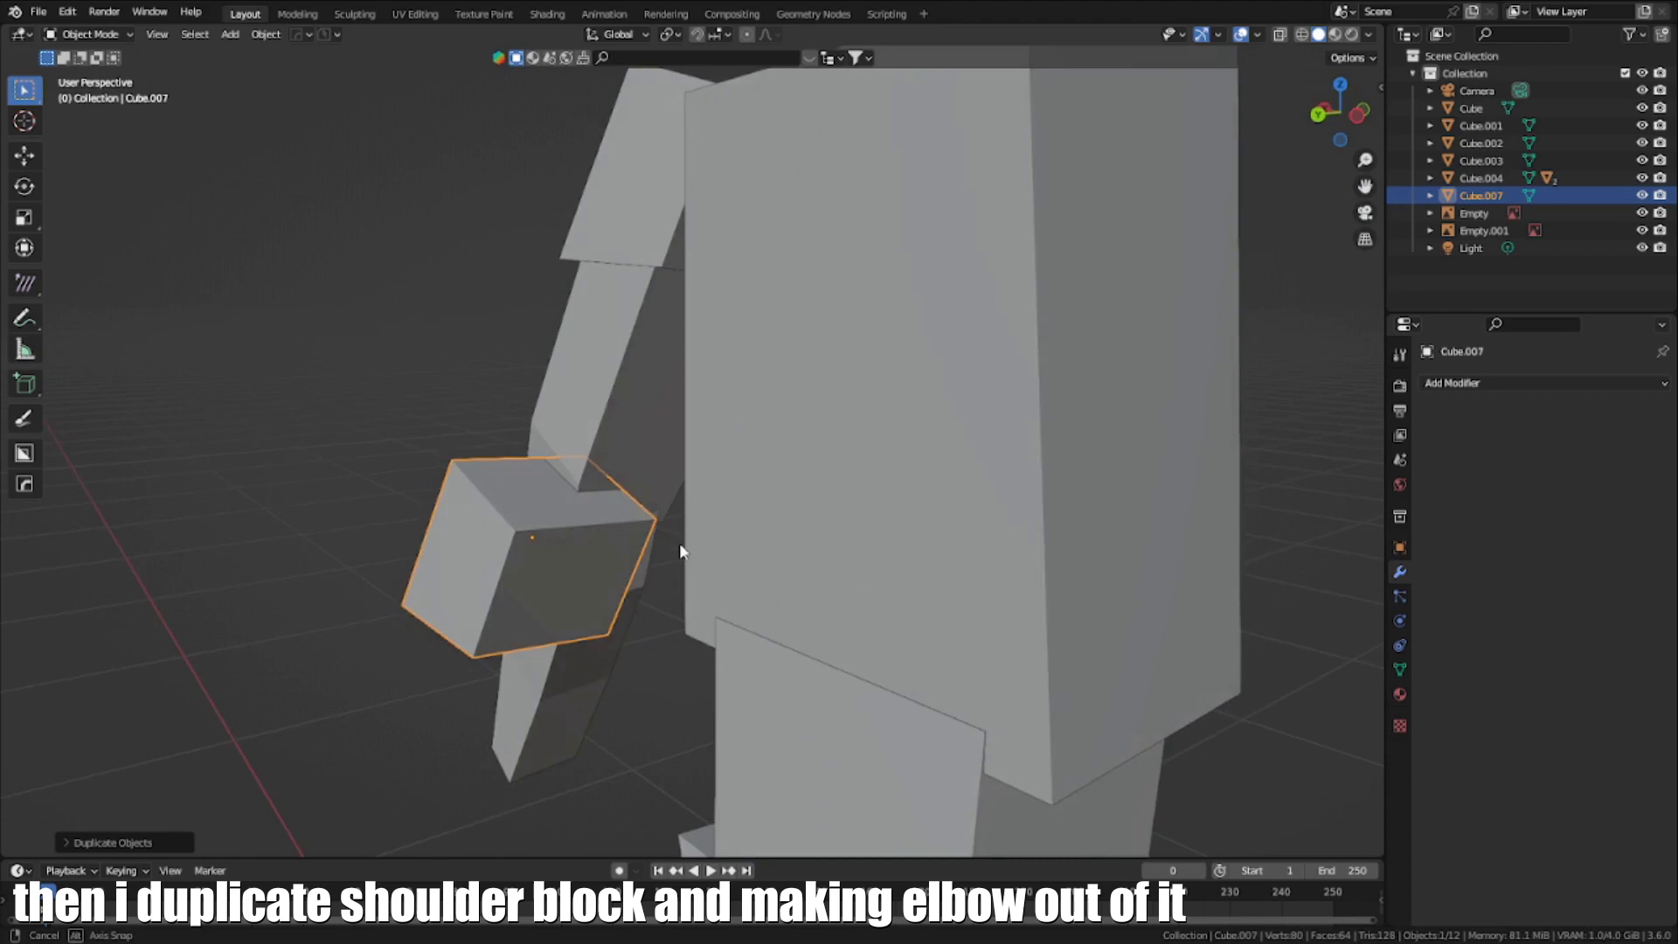
key("r")
left_click(704, 420)
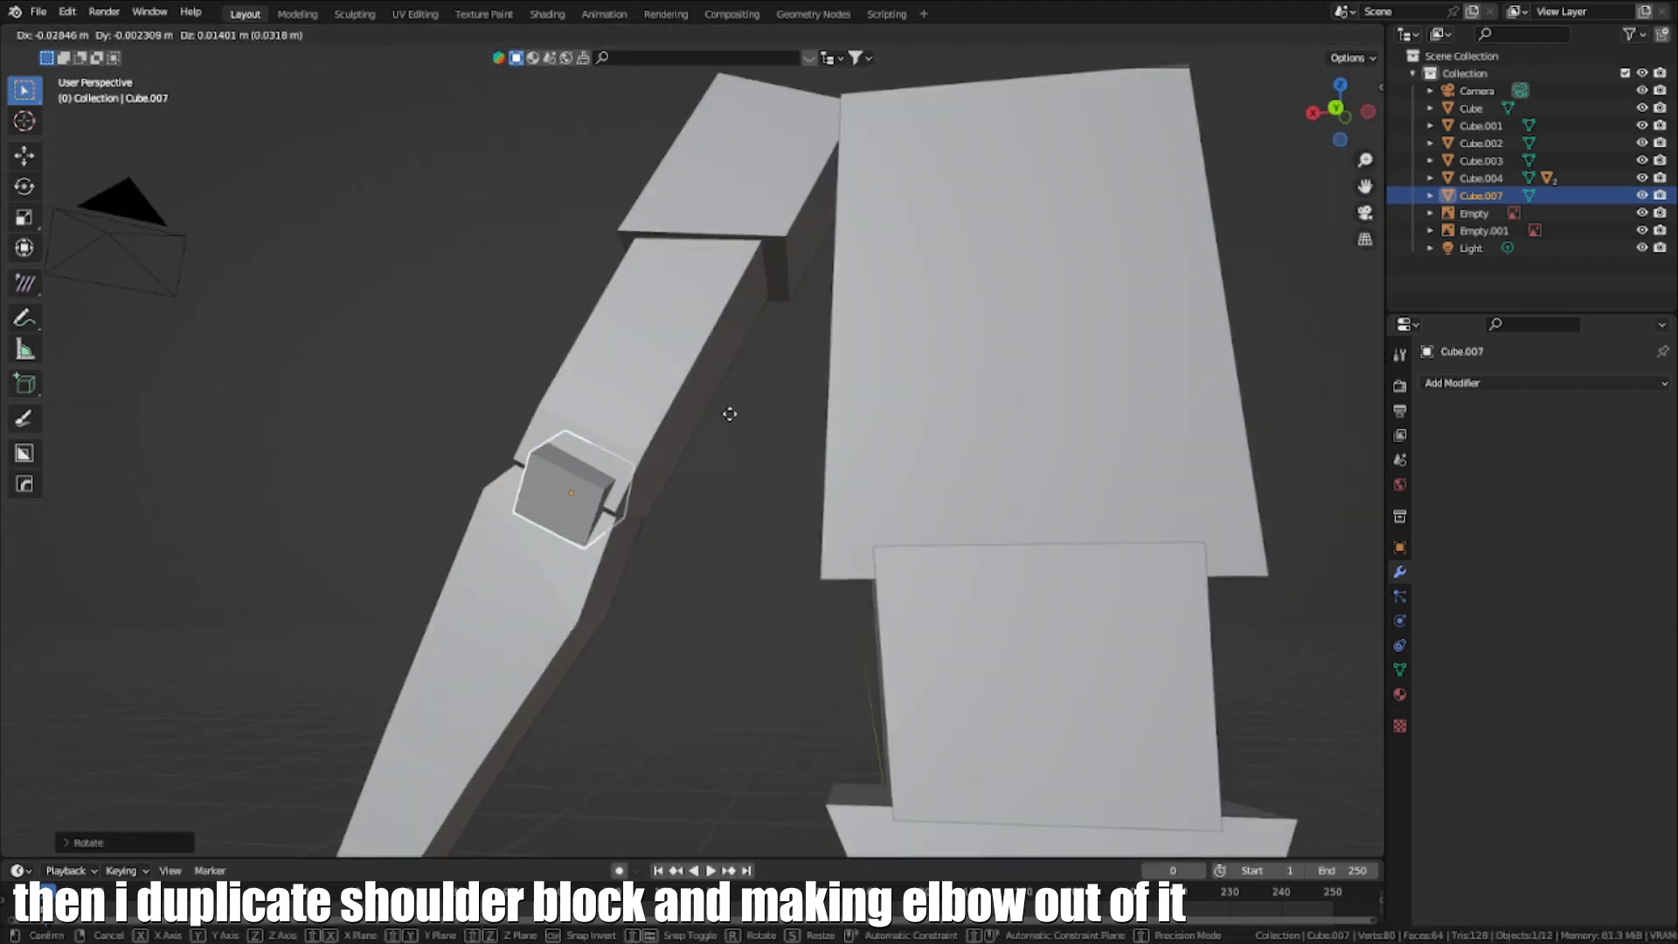
key("r")
key("x")
key("x")
left_click(706, 337)
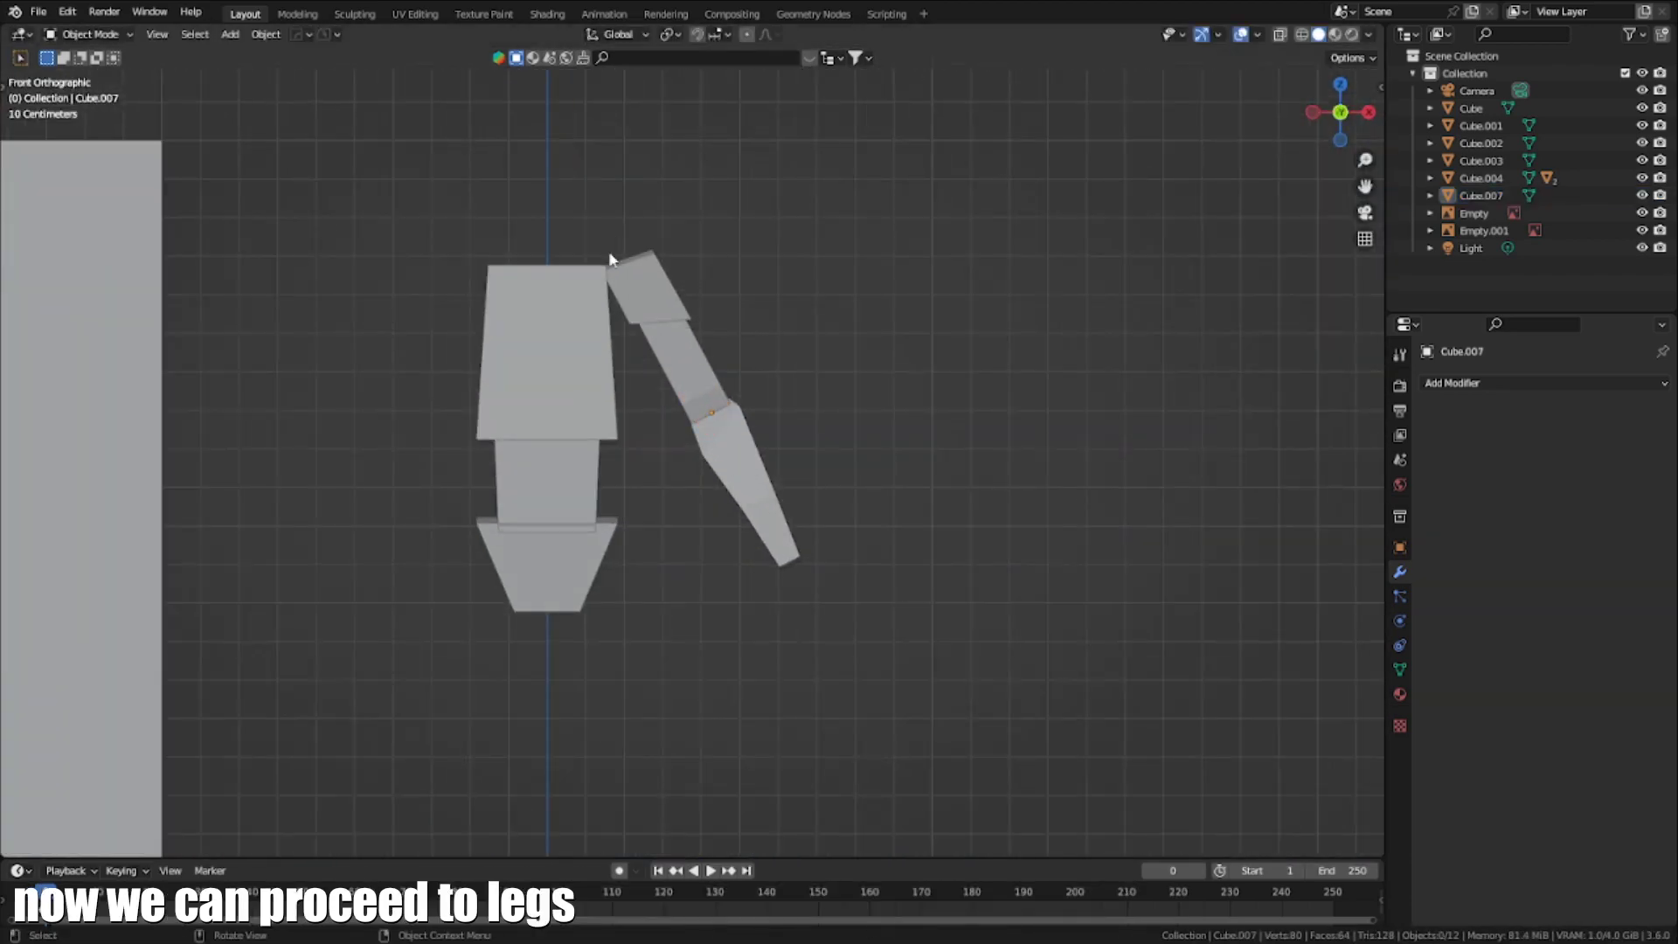
Annotate the thigh's length on the front-facing muscle figure and compare it with the distance from shoulder to pelvis top
left_click(704, 472)
scroll(701, 480, "down", 6)
middle_click_drag(662, 278, 719, 616, "shift")
scroll(706, 494, "up", 3)
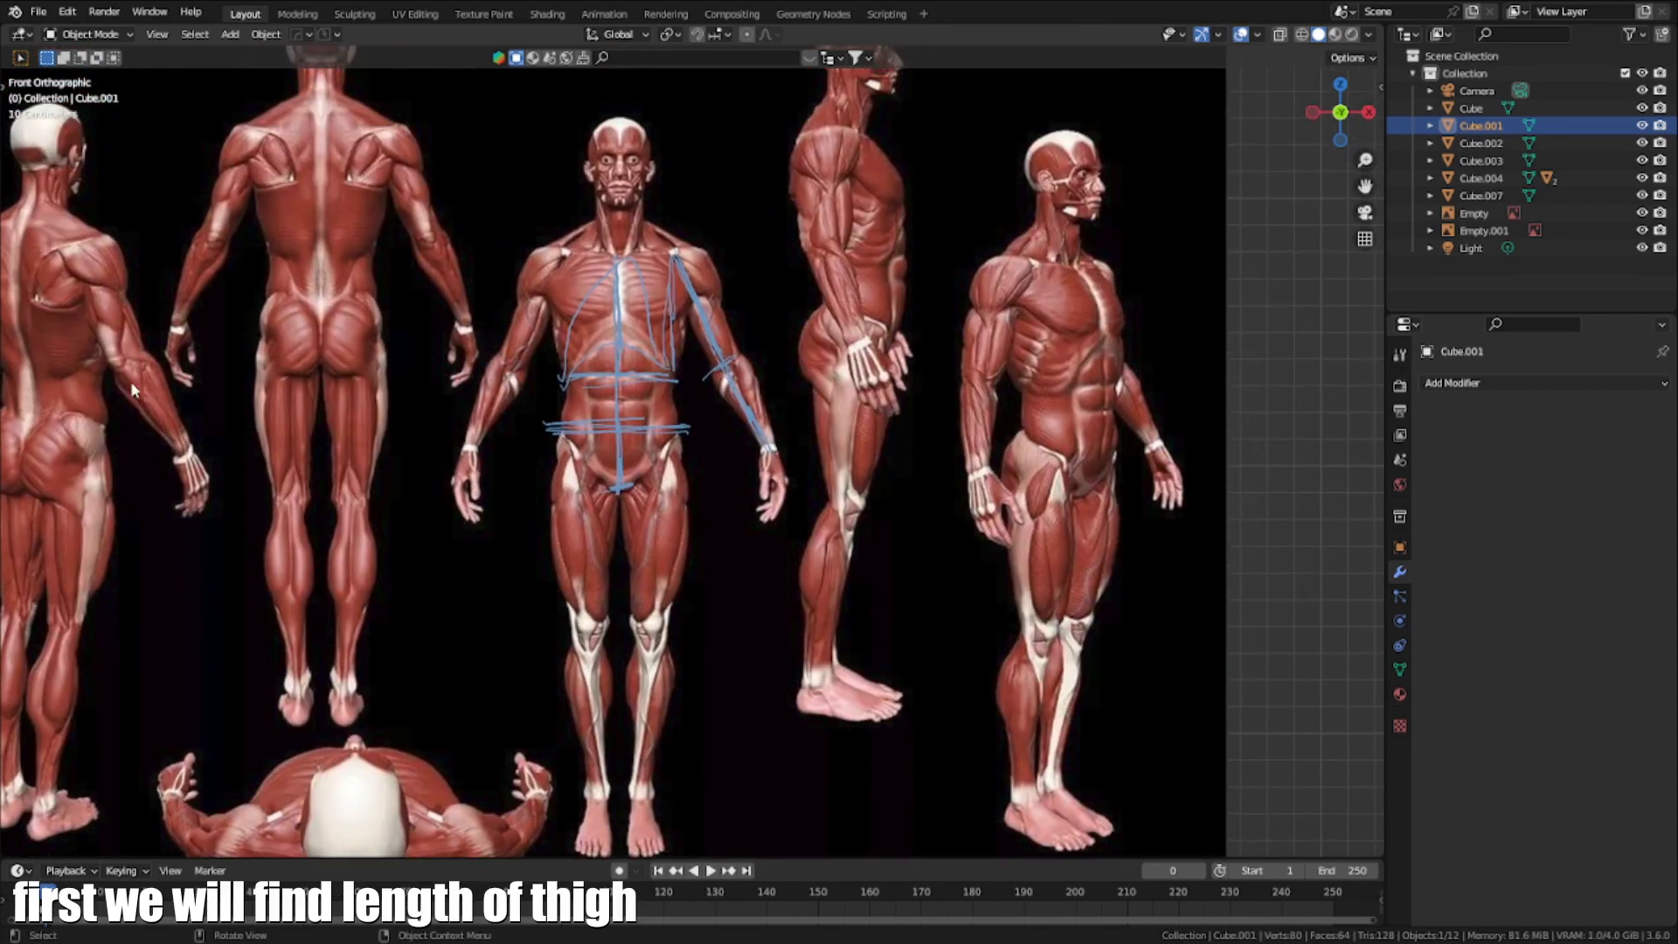
left_click(5, 82)
left_click(25, 319)
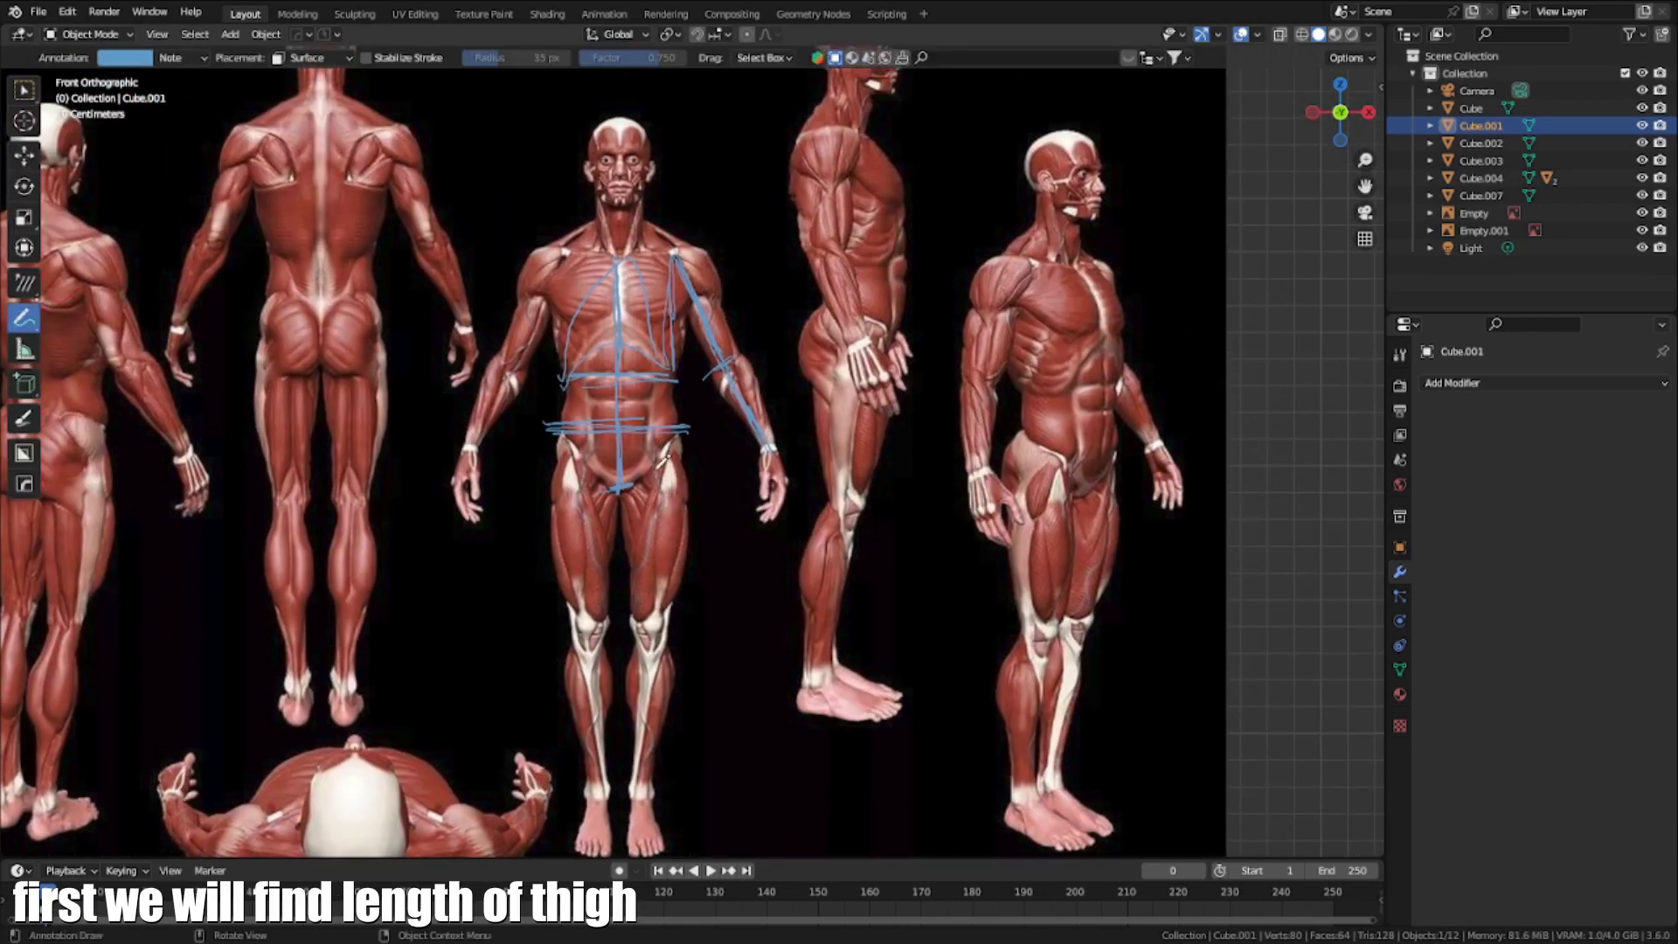
left_click_drag(659, 461, 652, 622)
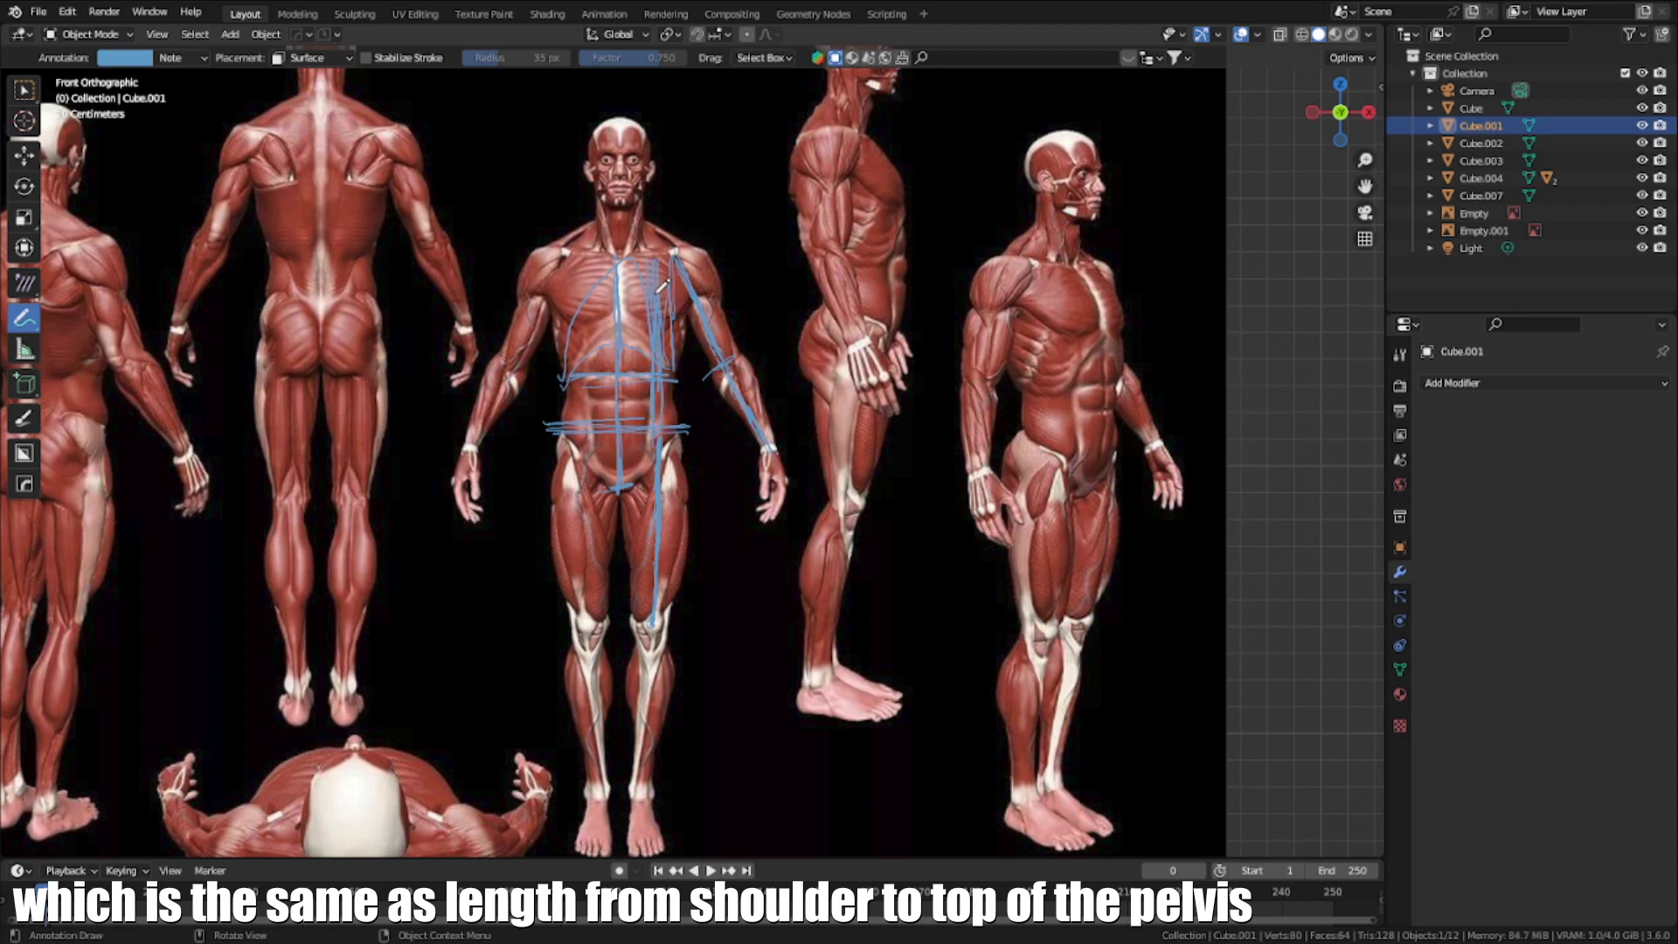
Duplicate the large cube over to the pelvis and scale the copy down to thigh width
scroll(707, 486, "down", 10)
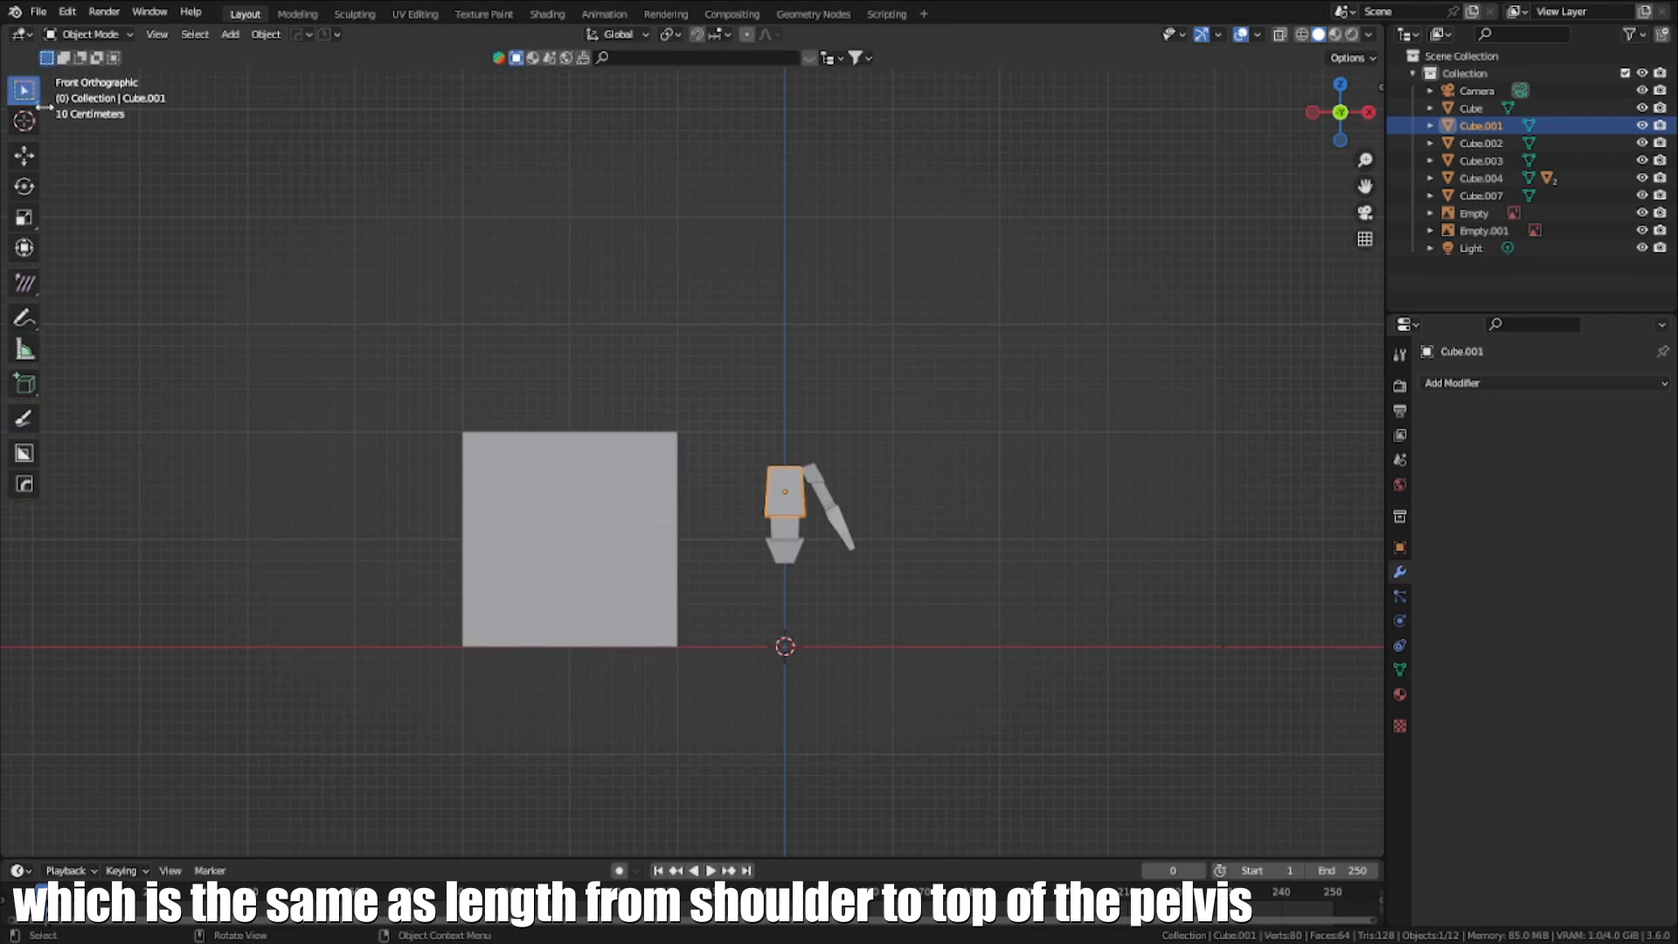
scroll(724, 517, "up", 3)
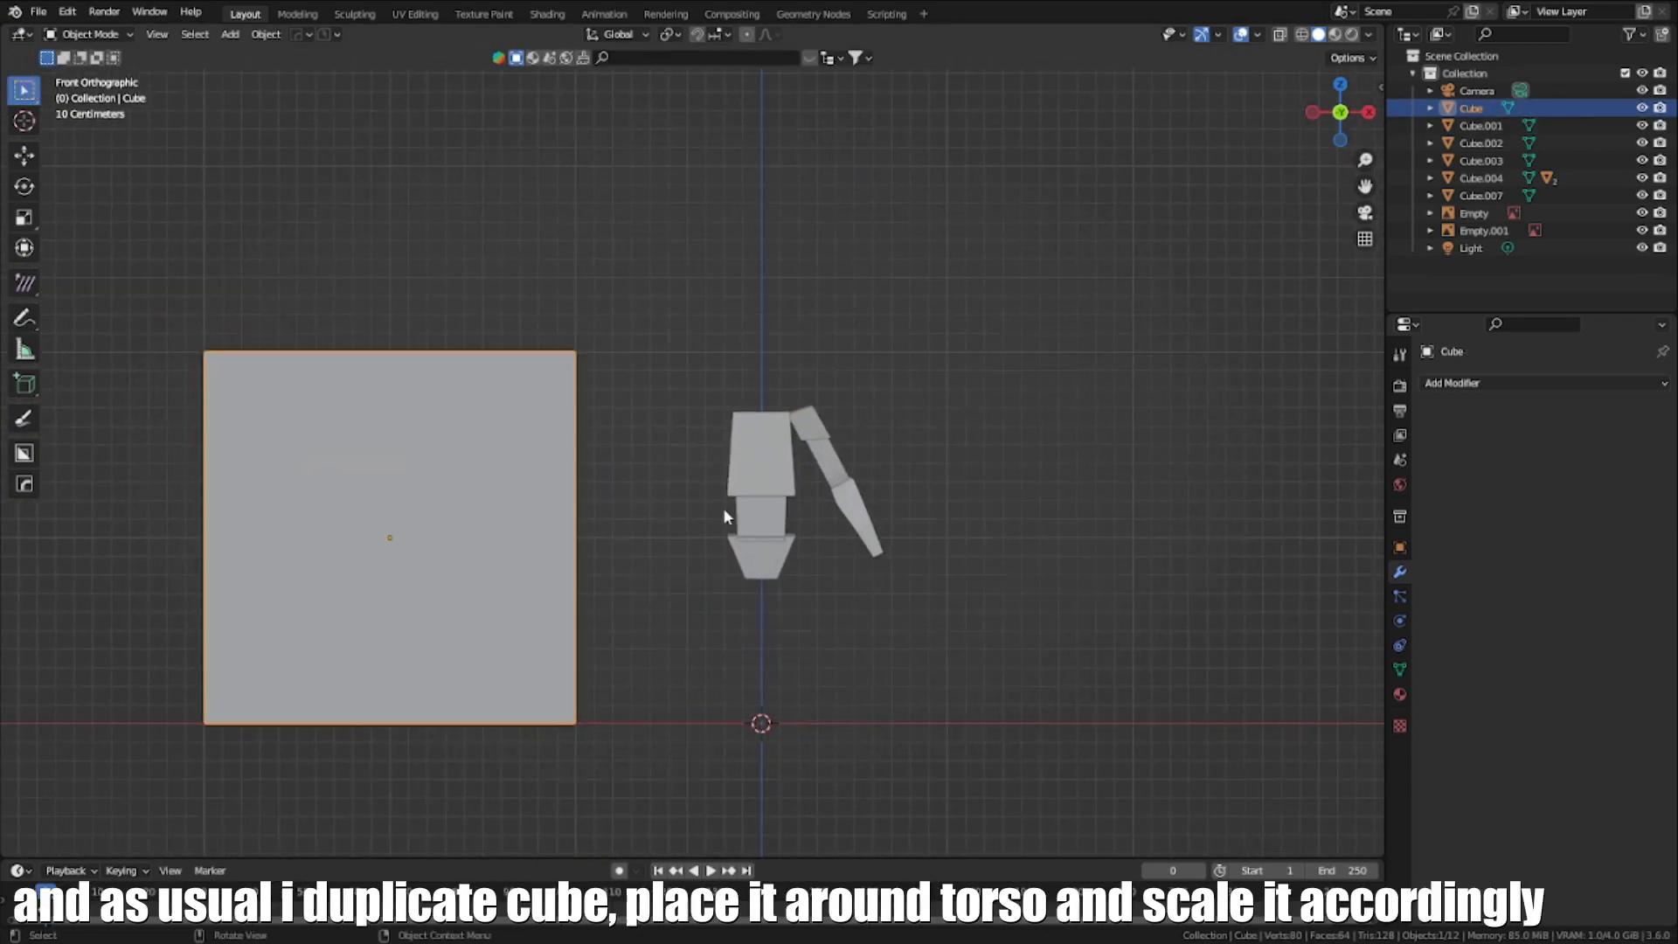
key("shift+d")
left_click(858, 532)
key("s")
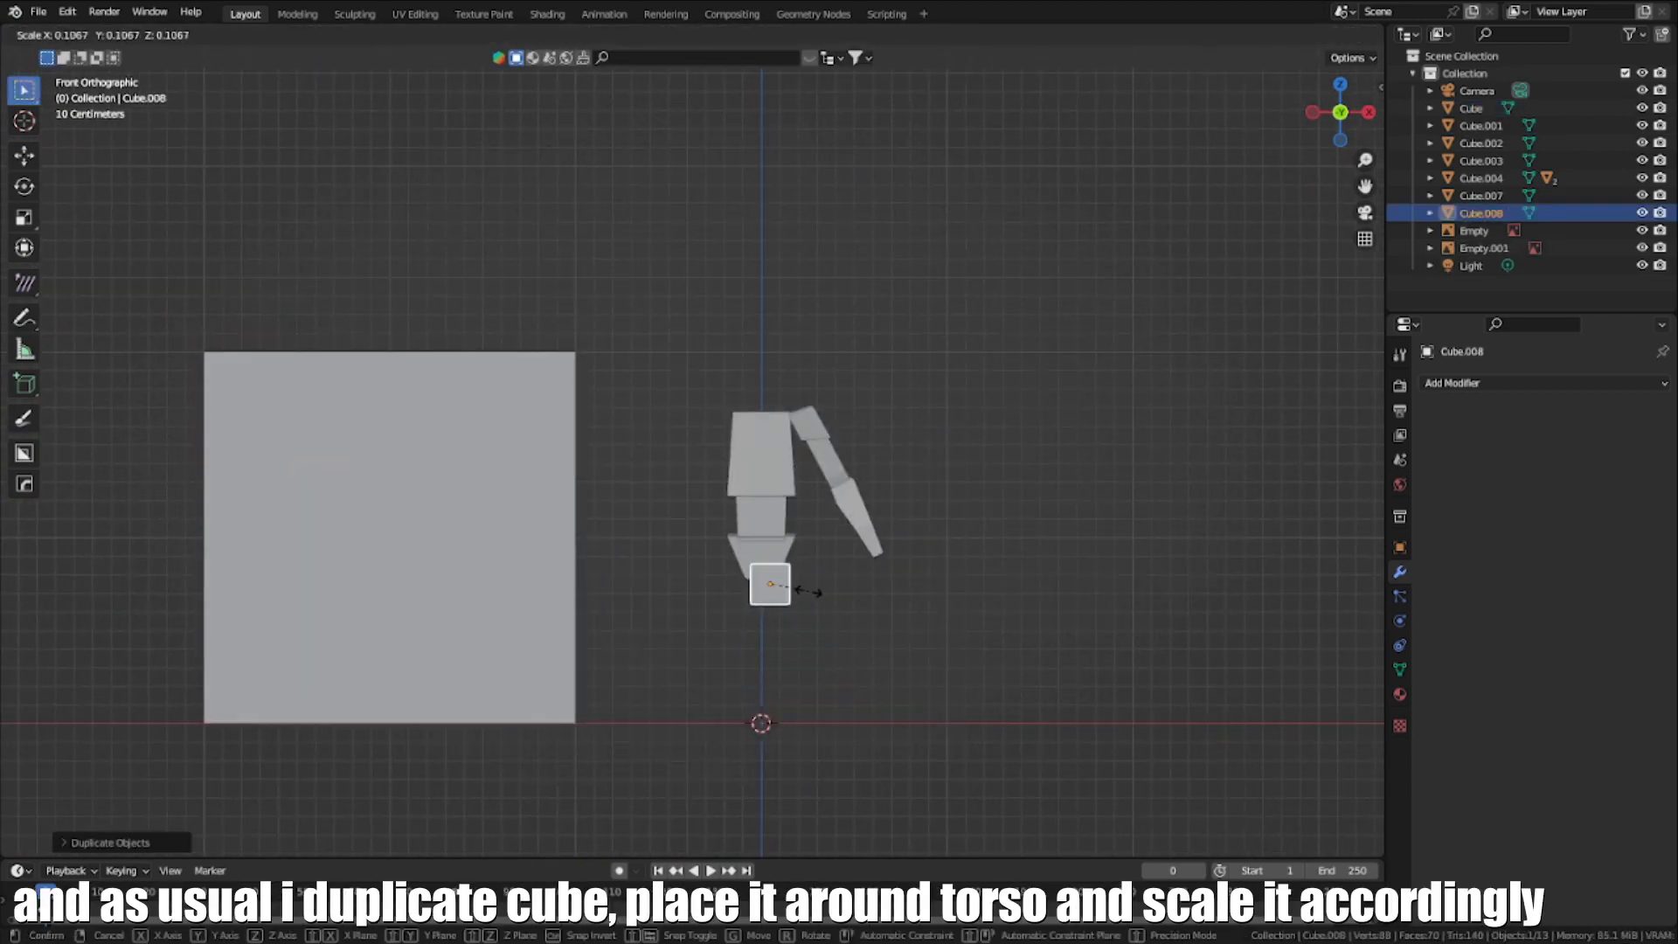
left_click(887, 605)
Place the new small cube at the side of the pelvis block and refine its size
scroll(887, 606, "up", 3)
key("g")
left_click(918, 581)
middle_click_drag(917, 580, 842, 478, "shift")
key("s")
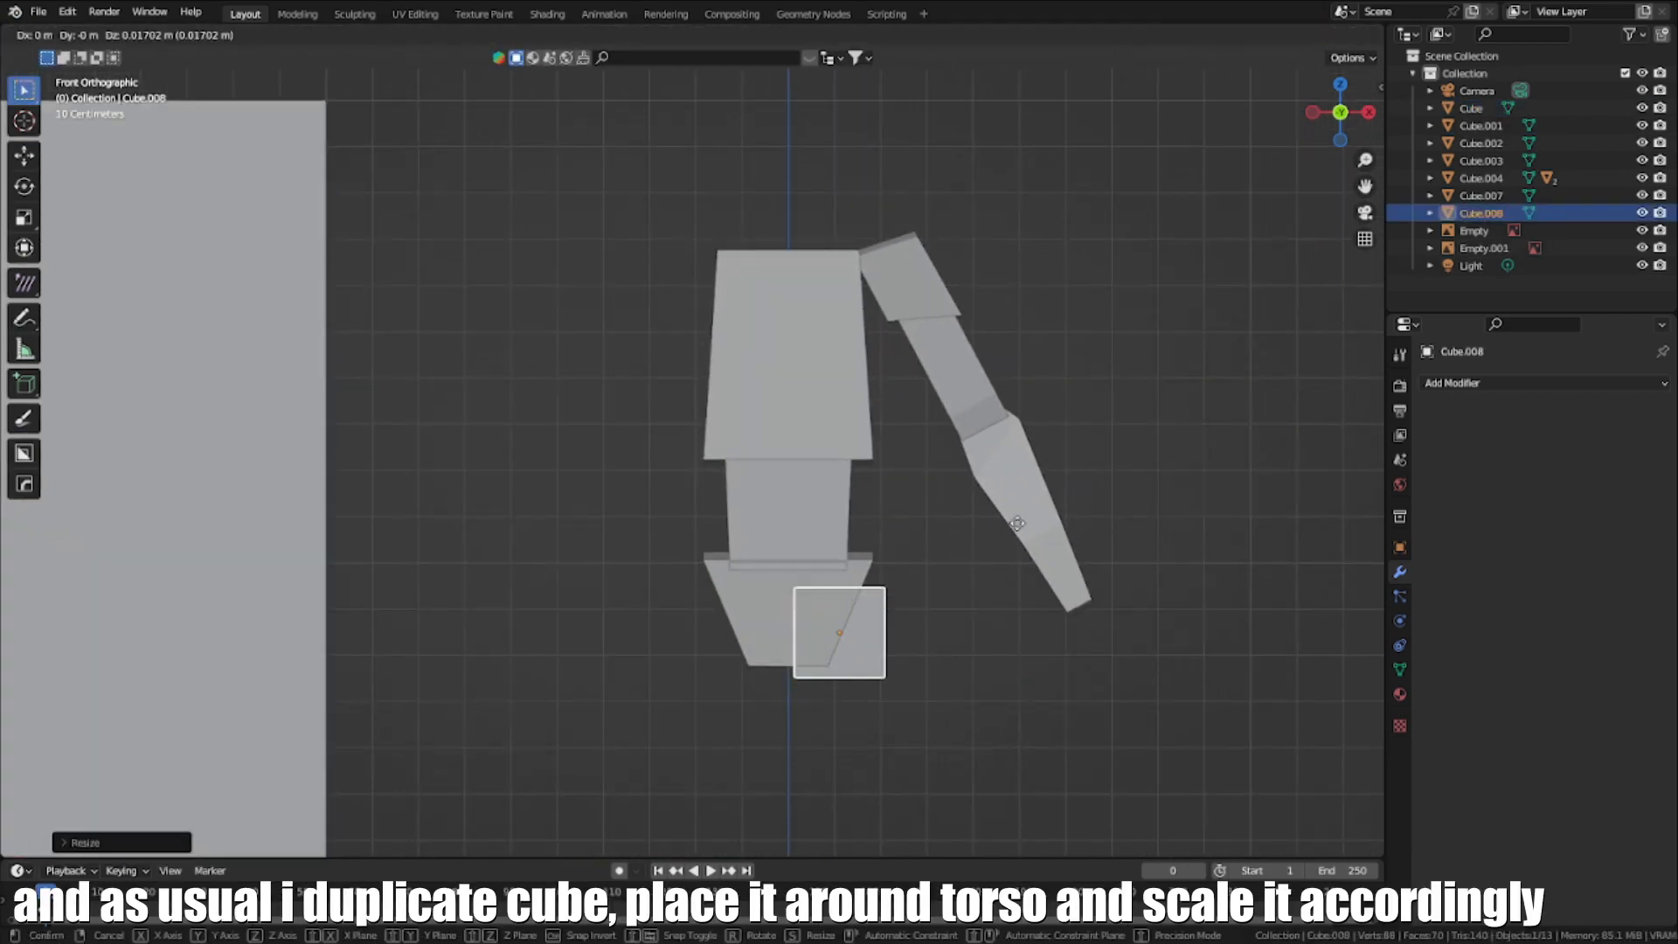
left_click(1030, 410)
Stretch the thigh block along Z to match the distance from the shoulder to the top of the pelvis
scroll(1029, 410, "down", 1)
middle_click_drag(1029, 409, 1009, 403, "shift")
key("g")
key("z")
left_click(1367, 306)
key("g")
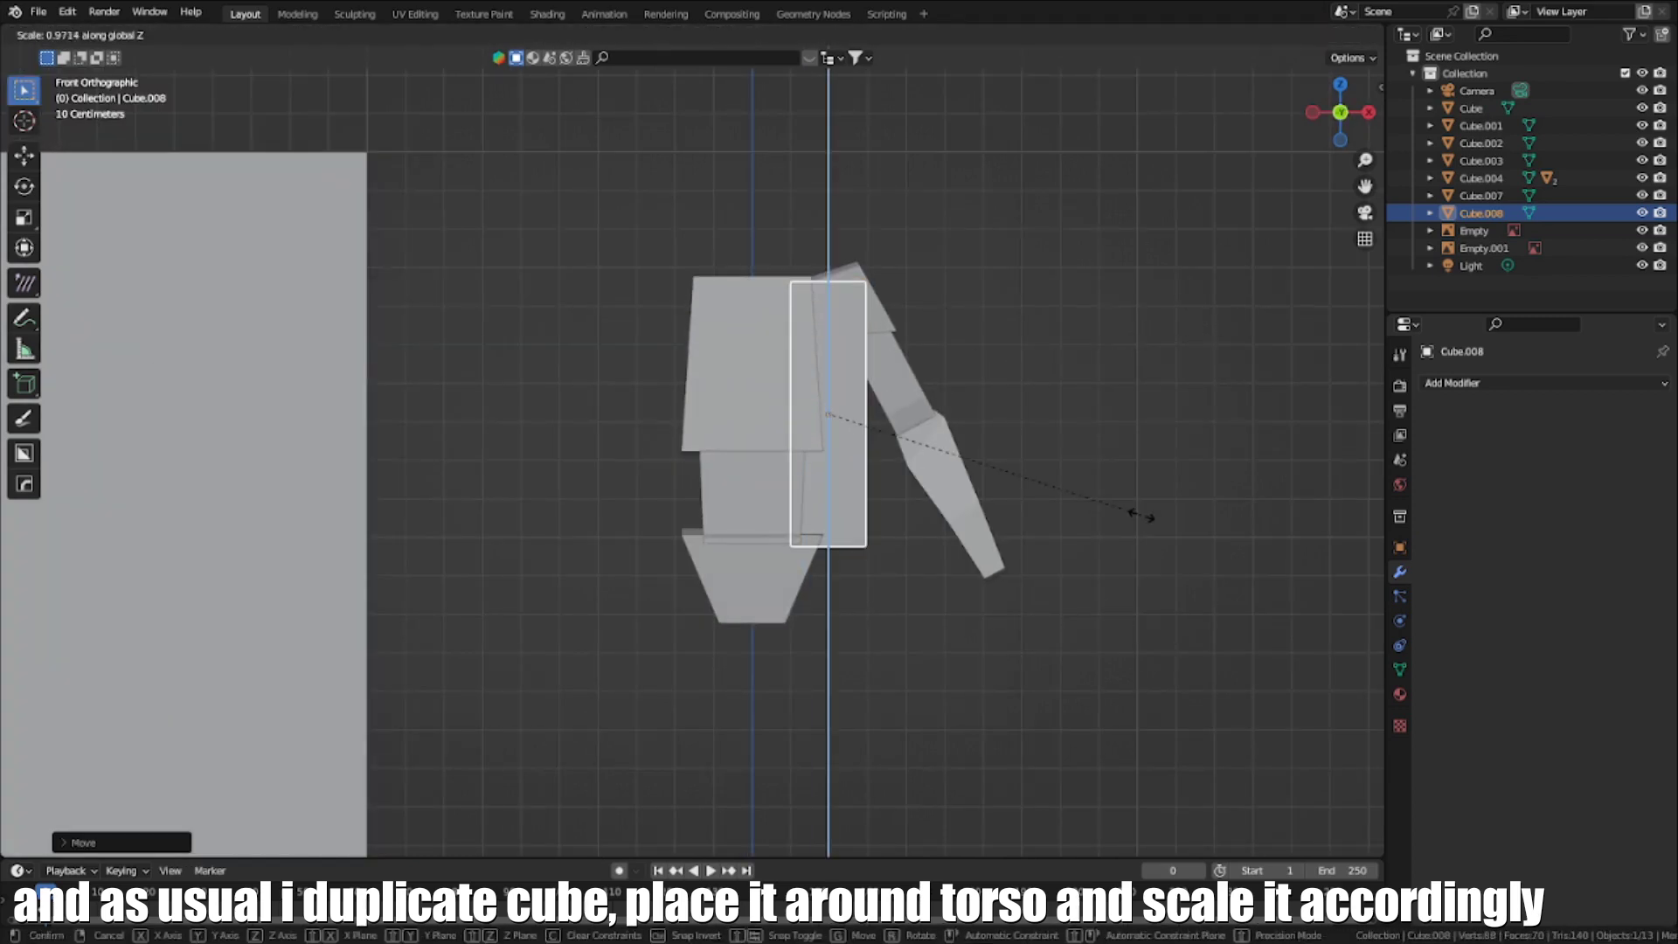
left_click(1131, 511)
Lower the thigh block along Z to hang from the pelvis, then tilt and align it in side view
scroll(1049, 551, "down", 2)
key("g")
key("z")
left_click(983, 661)
key("KP_3")
key("g")
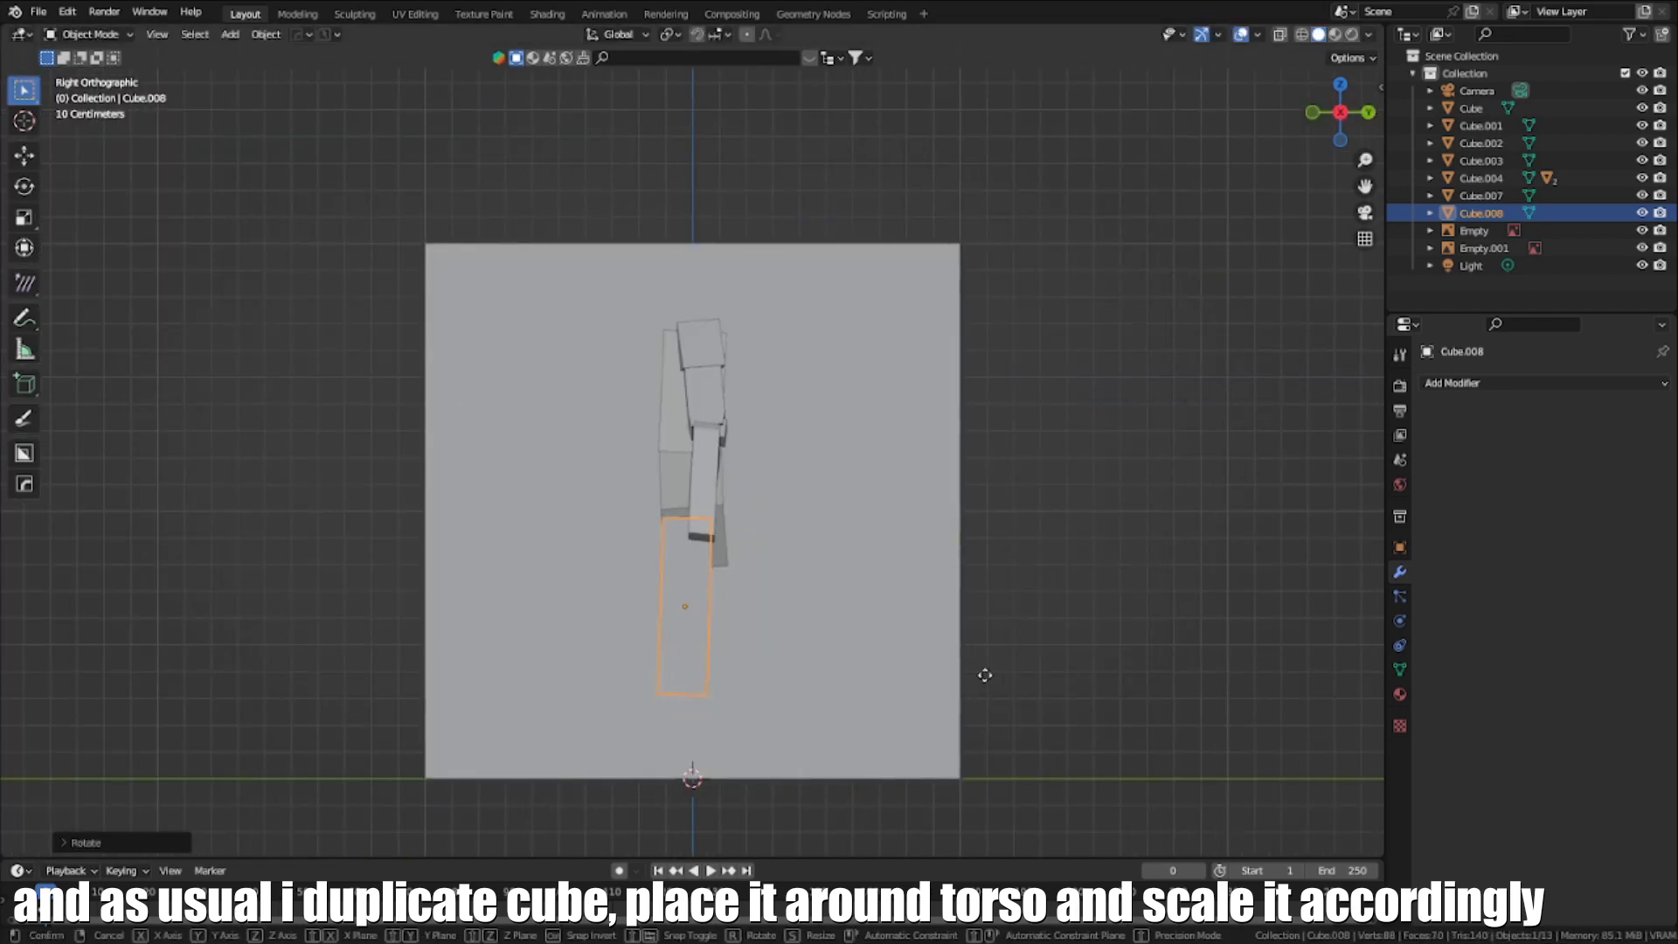
left_click(999, 675)
Shift the thigh block along X and resize its thickness in X and Y without changing its length
key("KP_1")
key("g")
key("x")
left_click(1047, 614)
key("s")
key("shift+z")
middle_click_drag(1047, 615, 780, 313)
left_click(898, 533)
Fine-tune the thigh block's scale and position against the pelvis
key("KP_1")
key("s")
left_click(915, 532)
key("g")
left_click(909, 531)
Annotate the thigh length and the shin-plus-heel length on the three-quarter muscle figure for comparison
key("KP_1")
scroll(738, 564, "down", 4)
scroll(780, 313, "up", 3)
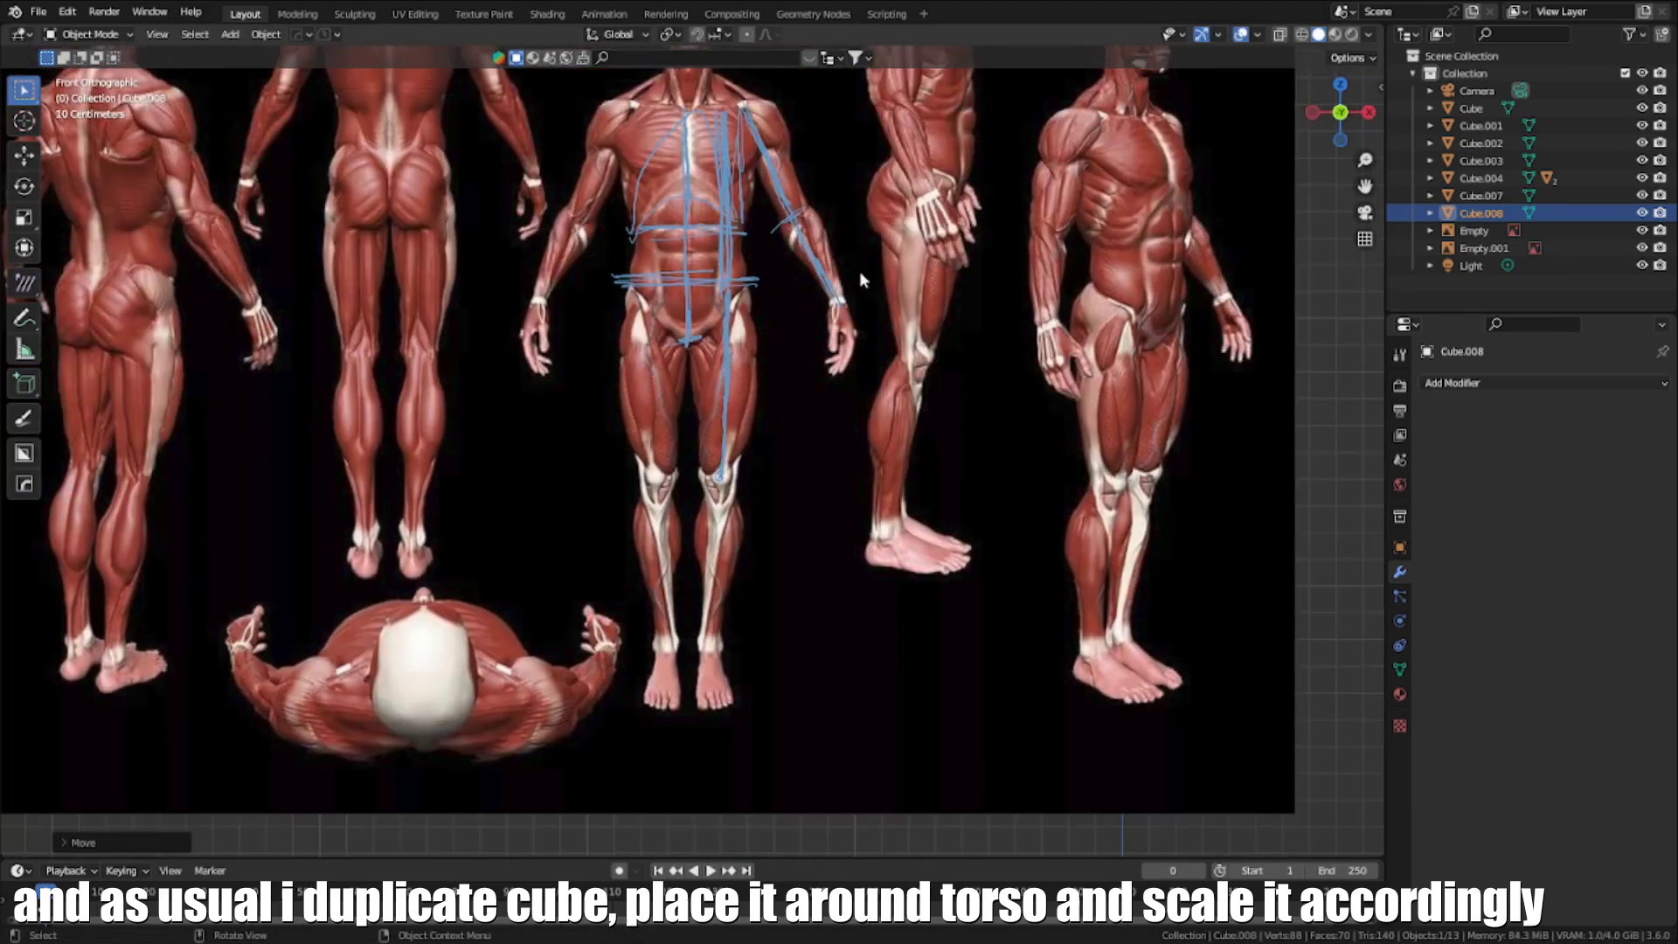
middle_click_drag(861, 273, 686, 308, "shift")
left_click(24, 317)
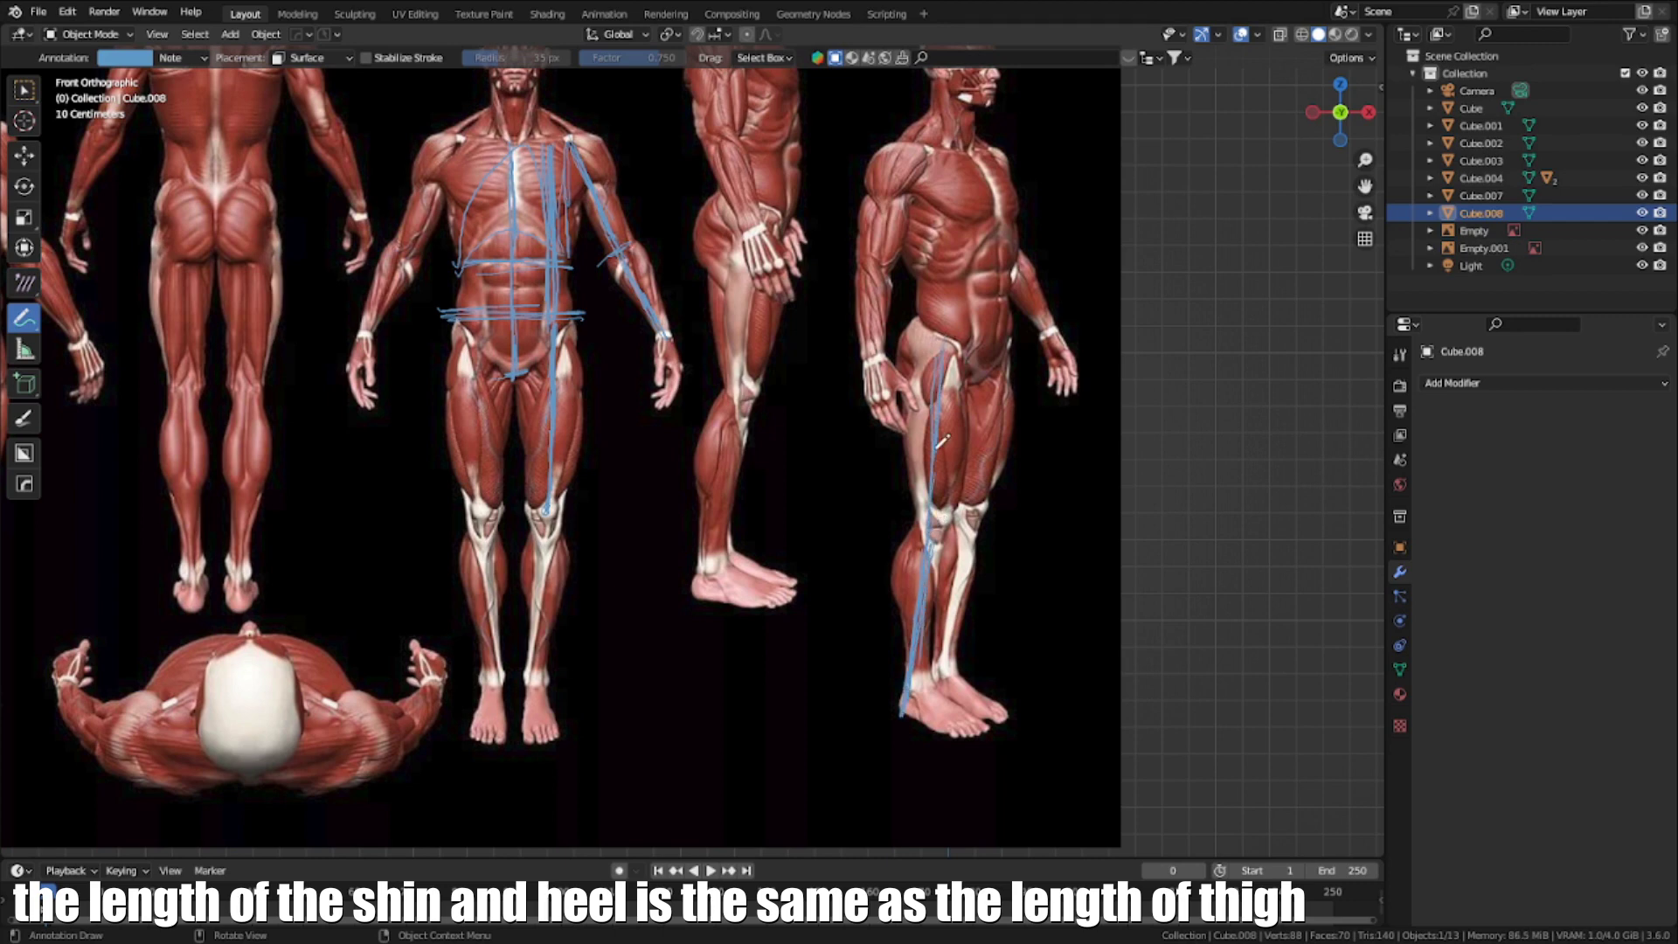
Duplicate the thigh block in place in wireframe display and return the viewport to solid shading
scroll(850, 681, "down", 6)
middle_click_drag(850, 682, 609, 352, "shift")
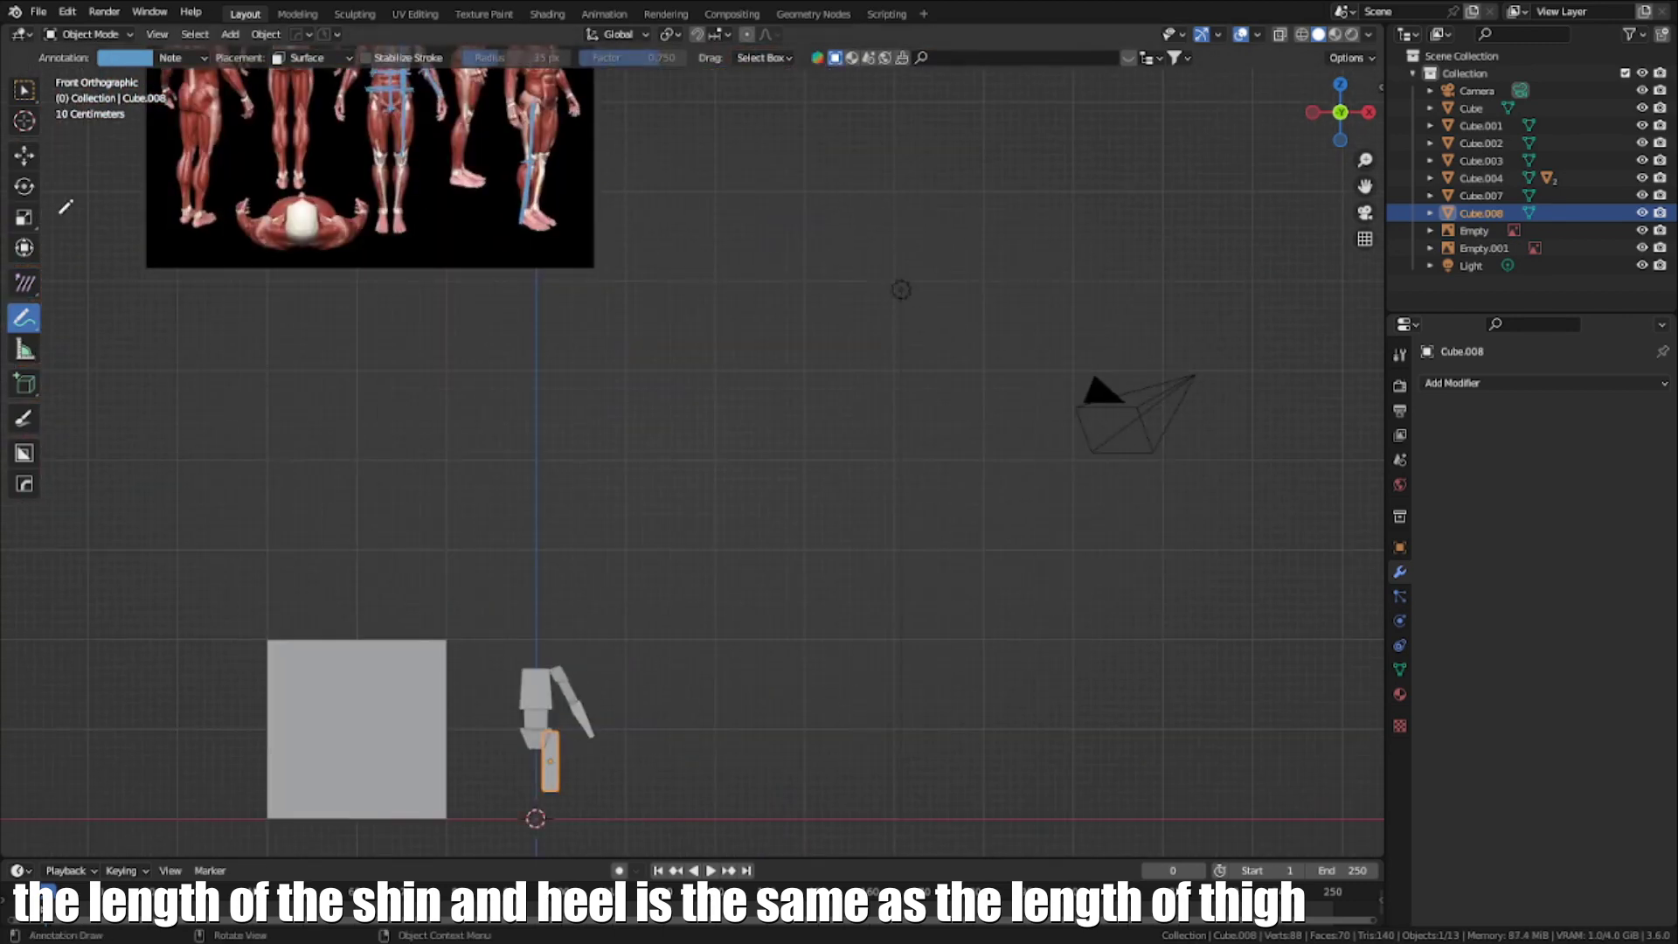
left_click(24, 90)
middle_click_drag(504, 795, 561, 515, "shift")
scroll(562, 515, "up", 8)
middle_click_drag(356, 578, 658, 420, "shift")
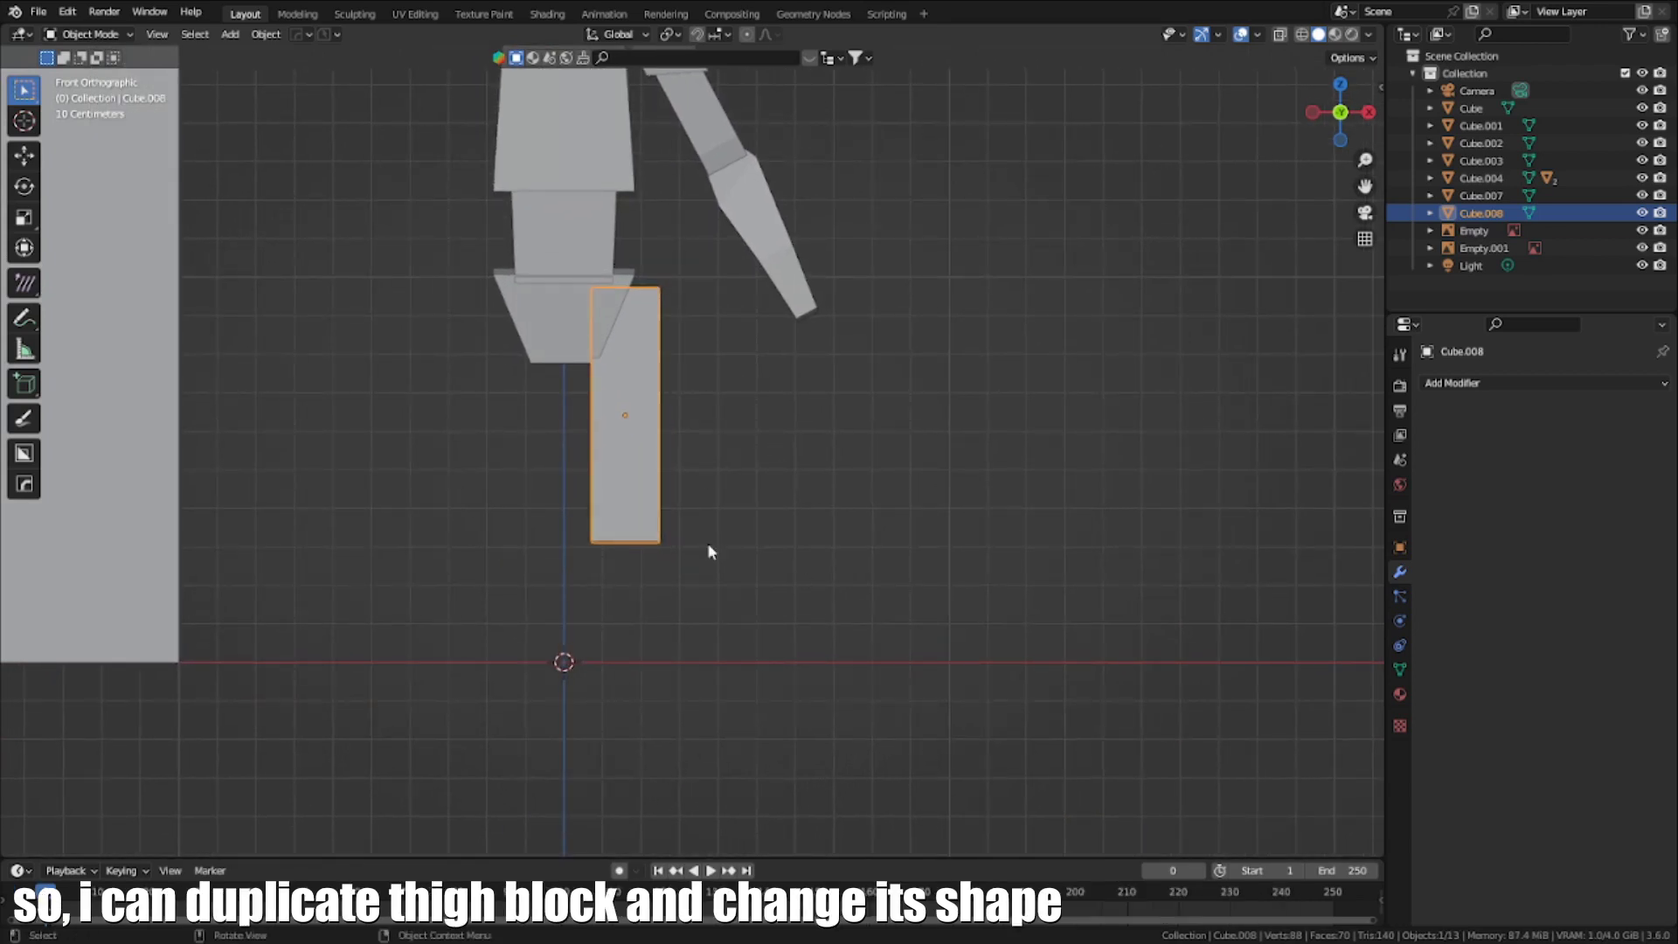
key("shift+z")
key("shift+d")
right_click(673, 530)
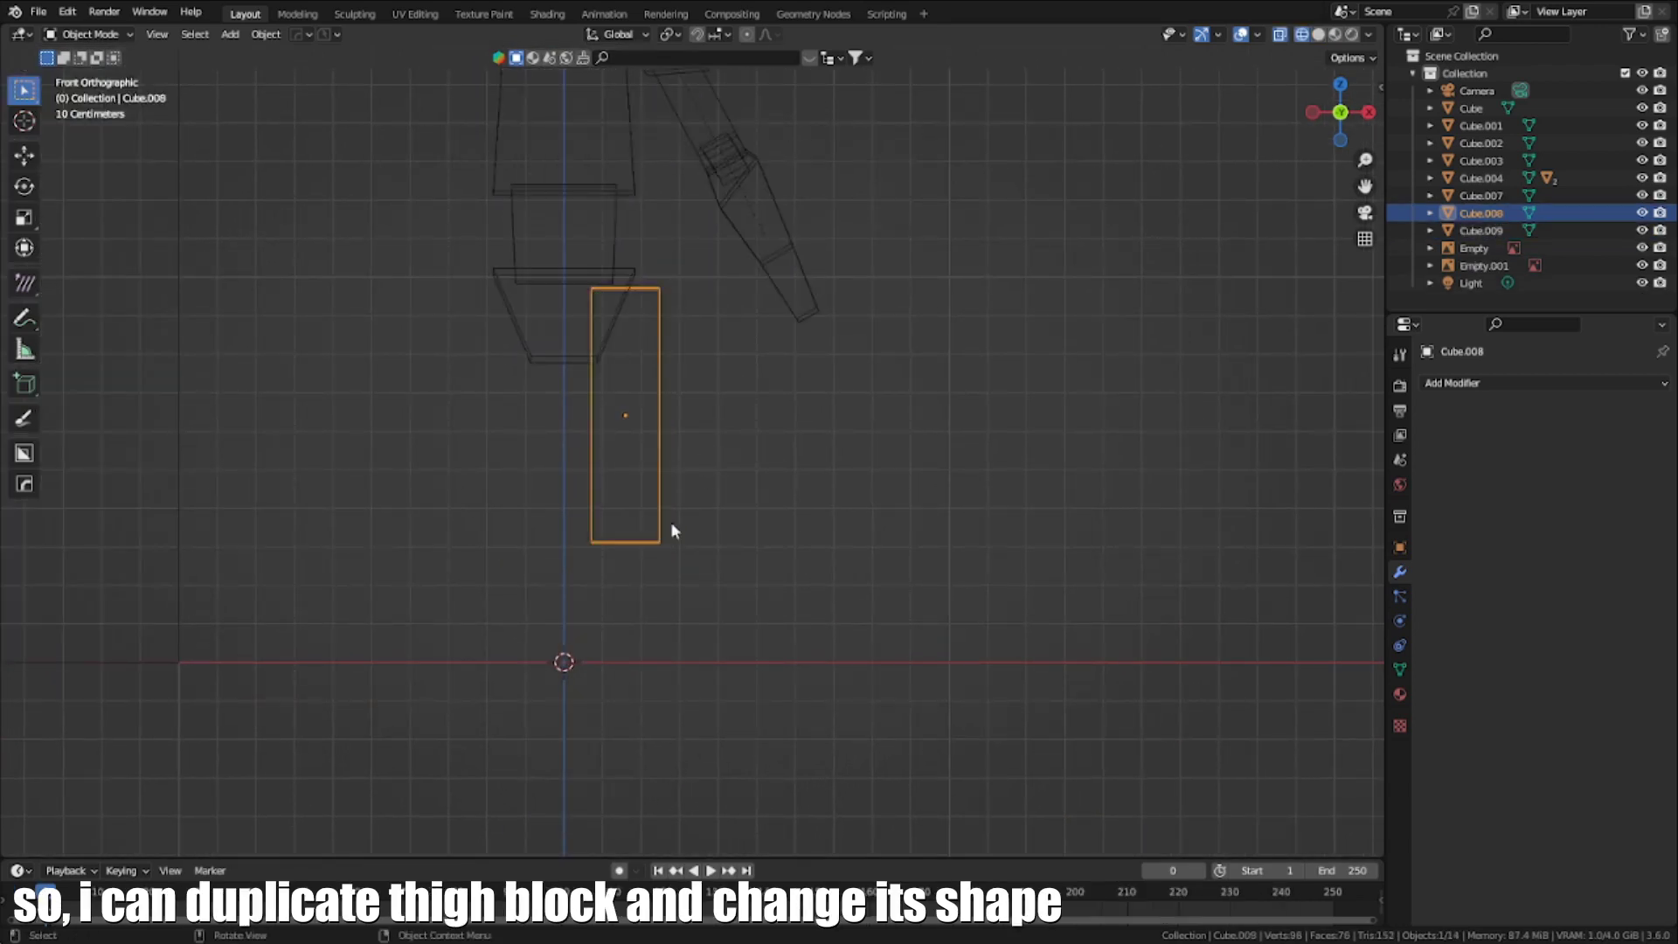
left_click(1317, 36)
Duplicate the thigh block down along Z as the shin, then tilt and align it beneath the thigh in side view
key("shift+d")
key("z")
left_click(1167, 584)
key("KP_3")
key("r")
left_click(1172, 584)
key("g")
left_click(803, 596)
key("KP_1")
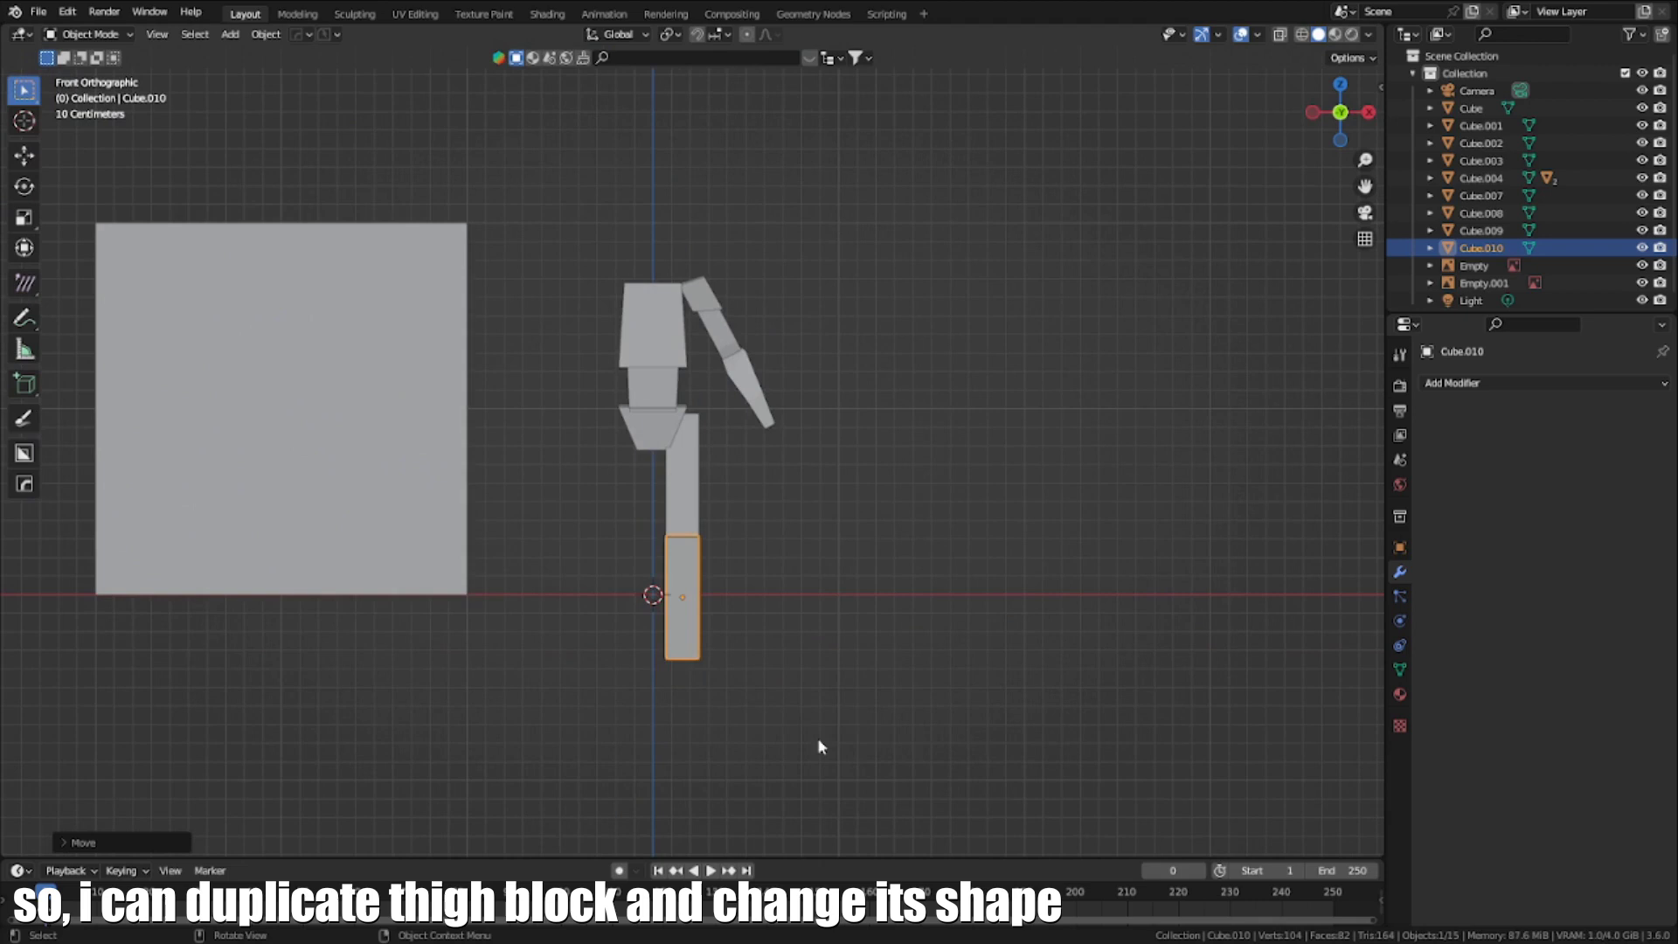
Select all the body blocks, scale them down together, and move them along Z so the shin's lower end meets the ground line
left_click_drag(819, 740, 603, 253)
key("s")
left_click(799, 393)
key("g")
key("z")
left_click(809, 411)
Scale the shin block narrower along X than the thigh block above it
left_click(688, 560)
scroll(683, 611, "up", 4)
key("s")
key("x")
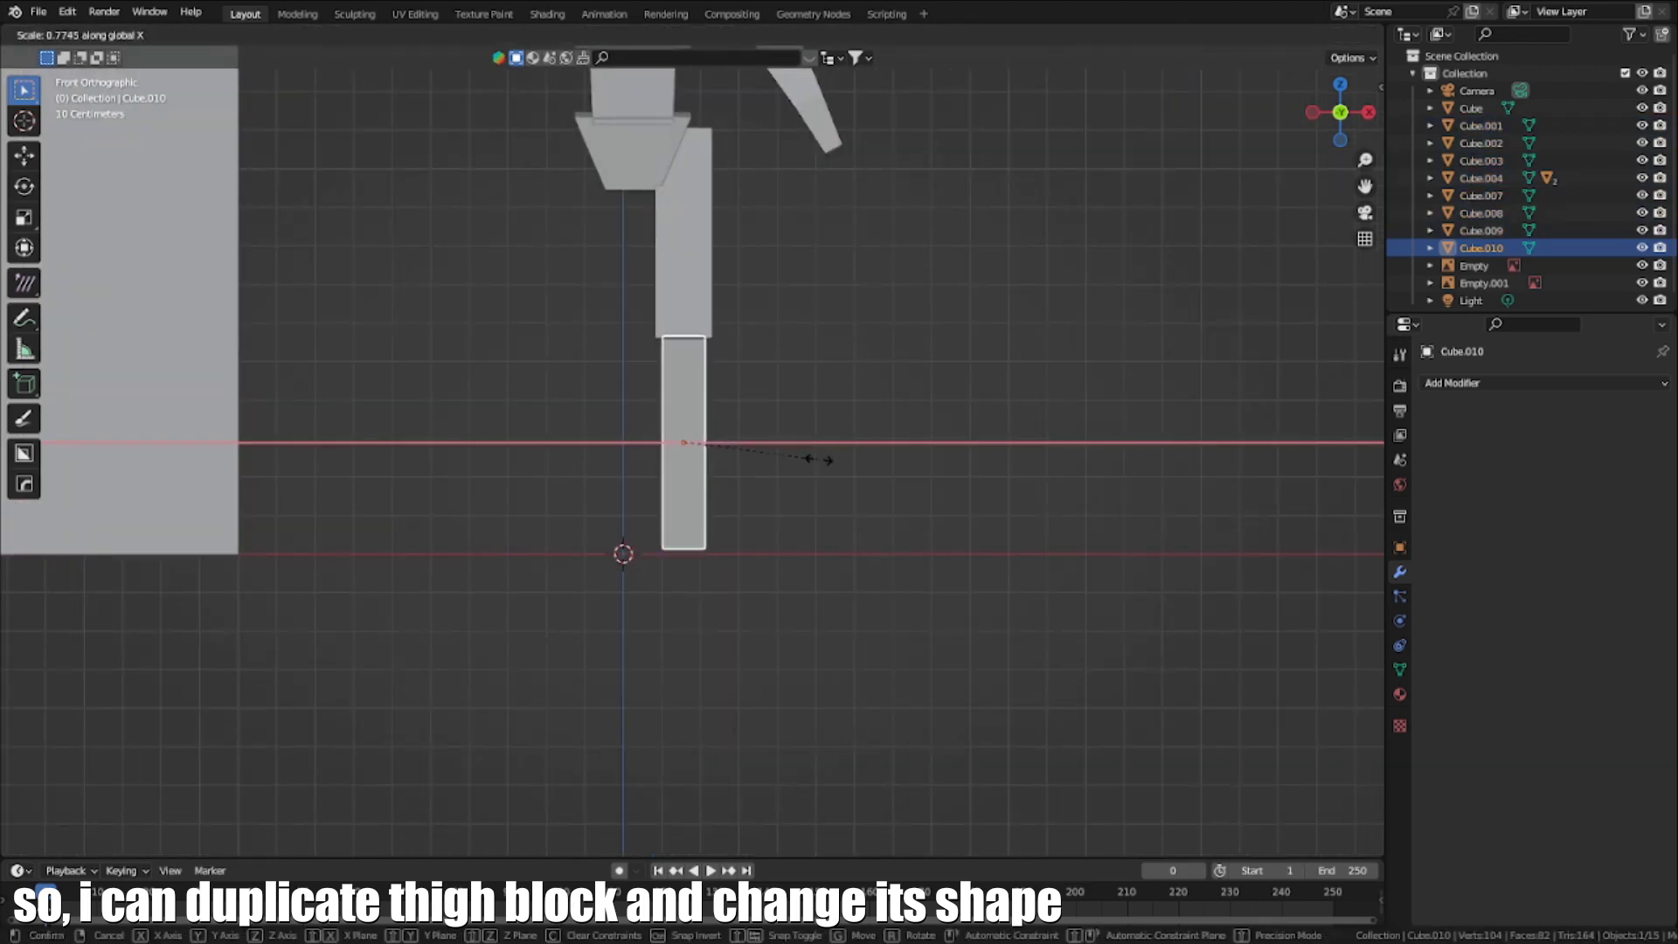
left_click(818, 459)
Add two horizontal loop cuts around the shin block, one near its upper end and one near its lower end
key("KP_3")
scroll(734, 502, "up", 3)
key("Tab")
key("ctrl+r")
left_click(755, 559)
left_click(852, 528)
Push the shin's upper rear loop edge backward as the calf, and move the lower front loop edge inward and up
middle_click_drag(830, 524, 736, 516)
left_click(710, 514)
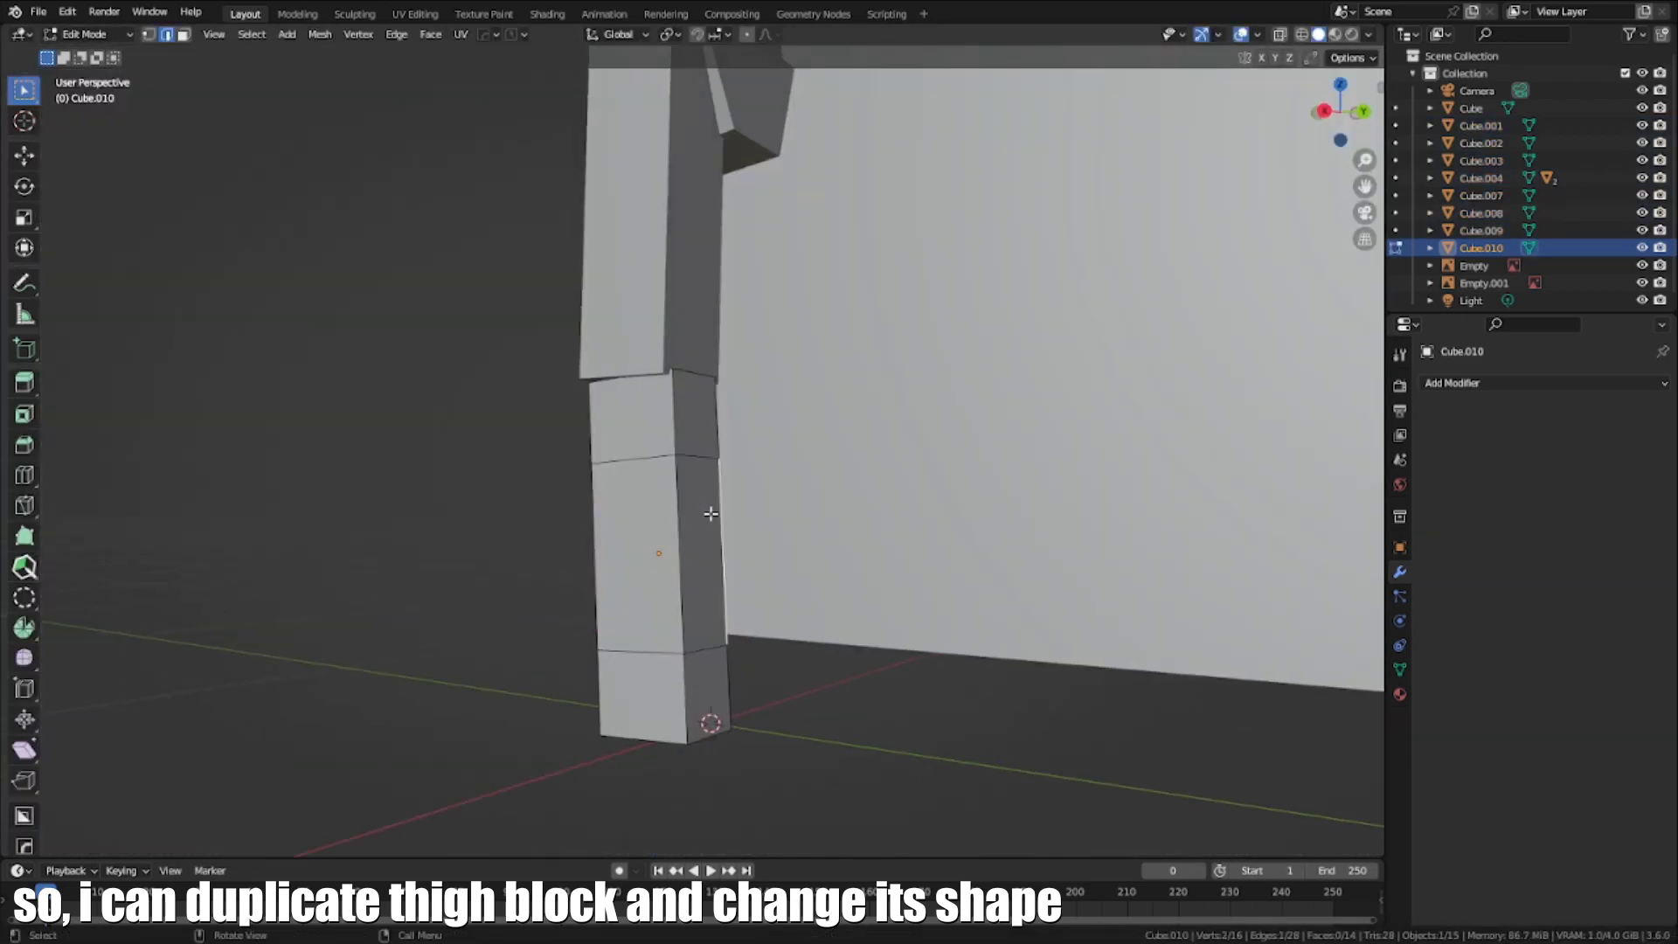
key("KP_3")
key("g")
left_click(842, 464)
middle_click_drag(524, 638, 632, 659)
left_click_drag(651, 677, 564, 625)
key("KP_3")
key("g")
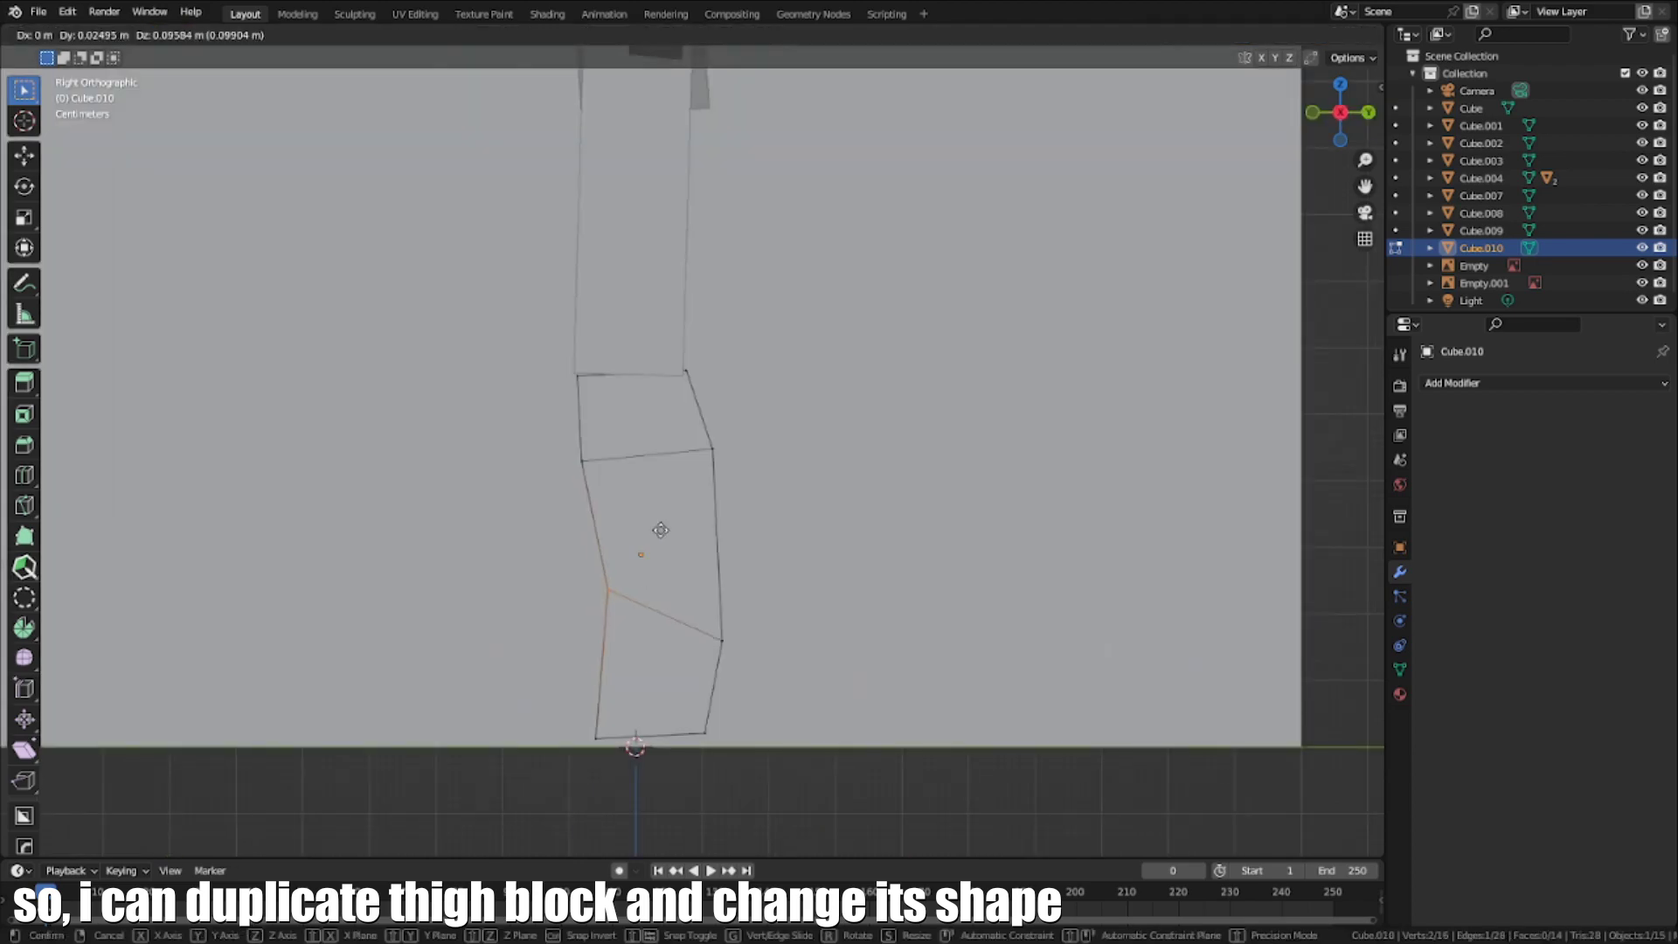
left_click(667, 504)
Move the rear edge of the shin's lower loop up and slightly forward, level with the front edge
left_click(725, 643)
key("g")
right_click(795, 645)
middle_click_drag(795, 645, 749, 649)
left_click(743, 646, "shift")
key("KP_3")
key("g")
left_click(739, 579)
Flatten the shin's bottom vertices into a level plane by scaling them to 0 along Z
left_click_drag(564, 695, 809, 764)
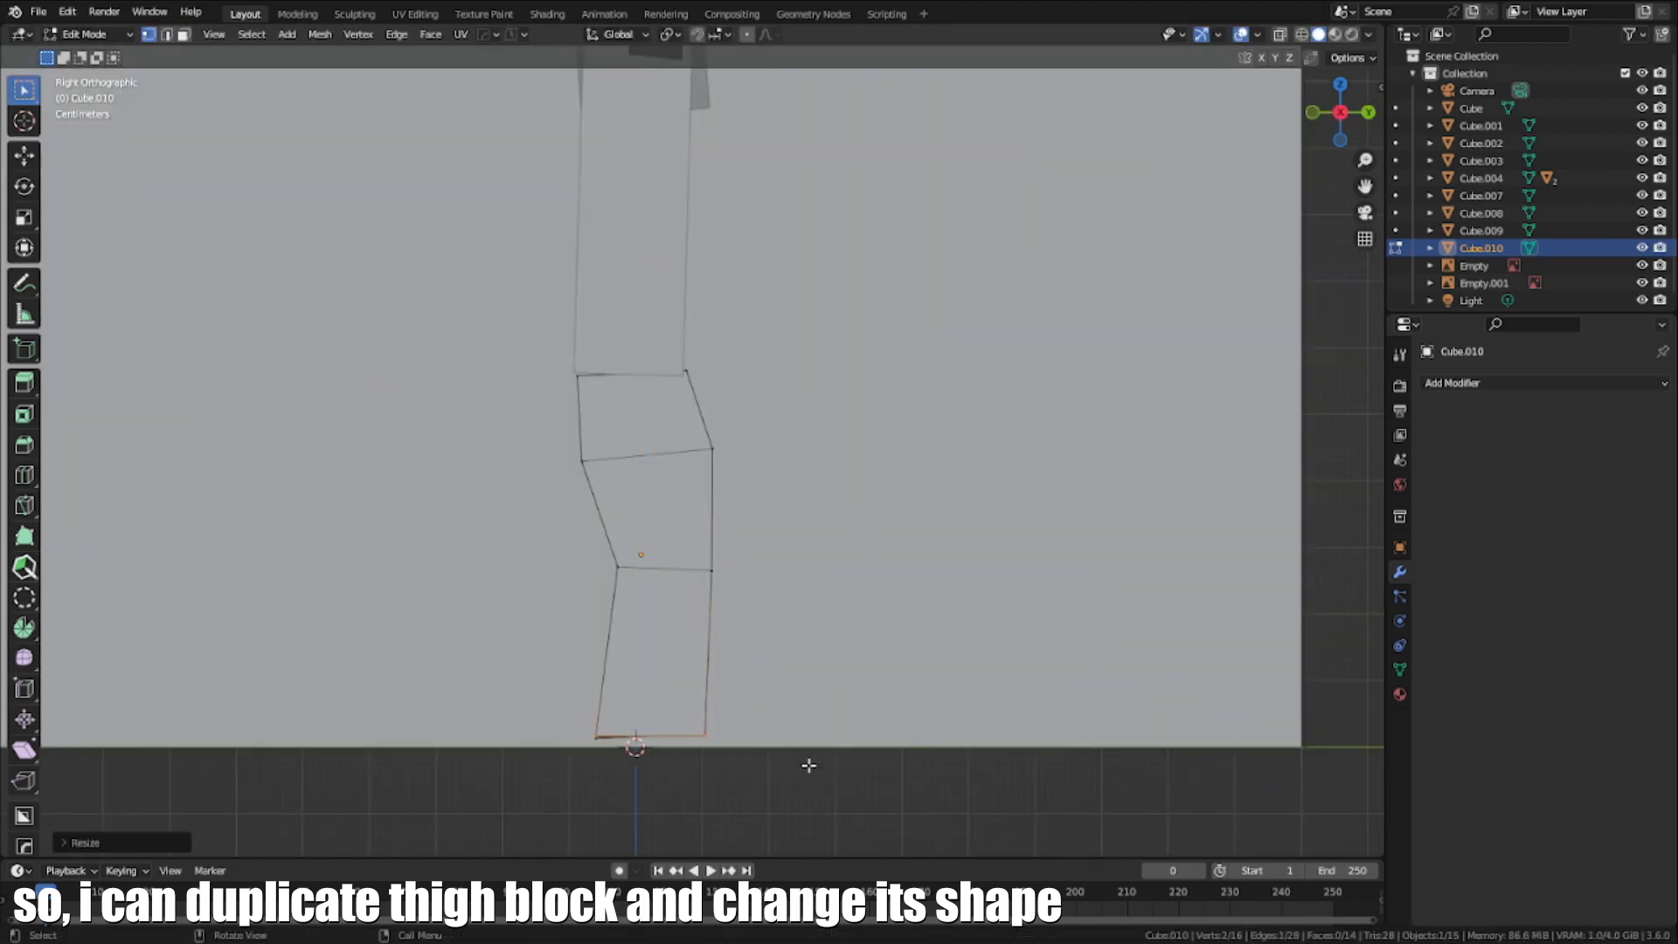
middle_click_drag(809, 764, 1083, 757)
left_click(729, 762, "shift")
left_click(640, 745, "shift")
key("s")
key("z")
key("0")
key("Return")
key("KP_3")
key("alt+z")
middle_click_drag(517, 659, 784, 566)
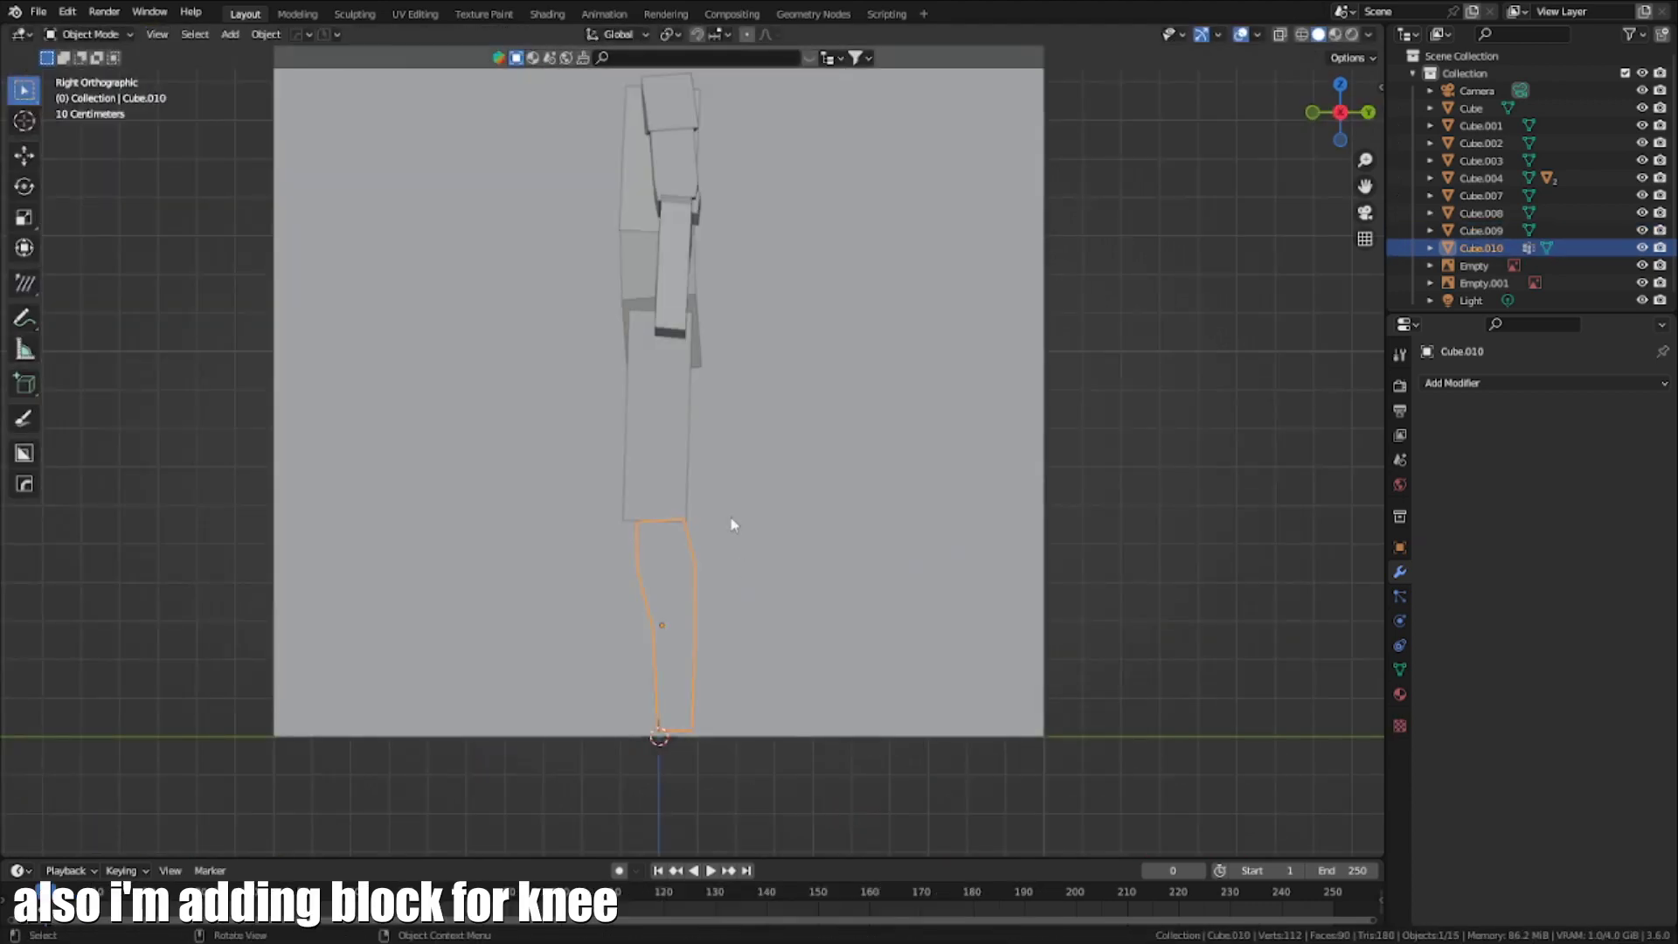
Duplicate a cube for the knee and scale it down to a small block
left_click(614, 456)
middle_click_drag(613, 456, 694, 250)
left_click(693, 250)
left_click(521, 319)
middle_click_drag(521, 319, 564, 343)
key("KP_1")
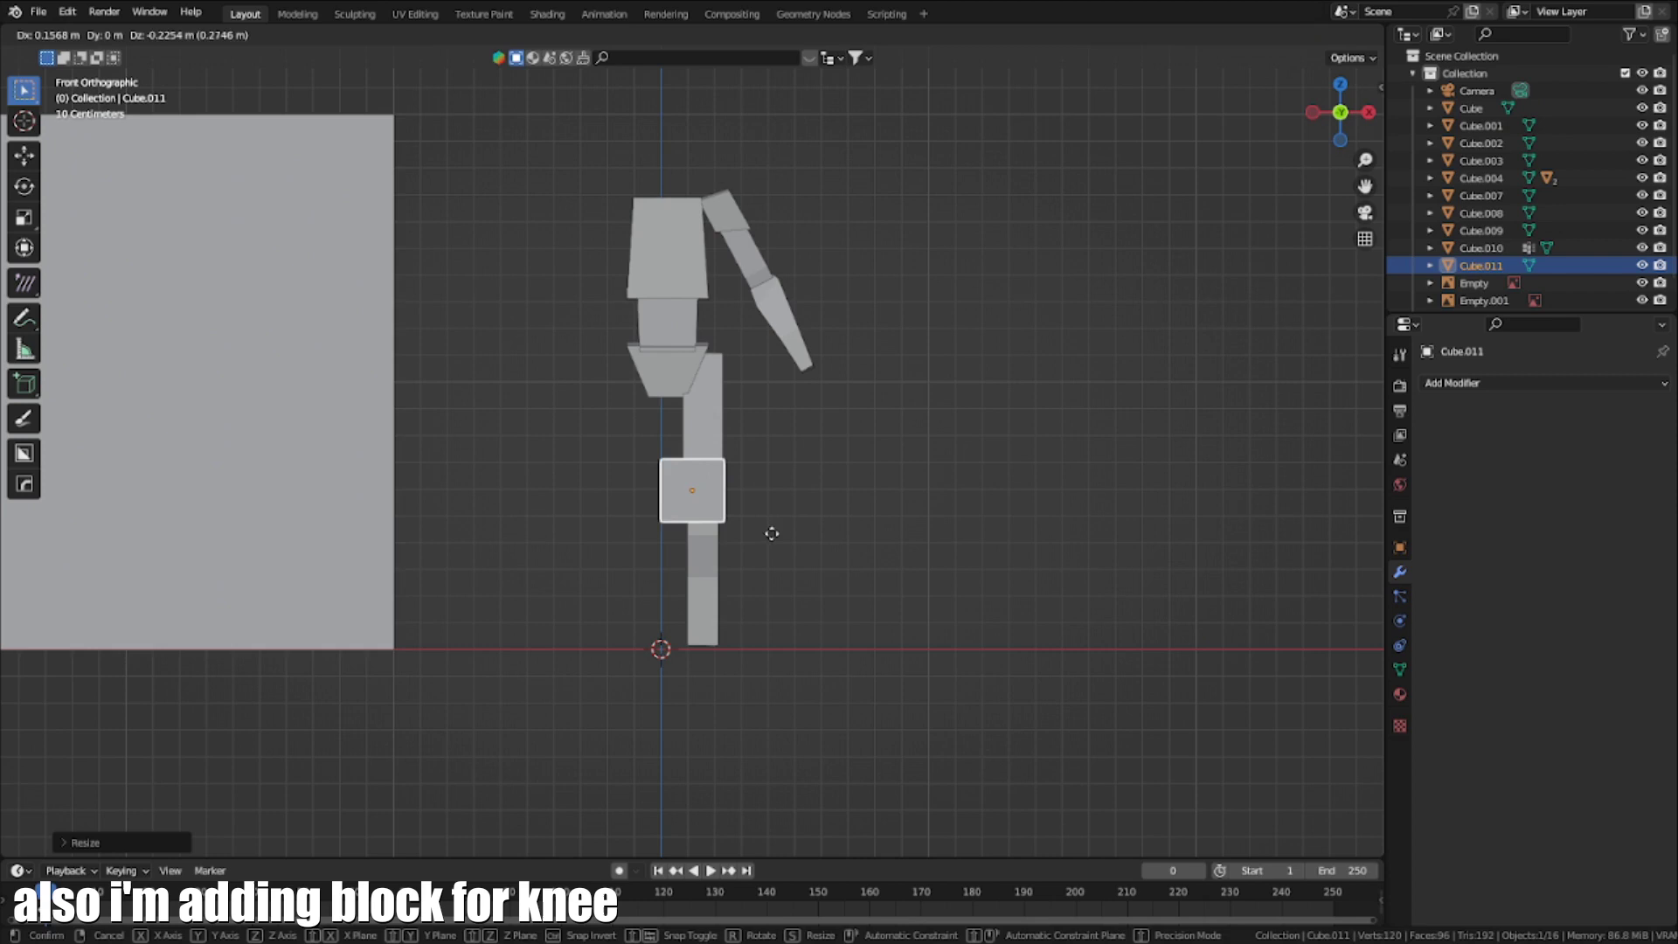
Place the knee block at the front of the thigh and shin joint, aligned in front and side views
key("g")
key("x")
key("KP_3")
left_click(823, 533)
key("KP_1")
scroll(913, 531, "up", 3)
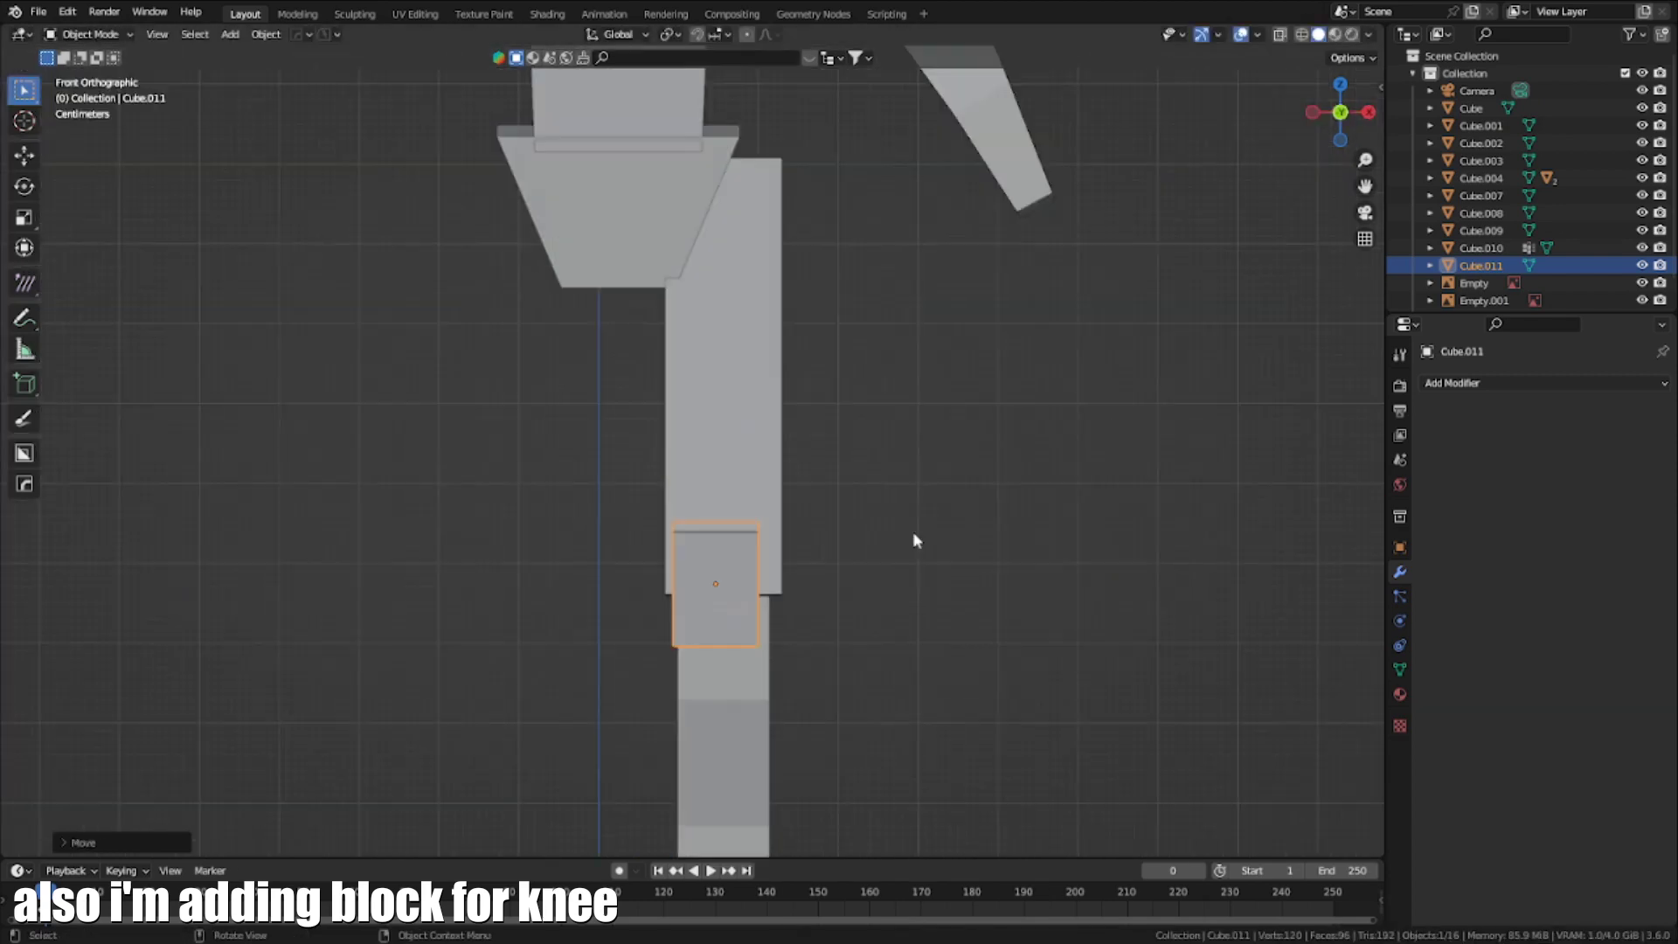
key("g")
left_click(1019, 547)
Taper the thigh block by narrowing its lower end along X toward the knee
scroll(961, 533, "down", 1)
left_click(717, 498)
key("Tab")
key("s")
key("x")
left_click(889, 615)
middle_click_drag(889, 615, 1018, 584)
key("s")
key("x")
left_click(977, 576)
key("Tab")
Delete the leftover duplicate block overlapping the thigh
left_click(791, 490)
key("Delete")
scroll(755, 449, "down", 4)
key("KP_1")
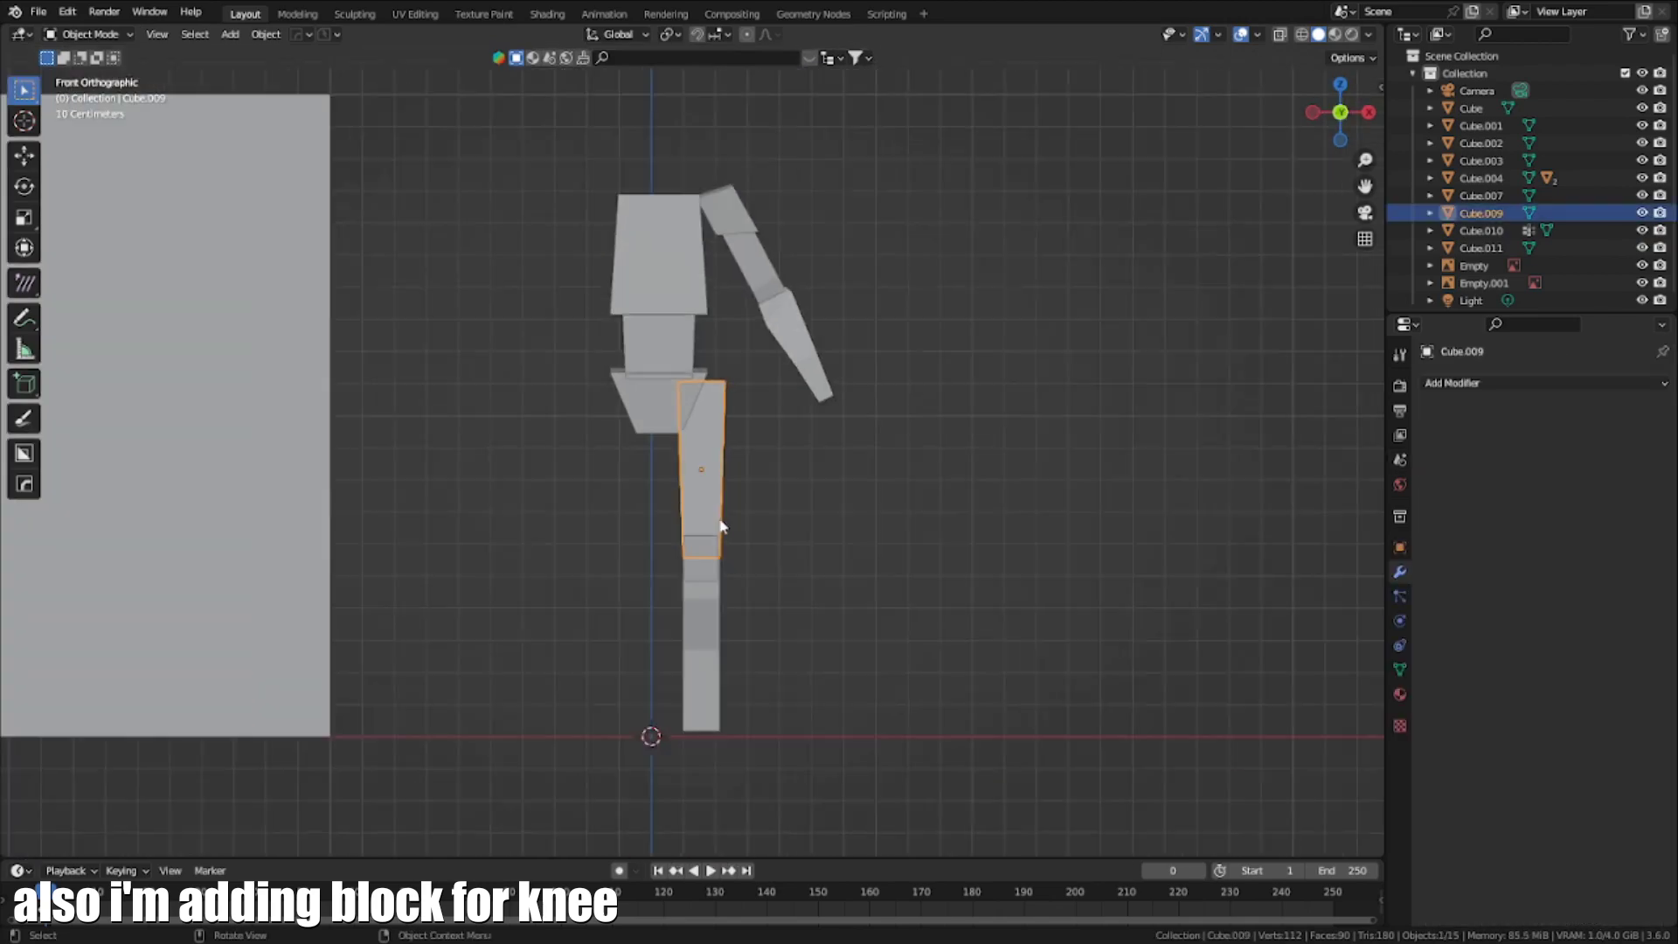
Select the thigh, knee and shin blocks and move them along X closer to the body's centreline
middle_click_drag(723, 526, 624, 475)
key("KP_1")
key("a")
left_click_drag(713, 749, 558, 437)
key("g")
key("x")
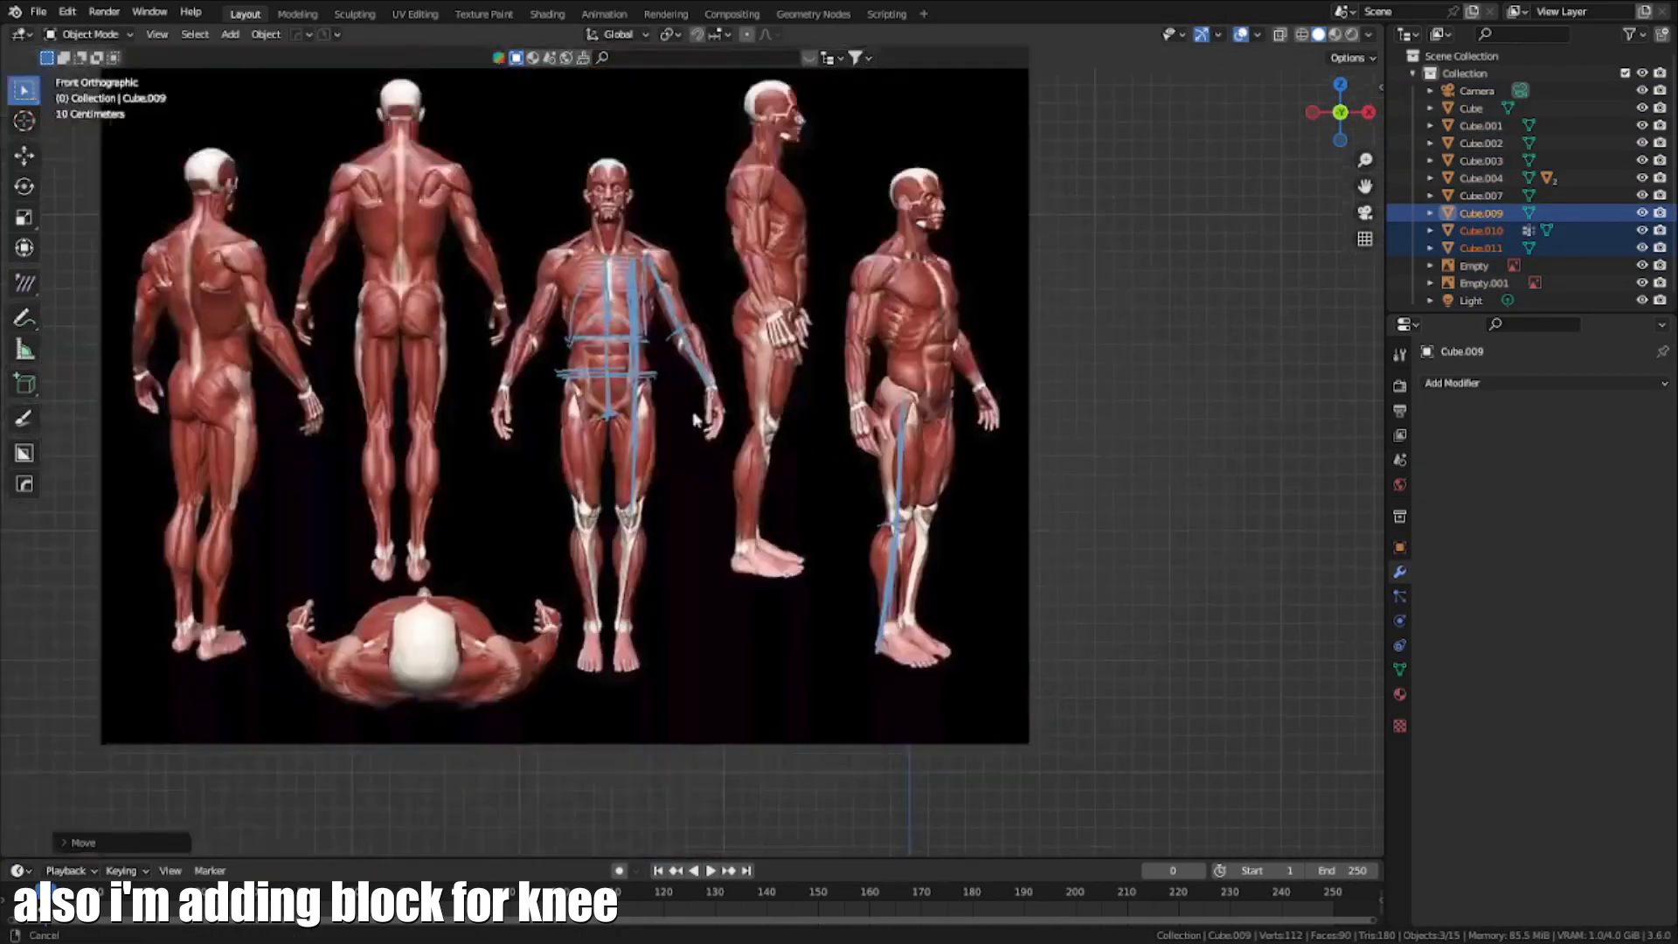
Annotate the foot's length from heel to toes on the side-view muscle figure
scroll(706, 354, "up", 3)
scroll(702, 354, "down", 1)
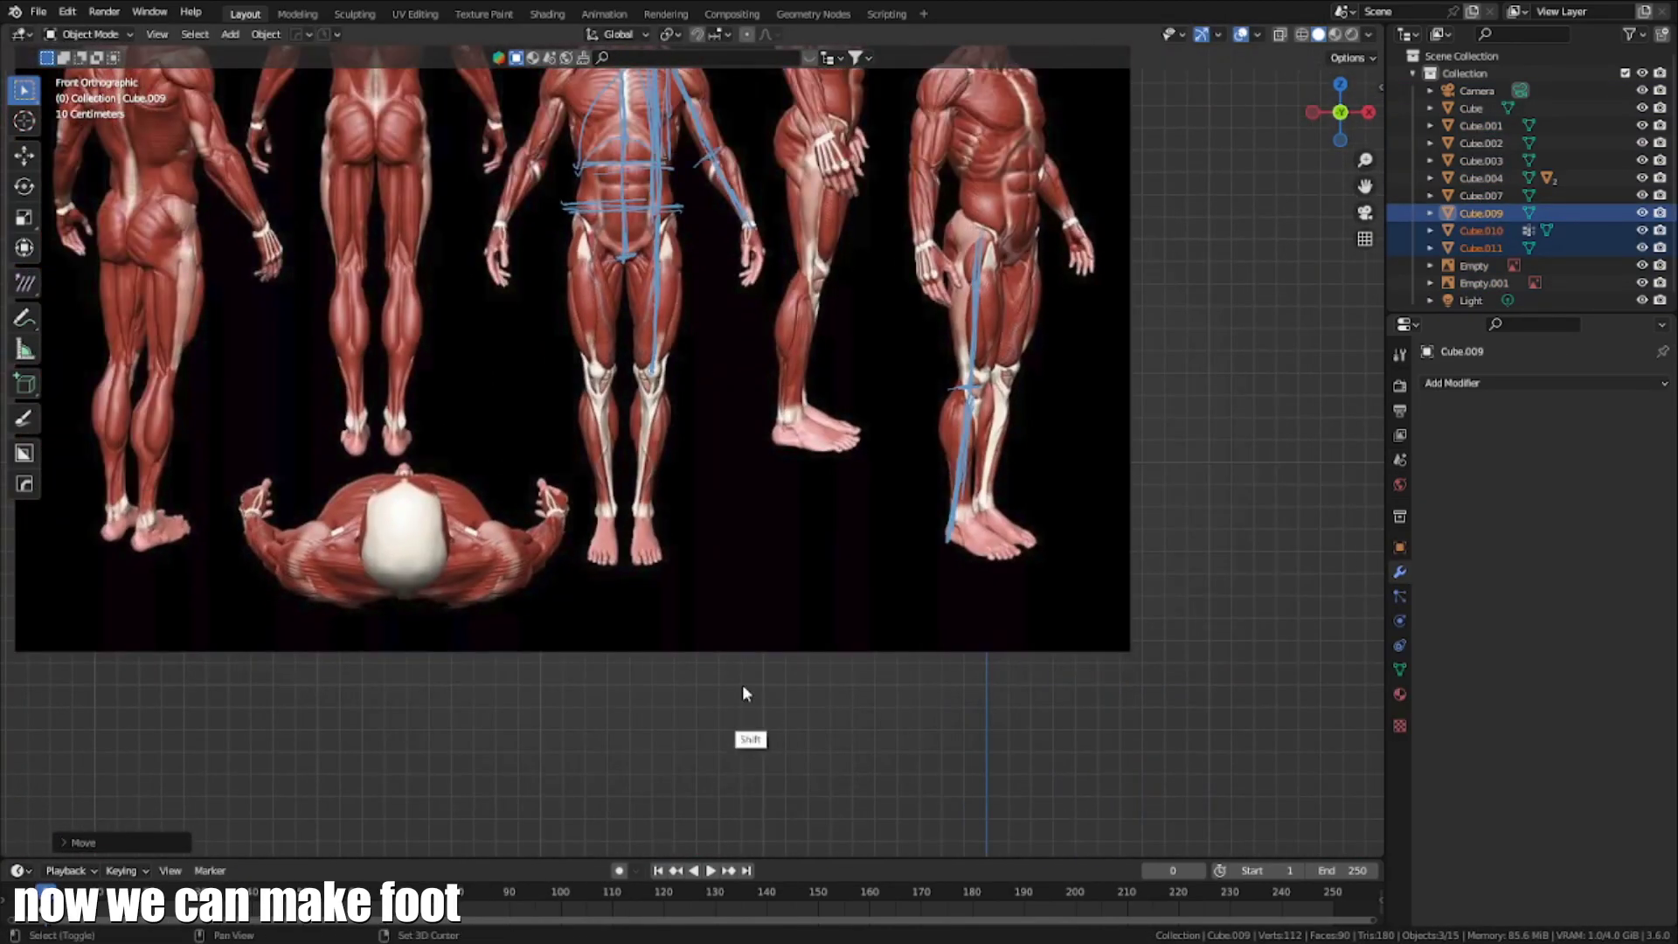
middle_click_drag(742, 693, 531, 757, "shift")
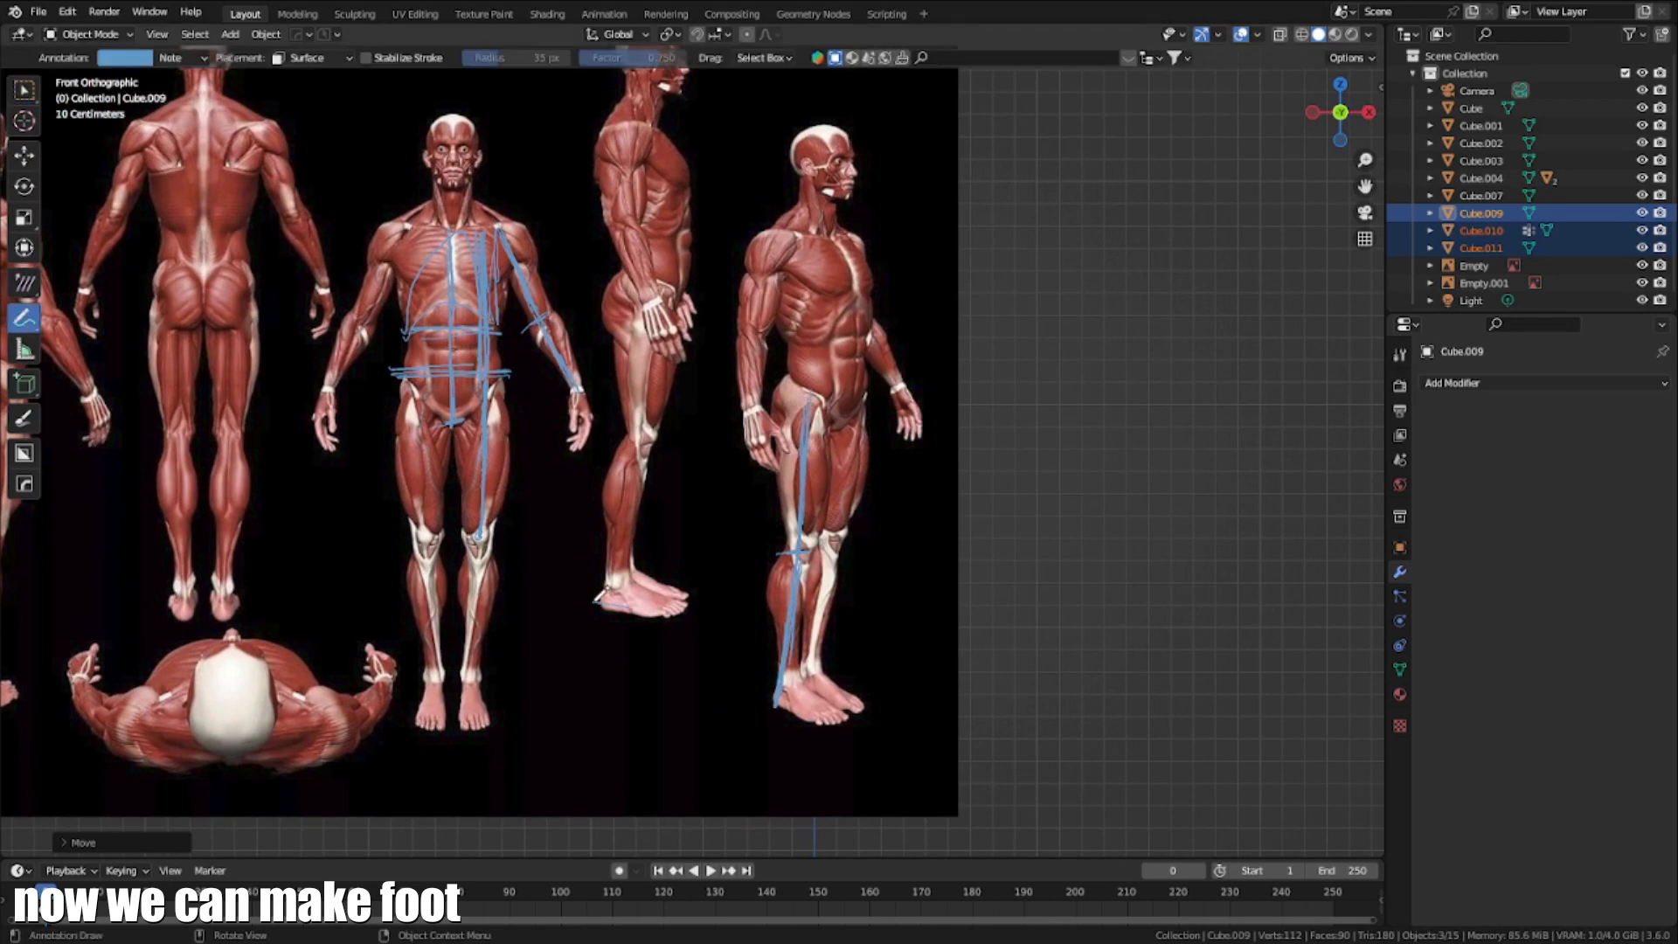
left_click_drag(601, 597, 678, 617)
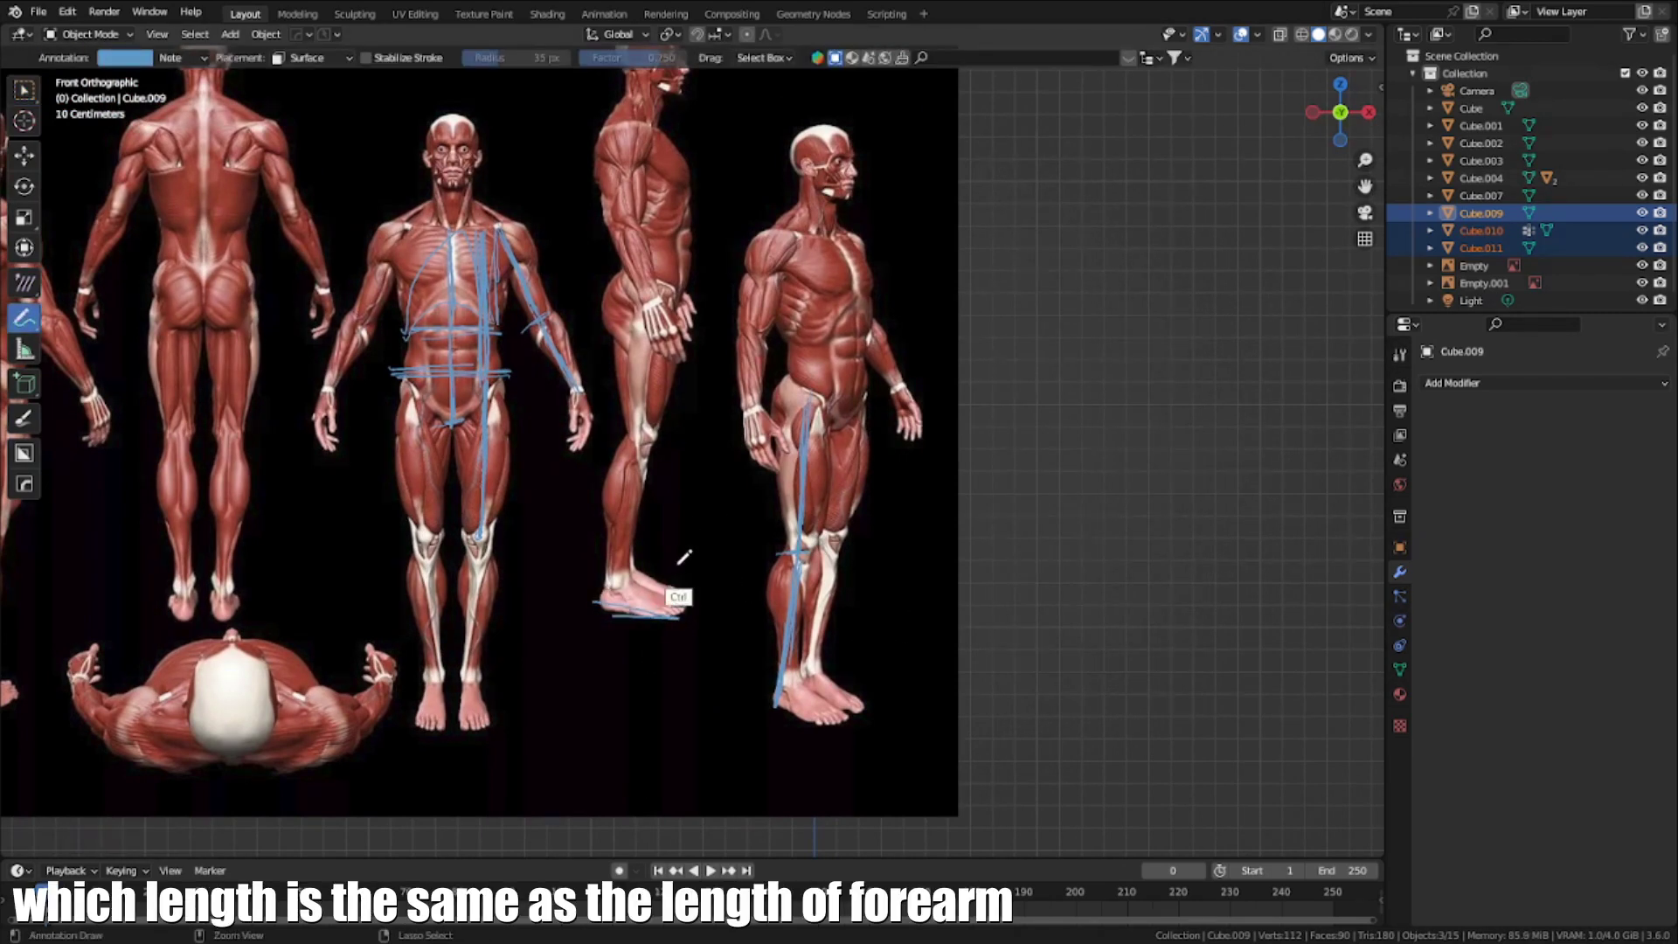
middle_click_drag(685, 556, 680, 425, "ctrl")
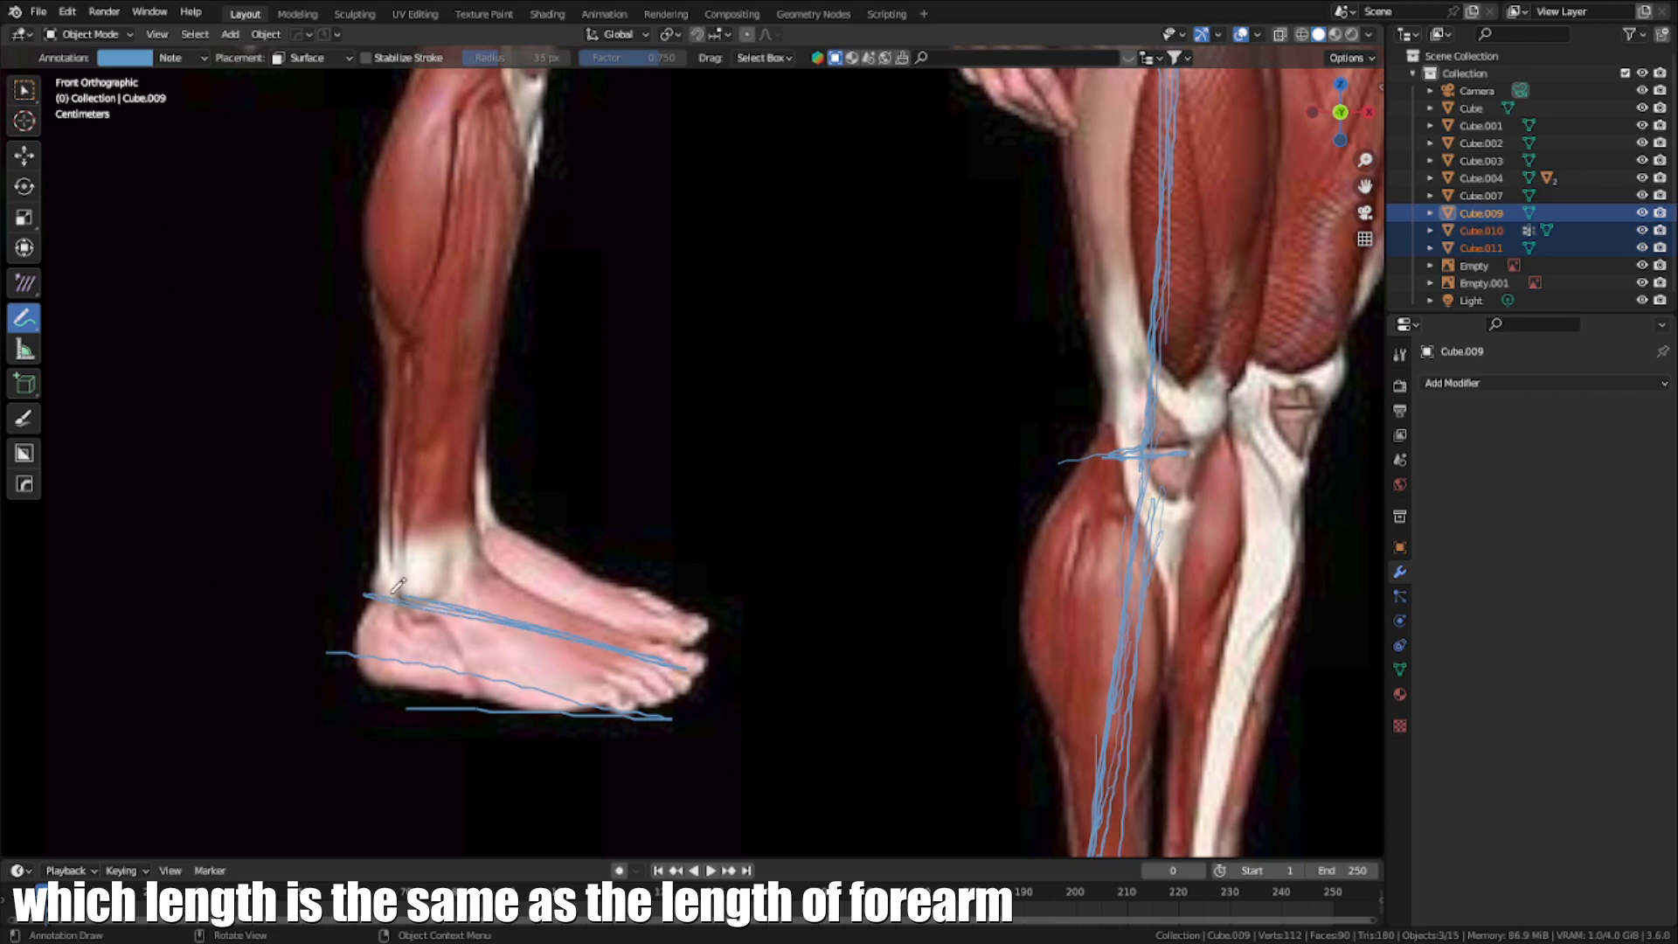
middle_click_drag(551, 472, 607, 809, "ctrl")
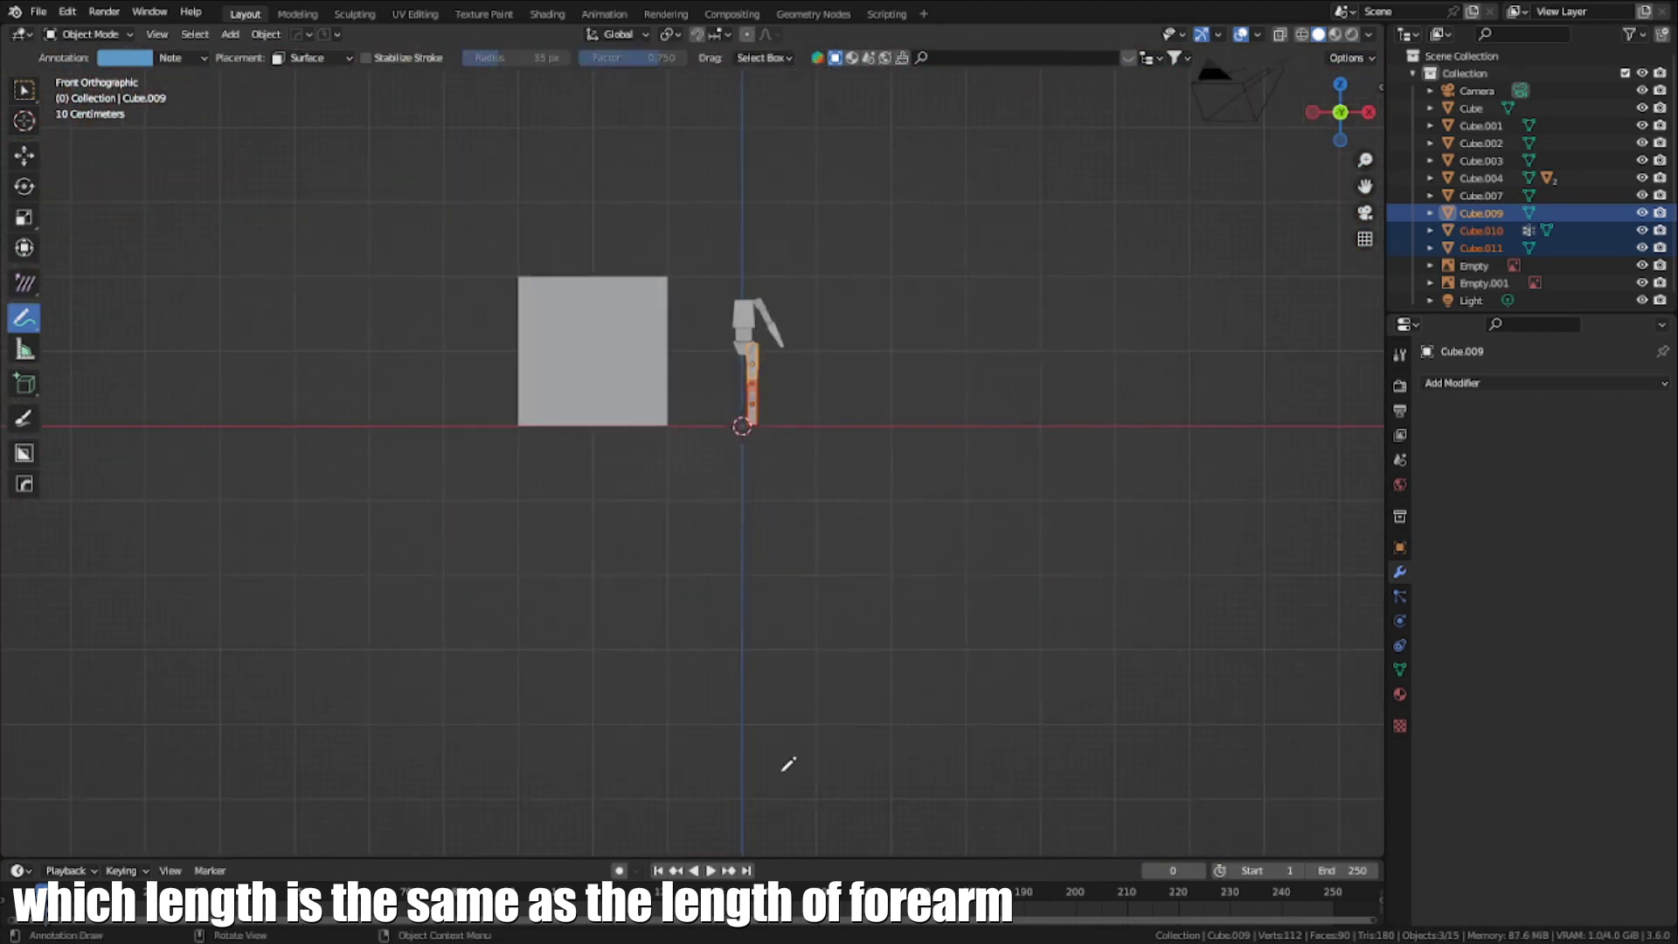
Duplicate the large cube, rotate it to the forearm's tilt and scale it down
scroll(787, 761, "up", 3)
left_click(535, 468)
scroll(582, 475, "up", 4)
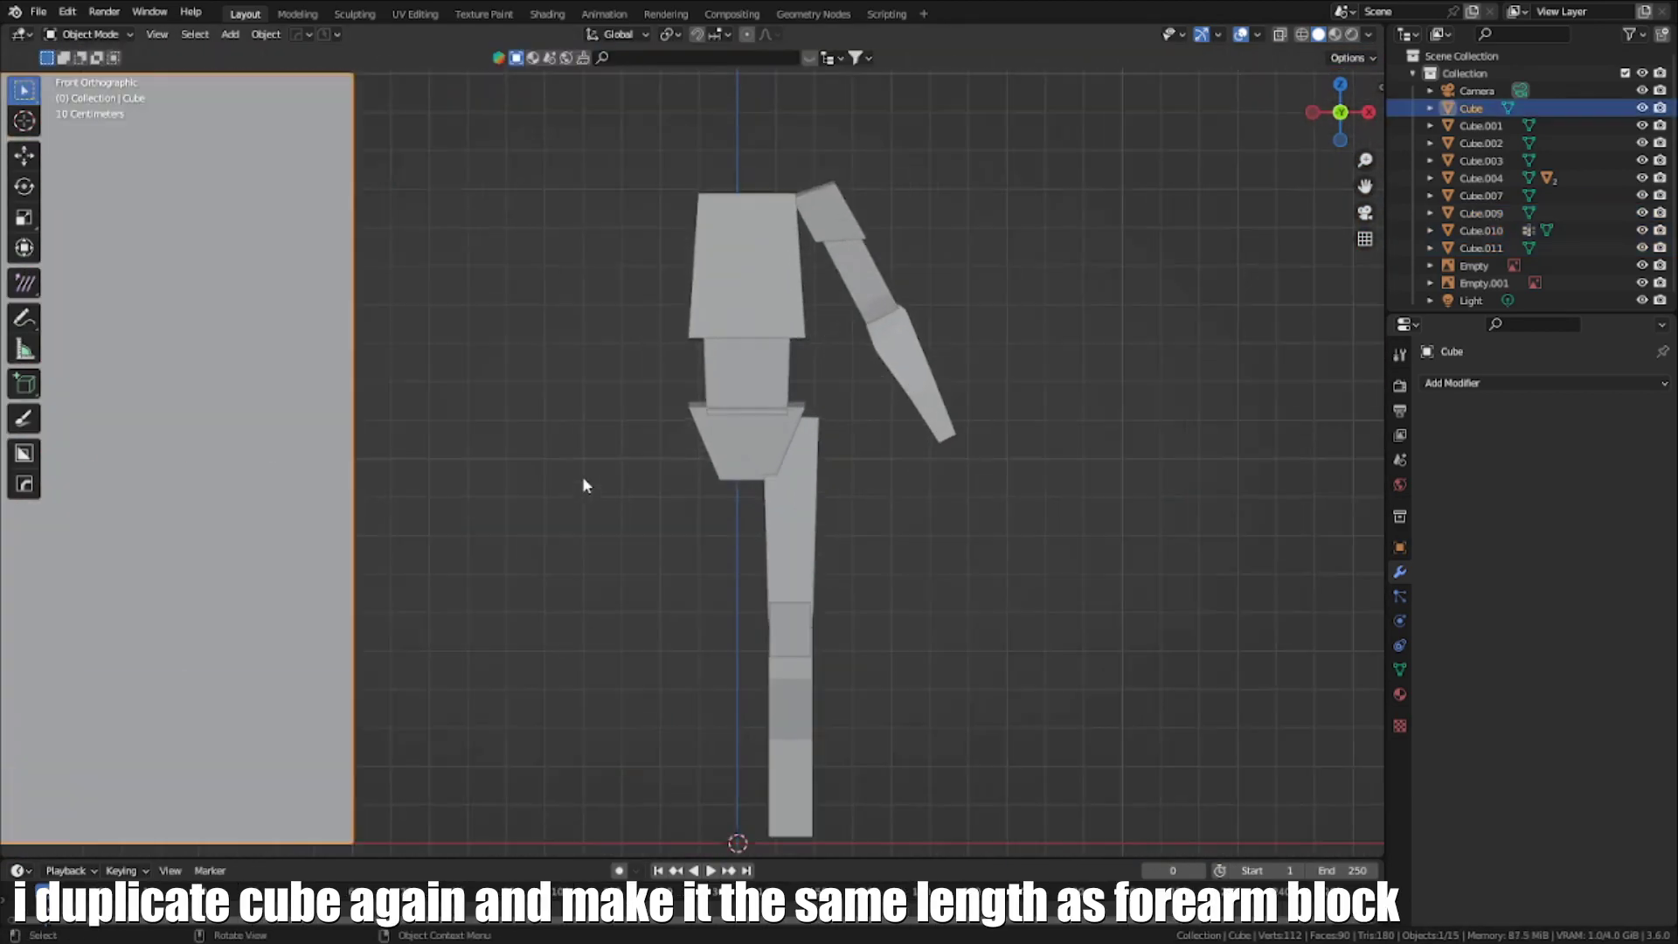
middle_click_drag(584, 478, 572, 513, "shift")
key("shift+d")
left_click(1220, 443)
key("r")
left_click(1134, 247)
key("s")
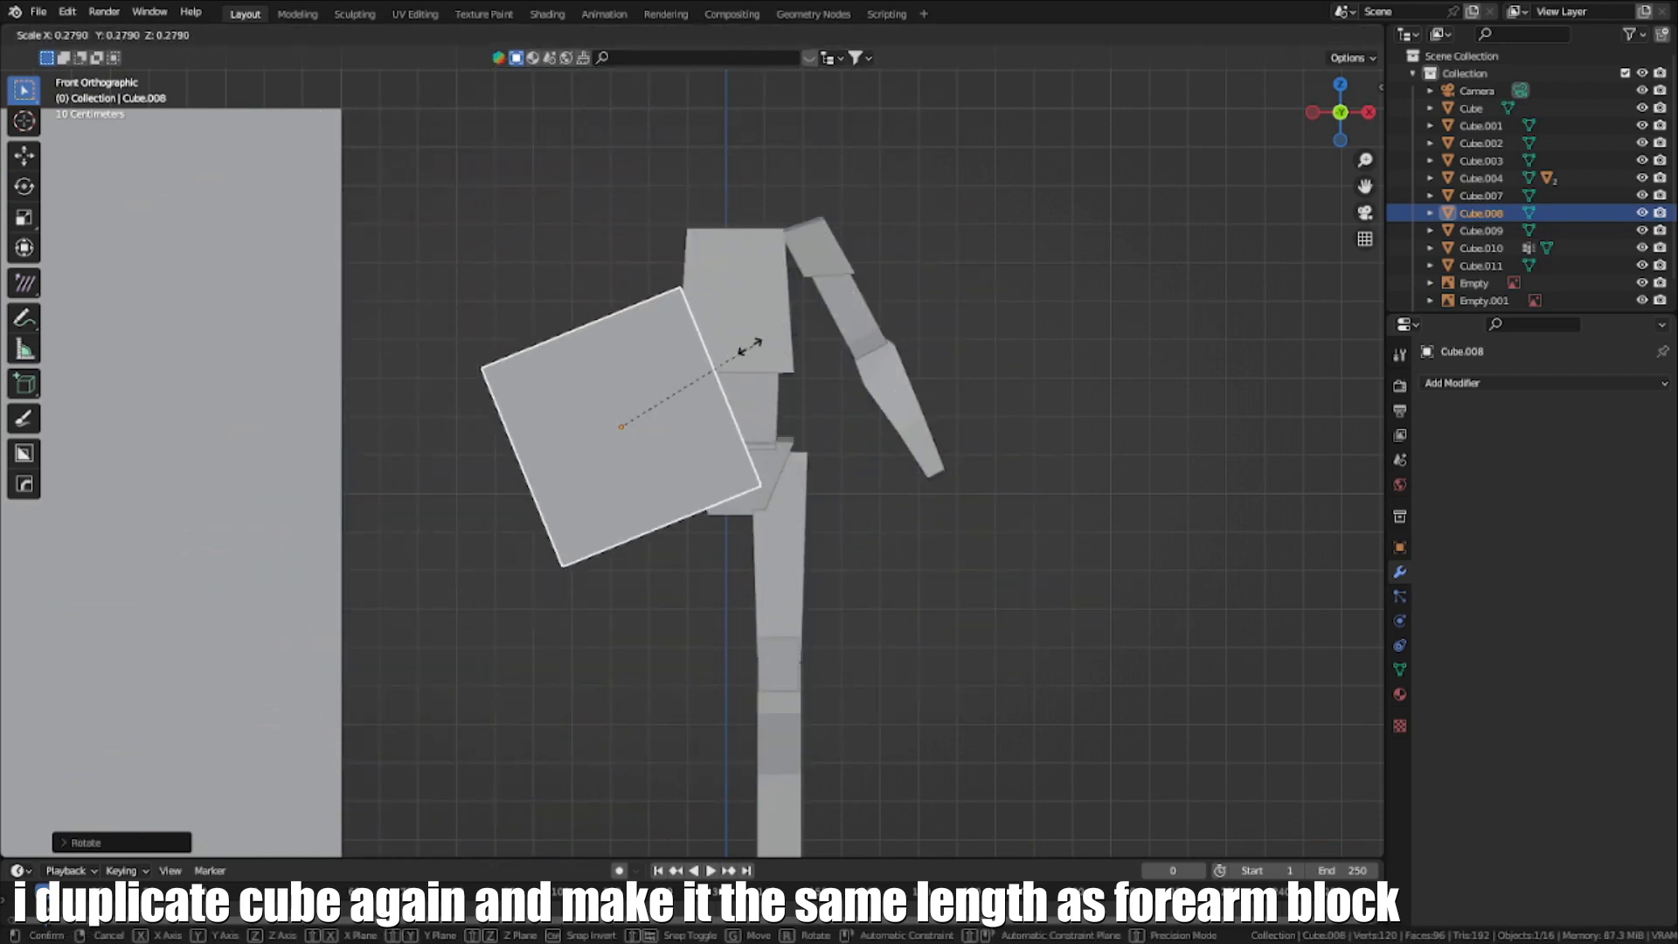
left_click(674, 395)
Move the rotated cube onto the forearm and shrink it to about the forearm's width
key("g")
left_click(1029, 336)
middle_click_drag(1029, 337, 725, 455)
key("s")
left_click(737, 464)
key("KP_1")
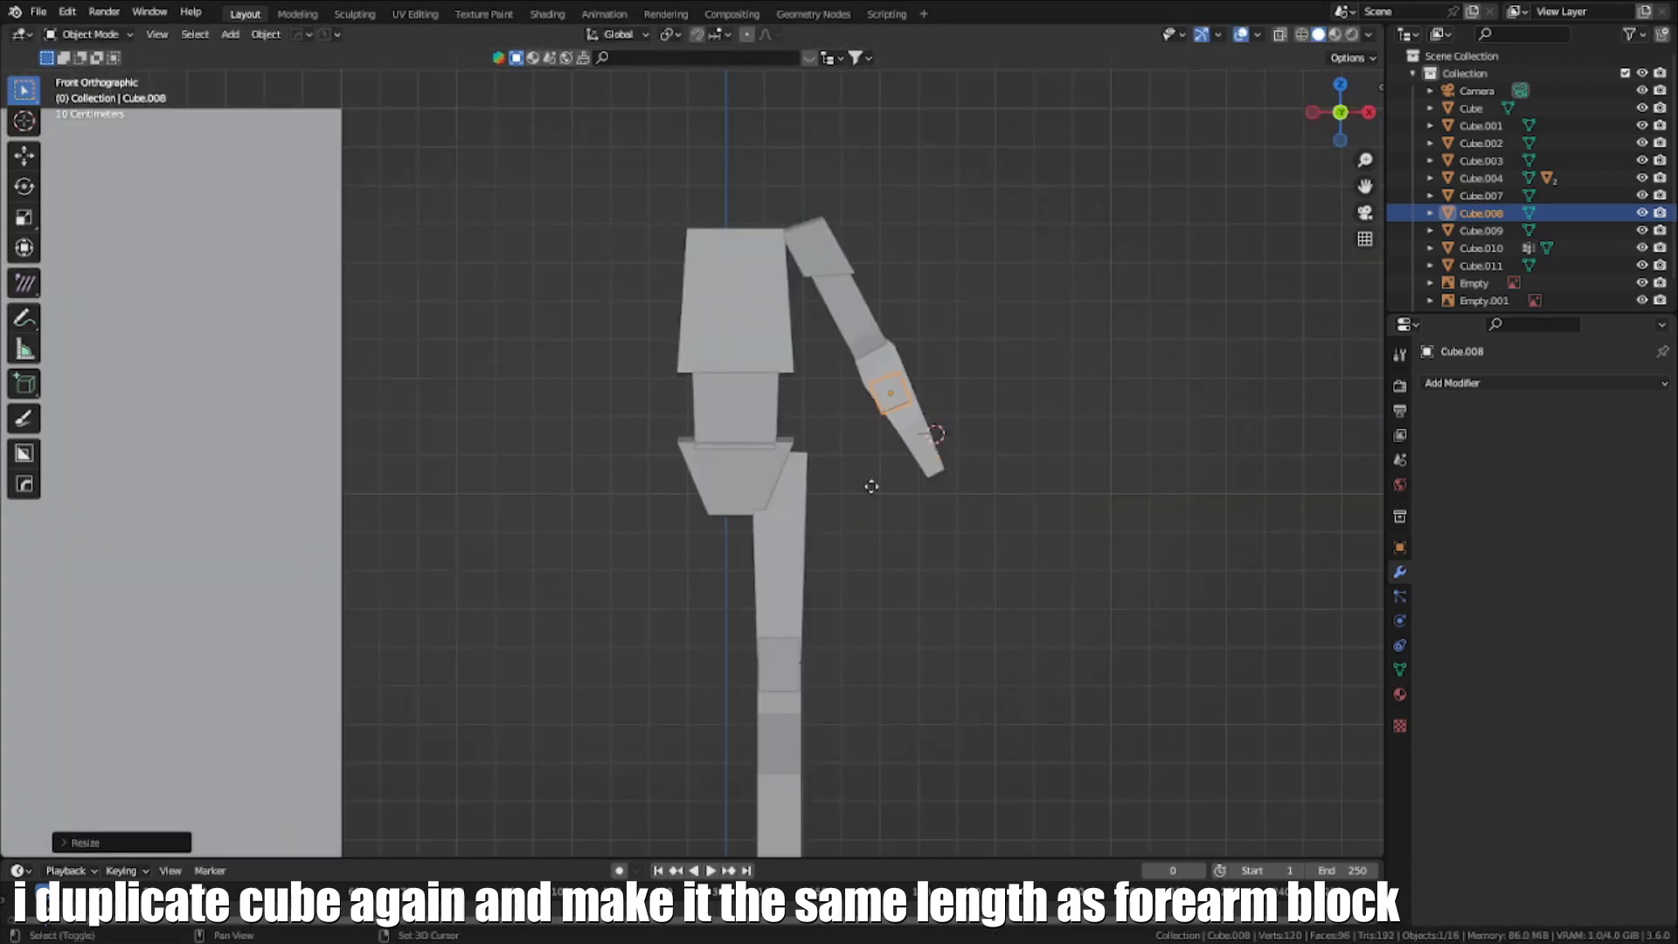
Stretch the small cube along its local Z axis to match the forearm block's length
middle_click_drag(871, 486, 711, 524, "shift")
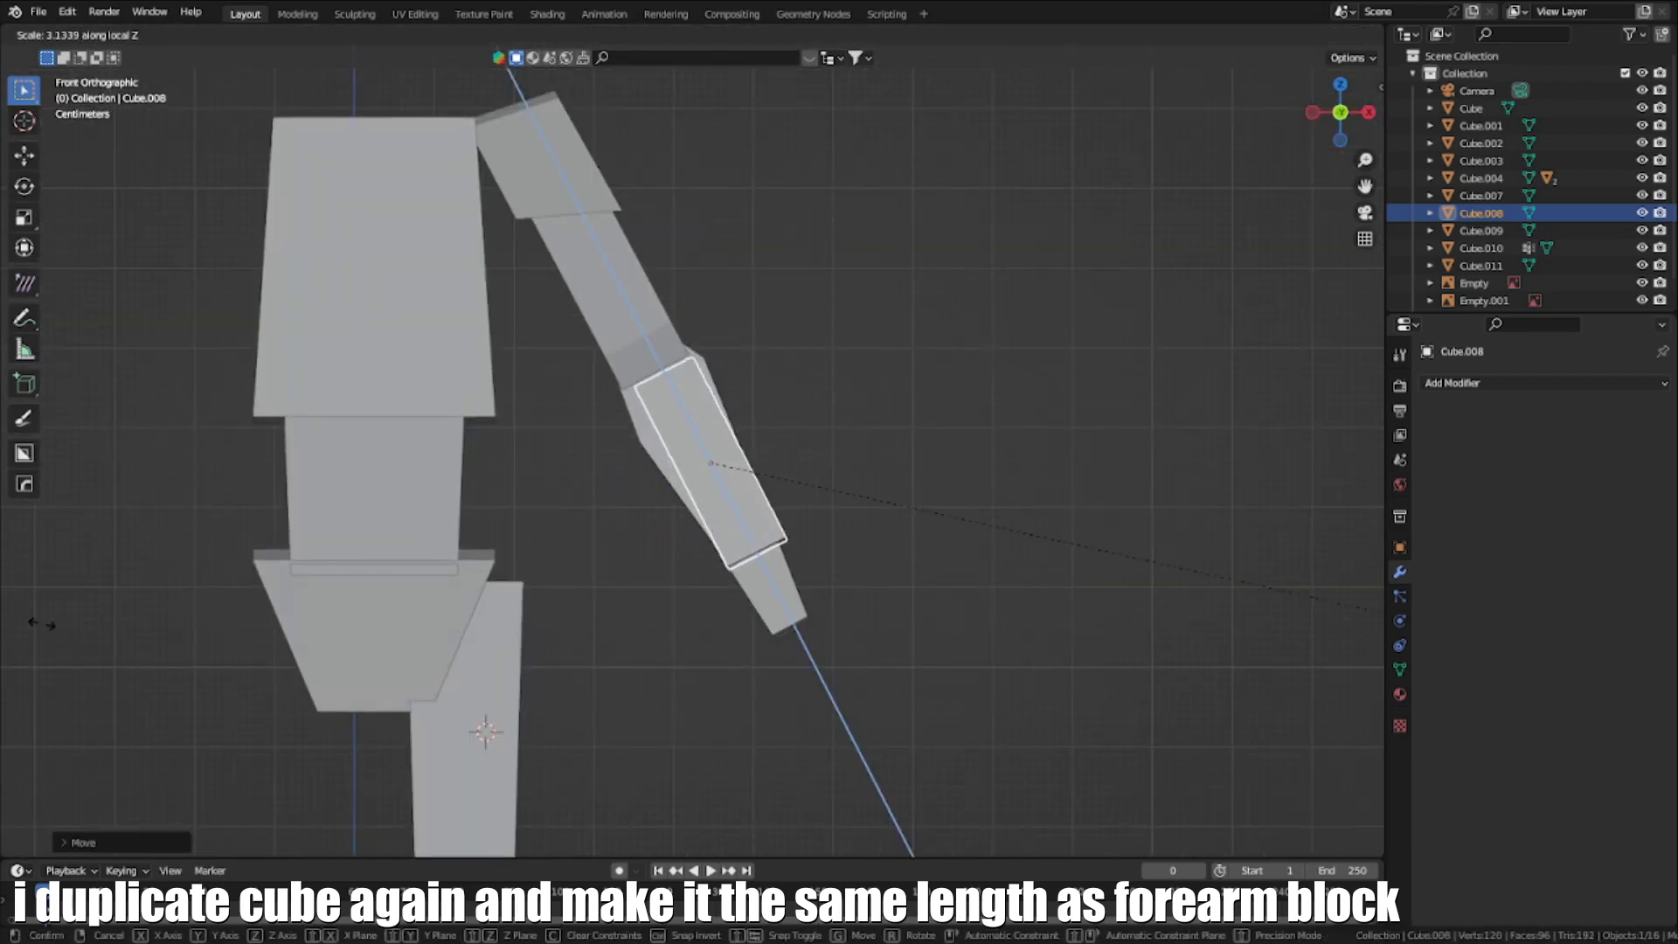
left_click(41, 624)
key("s")
key("z")
key("z")
left_click(1136, 631)
Clear the foot block's rotation, rotate it 89° about X and move it down along Z to the shin's base
middle_click_drag(1136, 631, 927, 682)
key("KP_1")
scroll(1056, 631, "down", 4)
key("alt+r")
key("KP_3")
type("rx89")
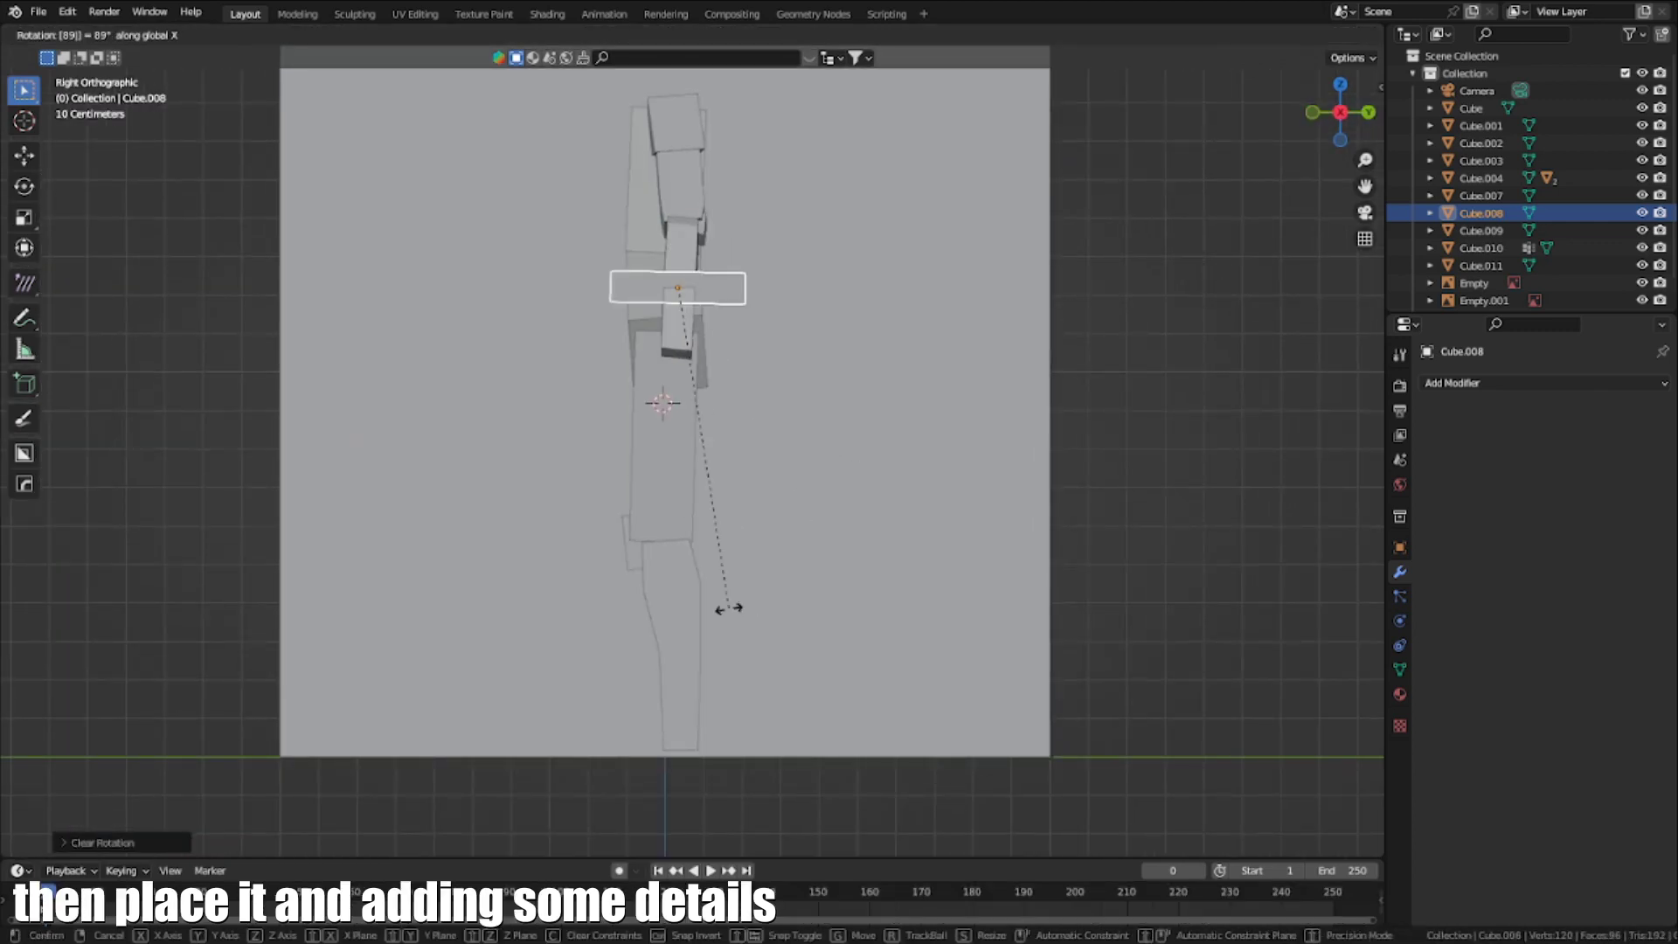
type("gz")
left_click(831, 271)
Move the foot block along X so it sits beneath the shin in front view
middle_click_drag(751, 432, 722, 235, "shift")
scroll(722, 234, "up", 4)
key("g")
key("x")
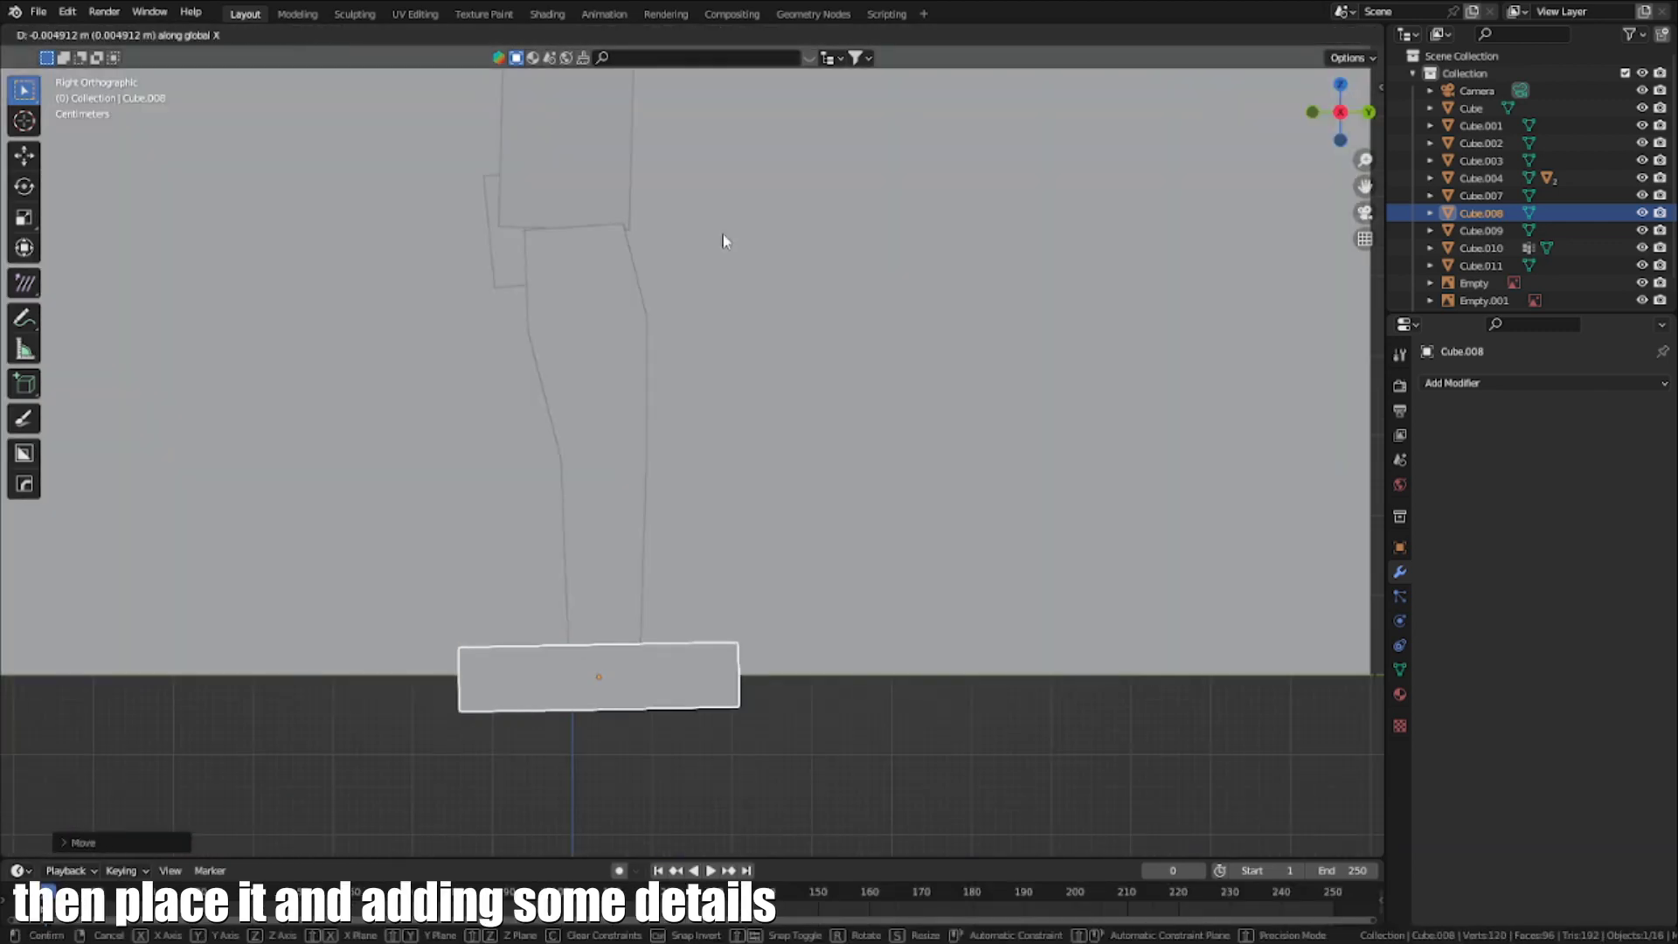
left_click(713, 315)
middle_click_drag(712, 317, 914, 362)
key("KP_1")
key("g")
key("x")
left_click(652, 378)
Scale the foot block along X to the shin's width and shift it forward in side view to align the heel
key("s")
key("x")
left_click(695, 376)
middle_click_drag(626, 447, 745, 357, "shift")
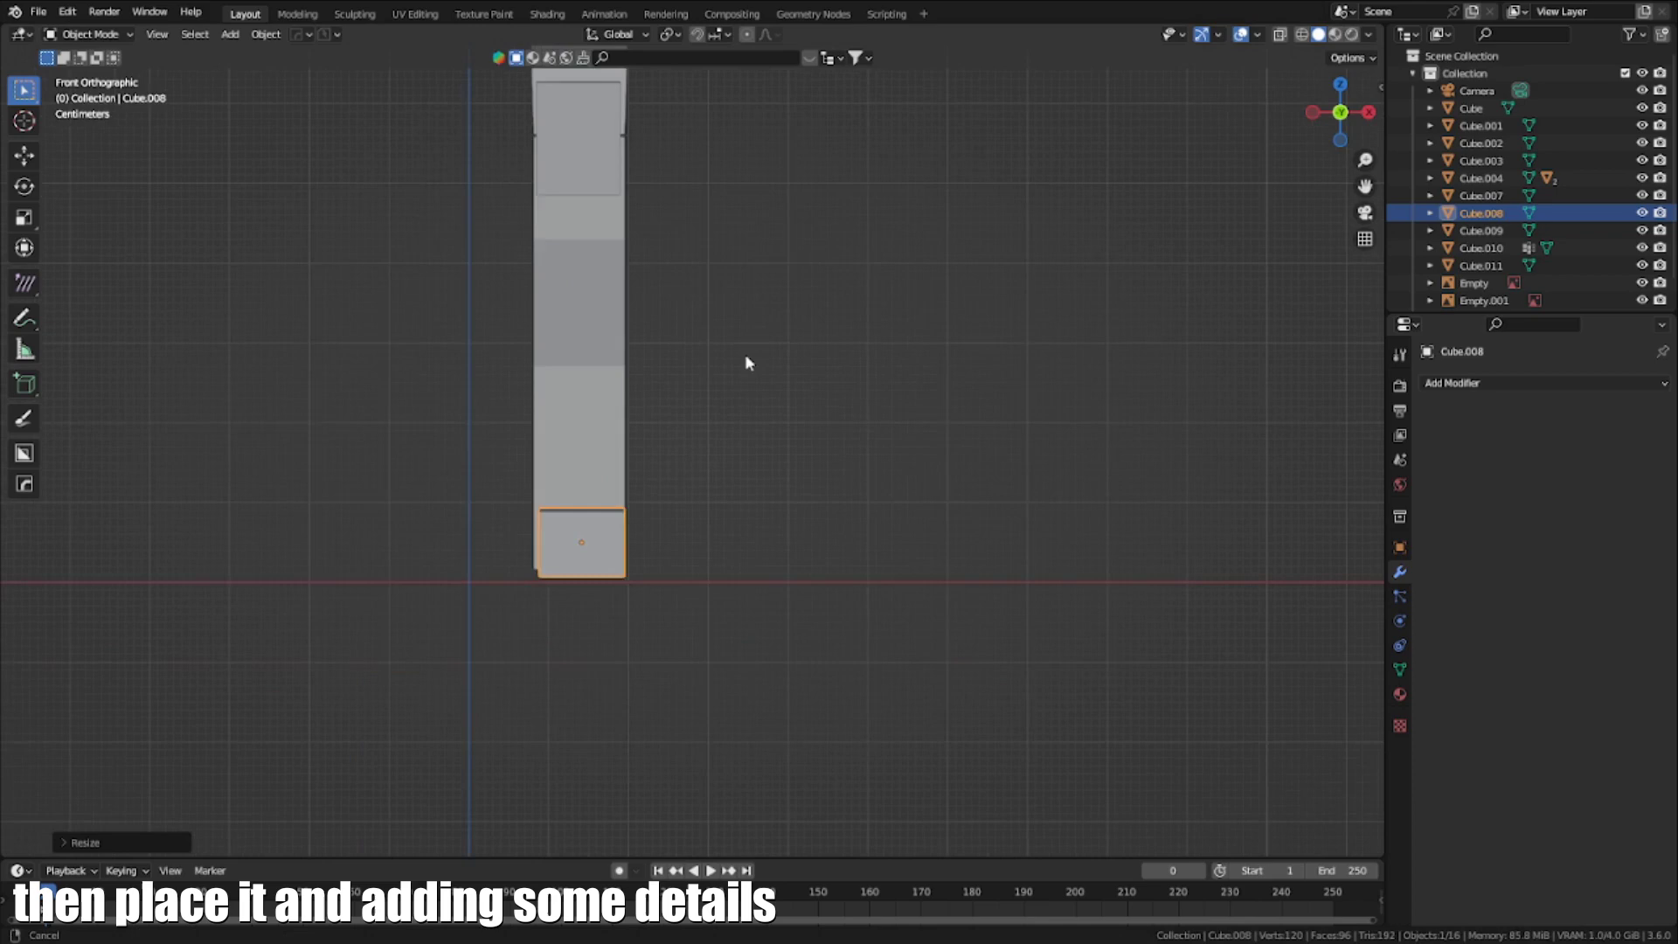
key("KP_3")
key("g")
left_click(659, 433)
Select all the body blocks and move them along Z so the foot rests on the ground line
middle_click_drag(660, 433, 705, 438)
key("KP_1")
scroll(704, 438, "down", 8)
left_click_drag(921, 573, 655, 288)
scroll(694, 444, "up", 8)
key("g")
key("z")
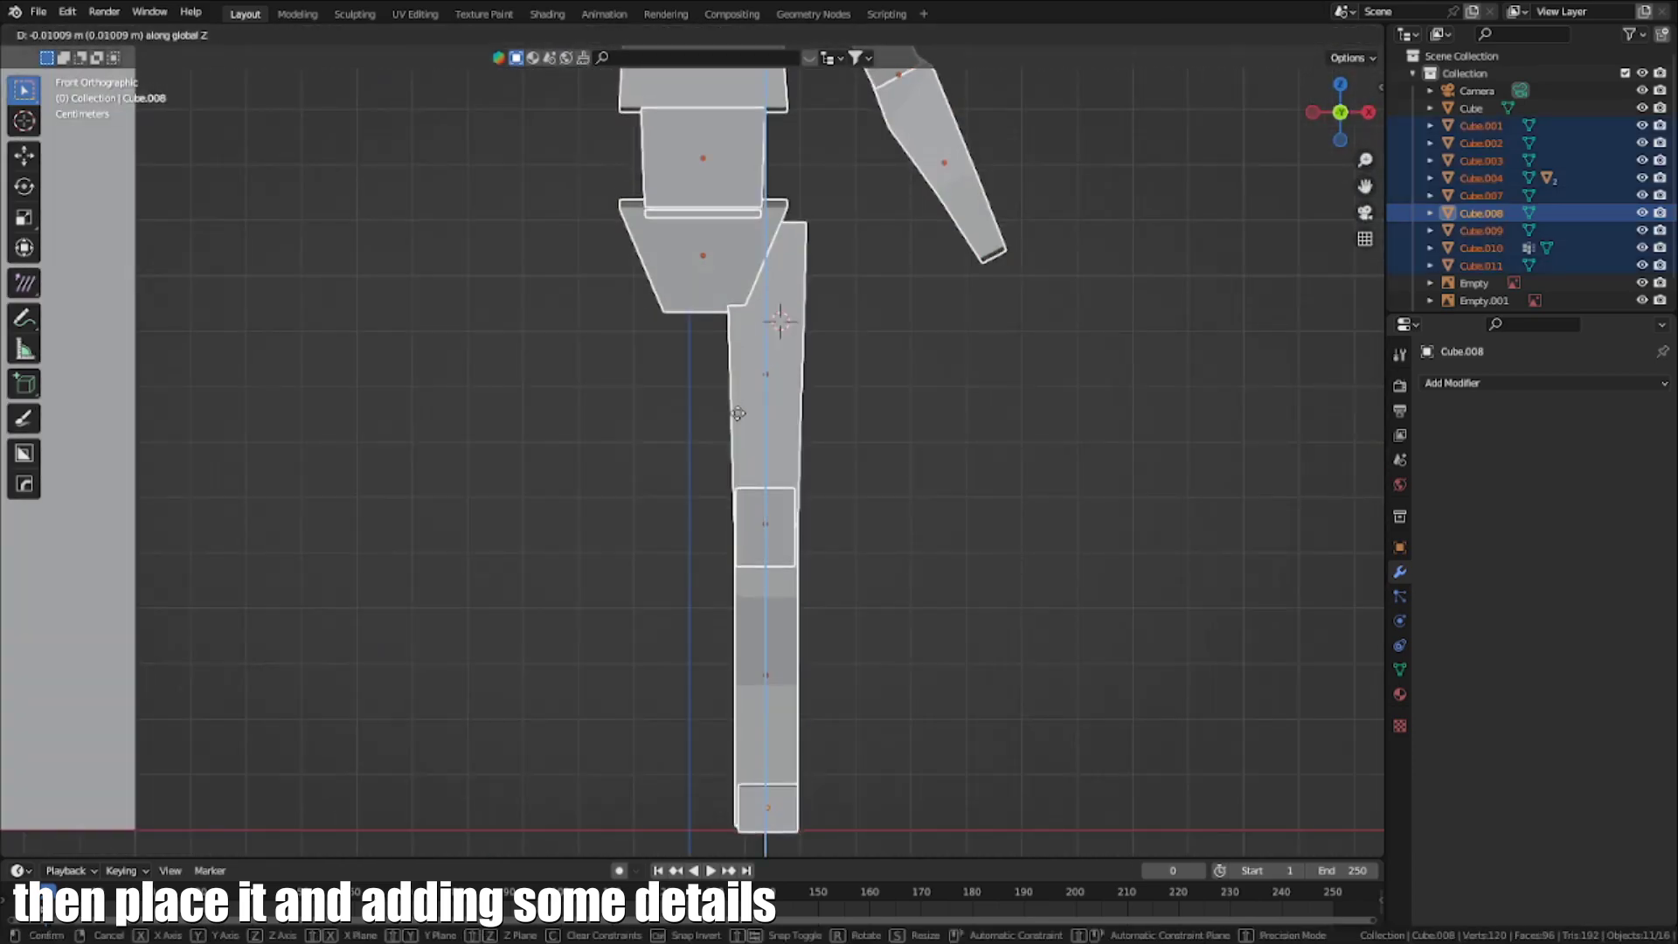
left_click(816, 480)
Straighten the foot block by resetting its rotation, laying it flat about X, and adjust its height along Z
key("KP_3")
key("alt+r")
key("r")
key("x")
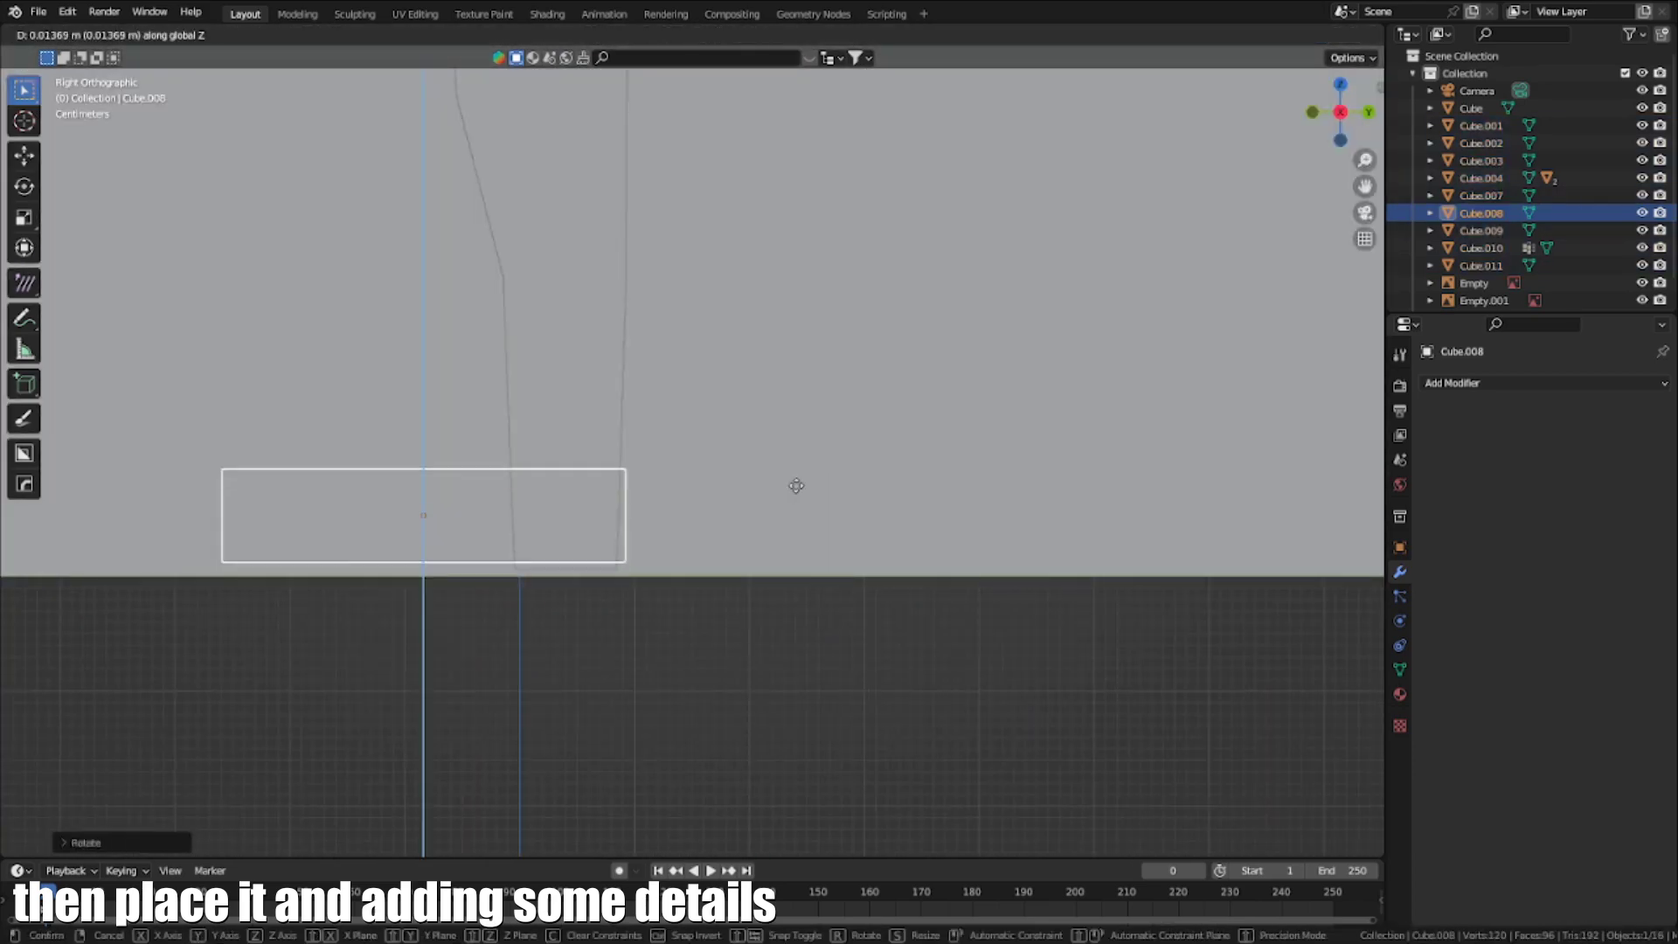
left_click(796, 486)
Add a loop cut across the foot block and slide it to the front of the ankle
middle_click_drag(796, 486, 547, 533)
key("Tab")
key("ctrl+r")
left_click(548, 532)
key("g")
key("g")
left_click(603, 539)
Adjust the foot's top geometry along Z so it slopes down from the ankle to the toes
key("g")
key("z")
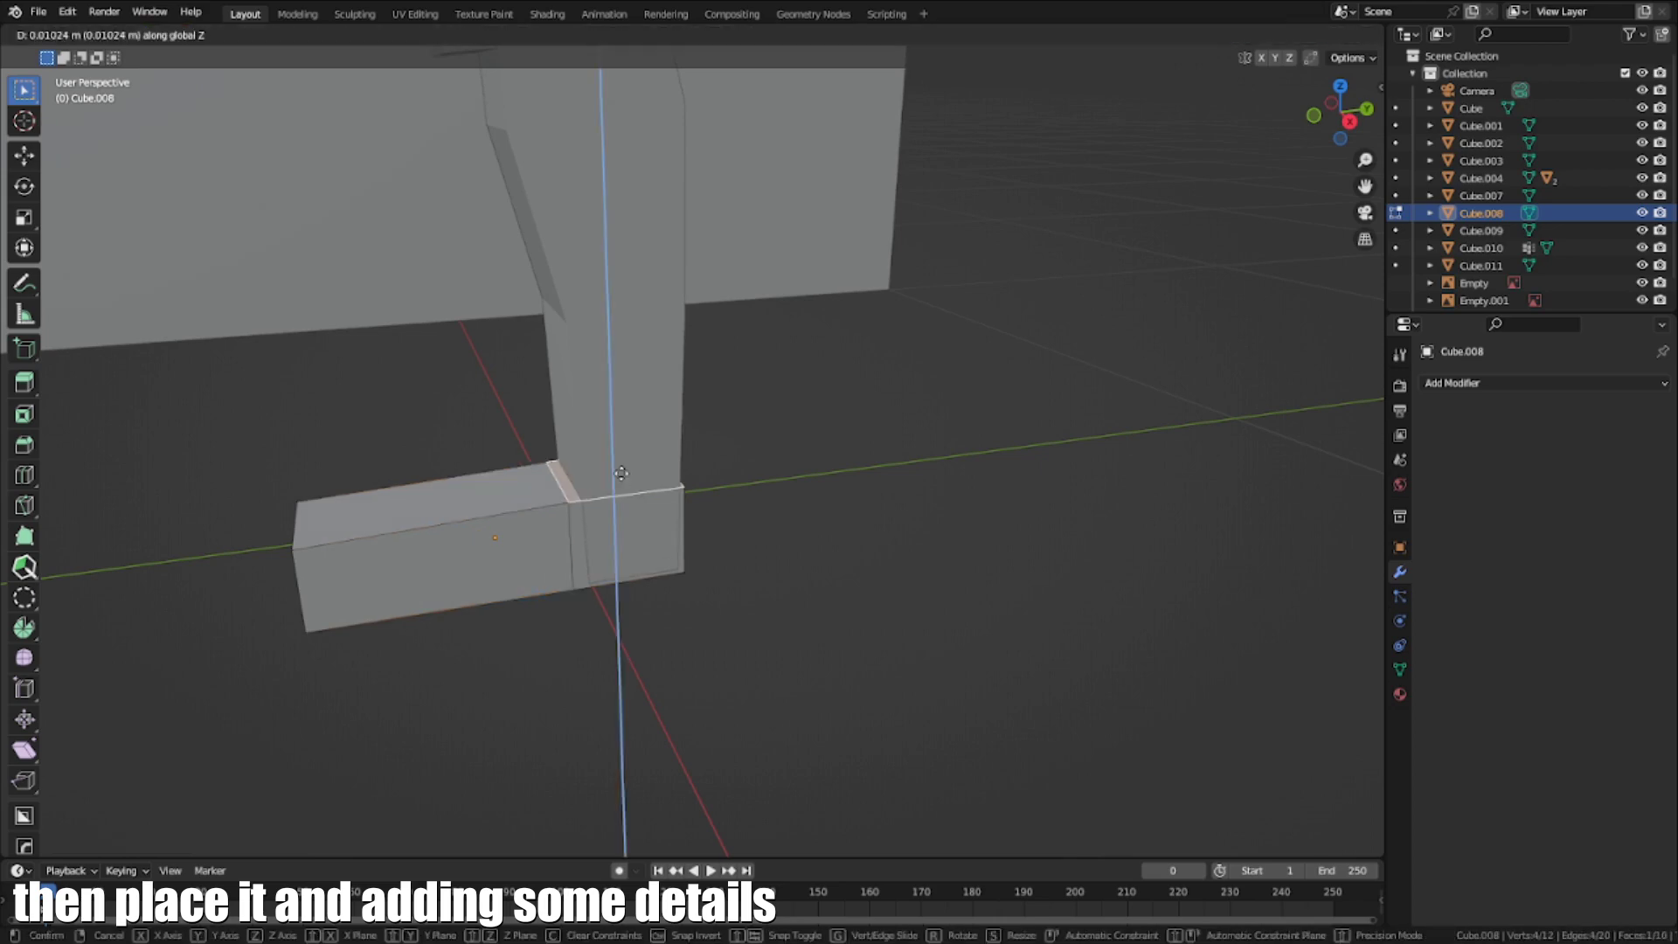
left_click(621, 473)
middle_click_drag(620, 473, 664, 437)
key("g")
key("z")
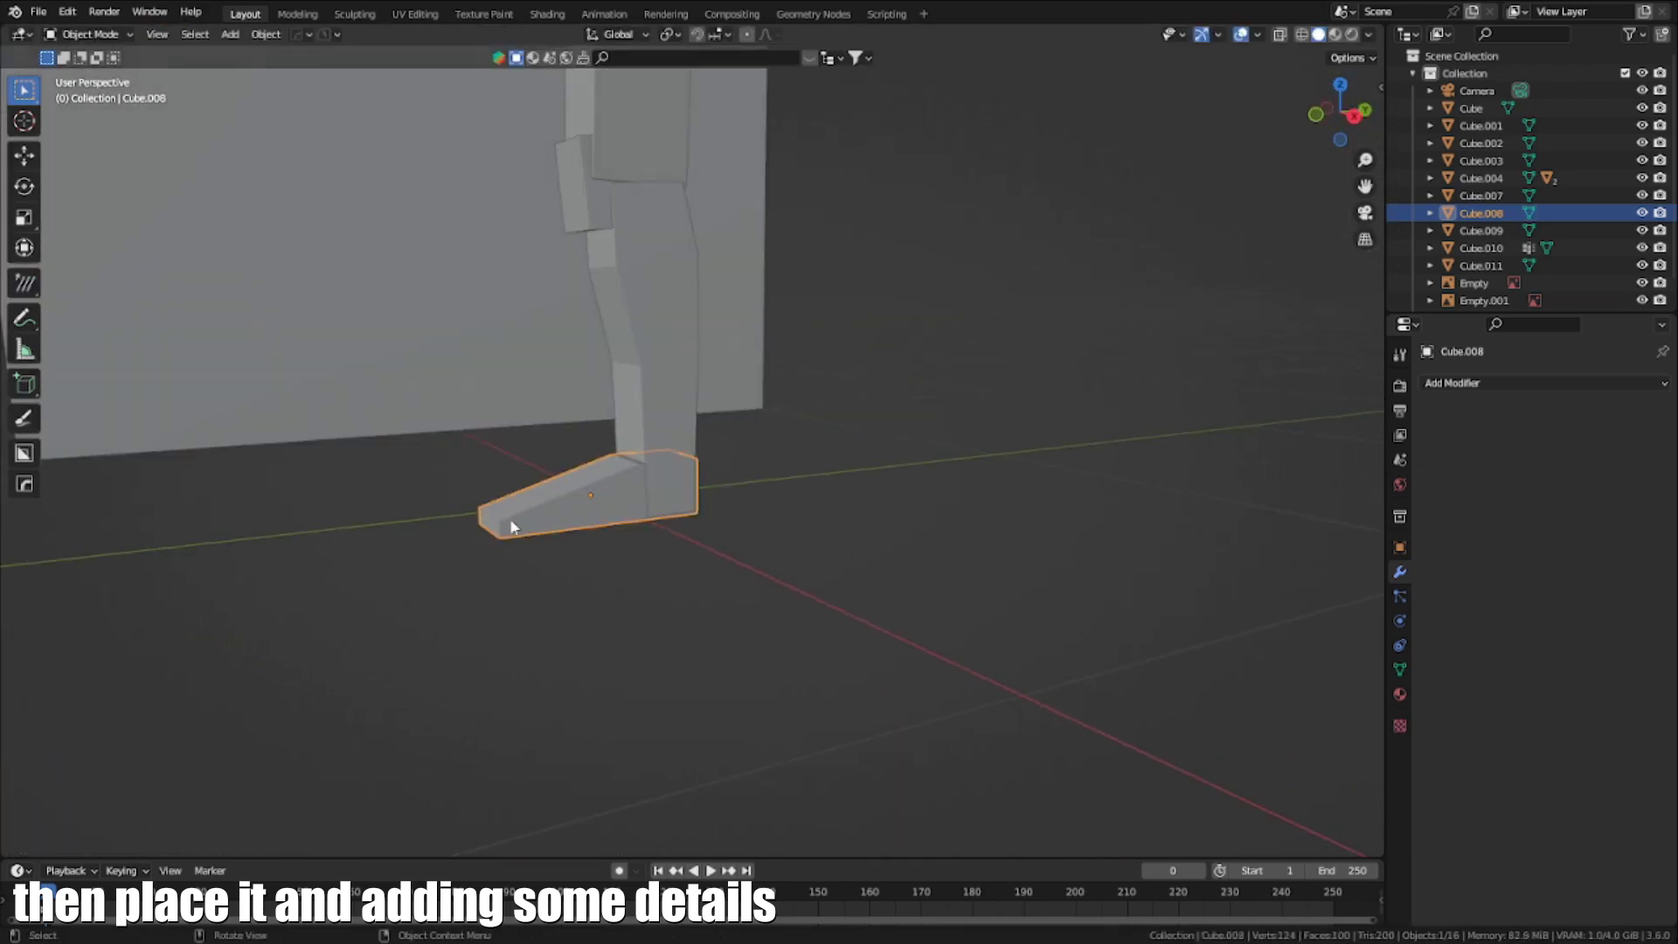
Annotate a guide line along the top of the reference foot, from the ankle to the toes
scroll(637, 494, "down", 5)
middle_click_drag(511, 520, 923, 437)
scroll(637, 492, "up", 8)
middle_click_drag(764, 370, 659, 483, "shift")
scroll(659, 484, "up", 4)
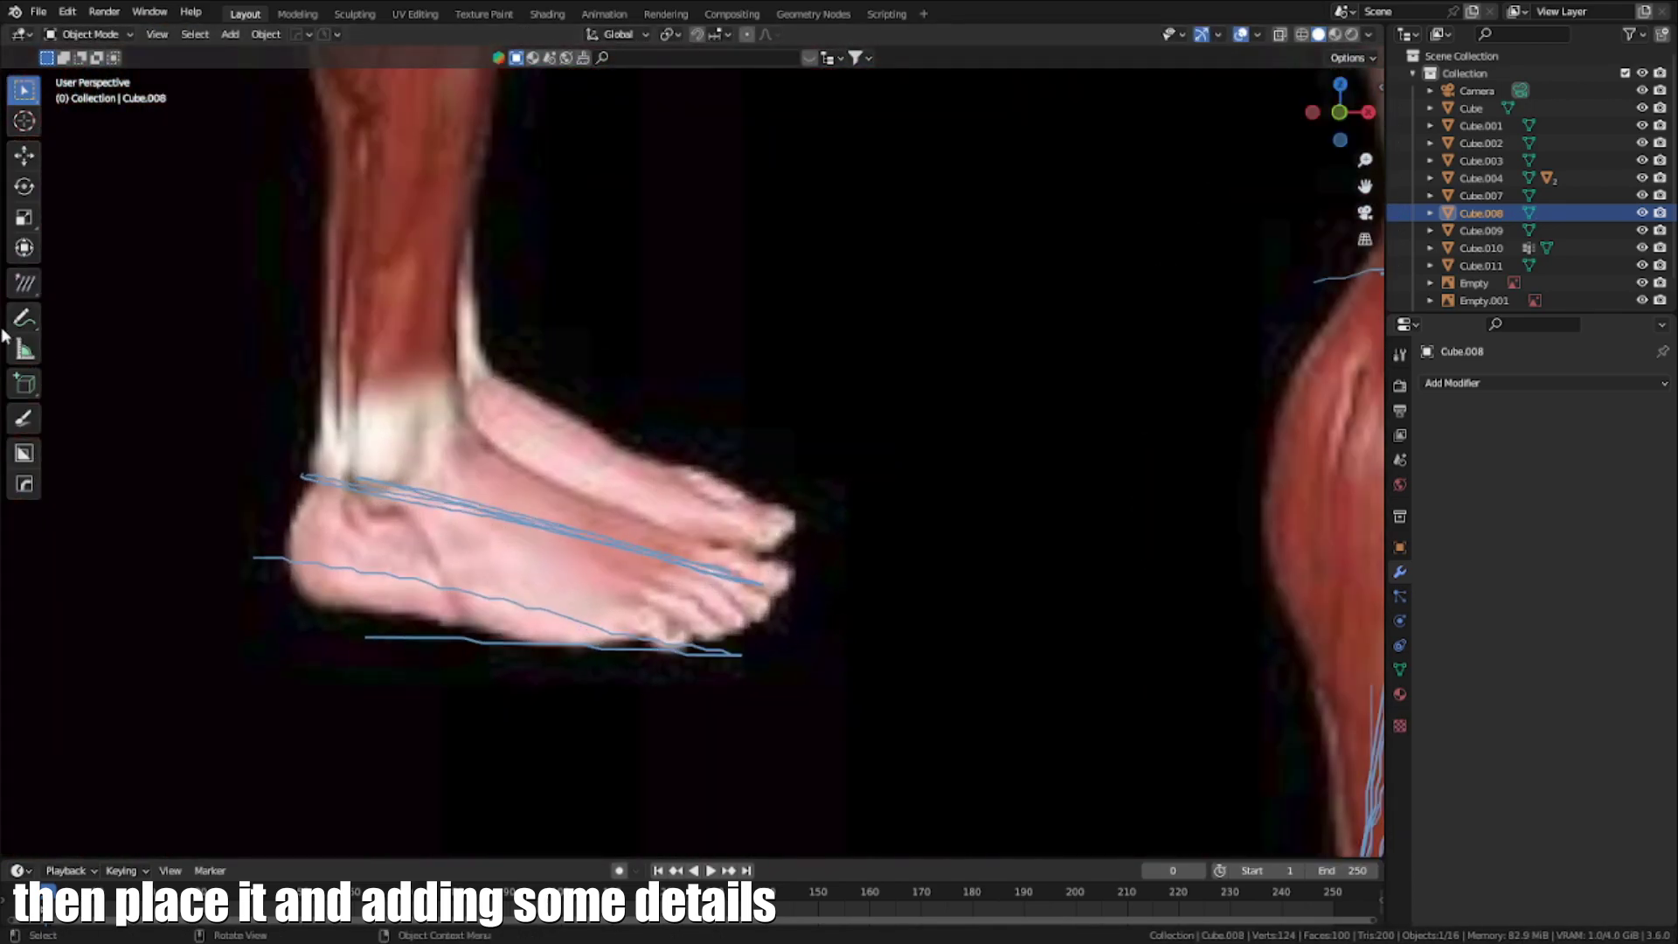
left_click(24, 317)
left_click_drag(472, 434, 769, 559)
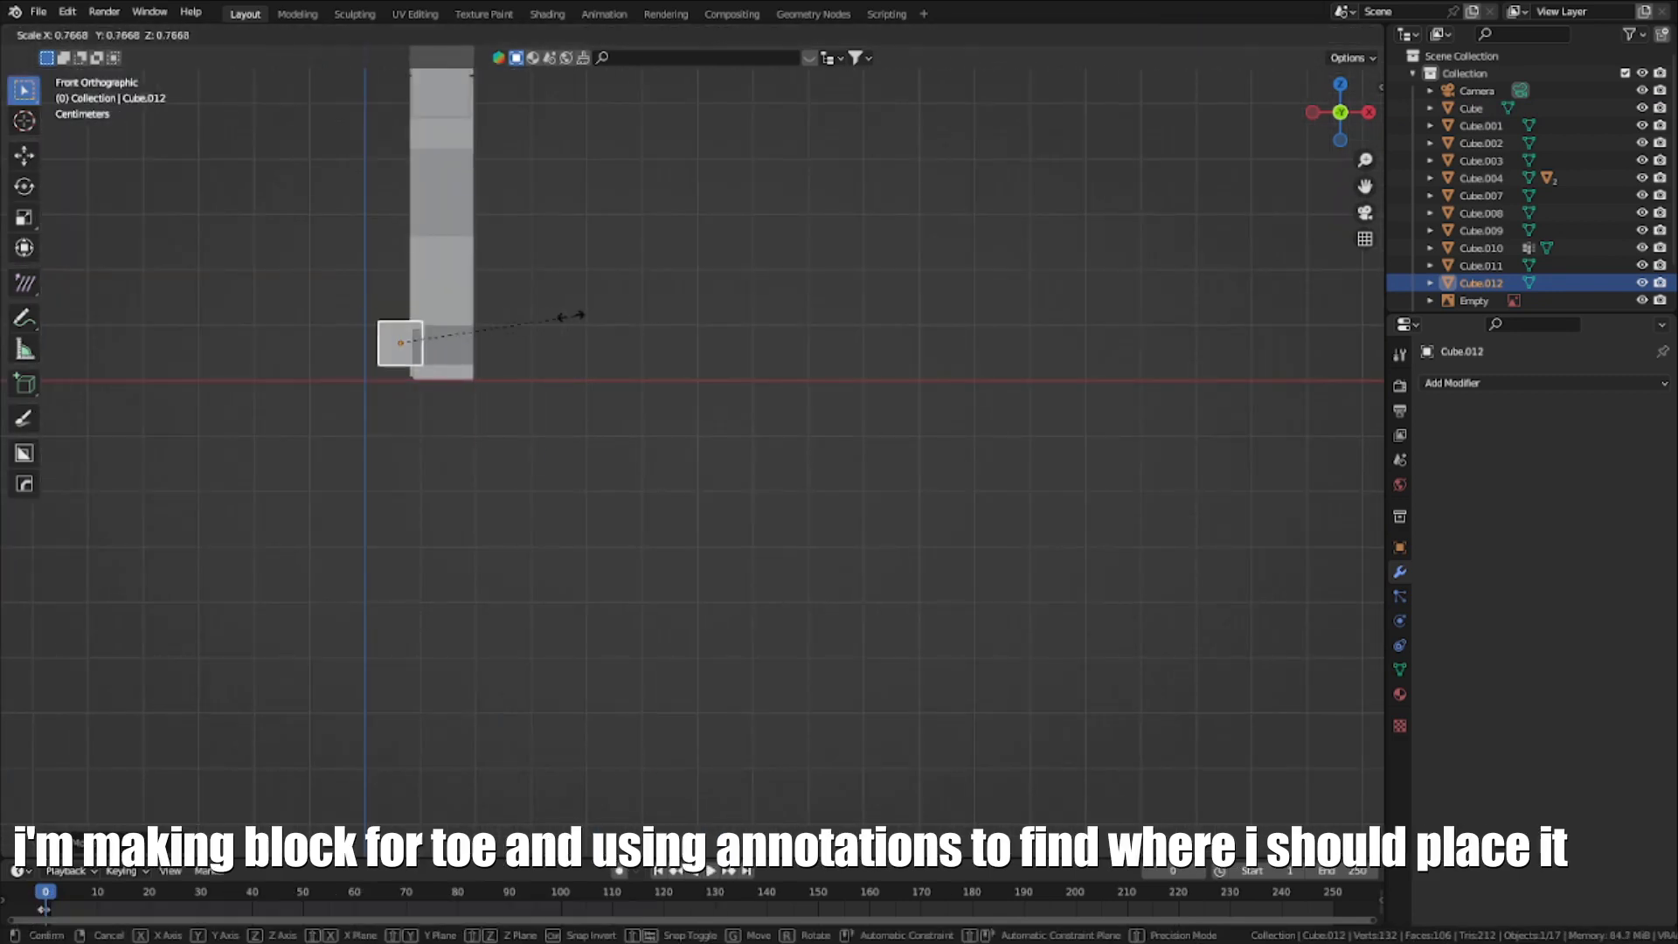
Scale the new toe cube down and move it along Y in front of the foot block
key("KP_3")
scroll(507, 320, "up", 2)
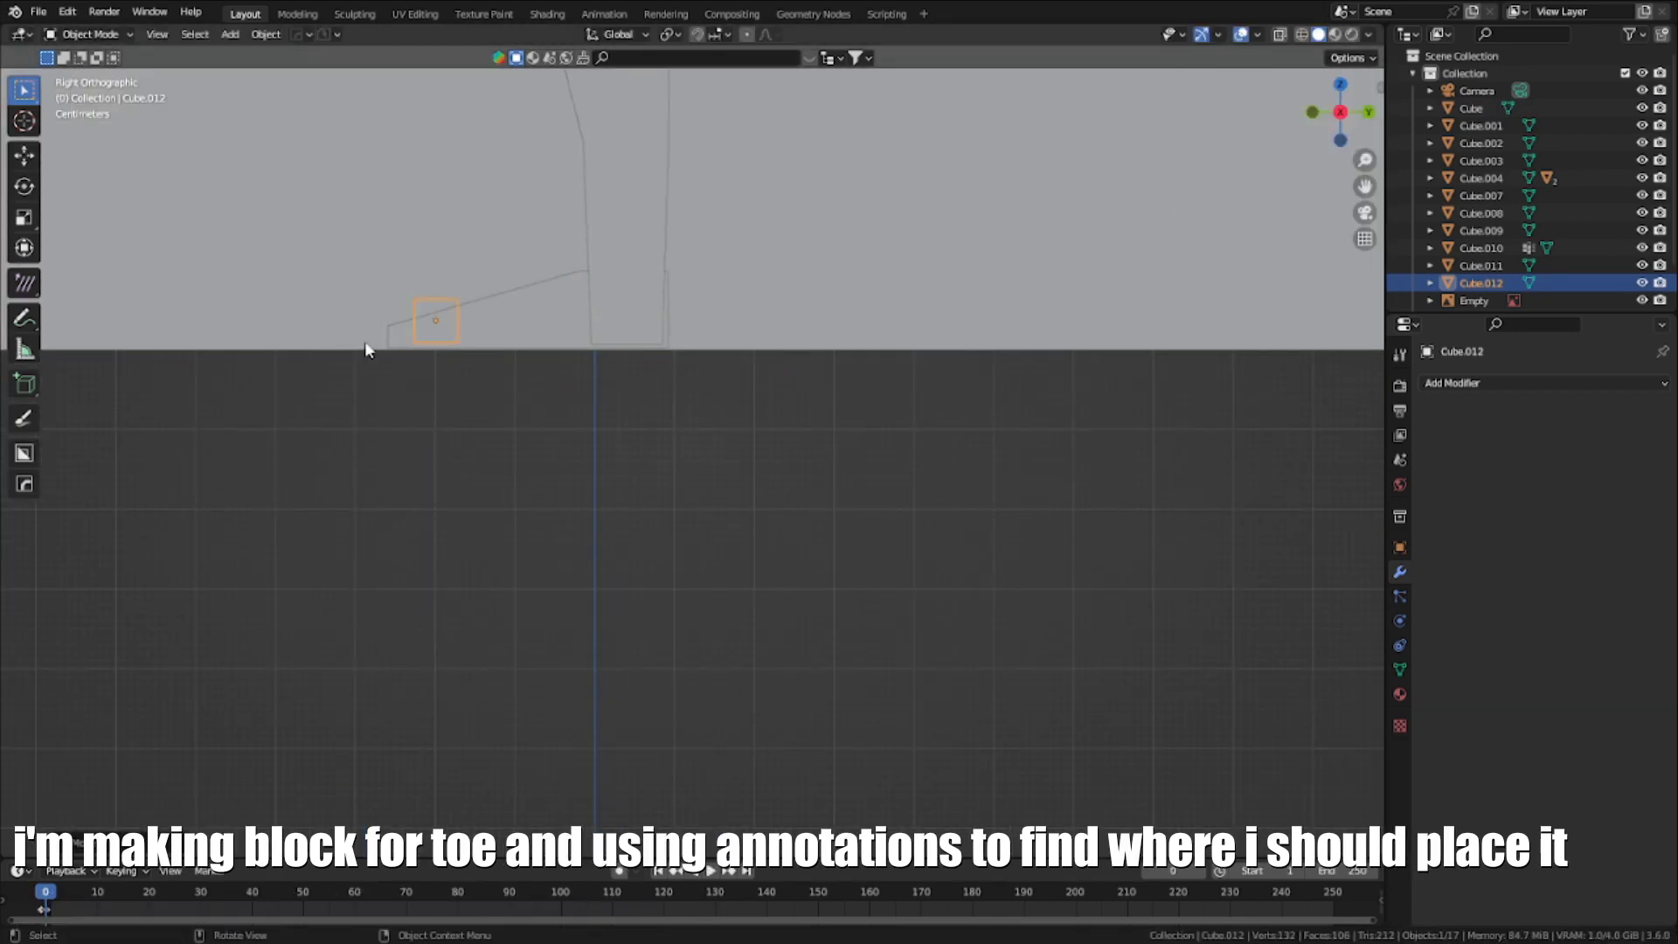
middle_click_drag(365, 343, 727, 419)
scroll(727, 419, "up", 2)
middle_click_drag(539, 365, 752, 487, "shift")
key("s")
left_click(750, 514)
key("g")
key("y")
left_click(823, 578)
Annotate a lengthwise centre line and two cross lines on the top surface of the foot block
left_click(752, 487)
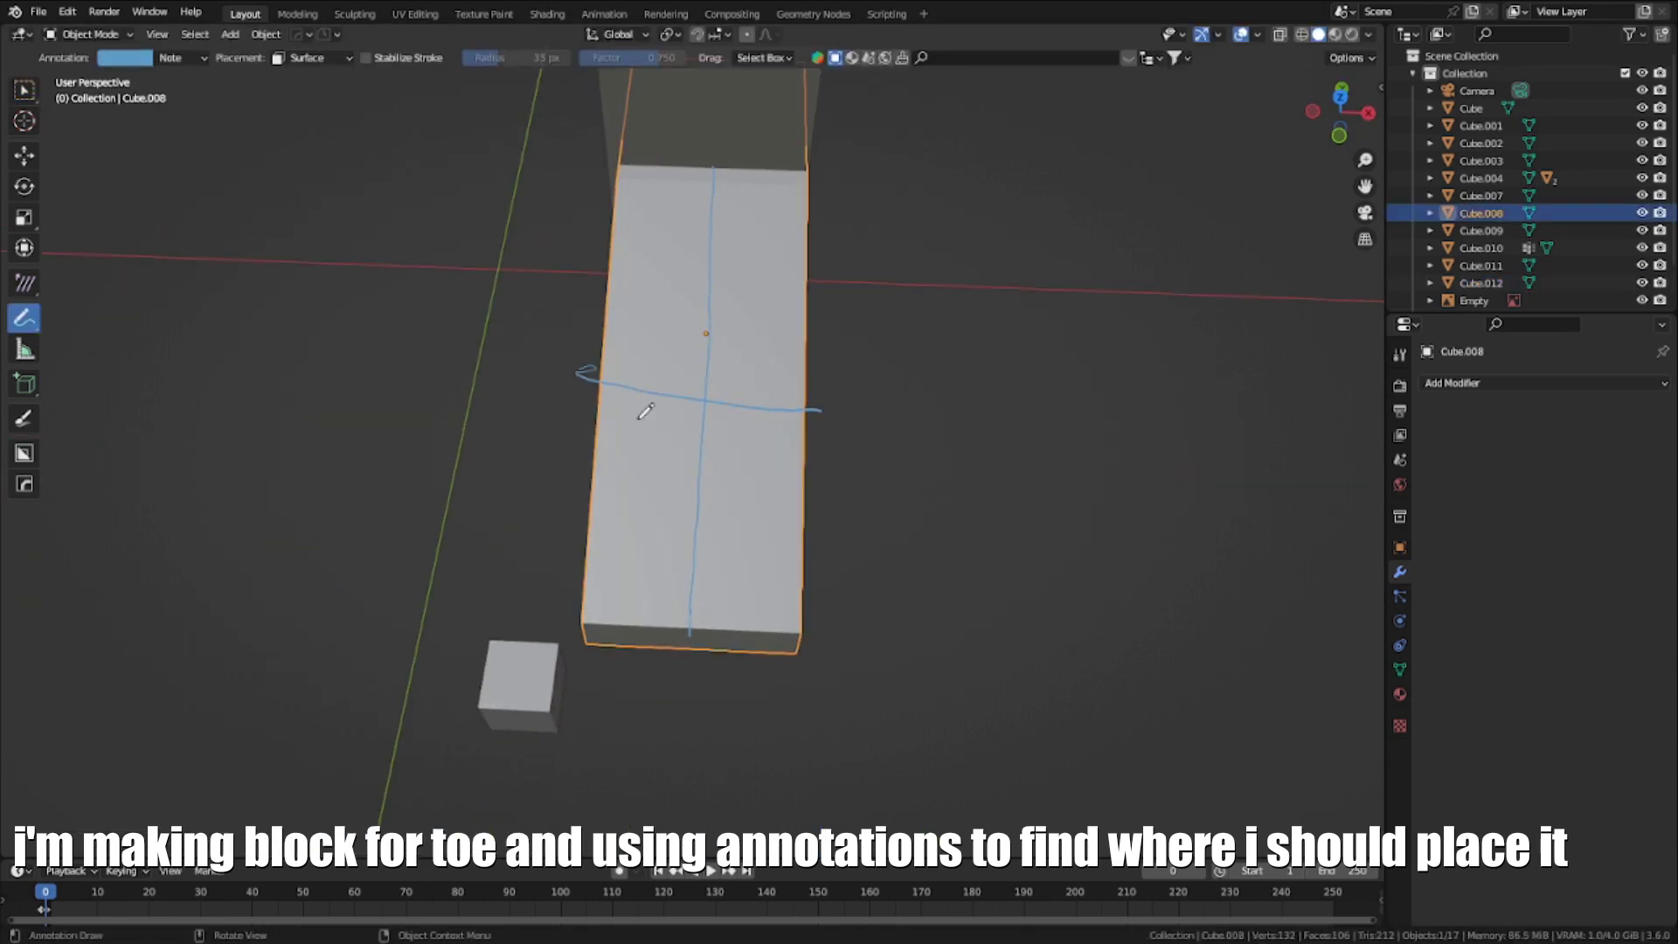
mouse_move(728, 520)
middle_mouse_down()
mouse_move(648, 472)
mouse_move(678, 406)
middle_mouse_up()
key("w")
scroll(678, 406, "up", 4)
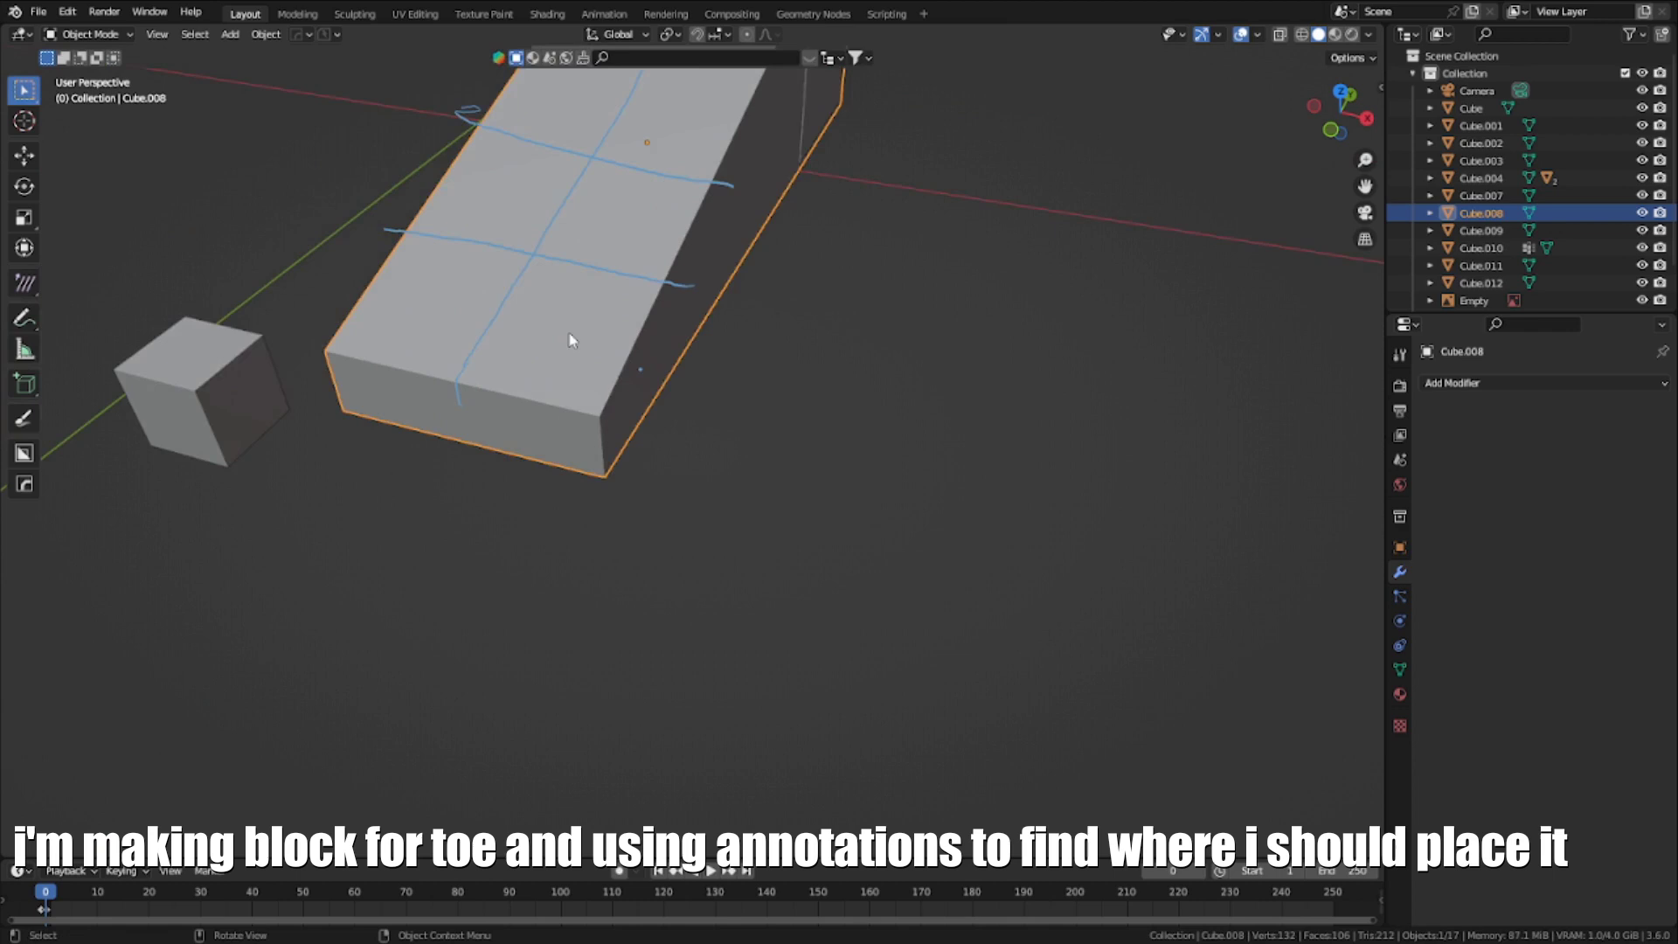
Add a loop cut across the front part of the foot block, between the two annotated cross lines
middle_click_drag(569, 337, 591, 446)
key("Tab")
key("ctrl+r")
left_click(559, 263)
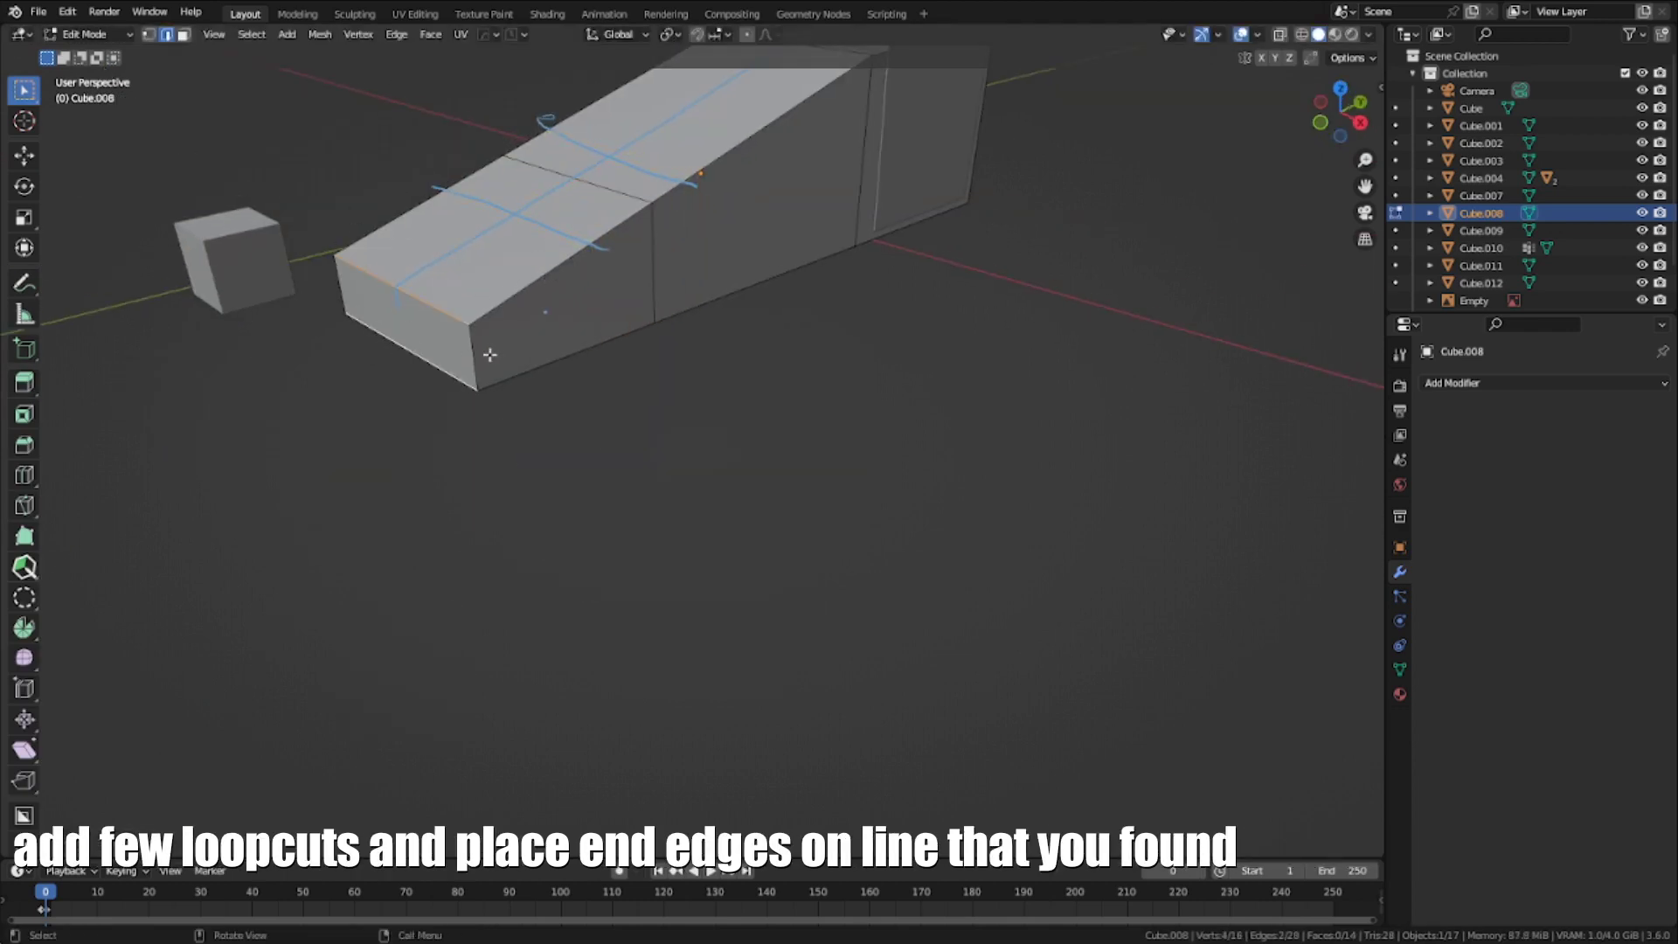
Move the foot block's front edges along Y to align the toe end with the annotated guides
middle_click_drag(490, 354, 650, 459)
key("g")
key("y")
left_click(554, 265)
left_click(549, 194)
key("KP_3")
key("Tab")
key("Tab")
scroll(650, 459, "up", 1)
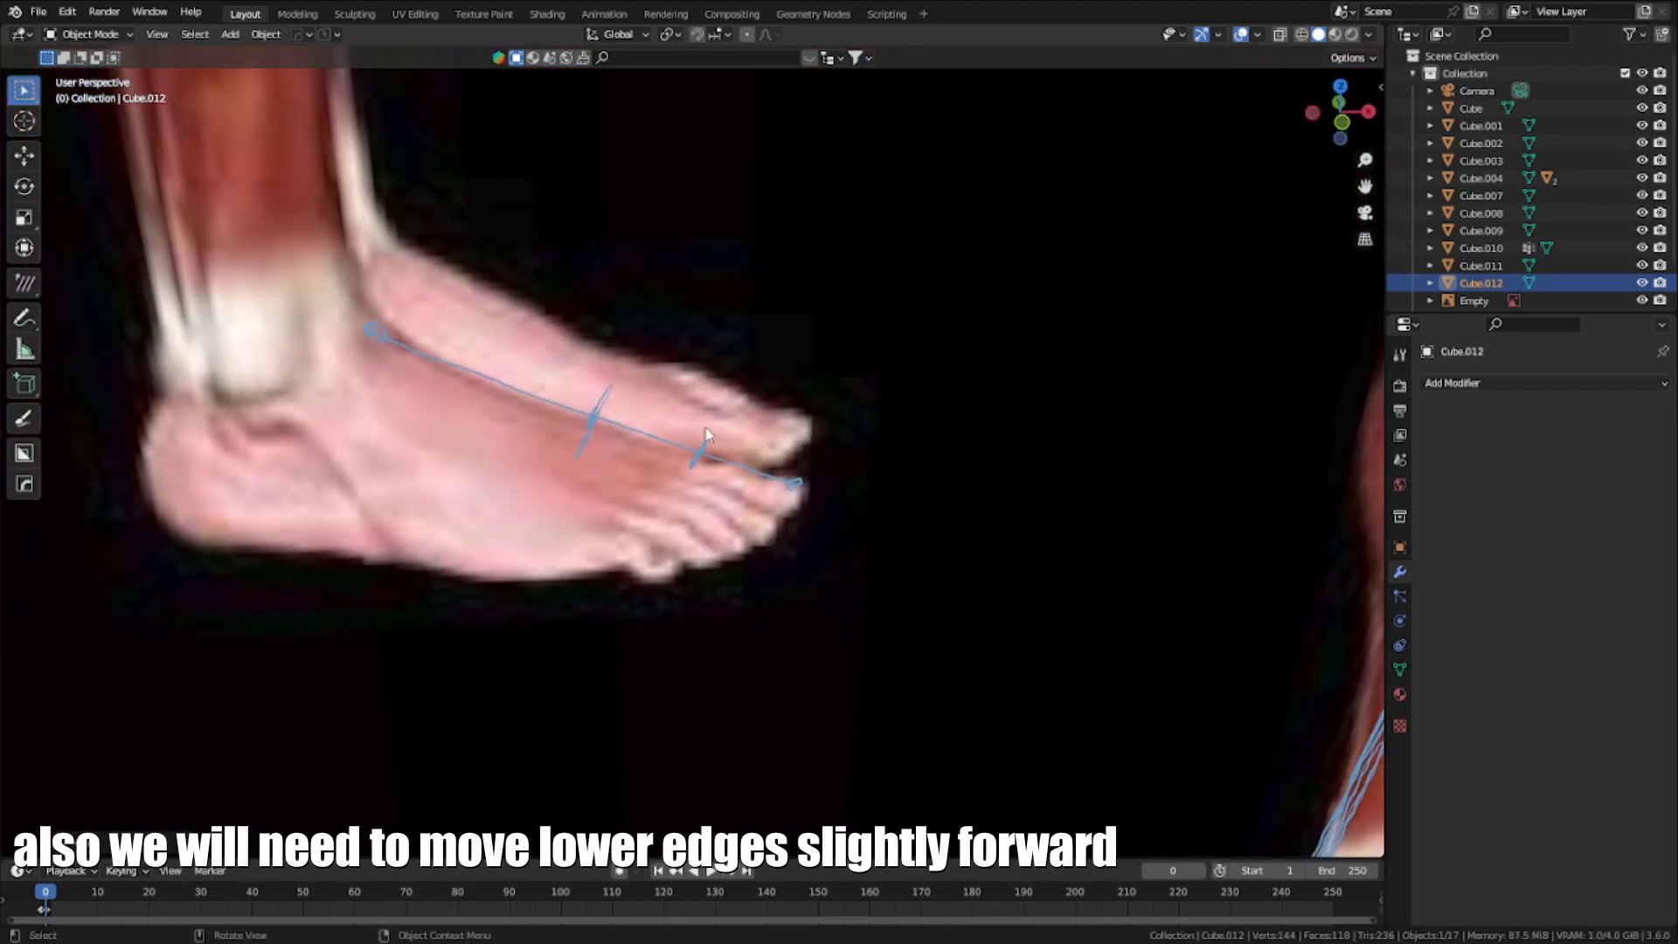
Scale the toe cube down to fit the foot's front end and duplicate it to form further toes
middle_click_drag(708, 434, 712, 402)
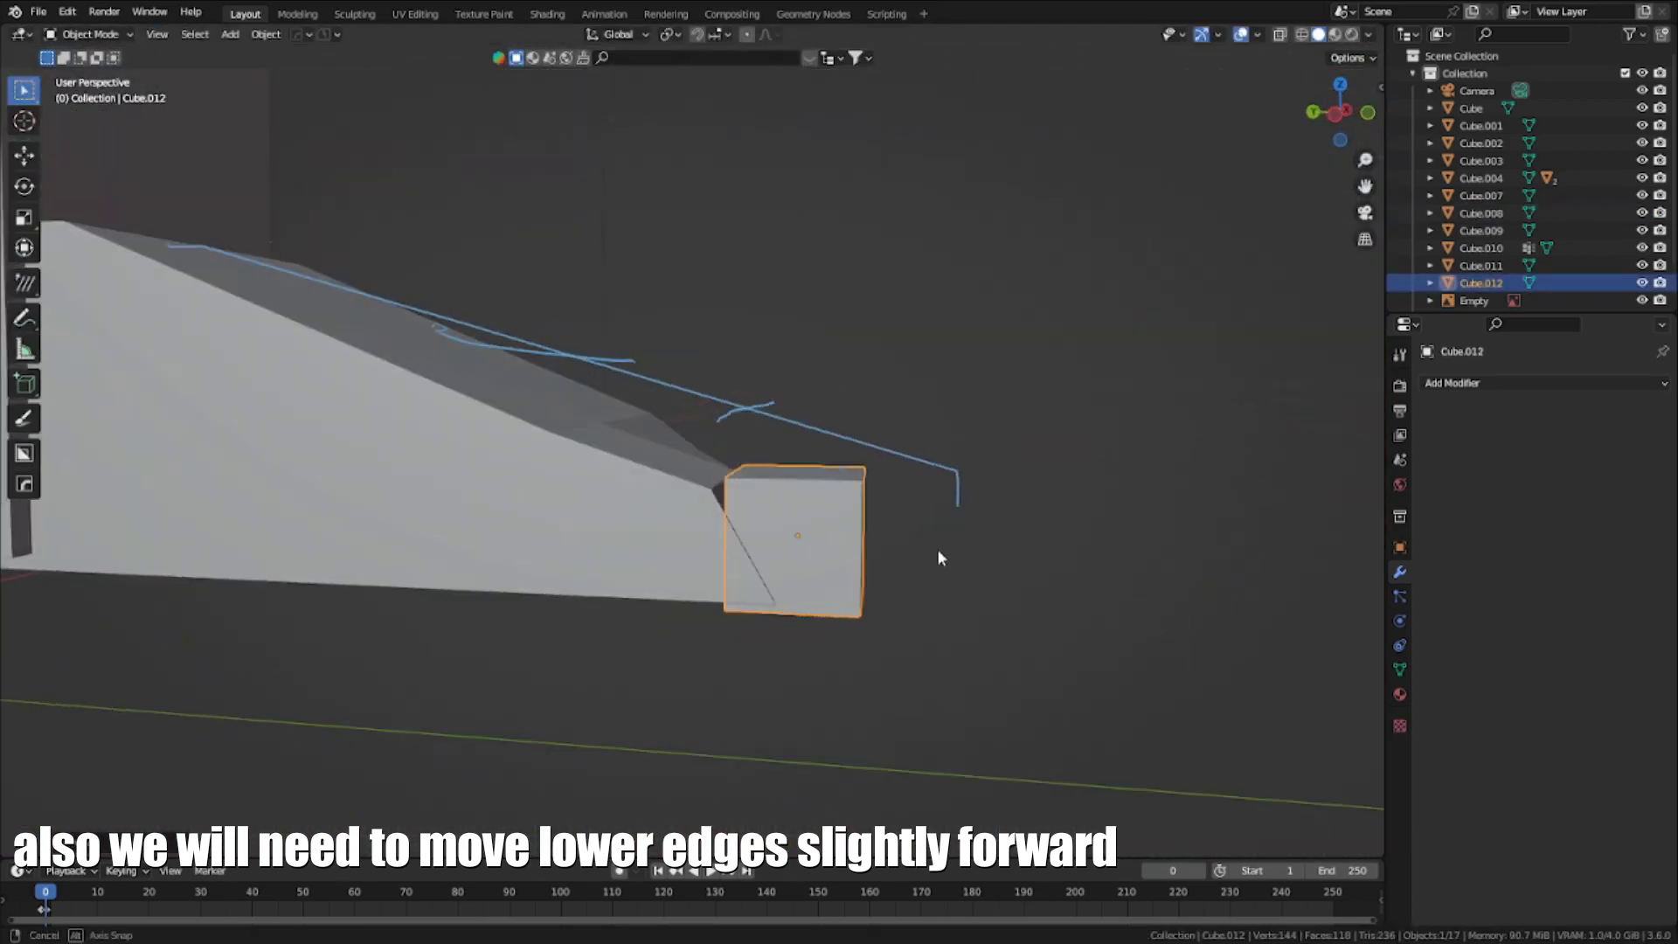
key("s")
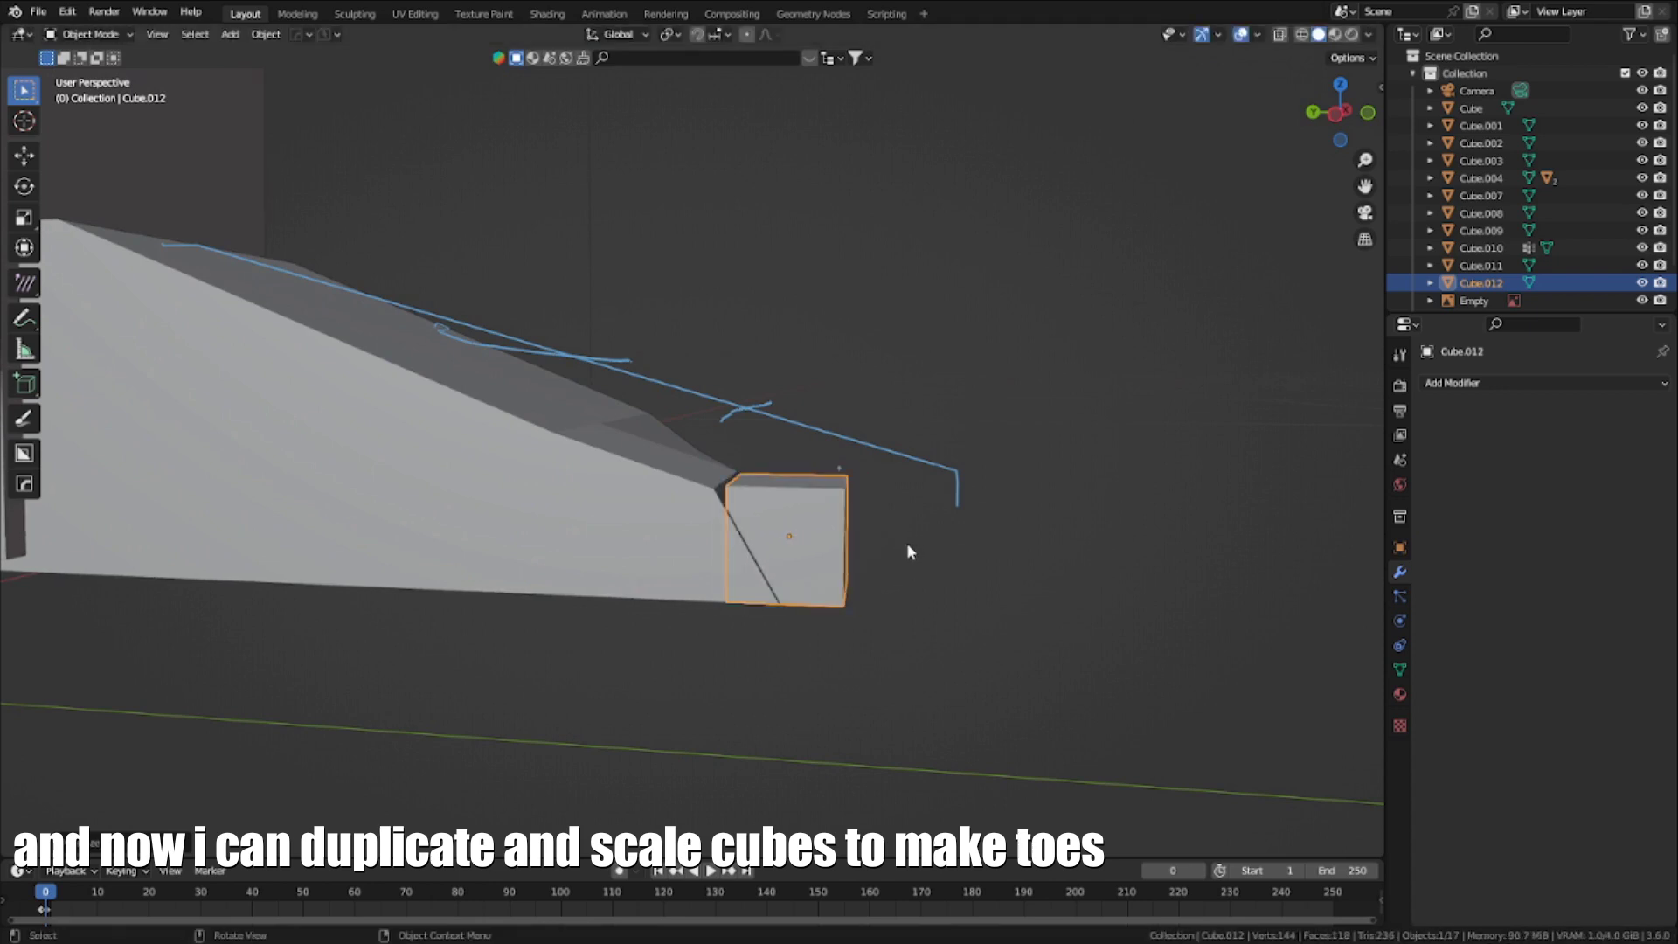
middle_click_drag(908, 544, 867, 481)
key("shift+d")
left_click(1080, 530)
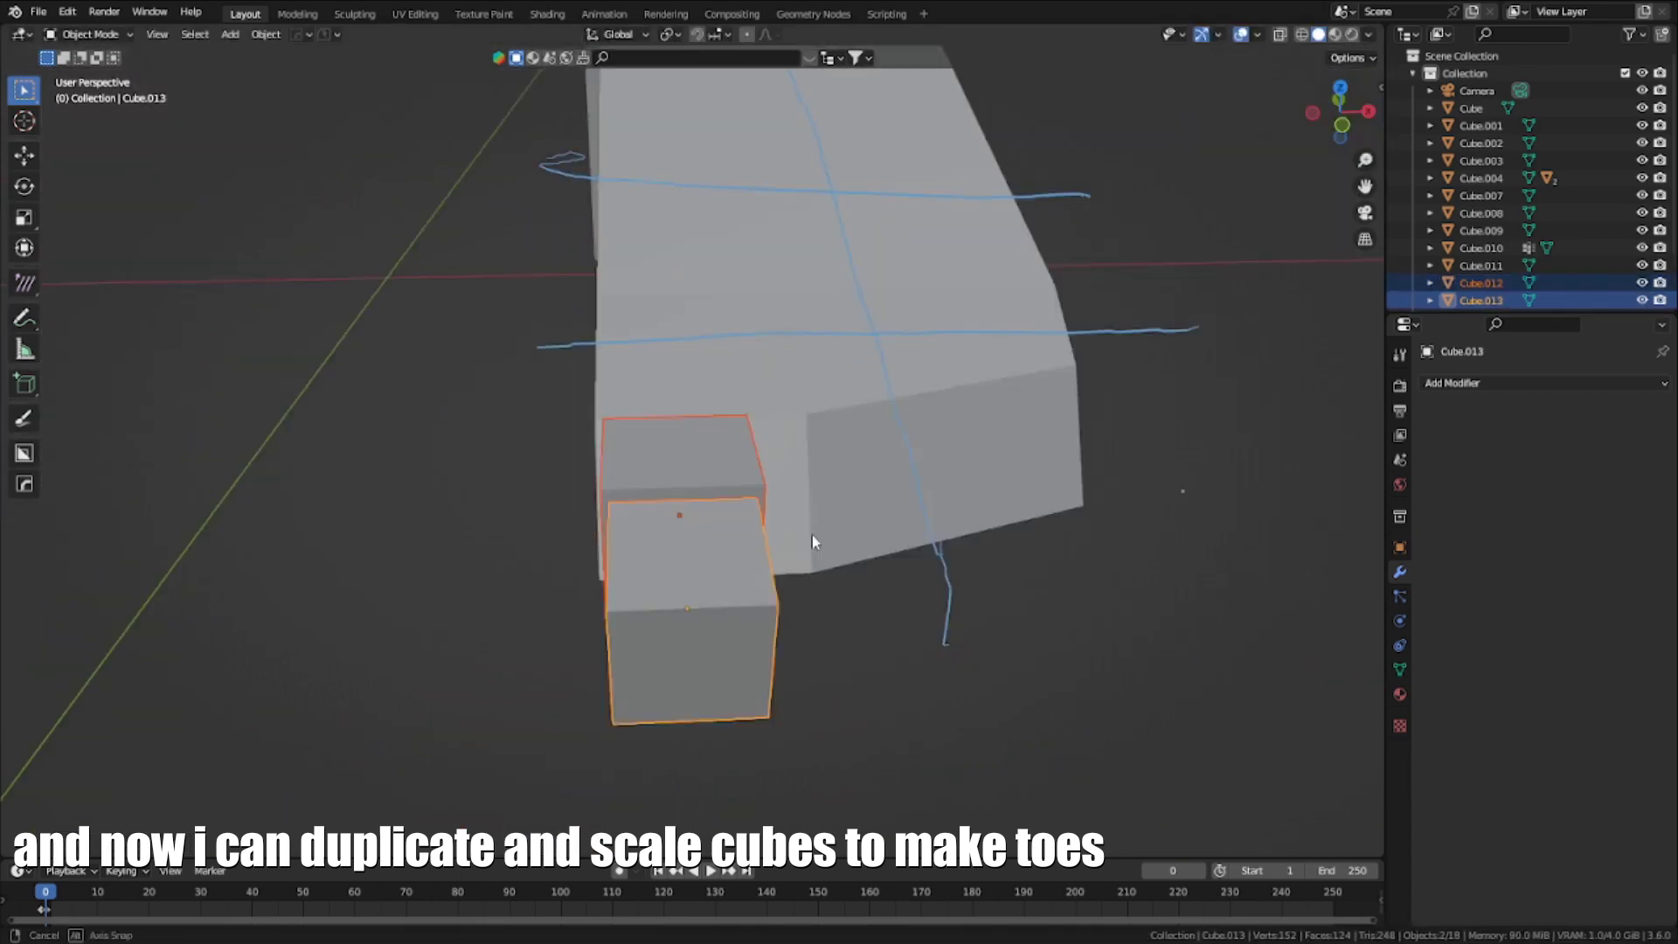
key("shift+d")
key("s")
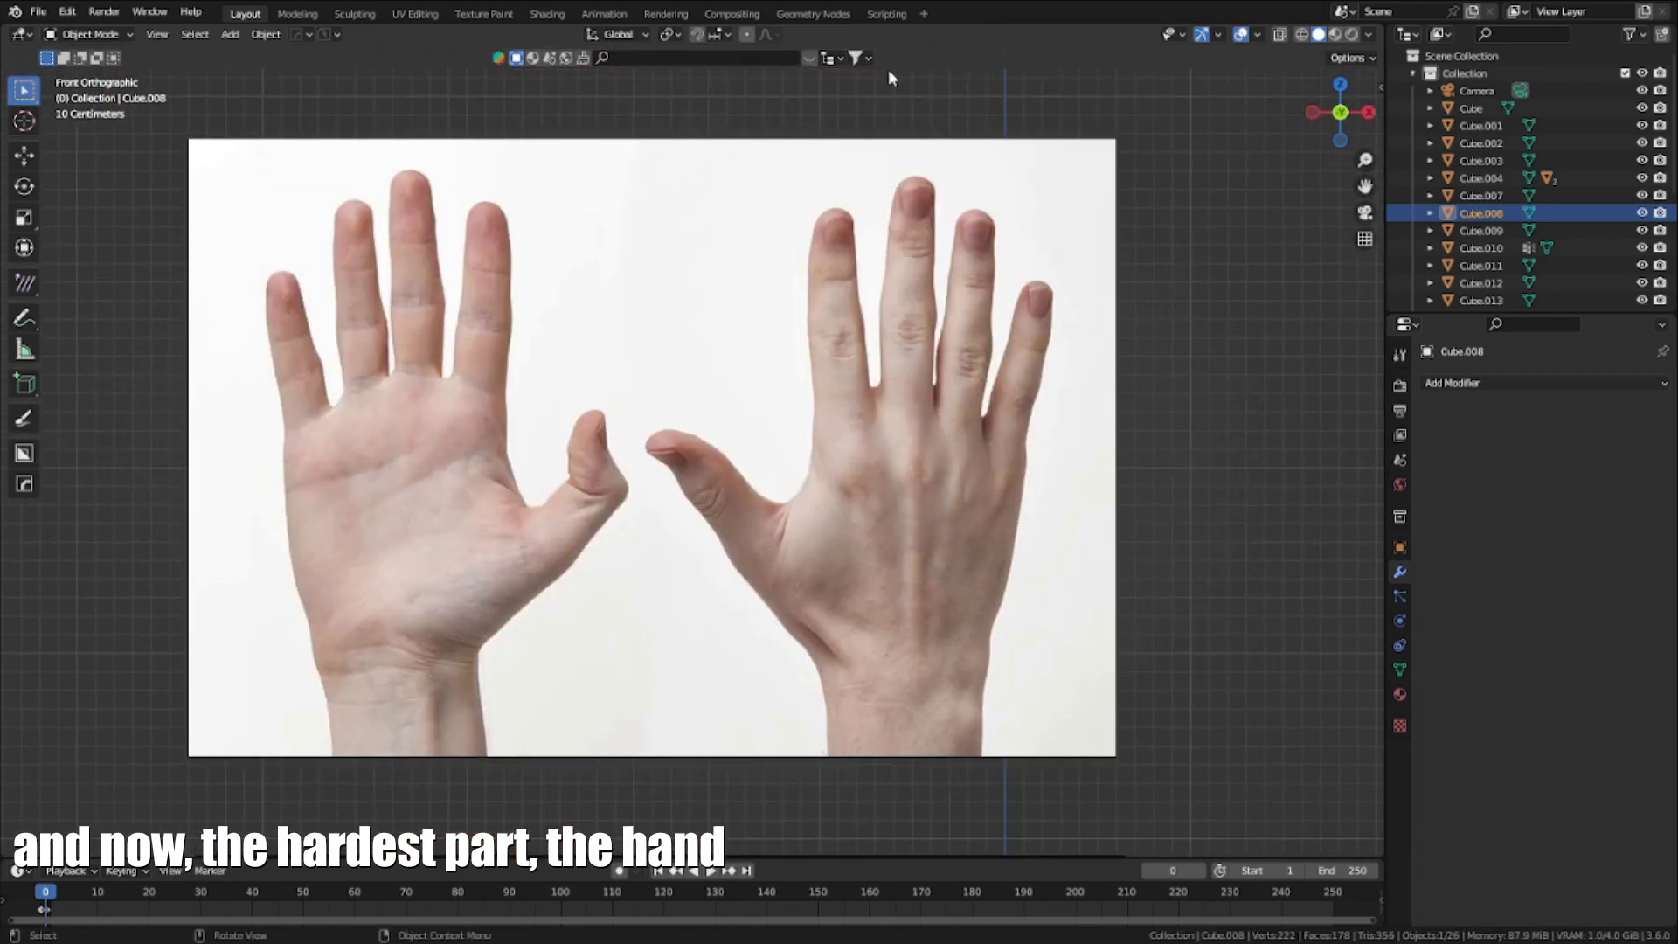
Annotate a pentagonal palm outline on the back-of-hand reference image
scroll(884, 537, "down", 1)
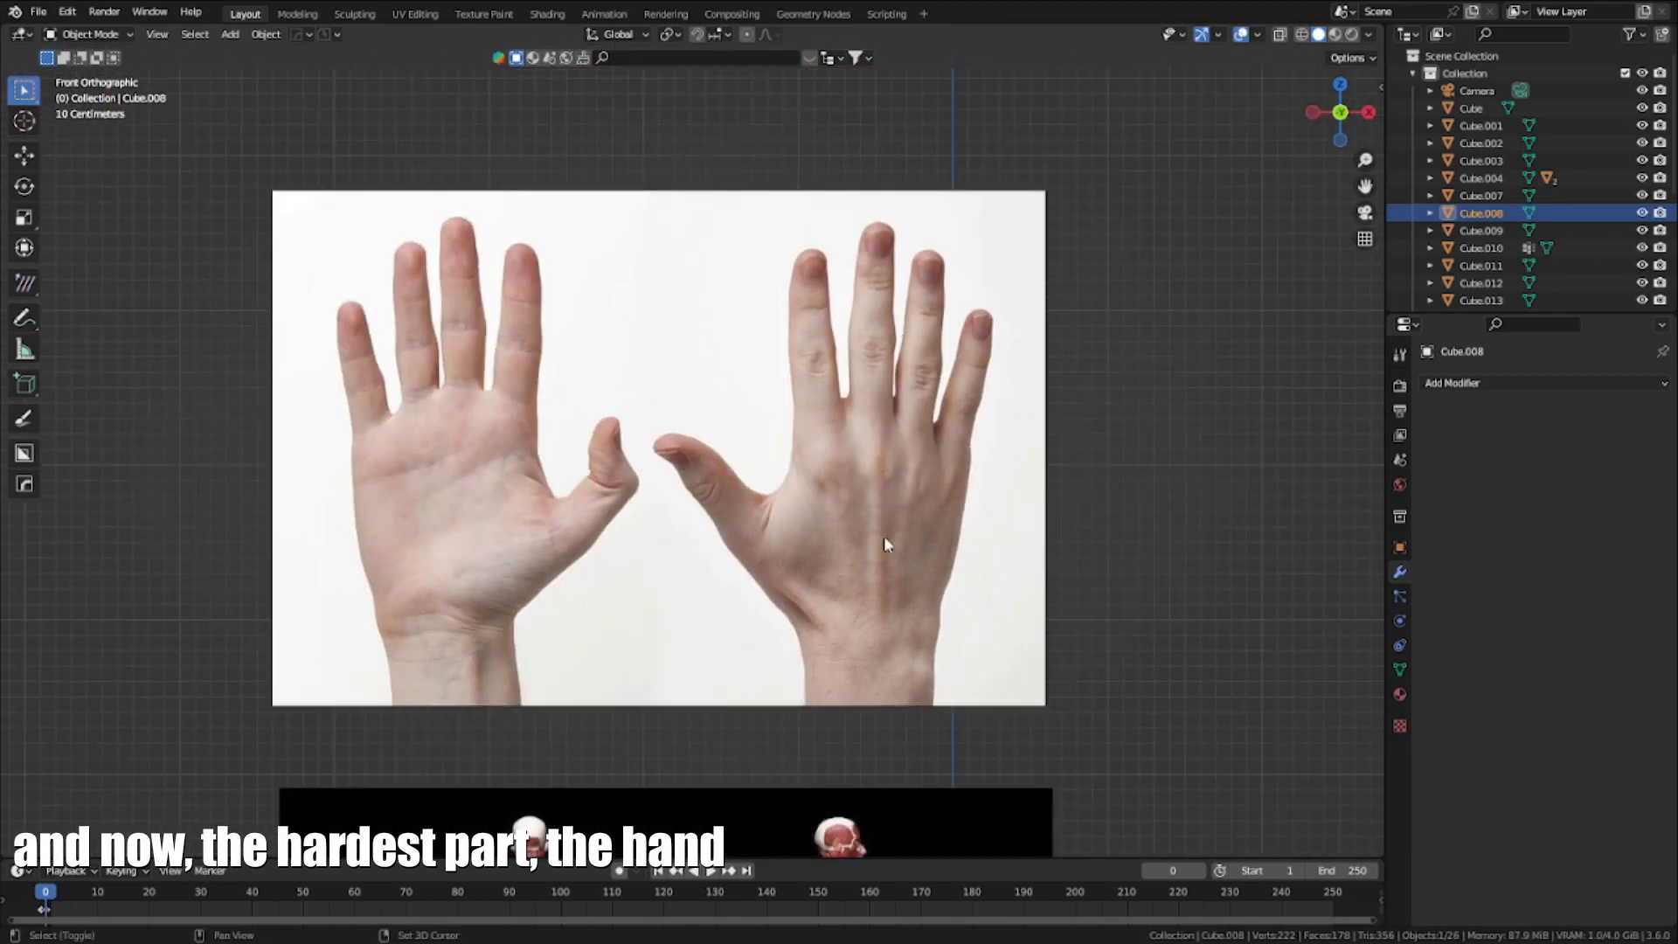
middle_click_drag(883, 536, 792, 458, "shift")
scroll(791, 458, "up", 1)
left_click(24, 318)
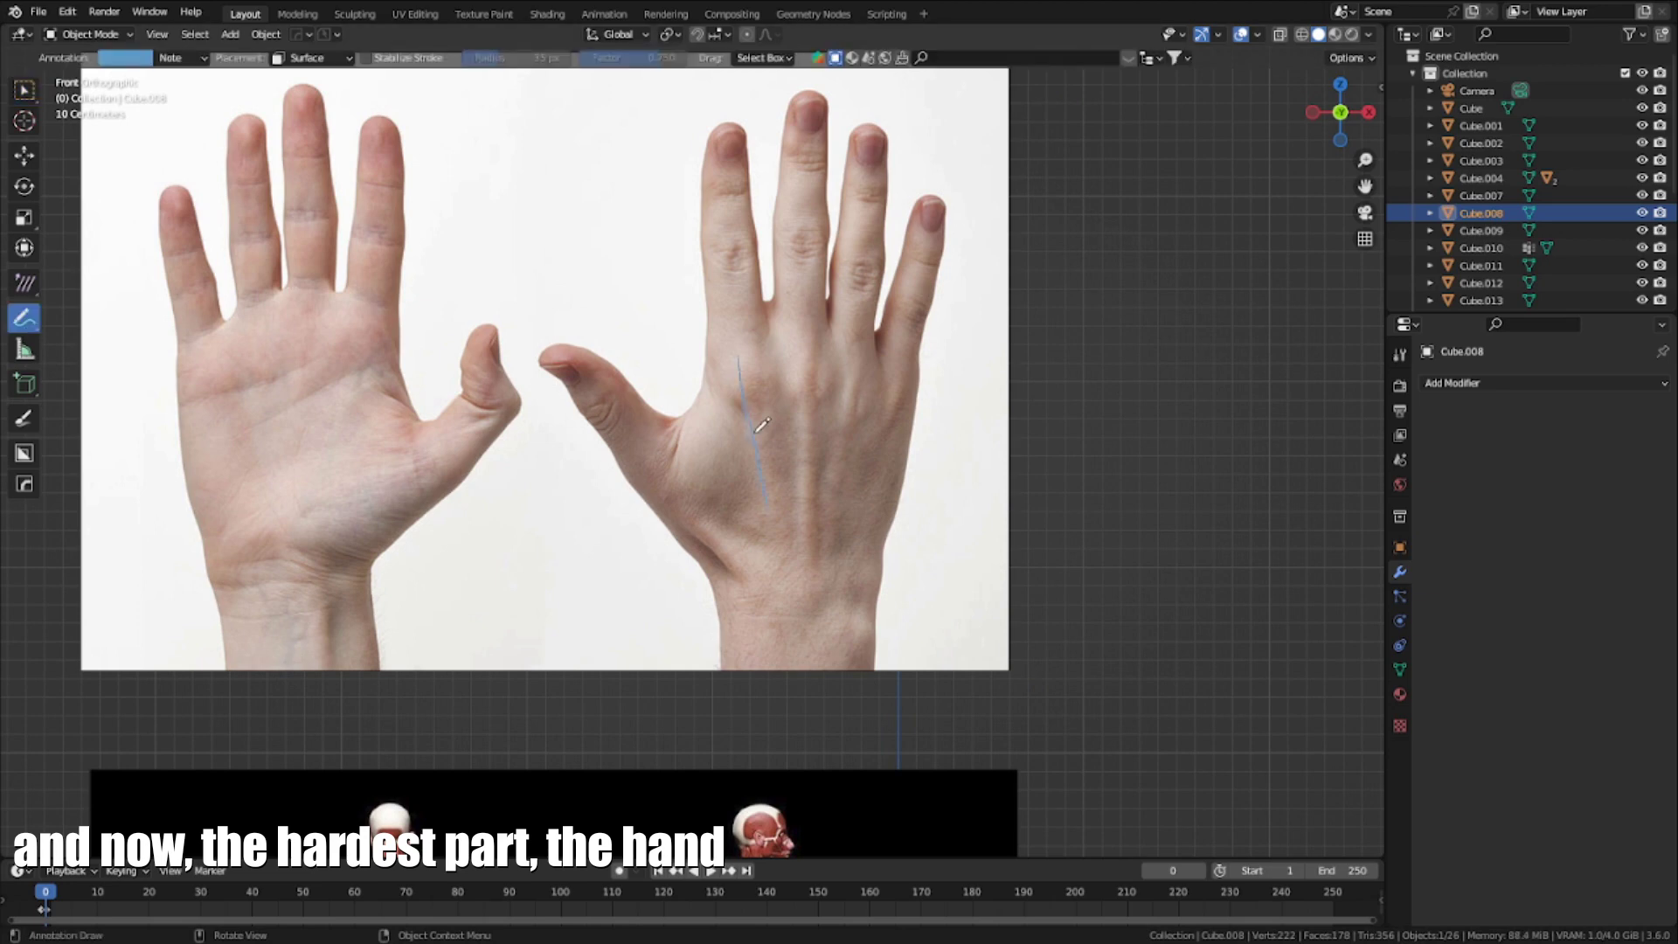
left_click_drag(749, 379, 909, 399)
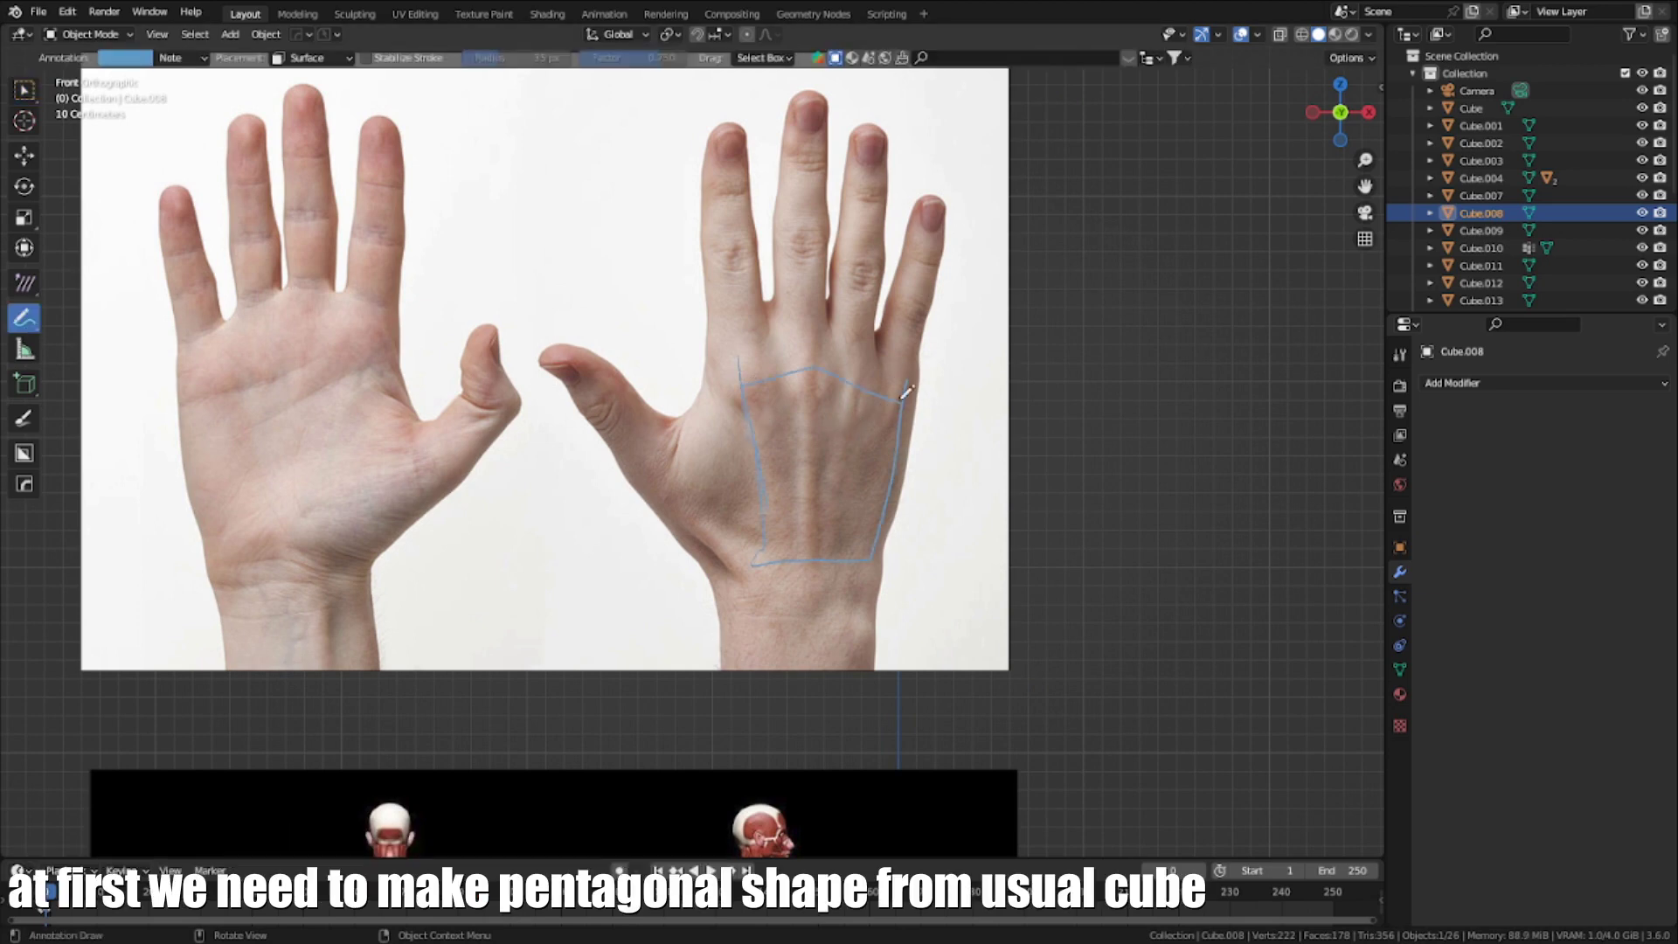
Flatten the cube at the end of the forearm along Z into a palm slab
scroll(931, 451, "down", 2)
middle_click_drag(955, 498, 234, 396)
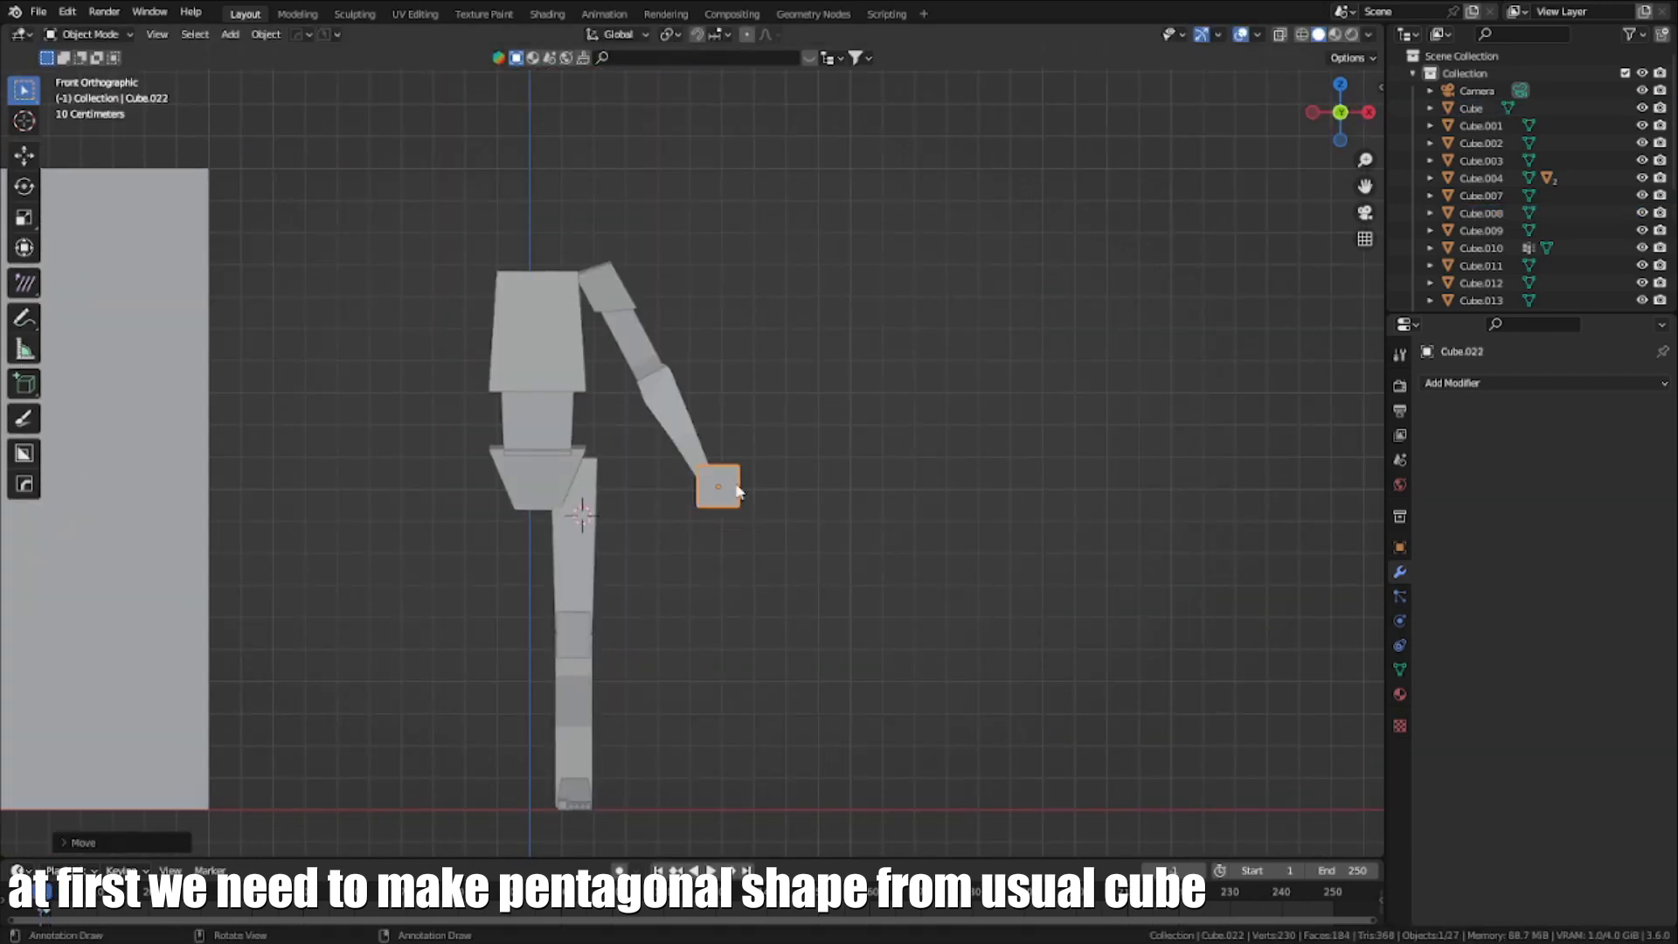
key("s")
key("z")
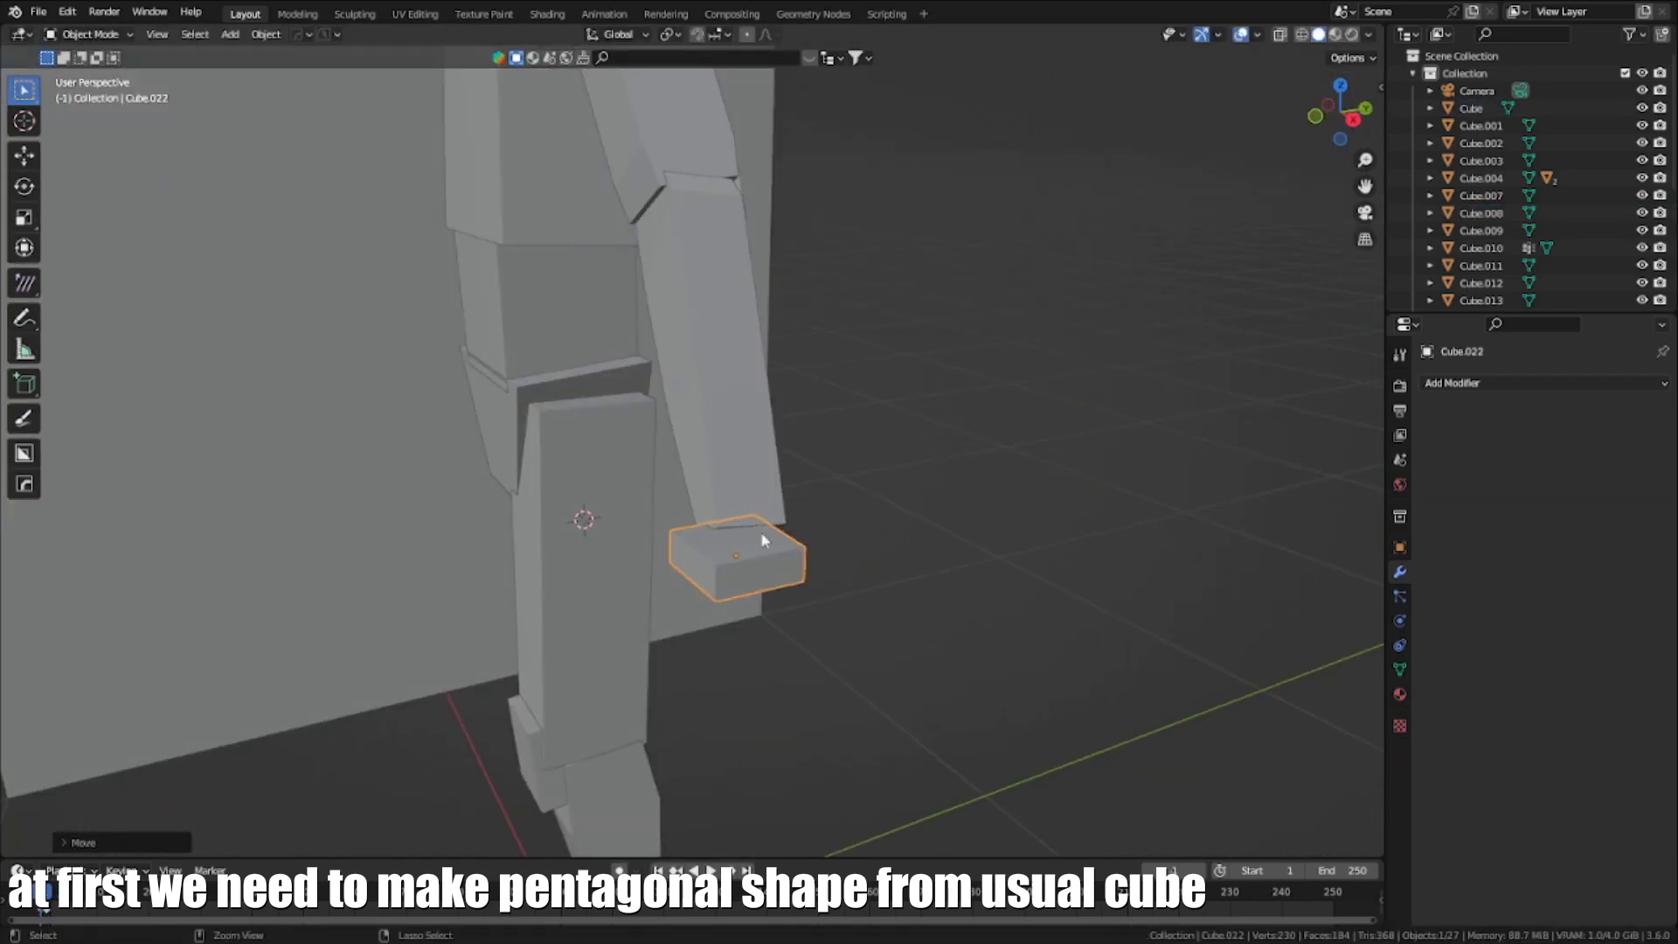
middle_click_drag(763, 541, 789, 518)
scroll(788, 517, "up", 2)
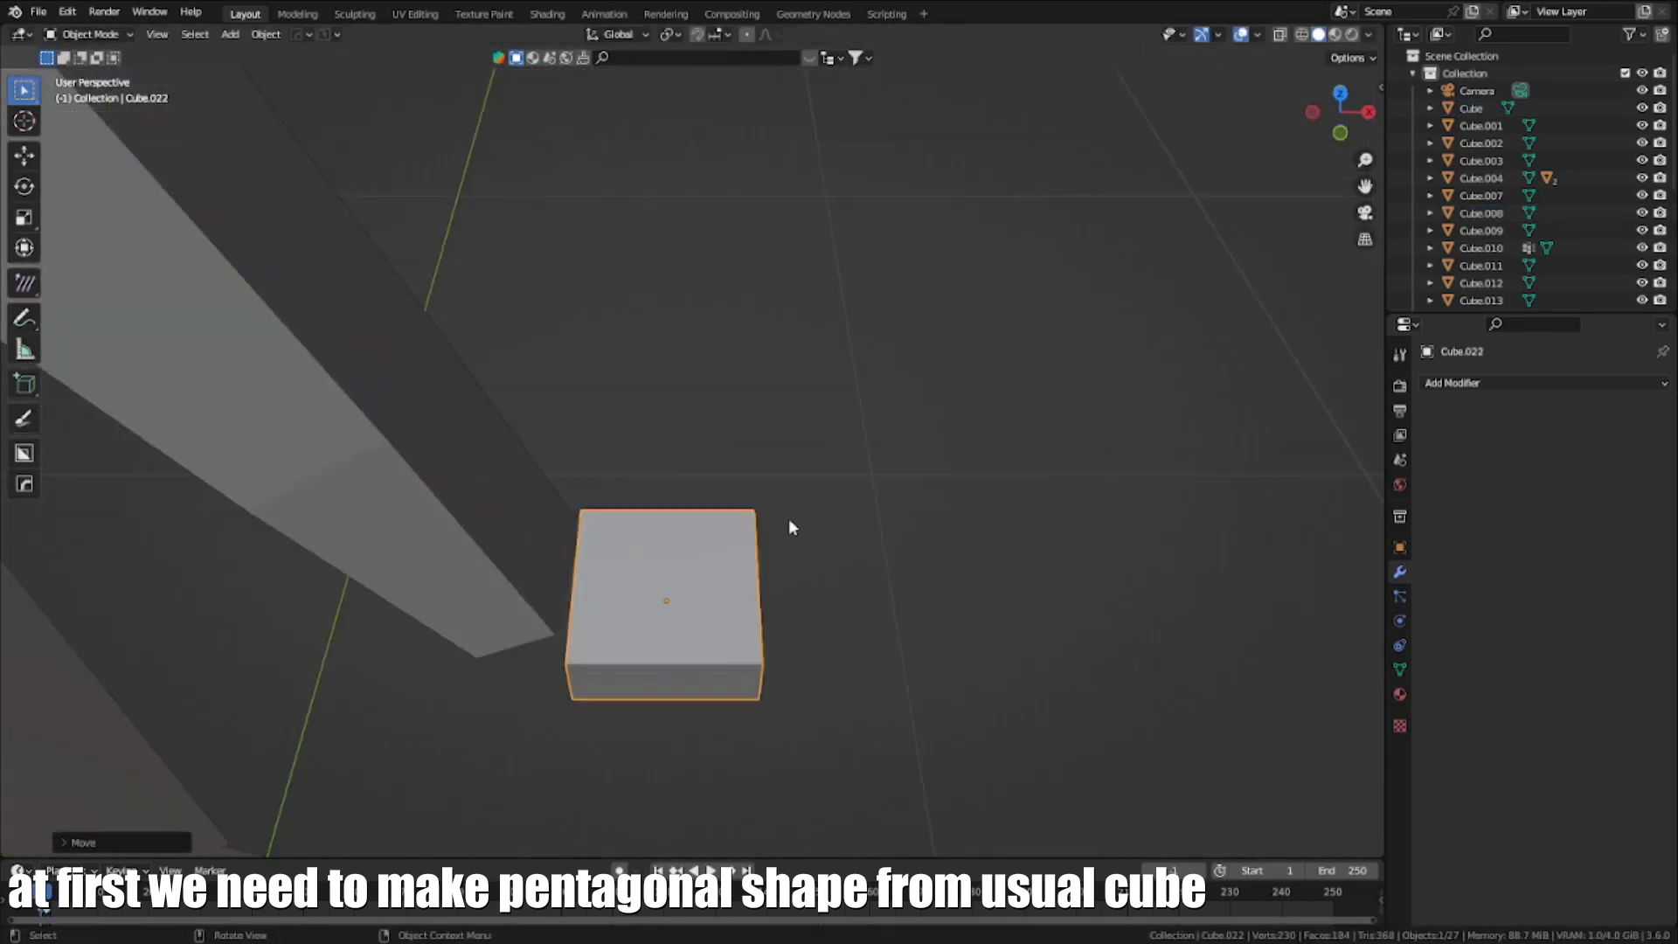
Add a centred loop cut along the palm block and pull its outer end edge outward to form a pentagon
key("Tab")
middle_click_drag(666, 592, 588, 578)
key("ctrl+r")
key("KP_1")
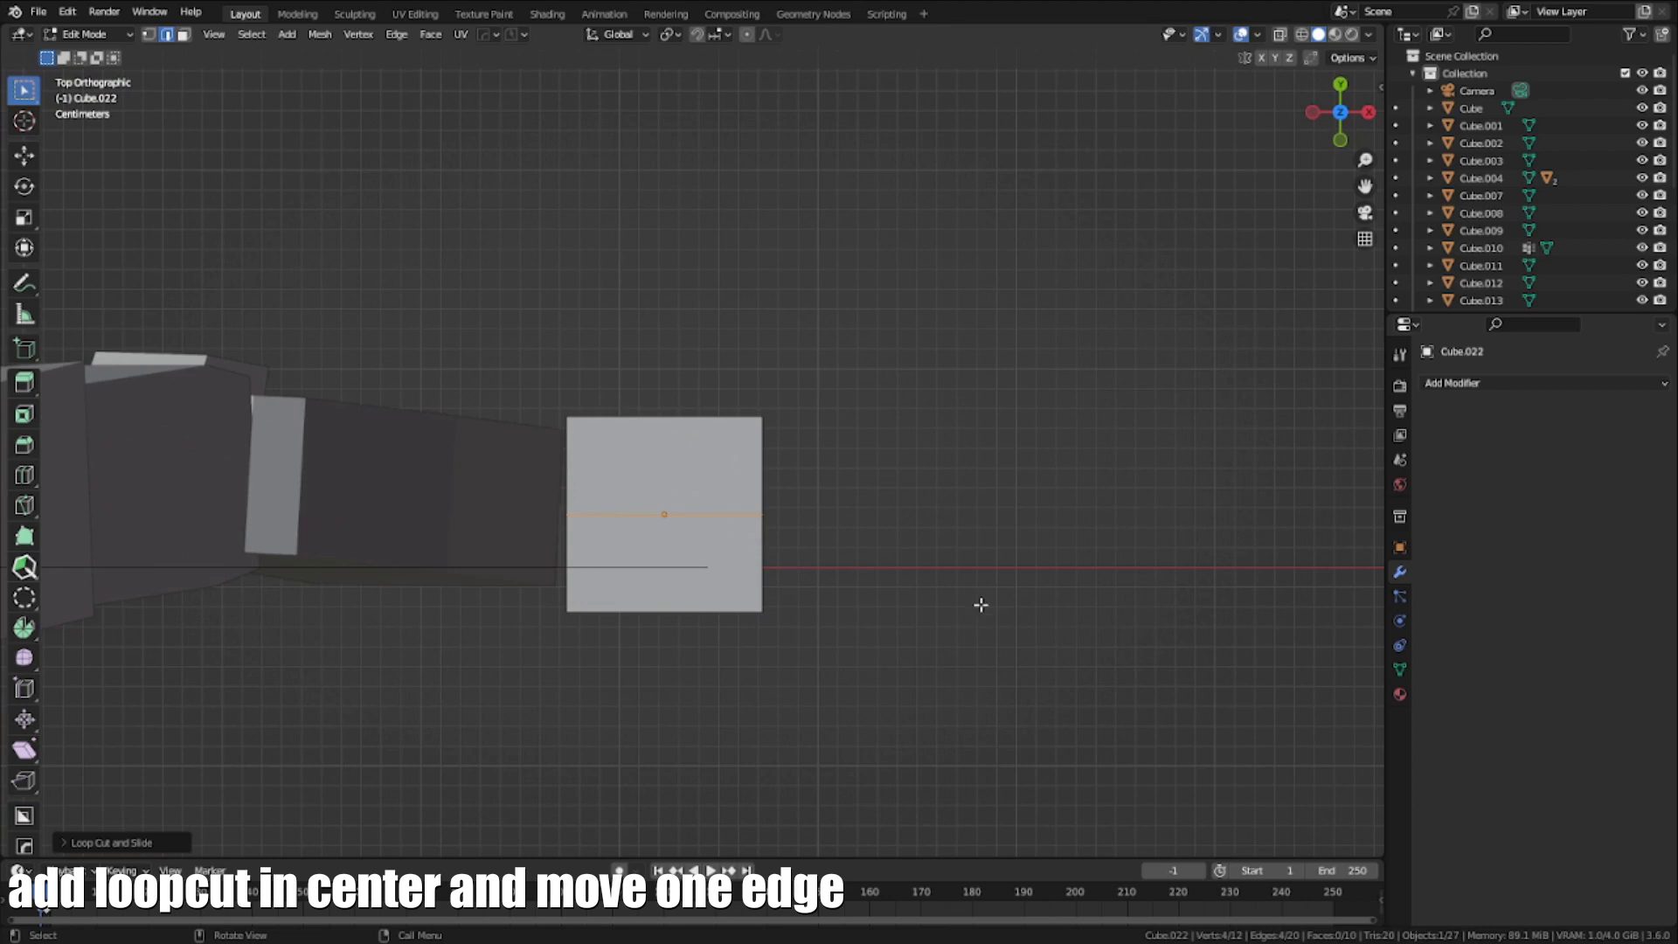
middle_click_drag(980, 603, 613, 463)
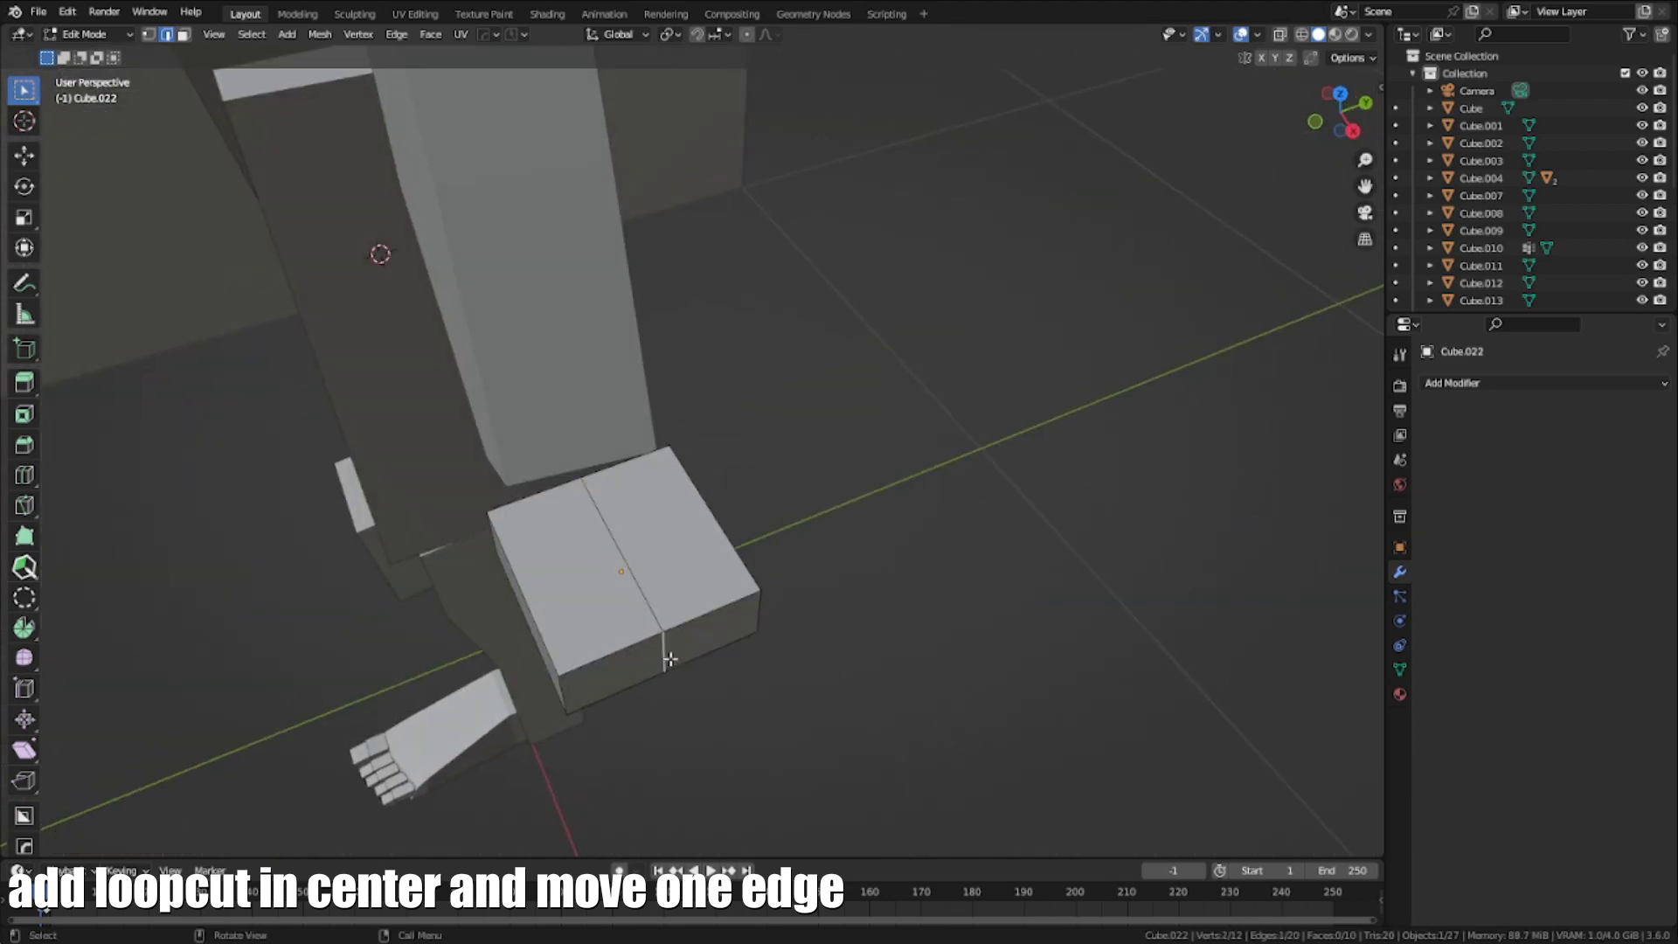
key("KP_7")
key("g")
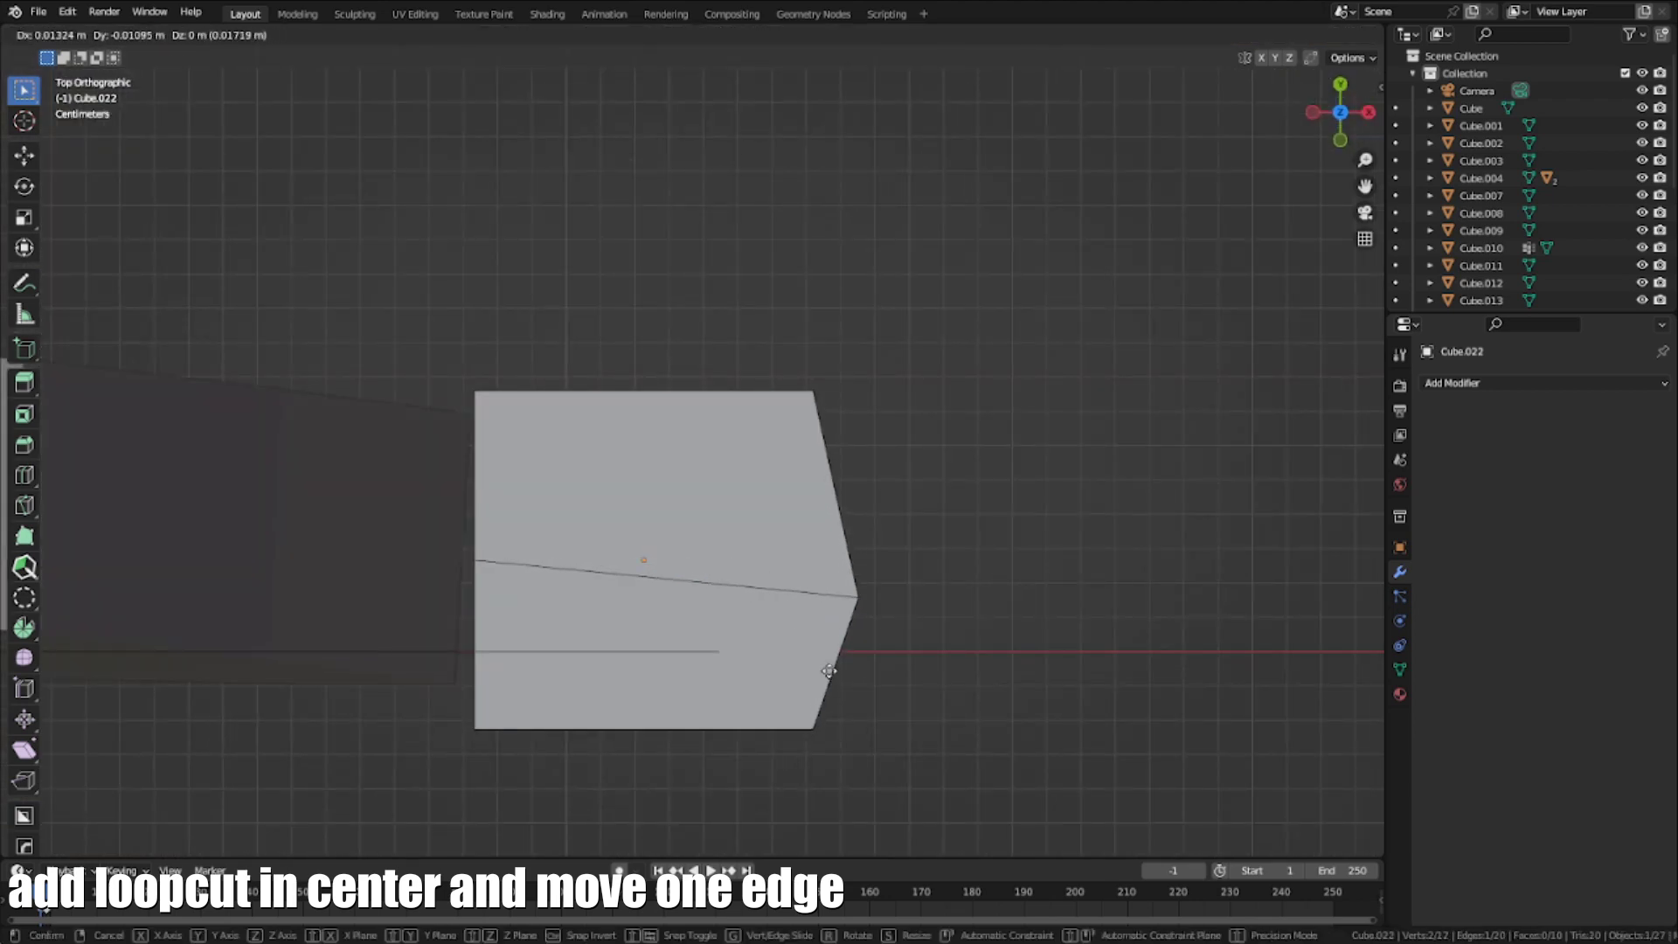
left_click(828, 670)
Add another loop cut near the palm's wrist end and scale the wrist edges closer together along Y
middle_click_drag(828, 670, 697, 726)
left_click(637, 642)
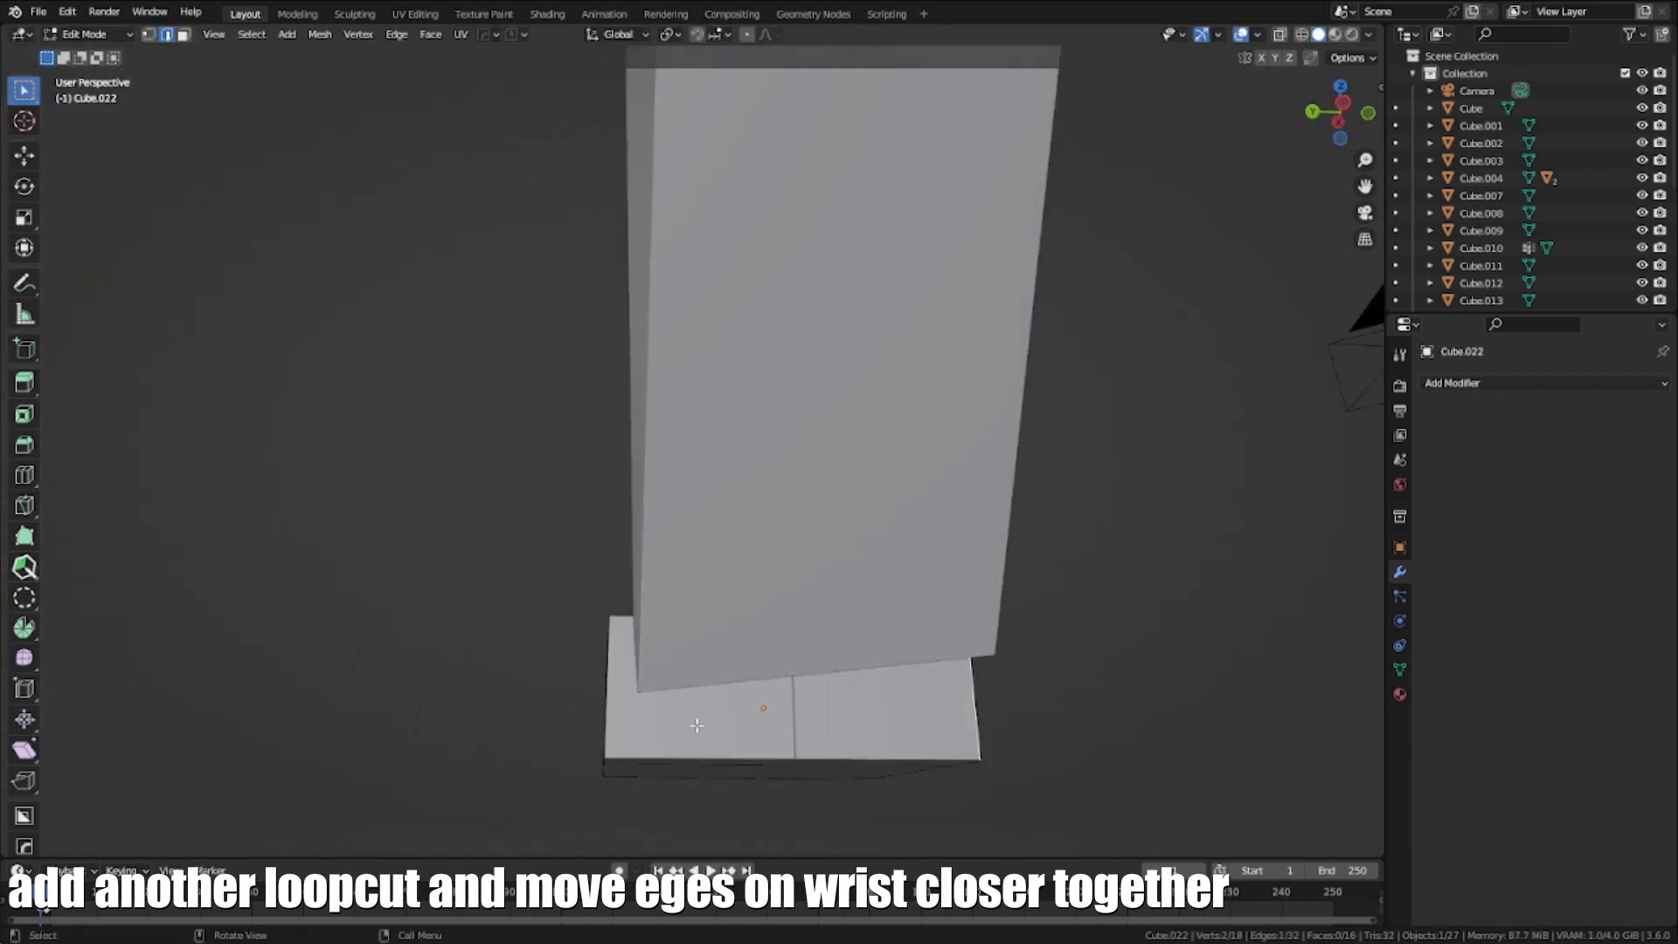
left_click(1005, 695)
key("s")
key("y")
middle_click_drag(1005, 695, 737, 706)
left_click(1012, 589)
key("Tab")
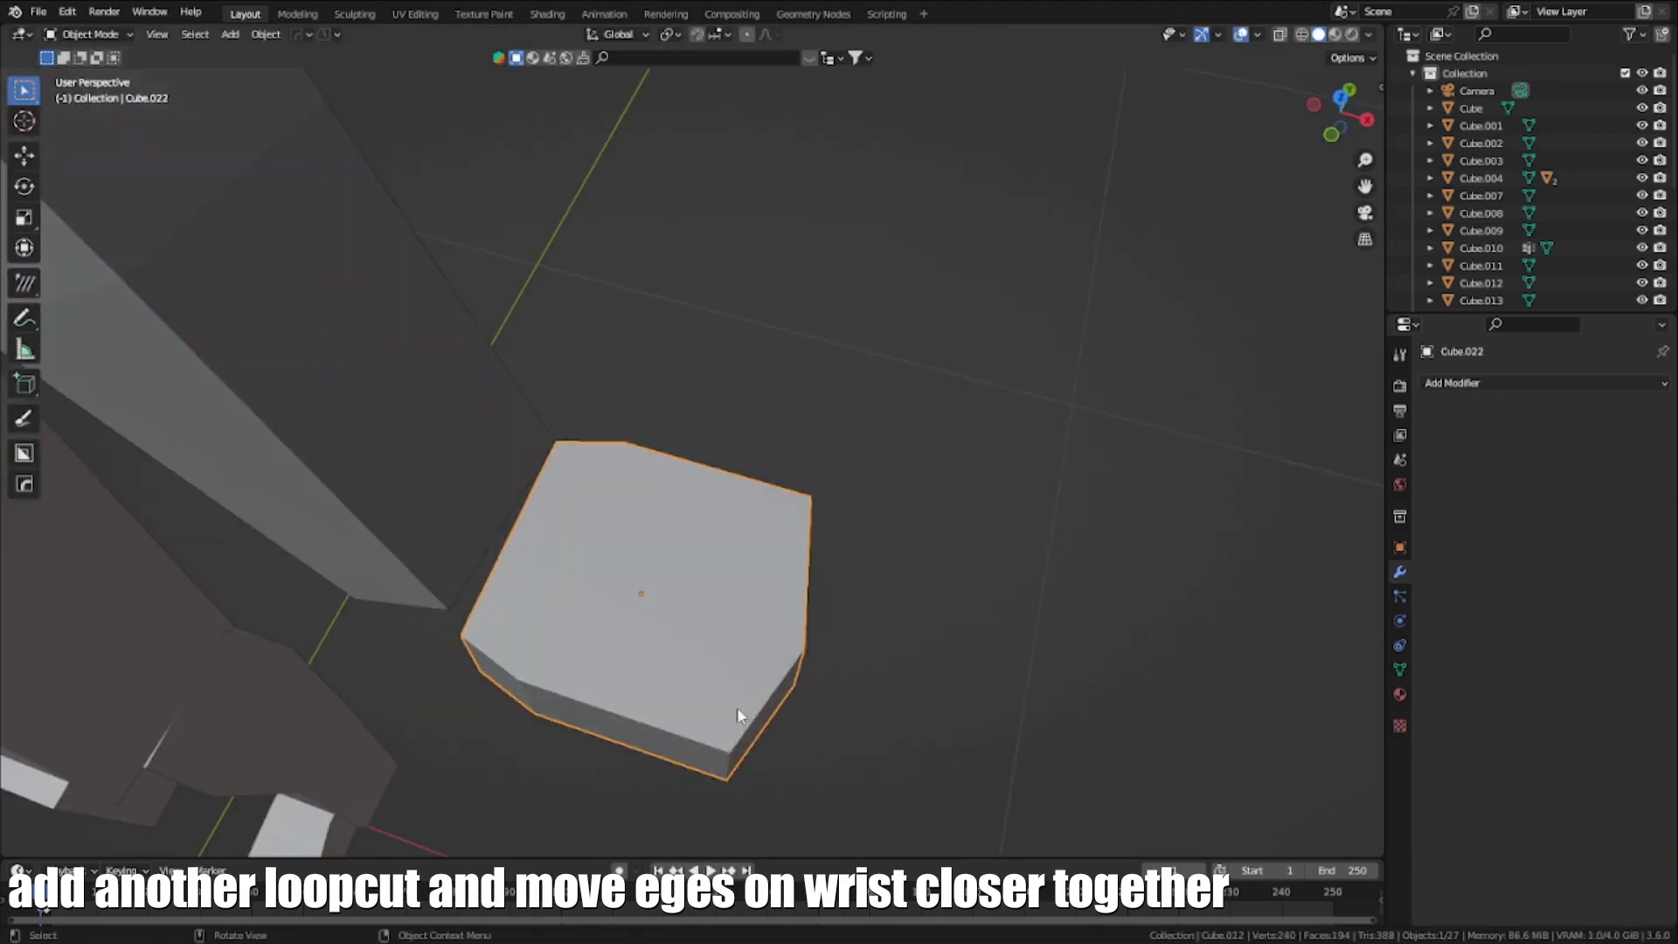
Resize the palm block's whole mesh to suit the forearm
key("KP_3")
key("KP_1")
key("Tab")
key("a")
key("s")
left_click(962, 552)
Scale the two finger-end faces of the palm along Z so its thickness tapers away from the wrist
middle_click_drag(962, 552, 809, 585)
left_click(808, 586)
left_click(727, 615, "shift")
key("s")
key("z")
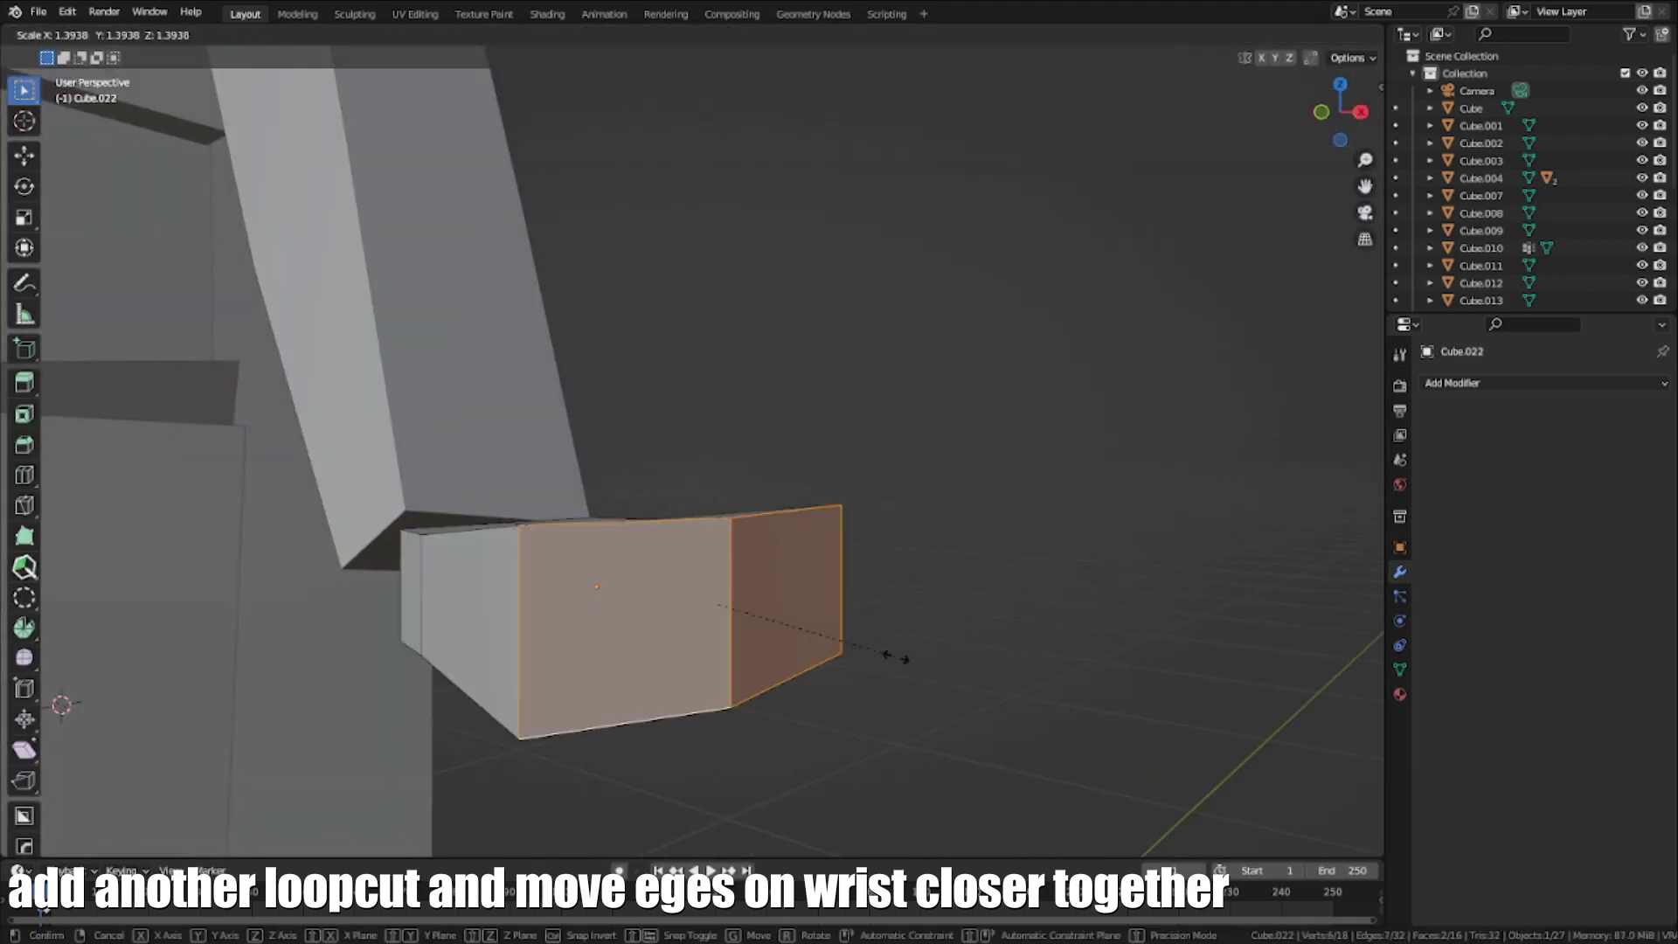
left_click(805, 648)
key("Tab")
key("KP_7")
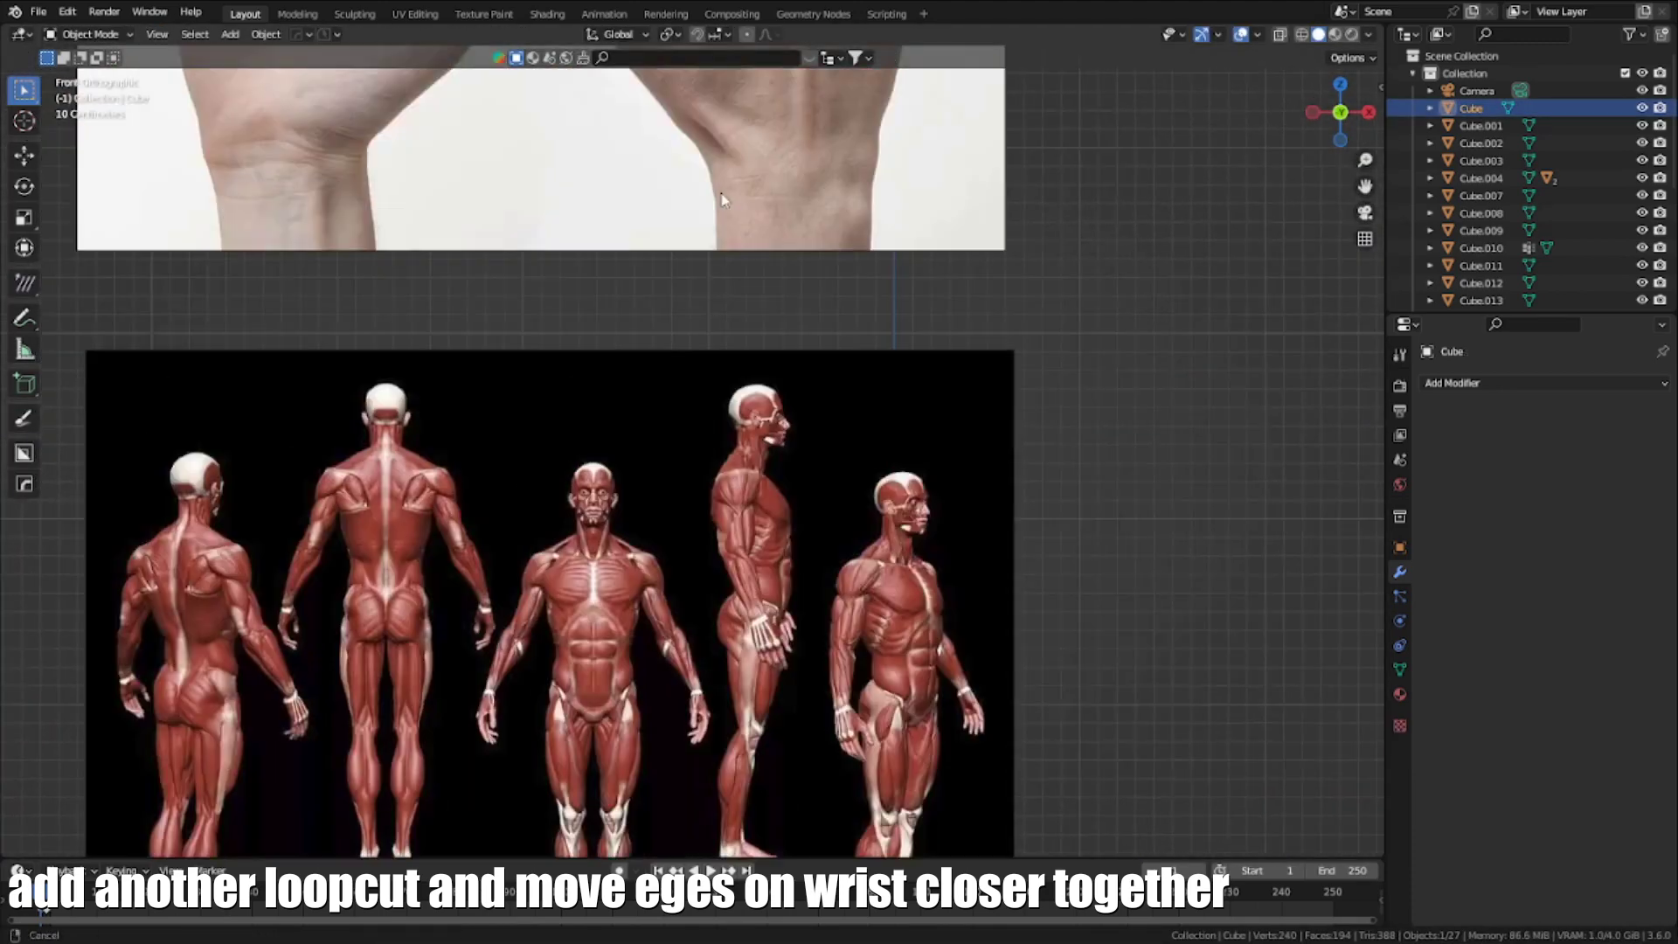
Annotate the palm and middle finger lengths on the back-of-hand reference, divided at the knuckle
scroll(577, 524, "down", 3)
scroll(782, 162, "up", 3)
scroll(752, 242, "up", 3)
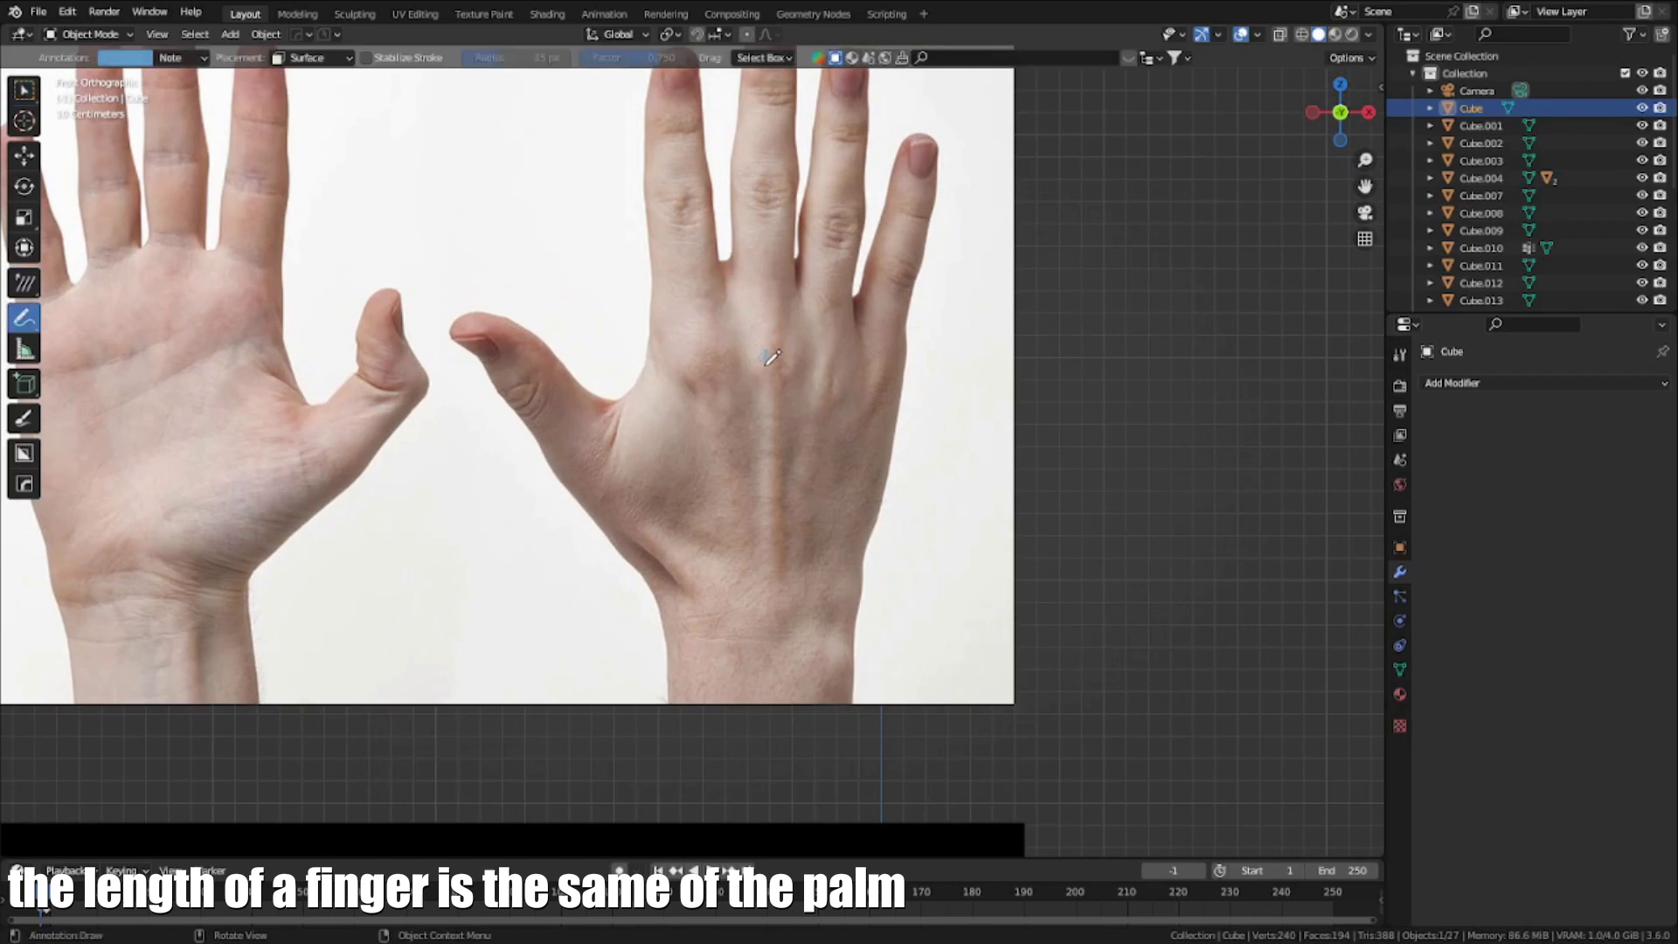
middle_click_drag(772, 356, 765, 481, "shift")
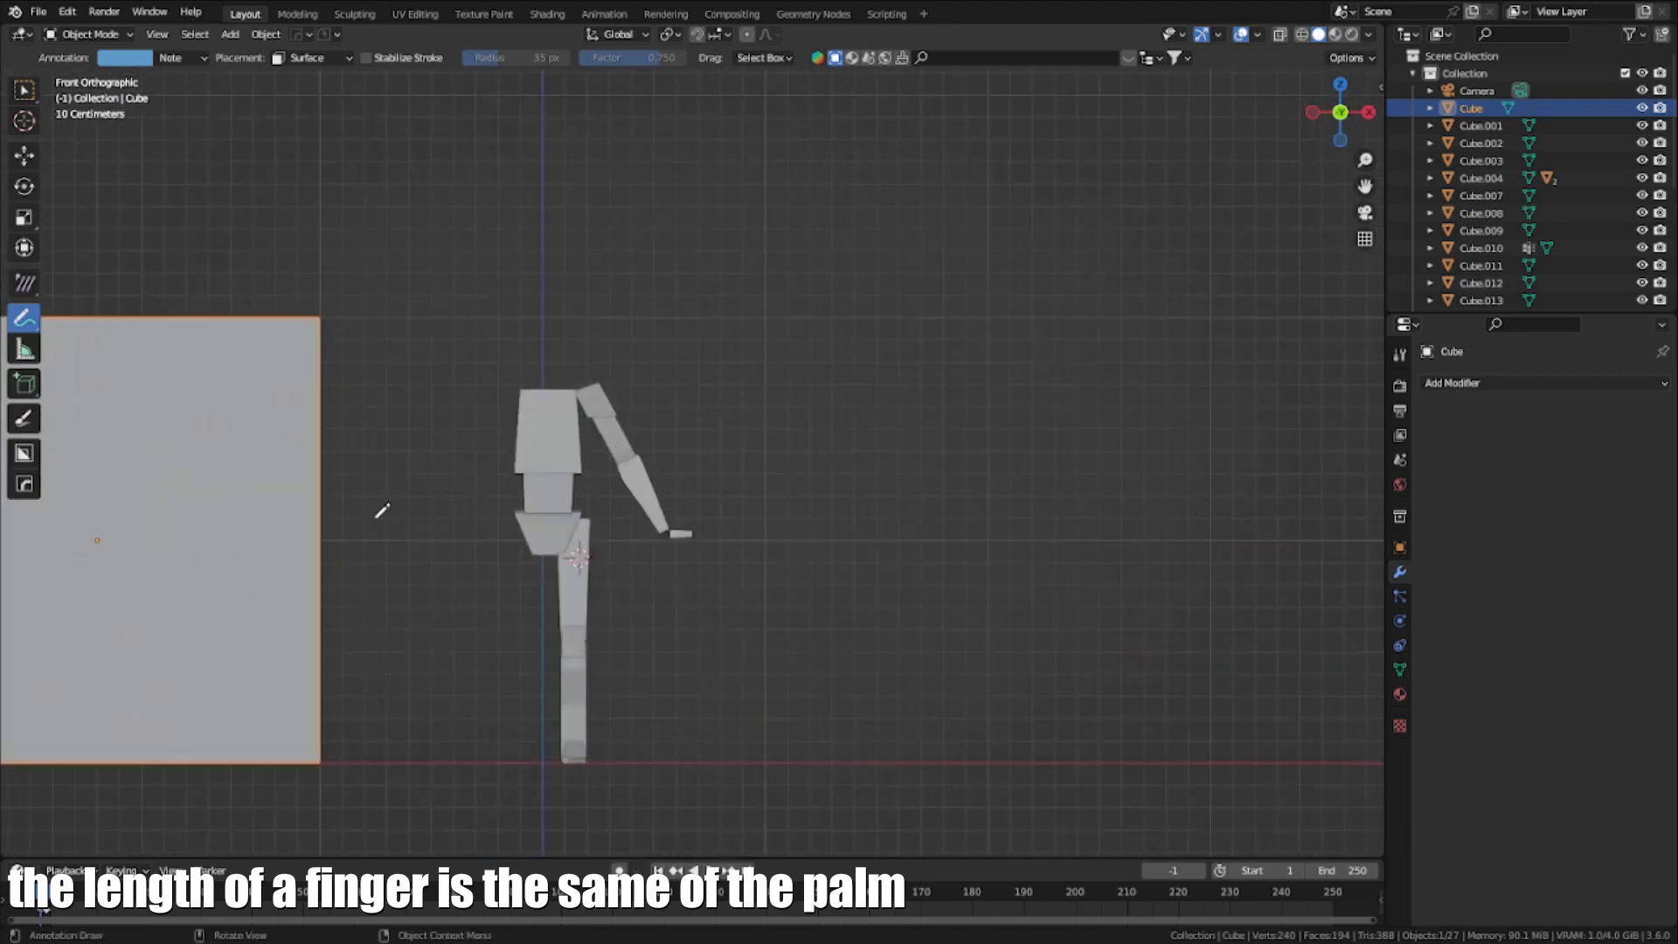
Place a new cube beside the hand and scale it down to finger thickness
middle_click_drag(378, 505, 694, 543)
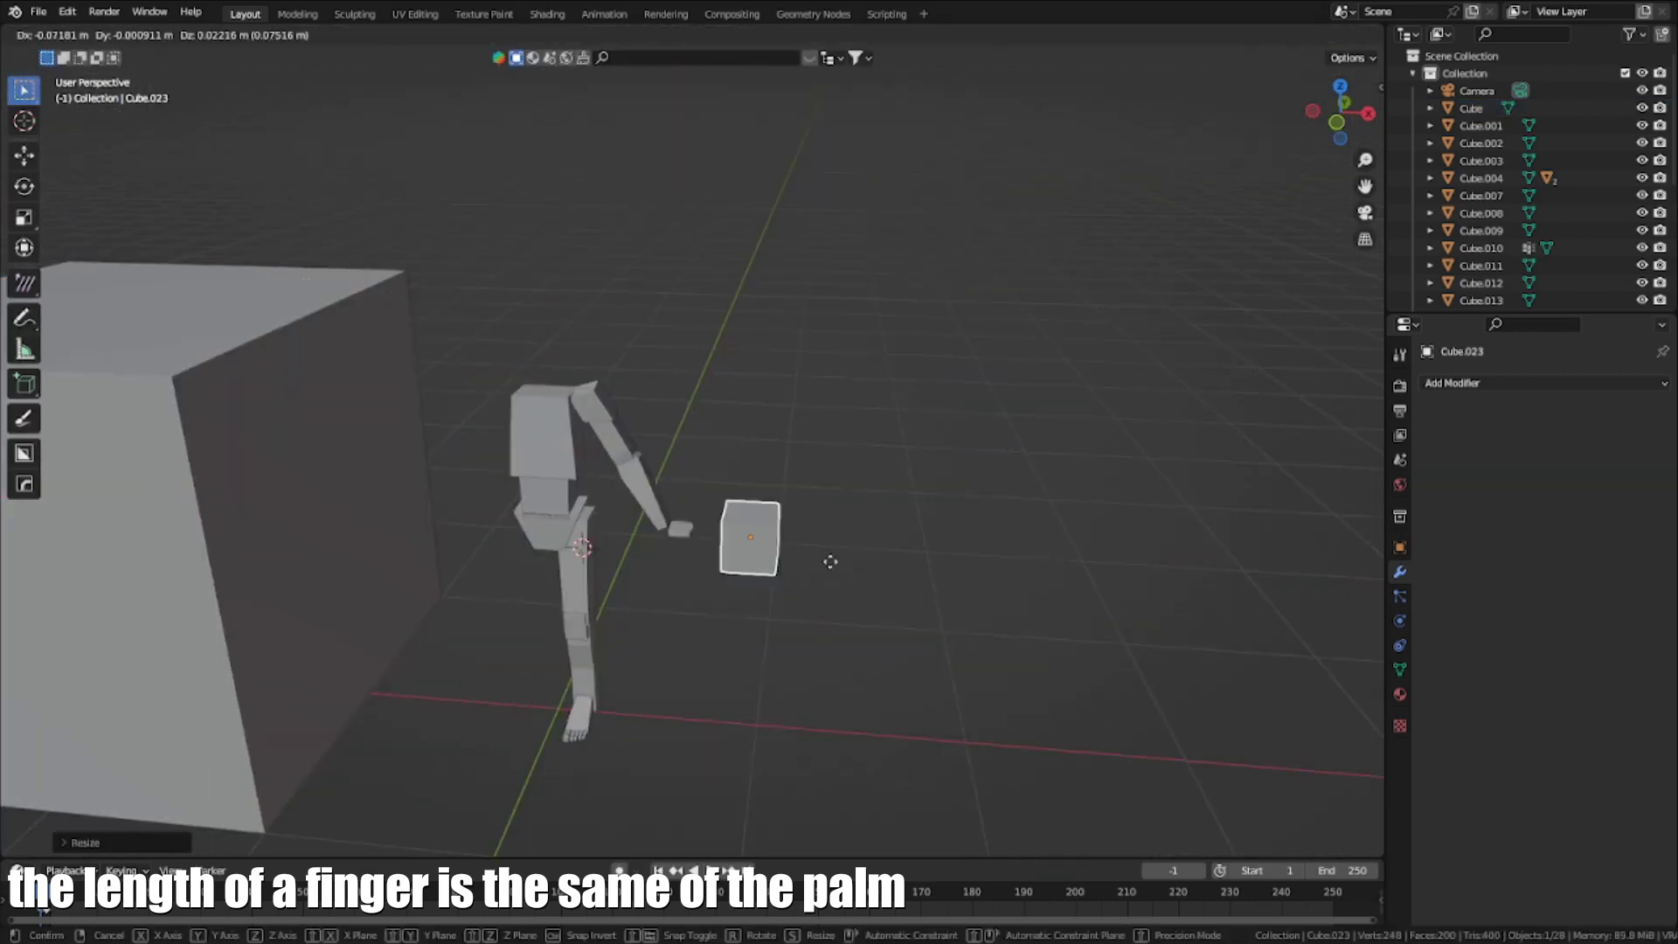
left_click(830, 561)
key("KP_1")
scroll(773, 495, "up", 10)
key("g")
left_click(752, 490)
key("s")
left_click(738, 480)
key("KP_7")
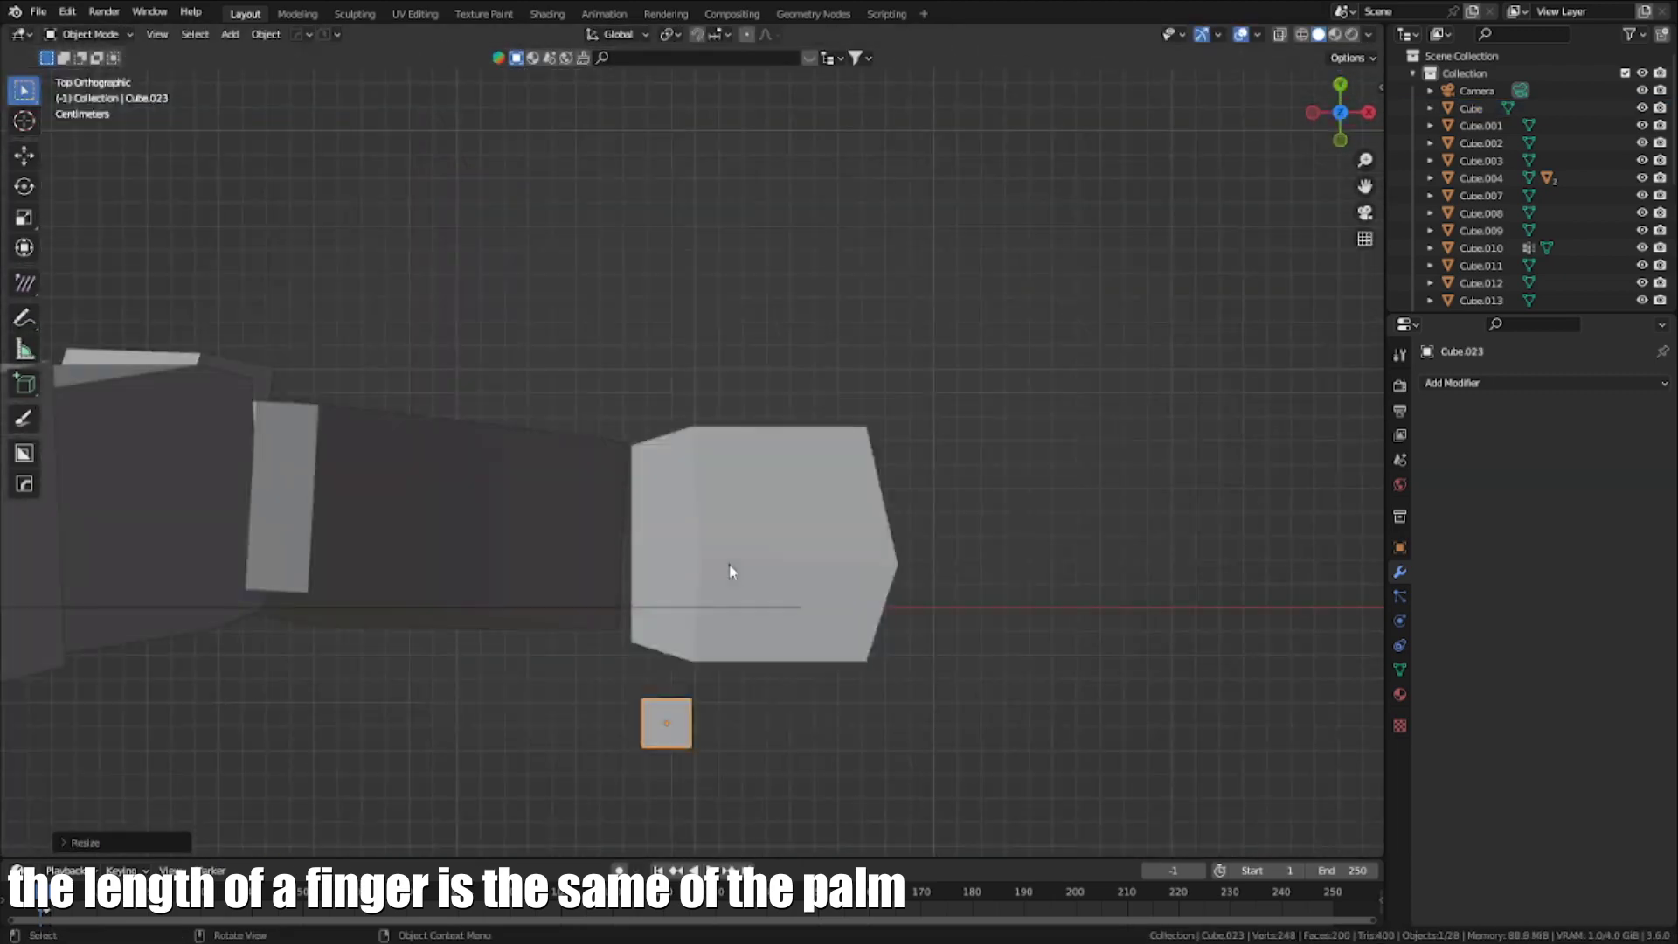
Position the finger cube over the palm and stretch it along X to match the palm's length
left_click(87, 435)
key("s")
key("x")
left_click(75, 445)
scroll(1053, 591, "up", 2)
key("s")
key("x")
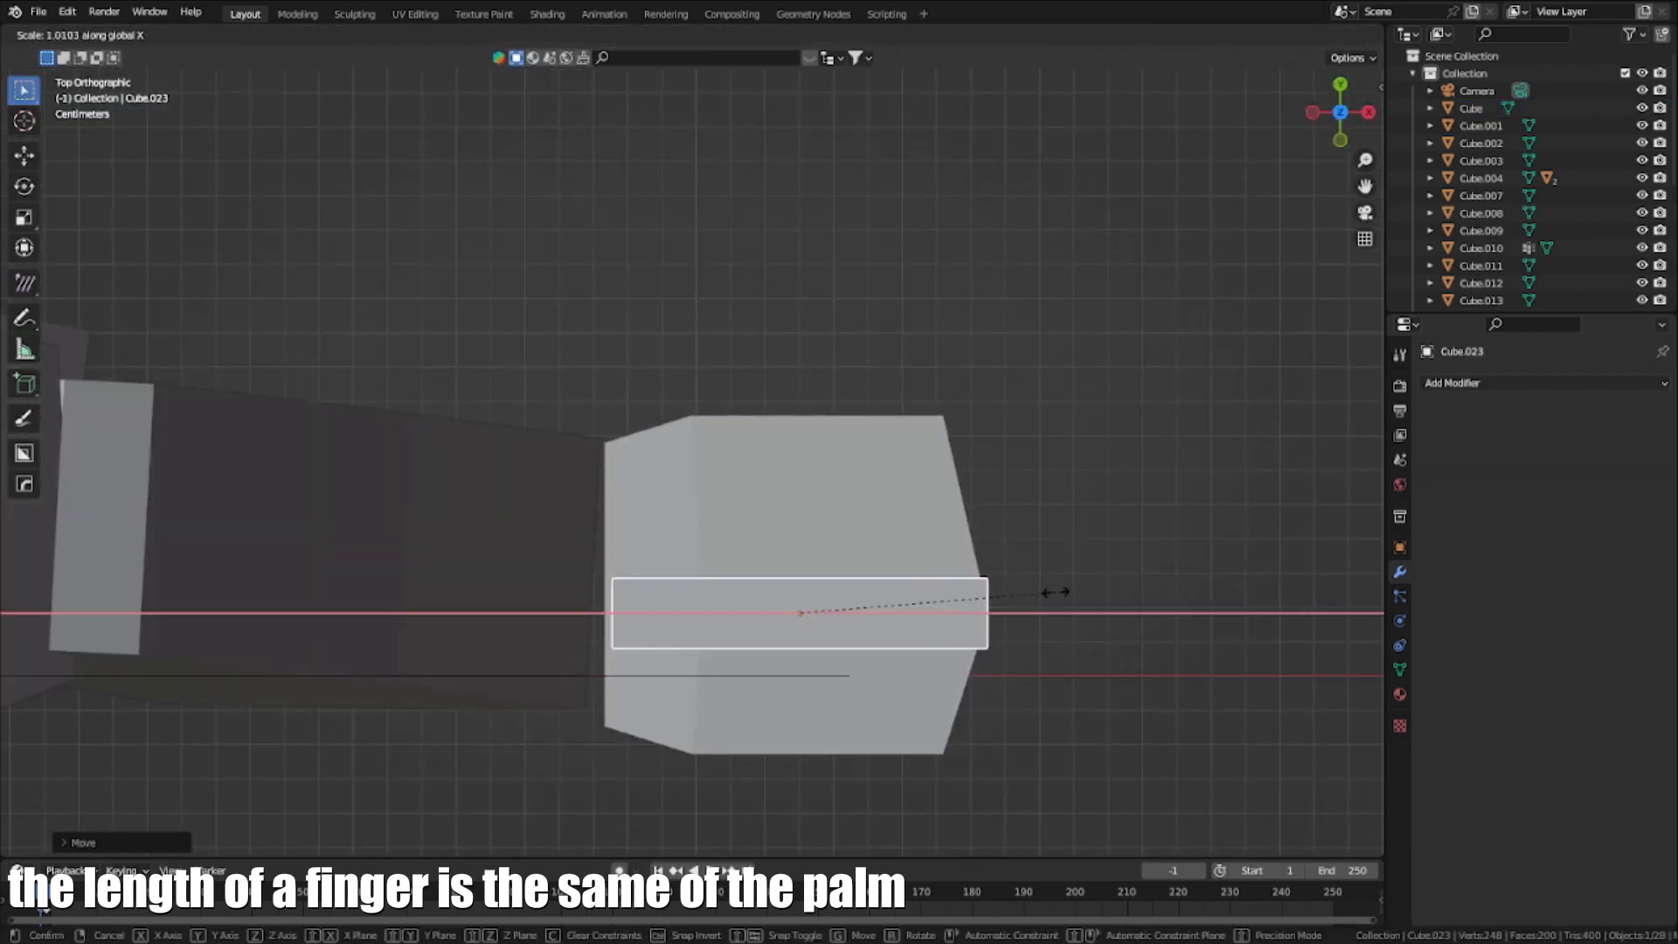
left_click(1056, 592)
Raise the finger block above the palm along Z and place a duplicate of it higher up
key("KP_1")
key("g")
key("z")
left_click(1082, 603)
left_click(969, 580)
key("shift+d")
key("z")
left_click(955, 495)
left_click(949, 550)
middle_click_drag(949, 551, 786, 568)
key("Tab")
key("ctrl+r")
key("Escape")
Annotate joint marks on the reference middle finger by halving its length twice
scroll(684, 363, "down", 9)
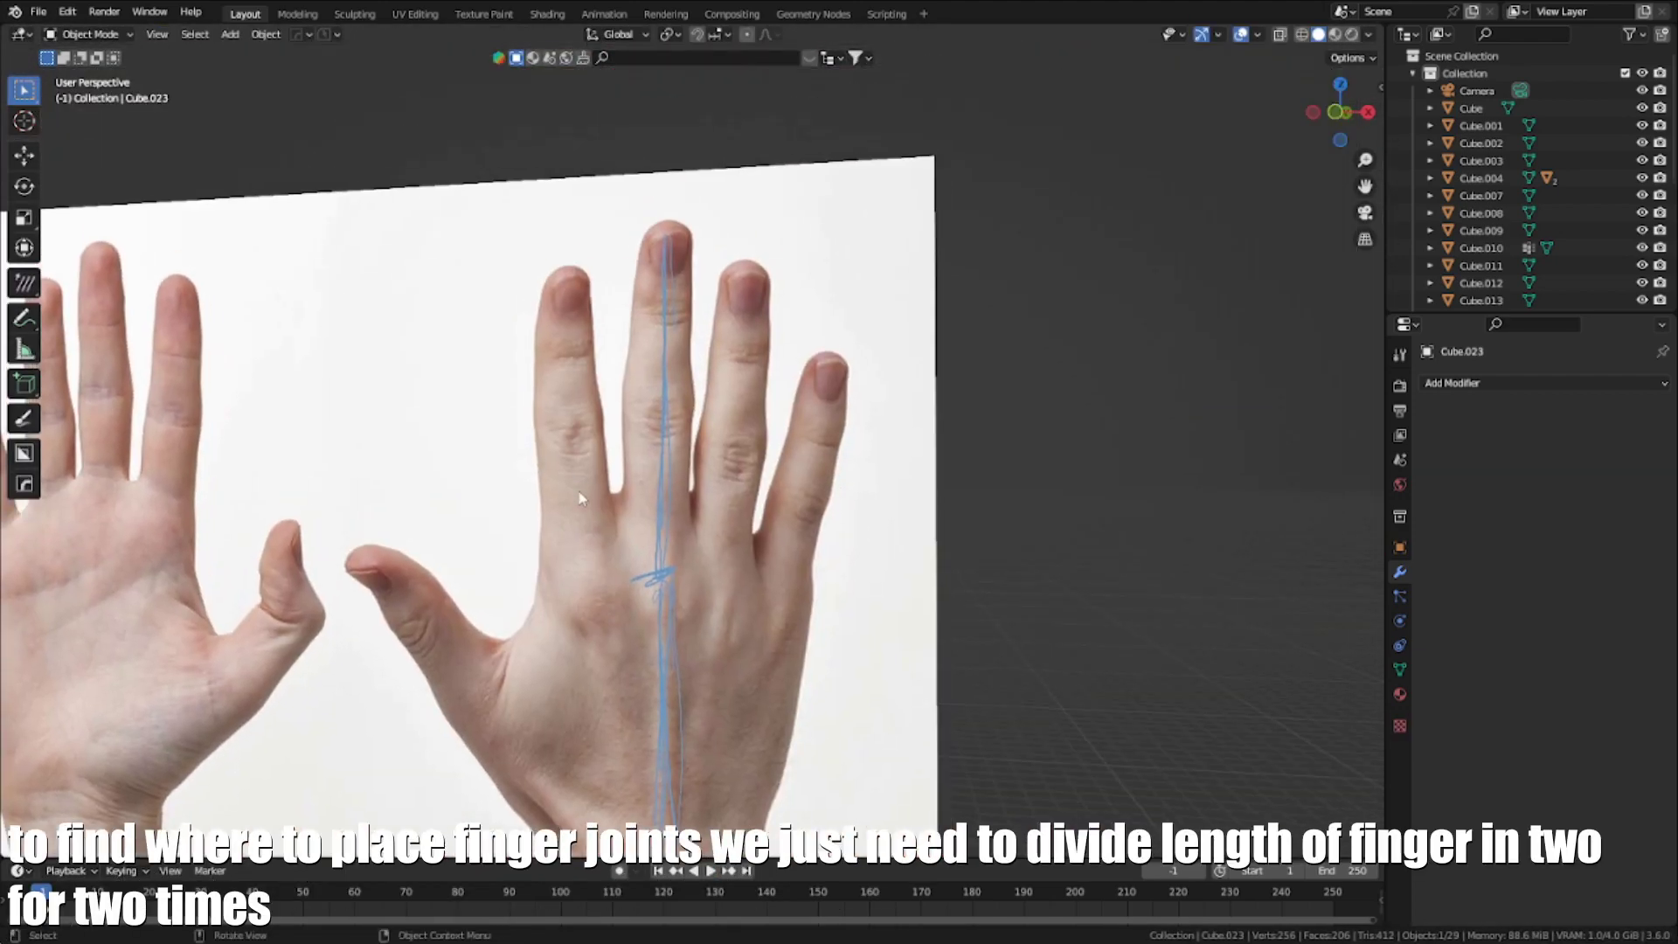
scroll(579, 499, "up", 1)
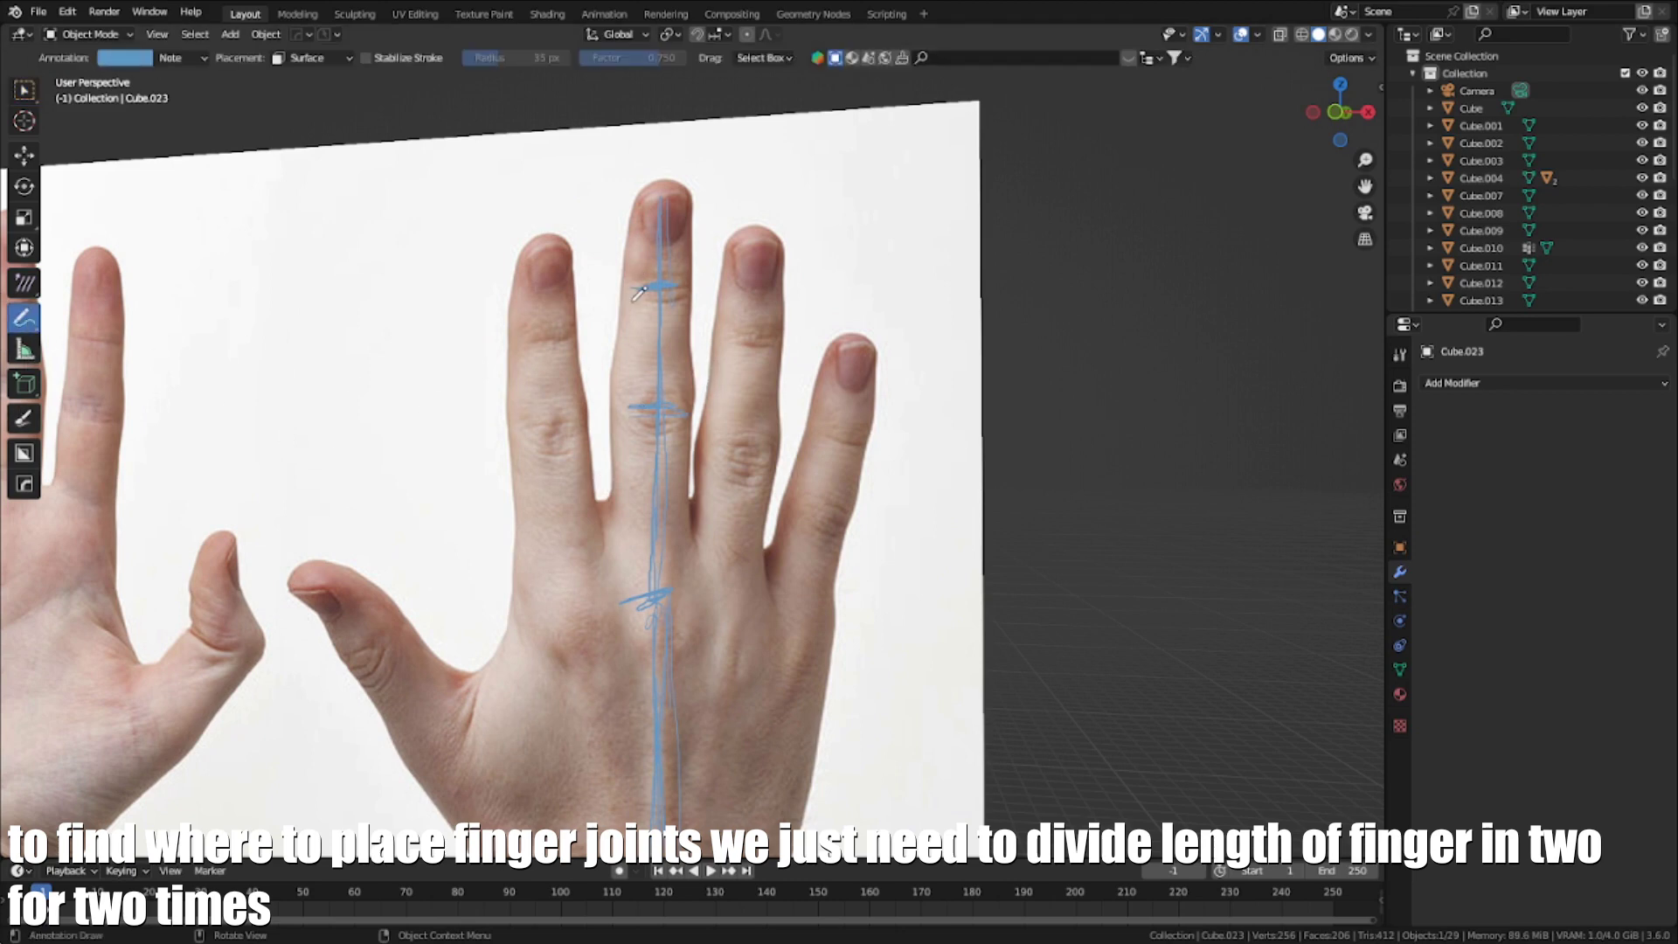
scroll(639, 293, "down", 3)
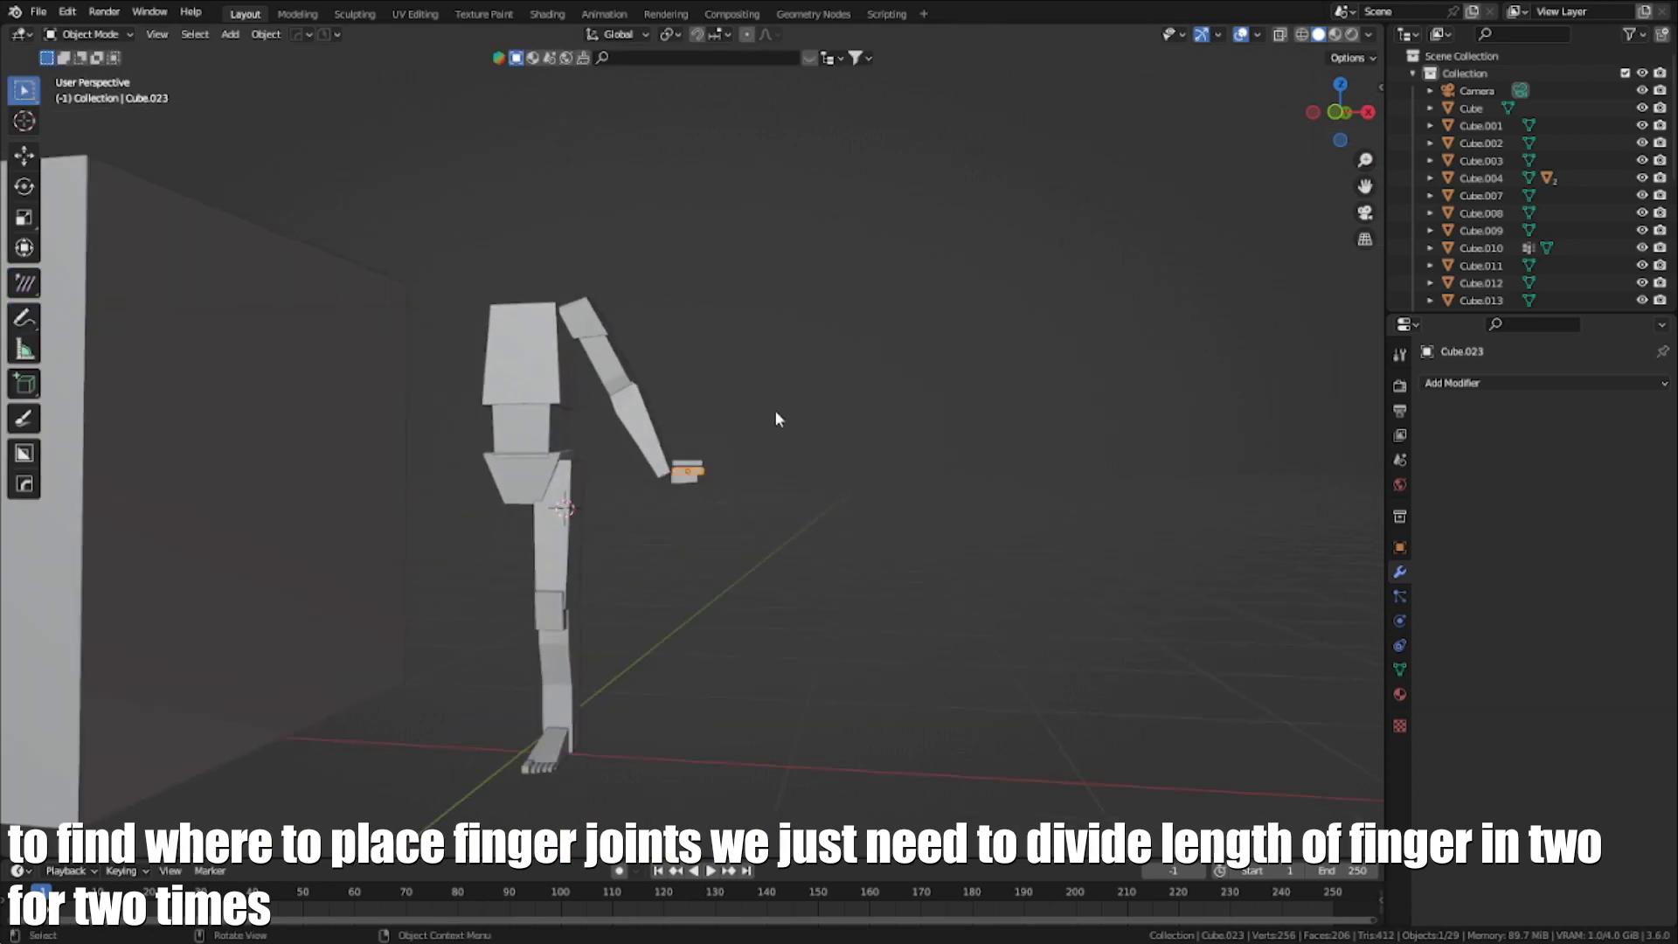
Add loop cuts across the lower finger block at its midpoint and halfway from there to the fingertip
scroll(689, 465, "up", 3)
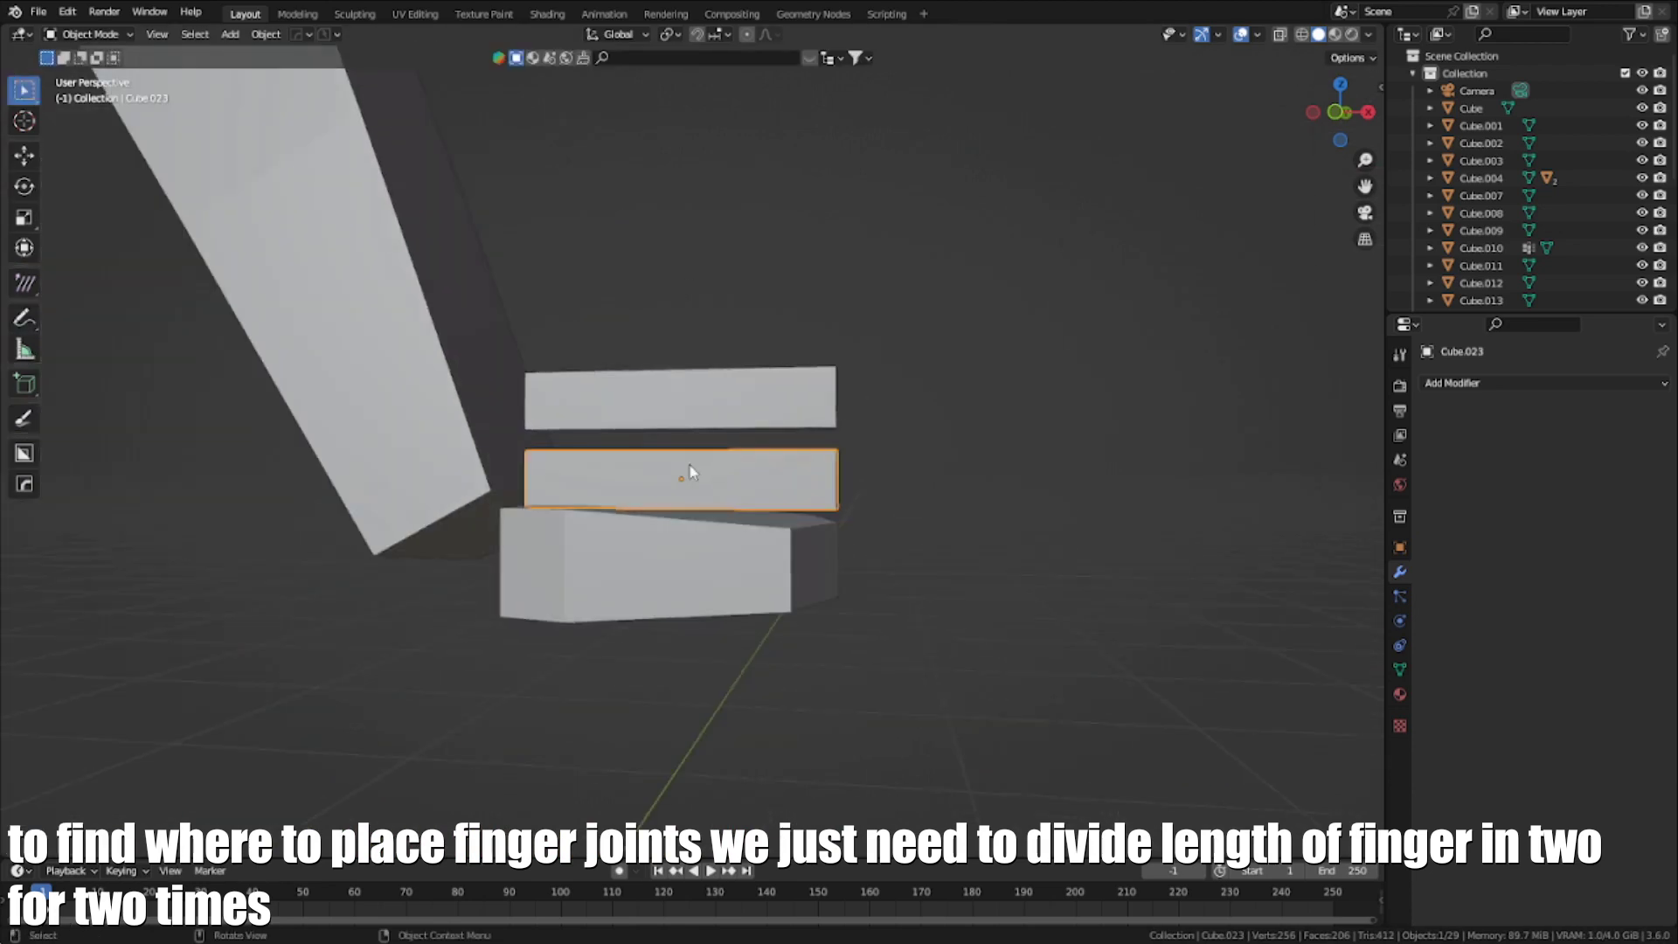
key("KP_1")
key("Tab")
scroll(718, 462, "up", 5)
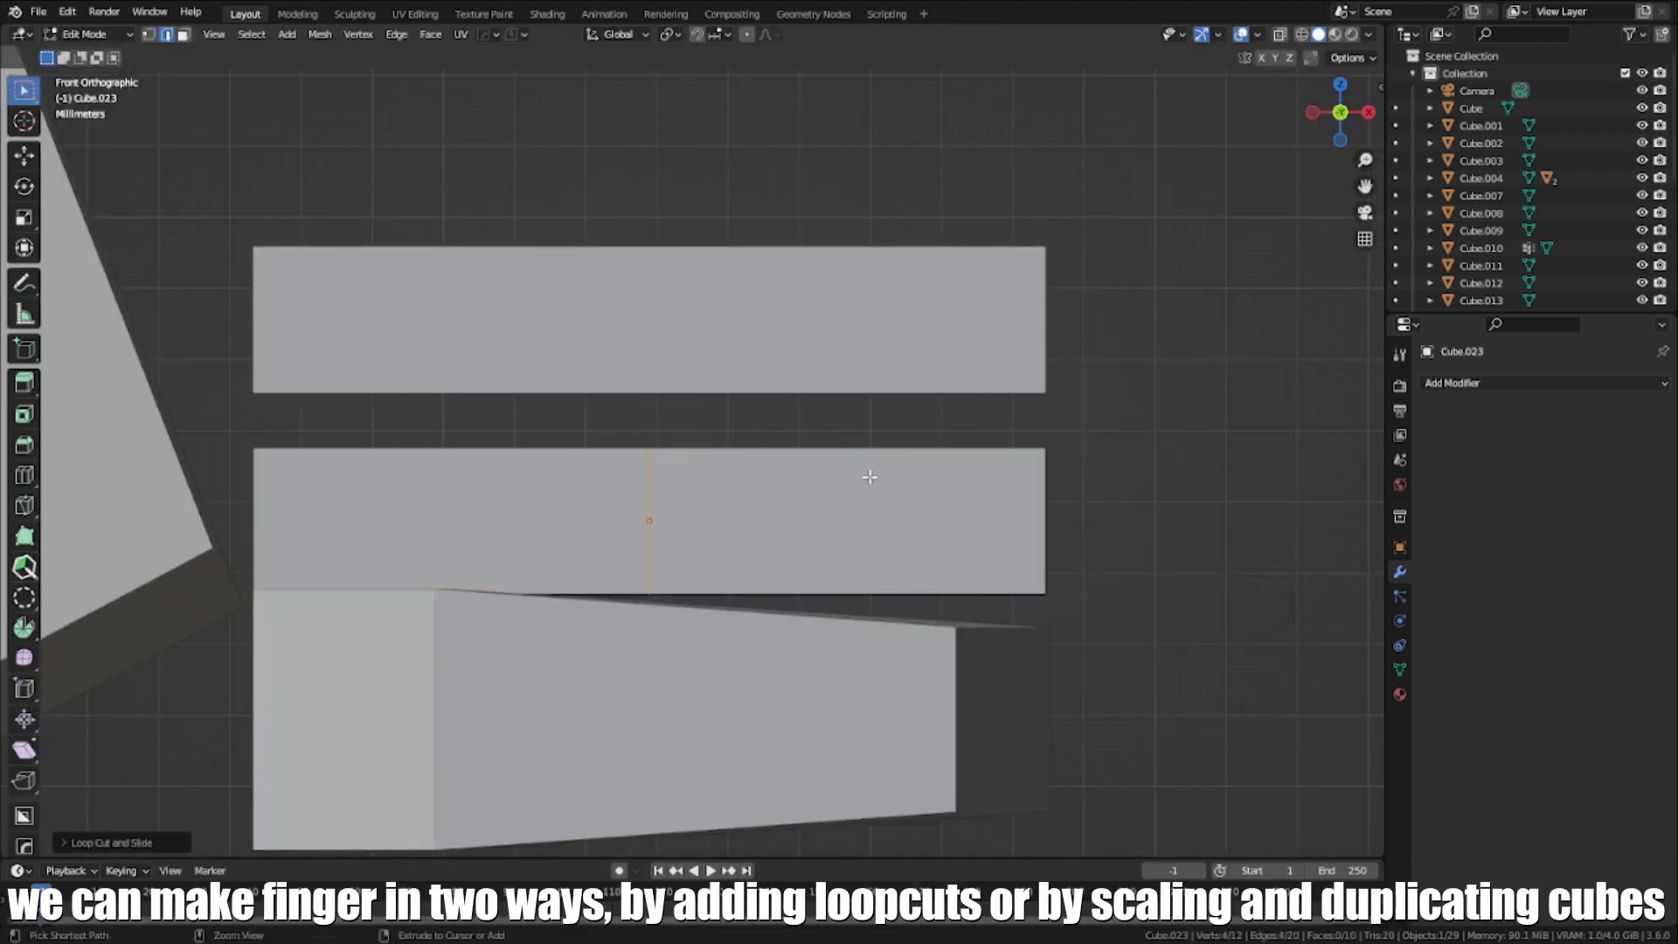
middle_click_drag(878, 467, 1010, 543)
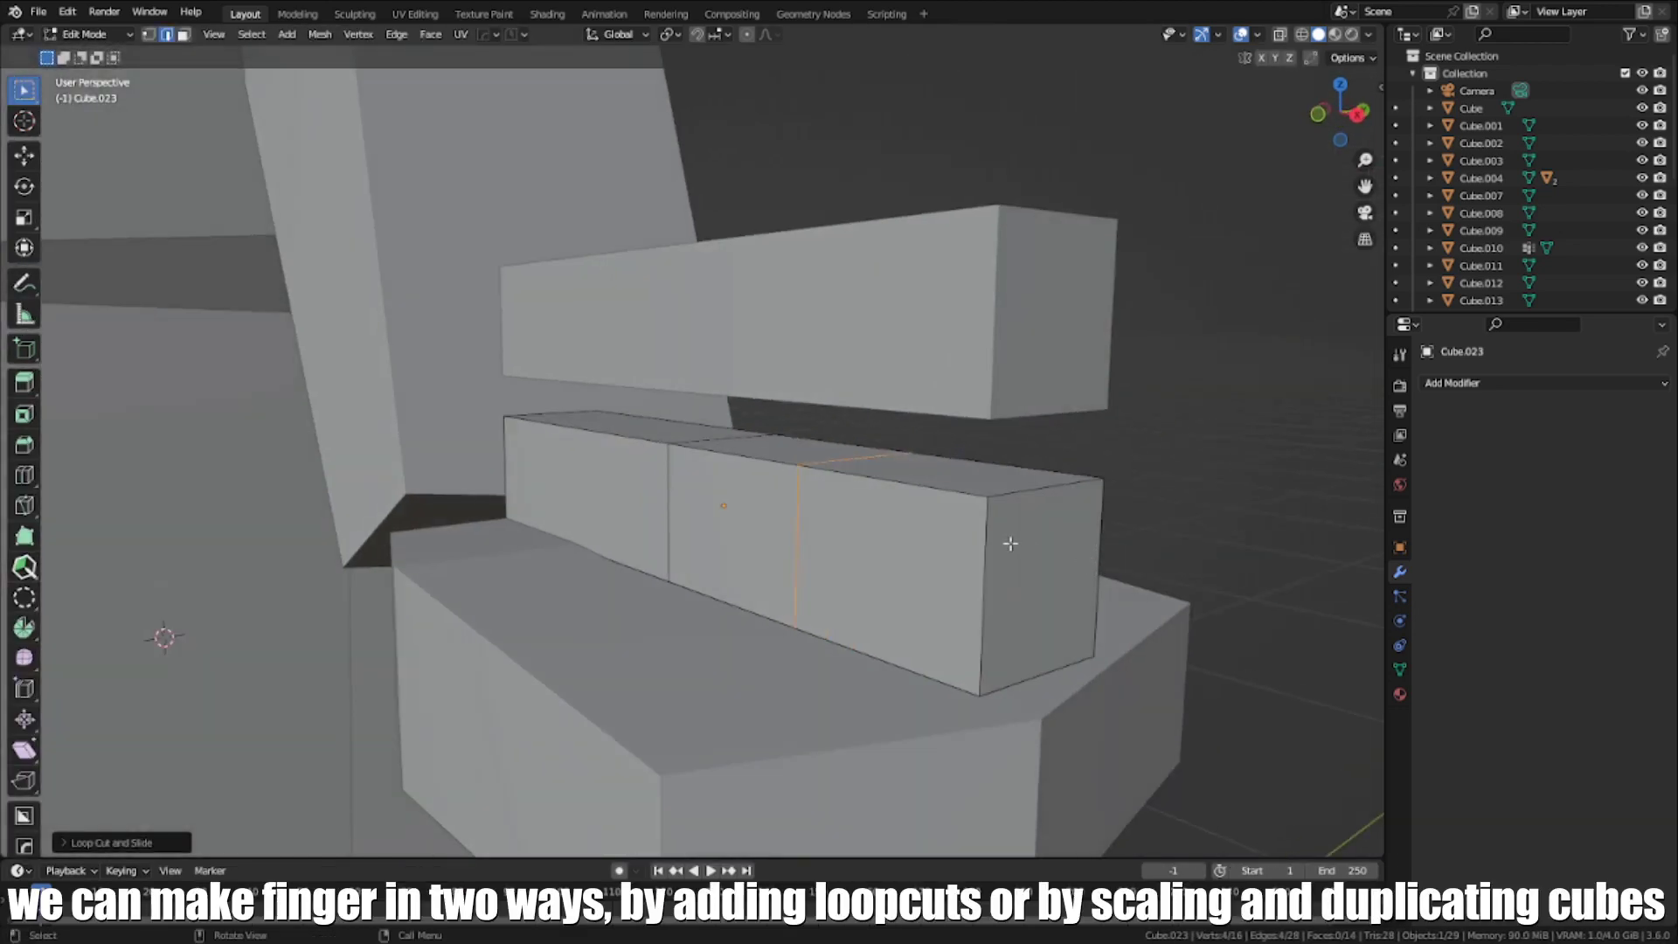
Taper the lower finger block by scaling down its fingertip end and the loop cut nearest to it
left_click(1035, 672, "shift")
key("s")
left_click(1127, 584)
left_click(798, 542, "alt")
key("s")
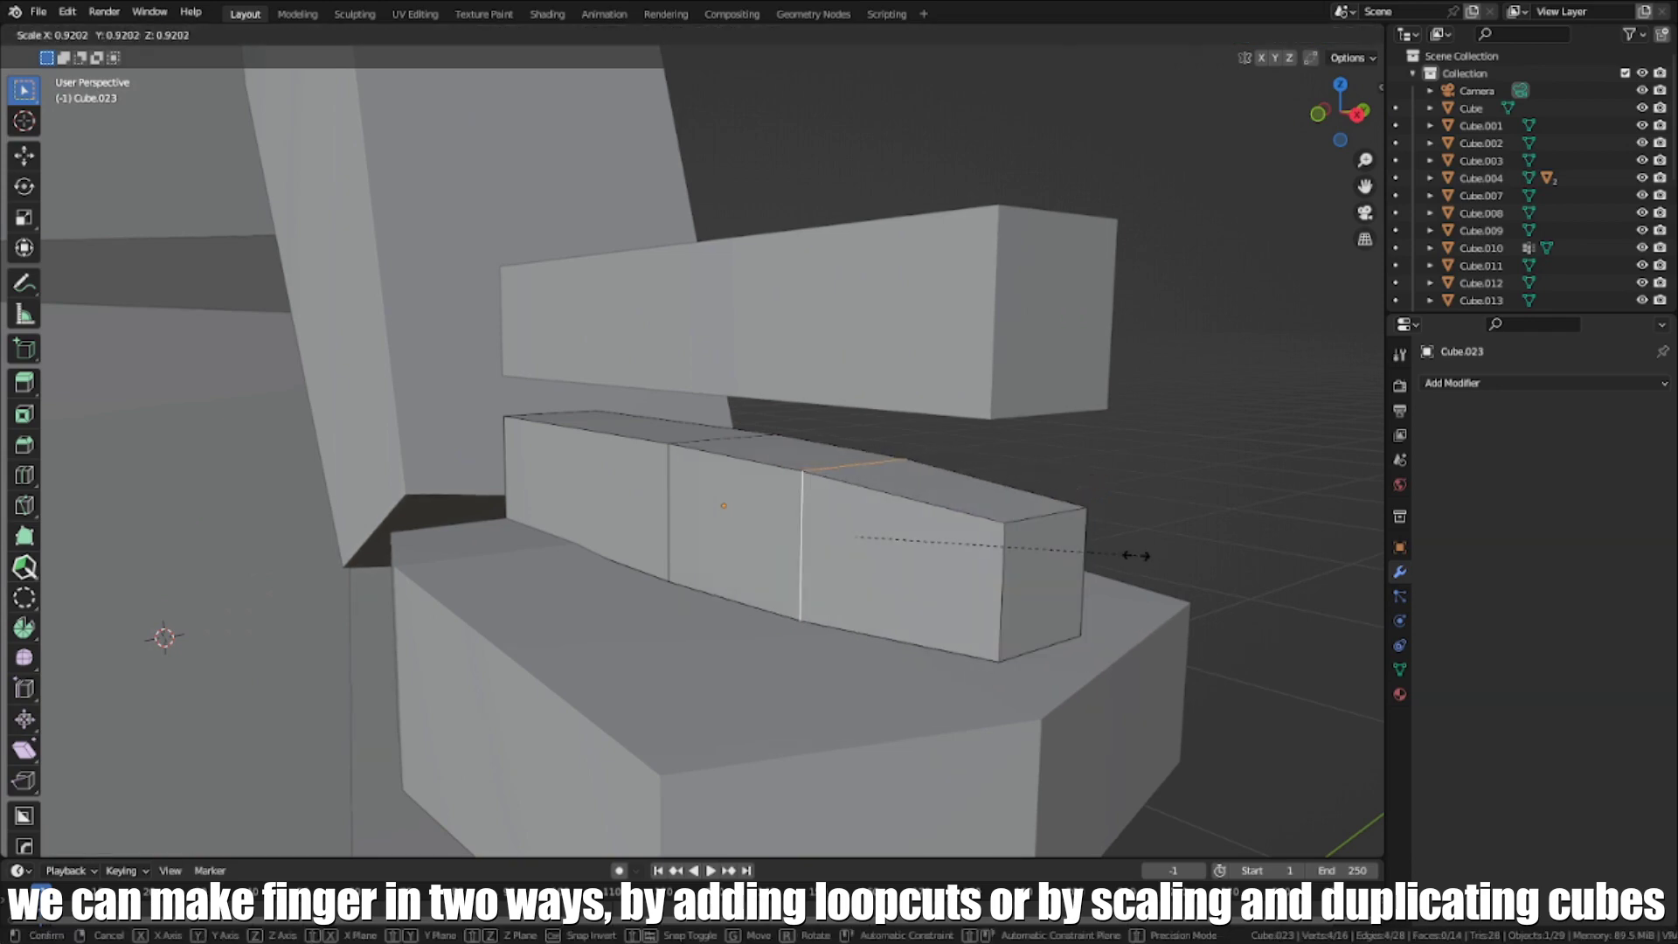
left_click(1133, 552)
Lower the tapered fingertip end along Z and rotate it so the finger bends downward
key("KP_1")
middle_click_drag(1098, 517, 1053, 524)
key("g")
key("z")
left_click(1127, 572)
key("KP_1")
key("r")
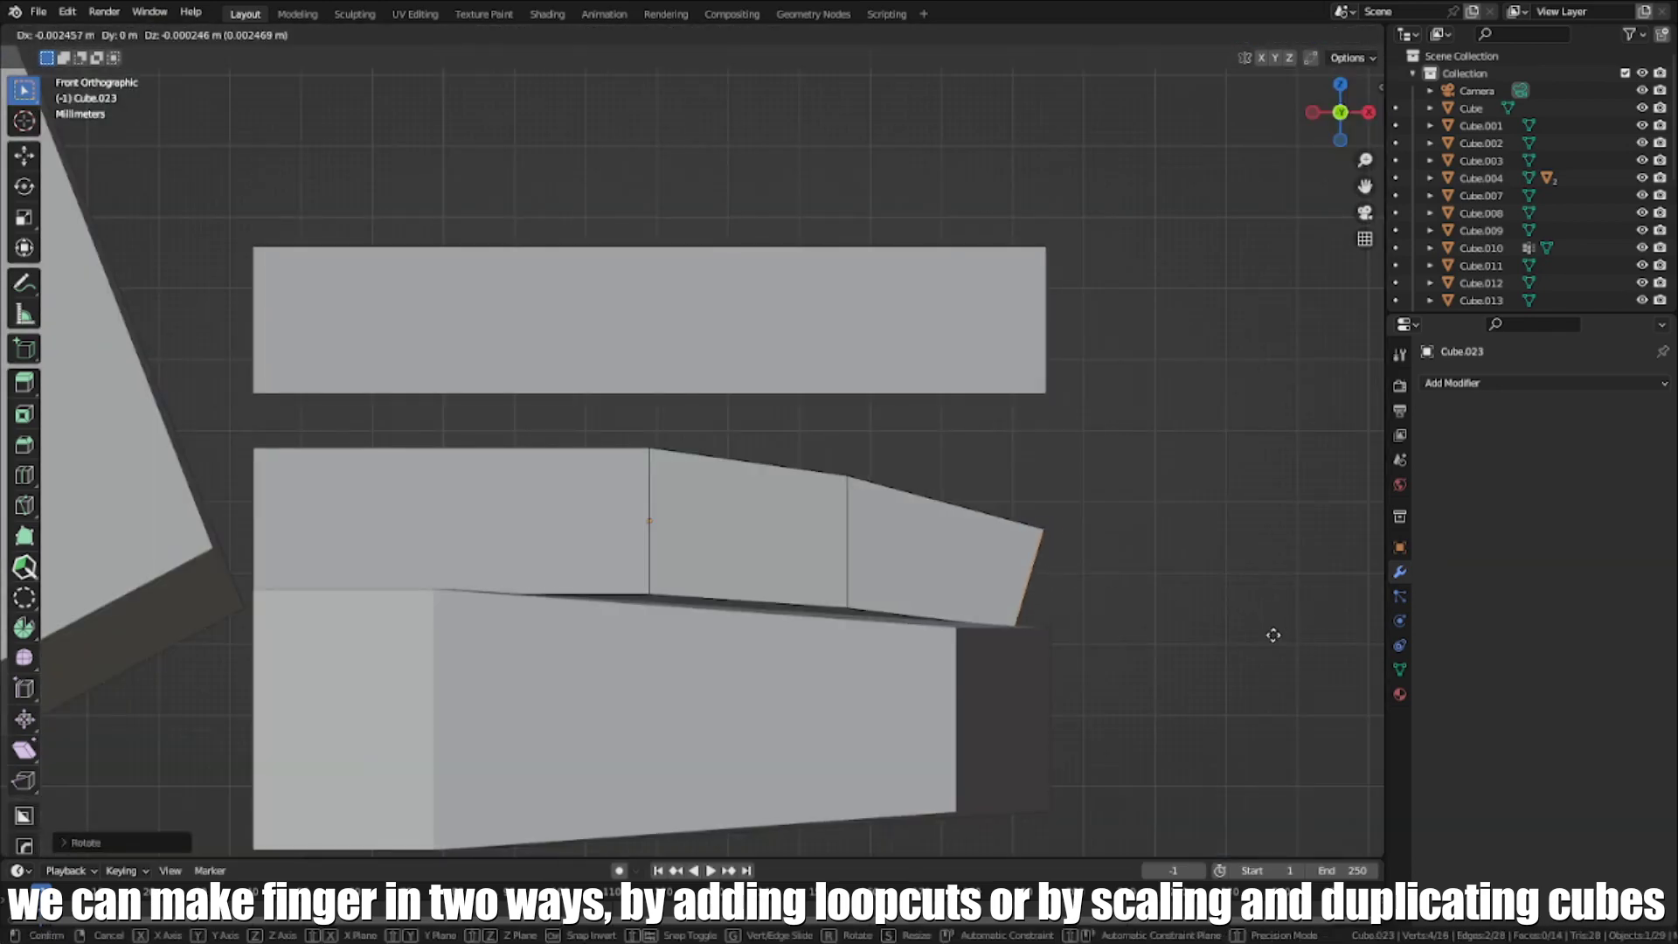
left_click(1273, 633)
key("Tab")
Scale the upper finger block to 0.5 along X and align it with the lower finger's base segment
middle_click_drag(939, 515, 907, 547)
left_click(861, 376)
key("KP_7")
middle_click_drag(857, 390, 1015, 397)
type("sx.5")
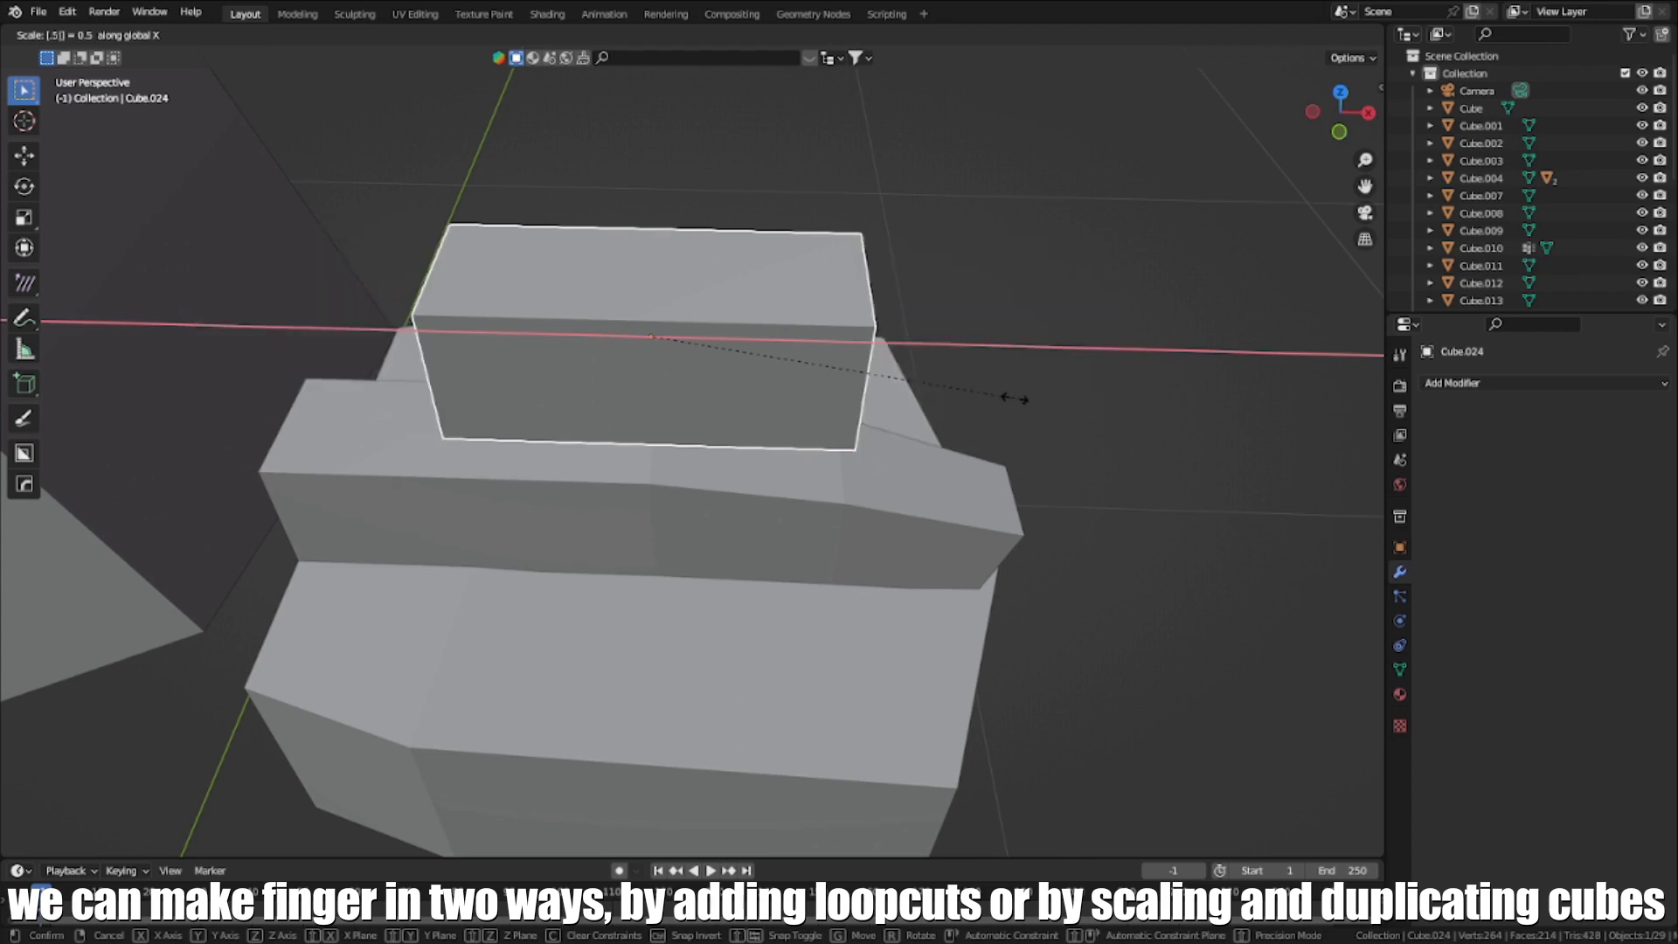
key("Return")
key("KP_1")
key("g")
key("x")
left_click(817, 434)
Duplicate the upper block along X as a half-length middle segment, then duplicate that as the fingertip segment
key("shift+d")
key("x")
key("x")
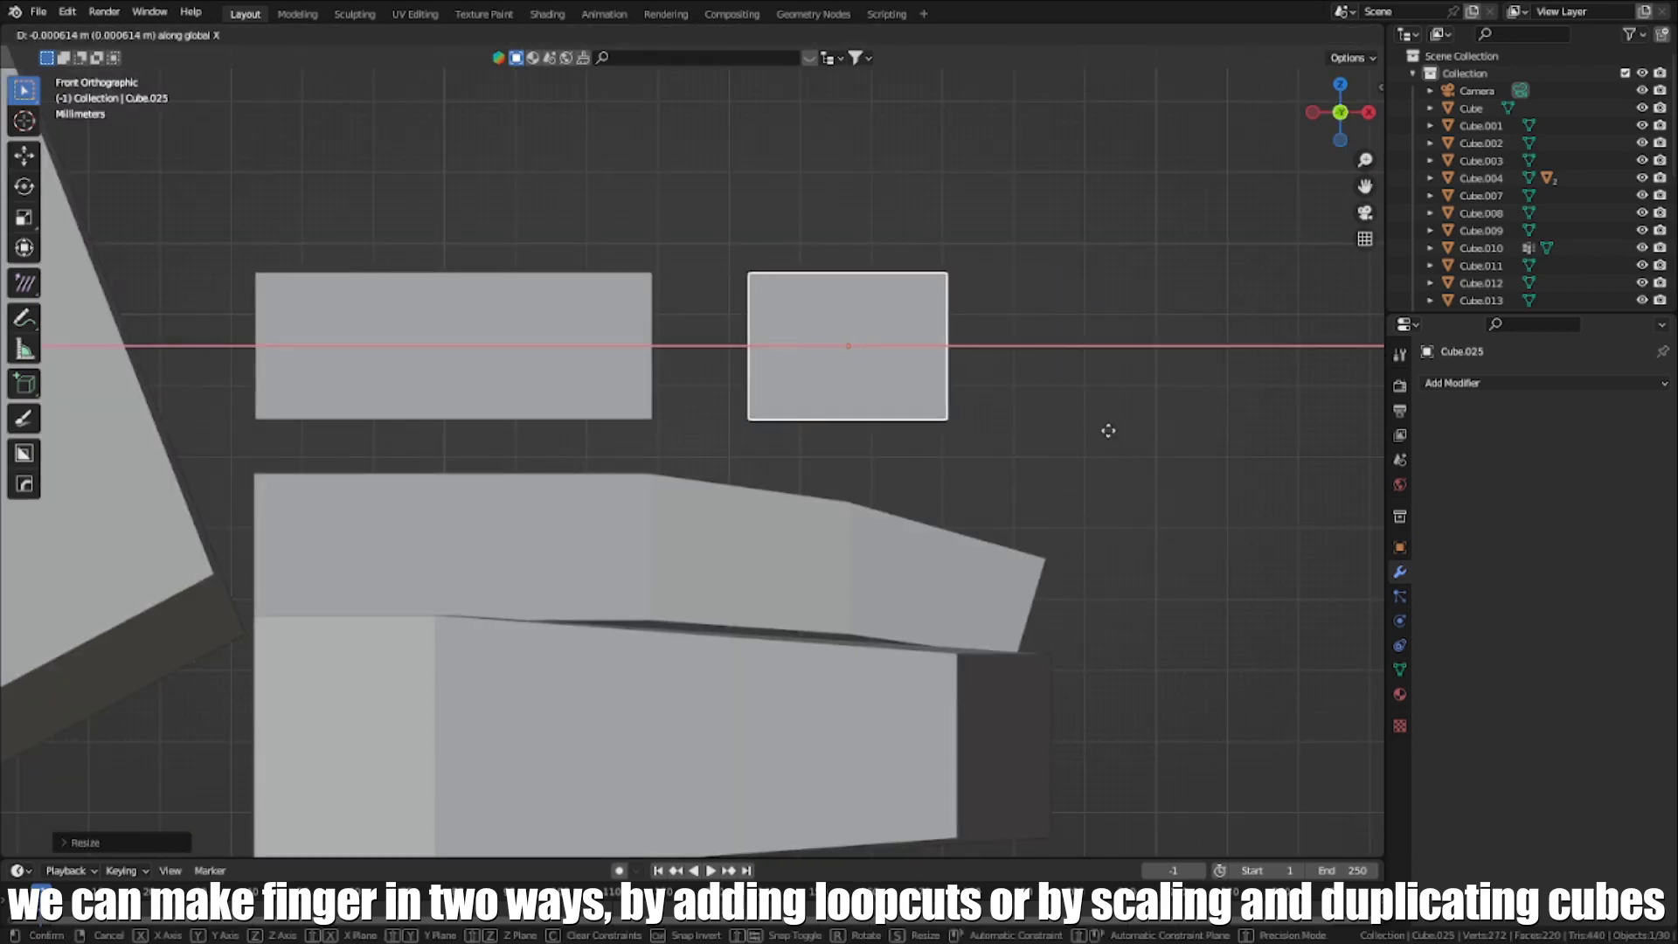
left_click(1104, 431)
key("g")
key("x")
left_click(909, 353)
key("shift+d")
key("x")
left_click(1118, 358)
Slim the middle segment with X locked and rotate the outer segments downward to bend the finger
left_click(786, 350)
key("s")
key("shift+x")
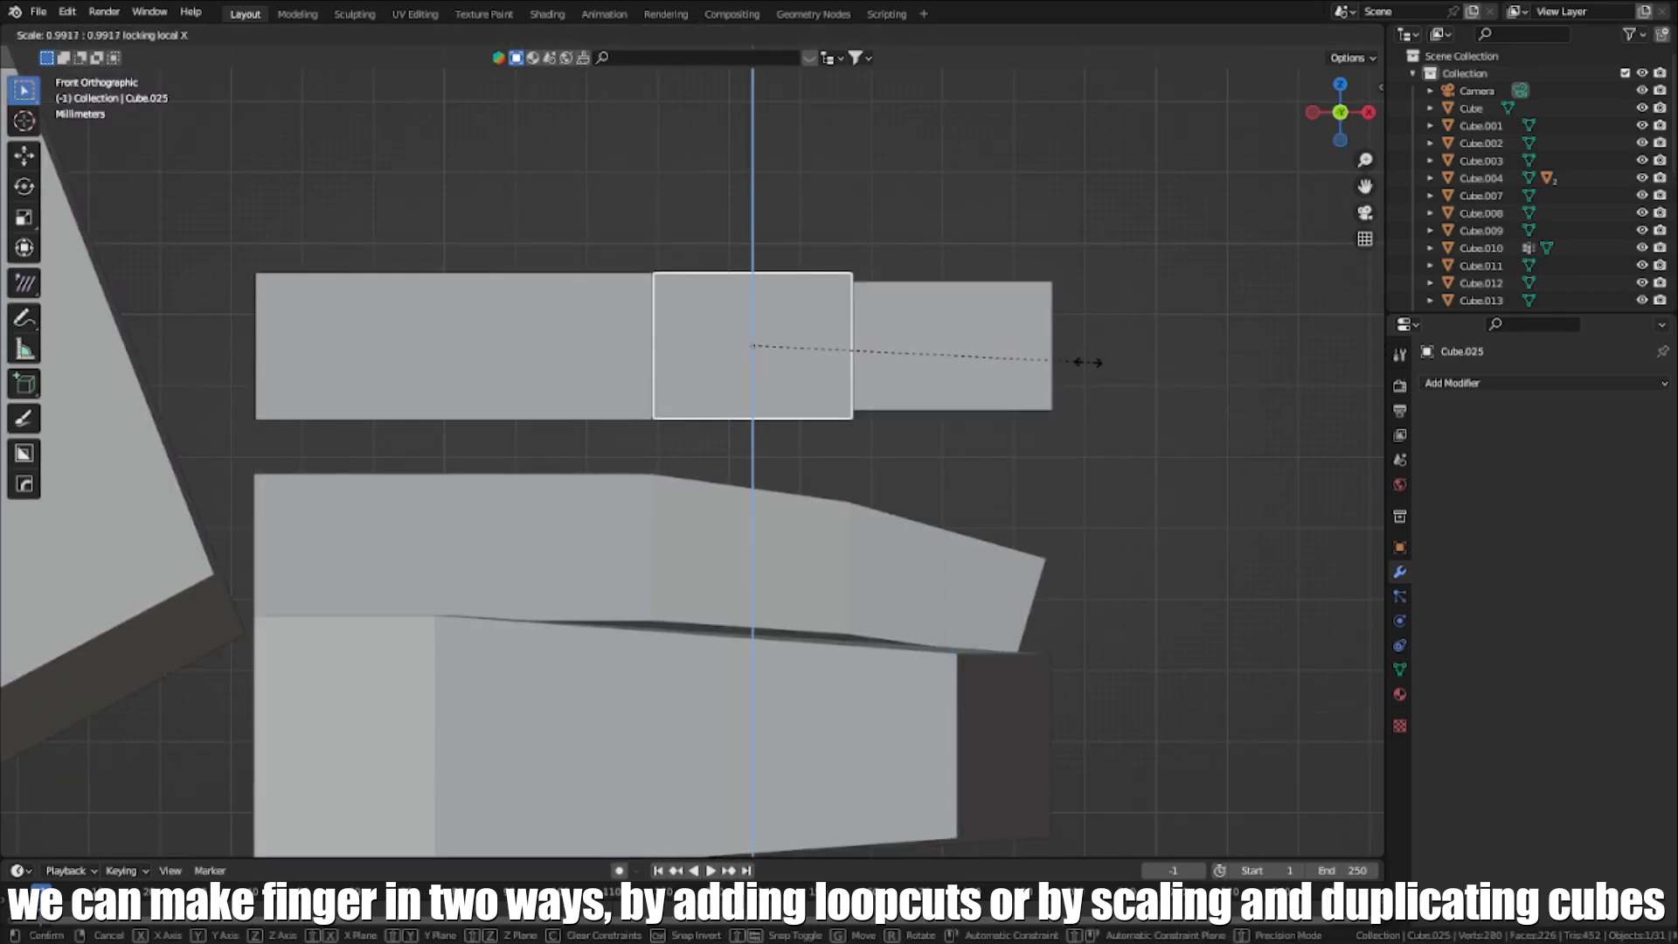
left_click(1080, 362)
left_click(987, 350, "shift")
key("r")
left_click(1044, 354)
middle_click_drag(1005, 367, 759, 437)
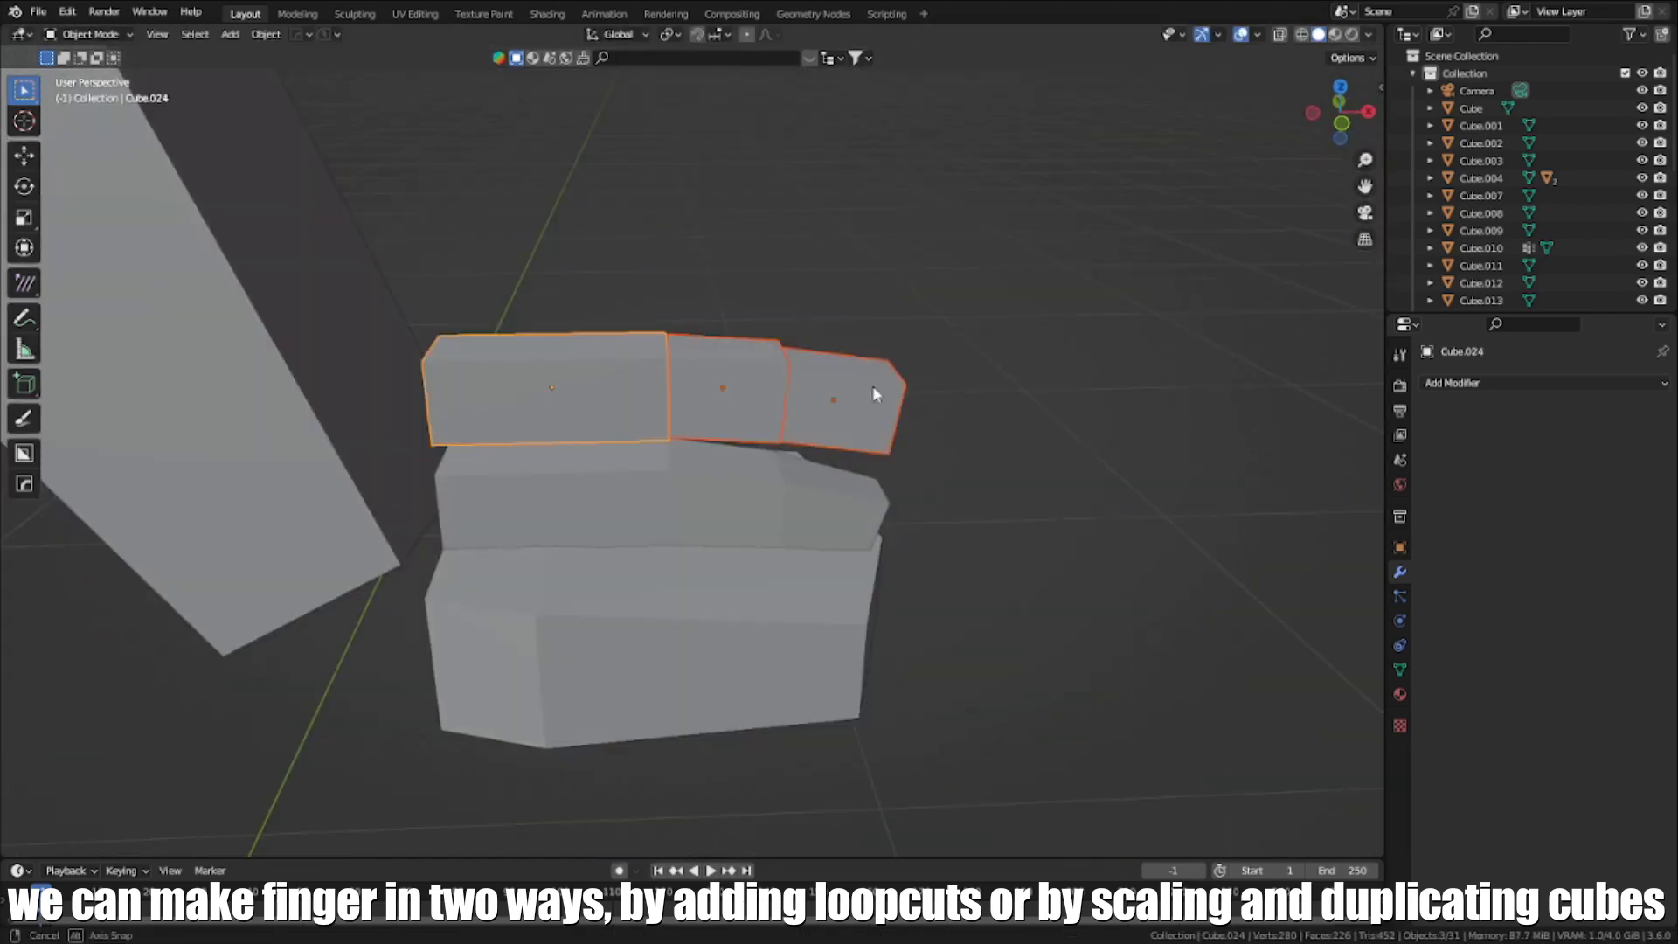
middle_click_drag(1249, 664, 843, 641)
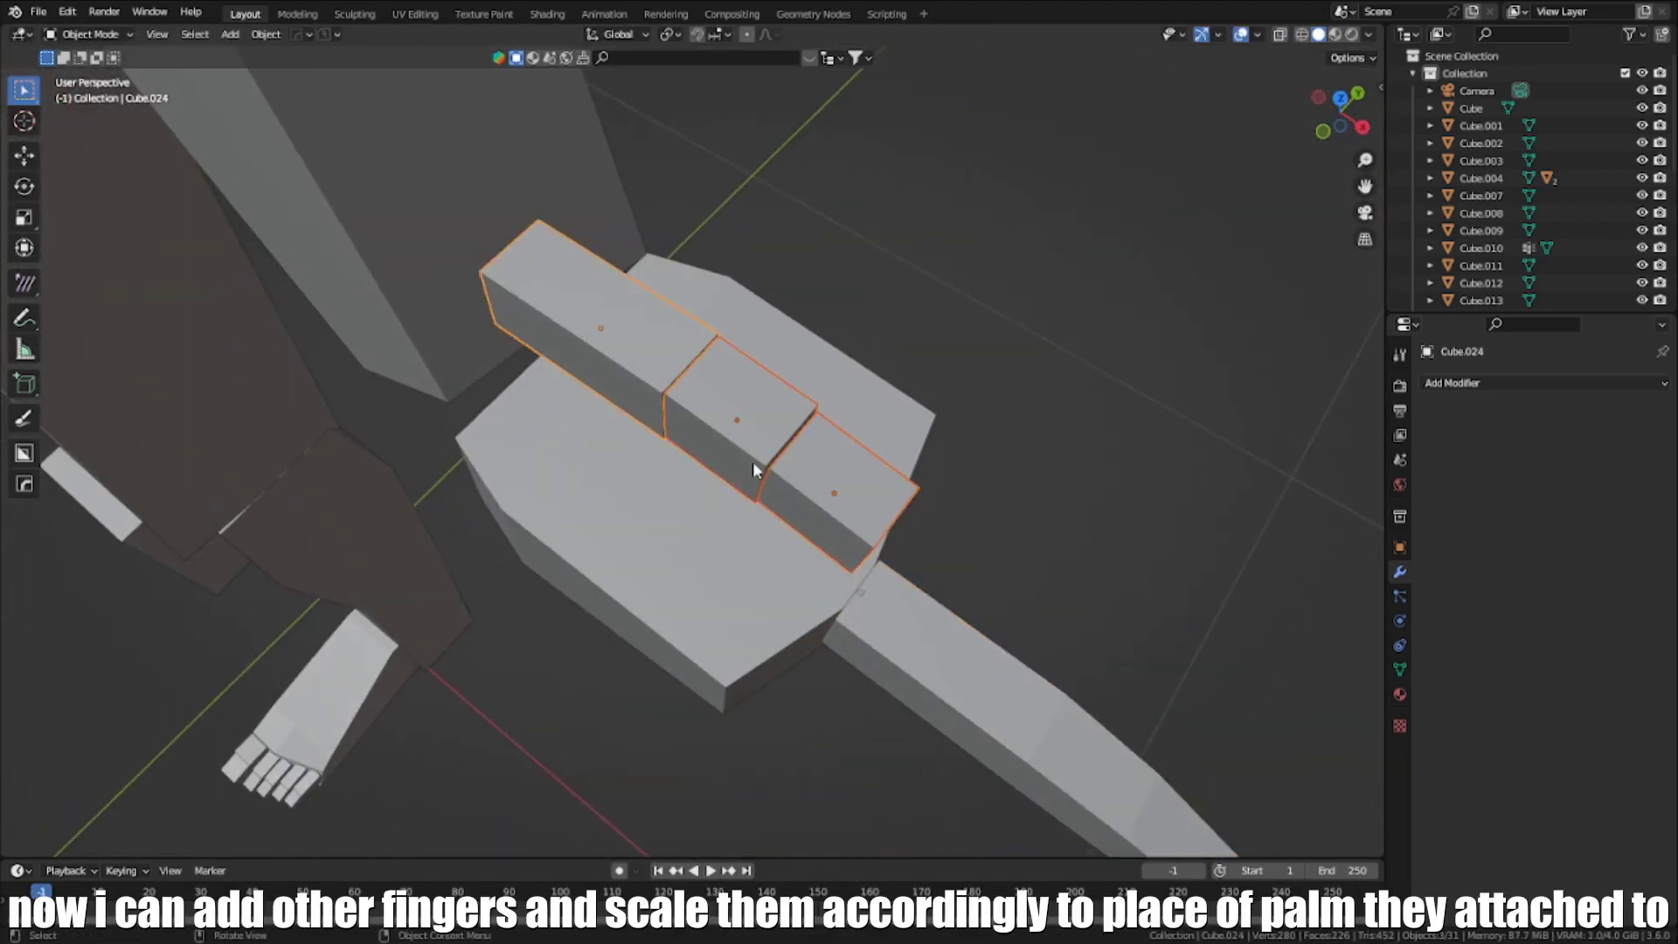
Move the segmented finger to the palm's front edge as the index finger and tilt the middle finger beside it
key("KP_7")
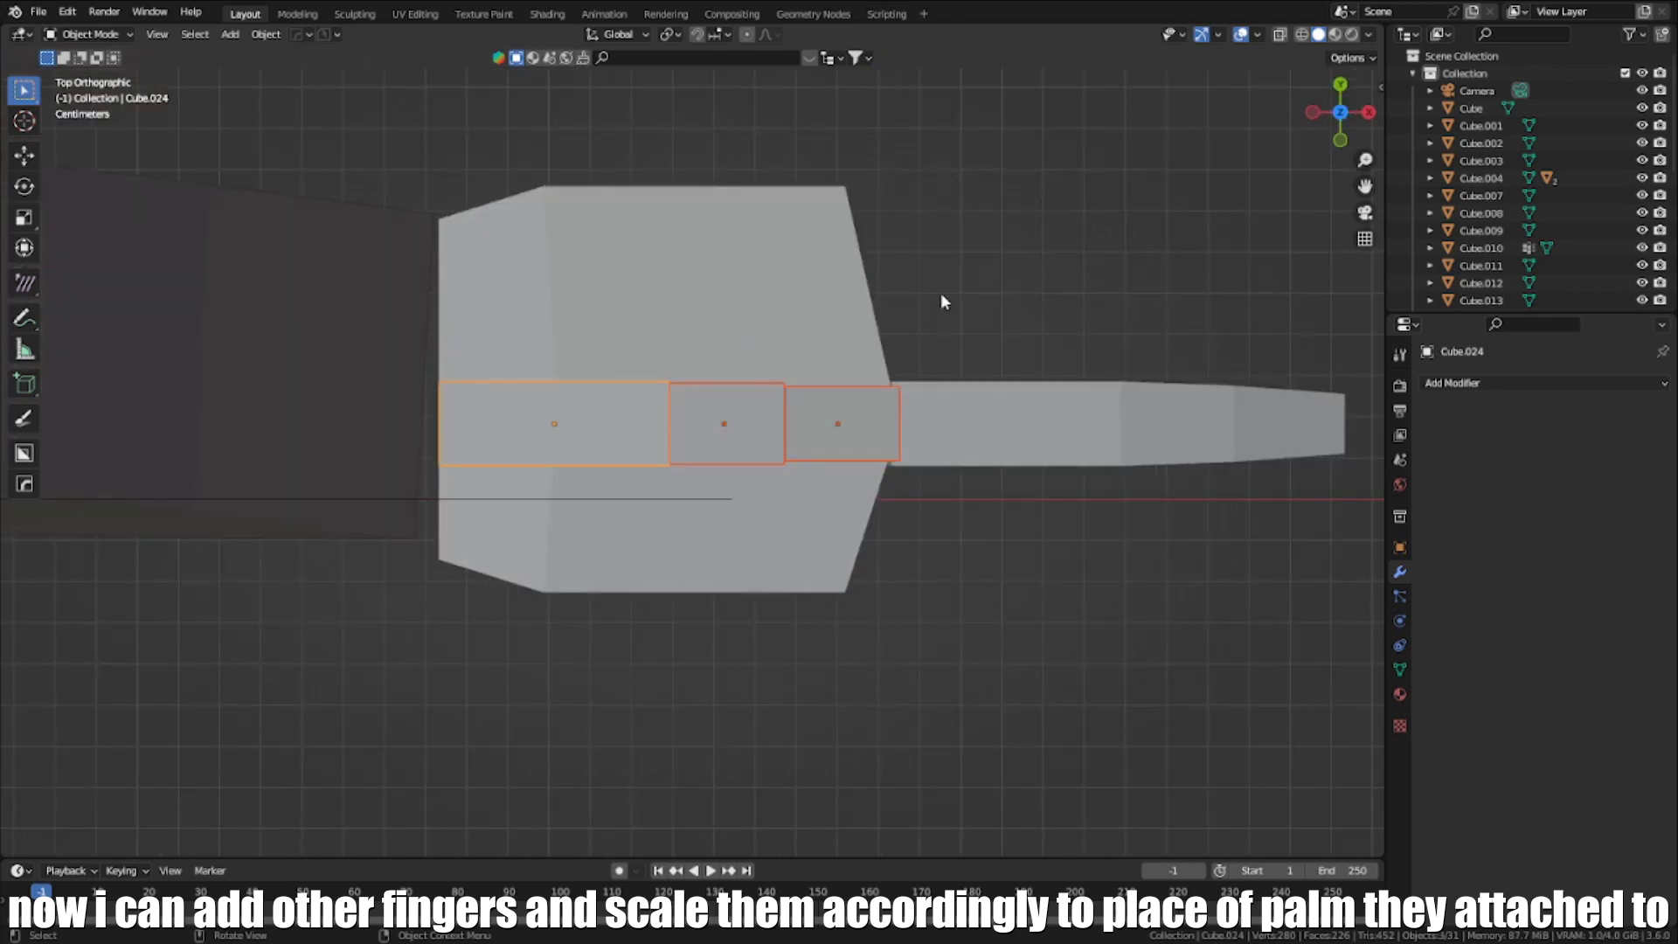
left_click(1092, 569)
key("g")
middle_click_drag(1094, 574, 880, 508)
key("KP_1")
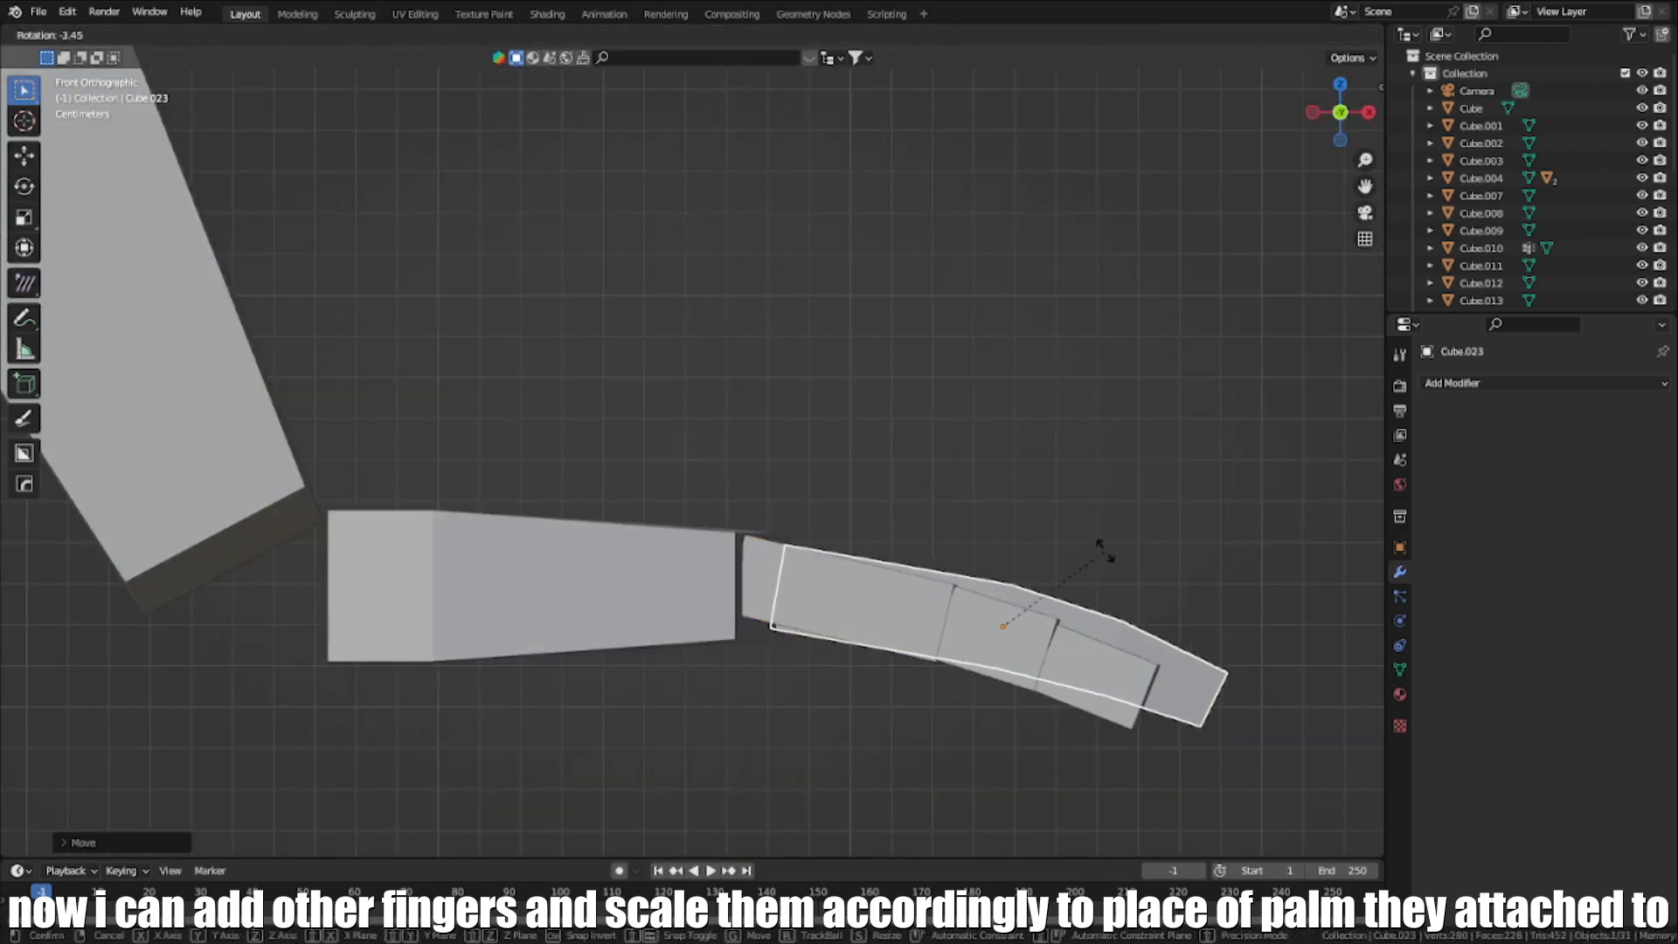
left_click(1097, 673)
middle_click_drag(979, 612, 703, 599)
left_click(699, 599)
key("KP_7")
left_click(903, 487, "shift")
left_click(973, 490, "shift")
middle_click_drag(902, 341, 938, 445, "shift")
key("shift+d")
right_click(887, 407)
key("ctrl+z")
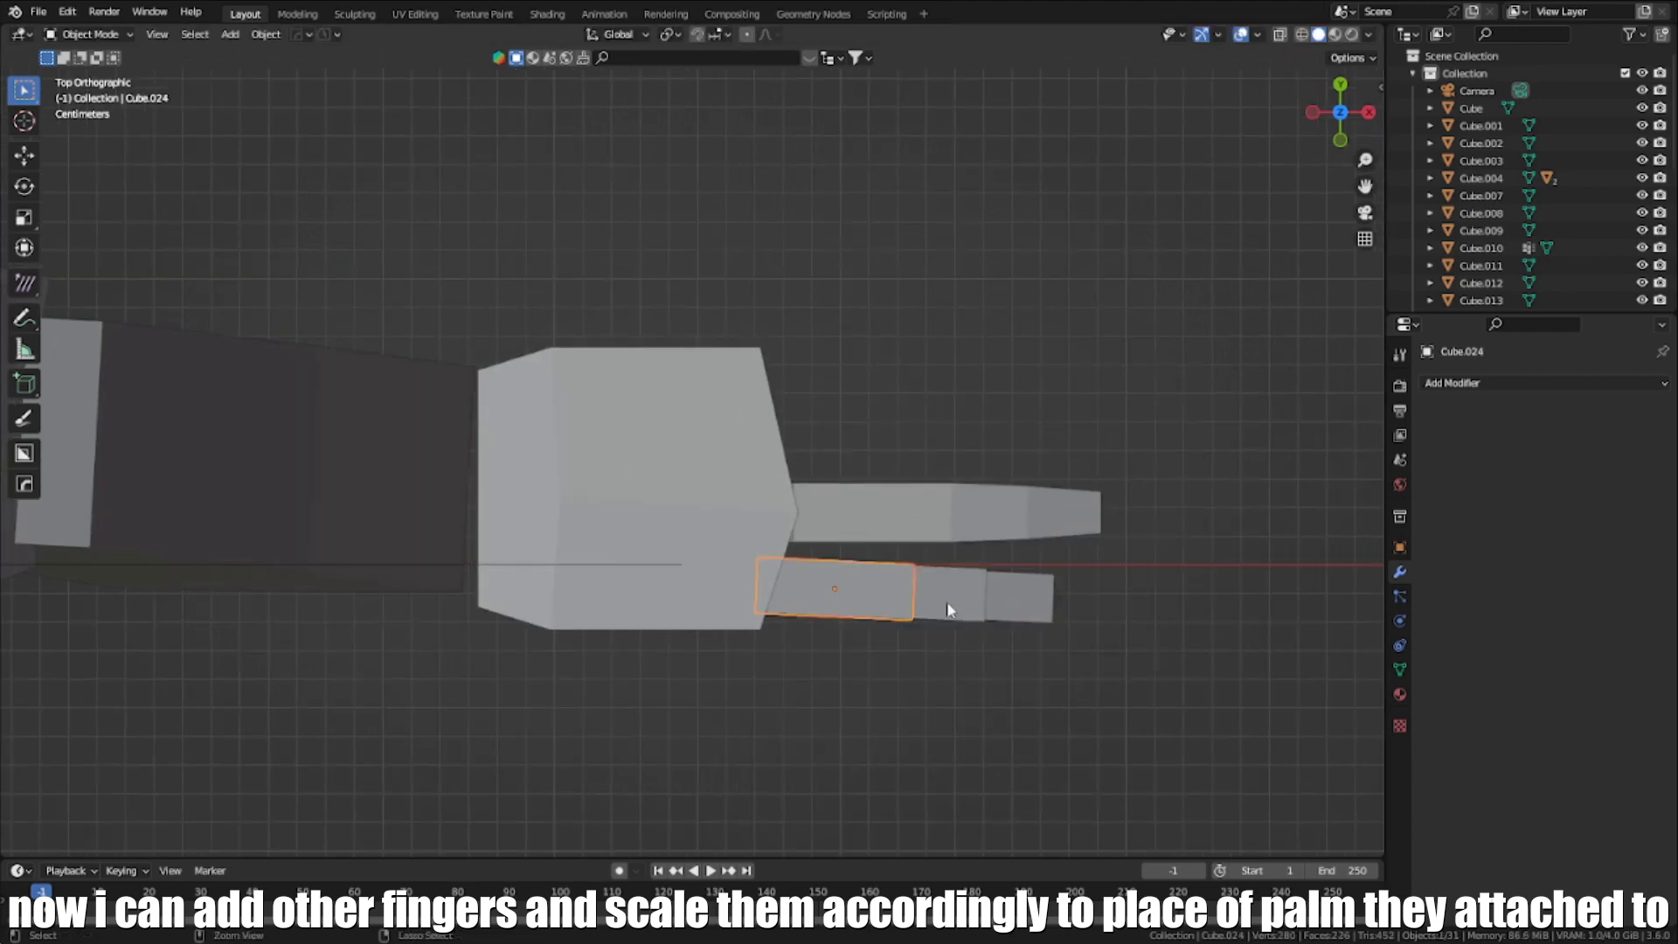
Rotate the one-piece middle finger and move it against the palm's front face
key("KP_1")
scroll(945, 603, "up", 1)
key("r")
left_click(1019, 554)
key("g")
left_click(1056, 448)
middle_click_drag(1057, 448, 1160, 668)
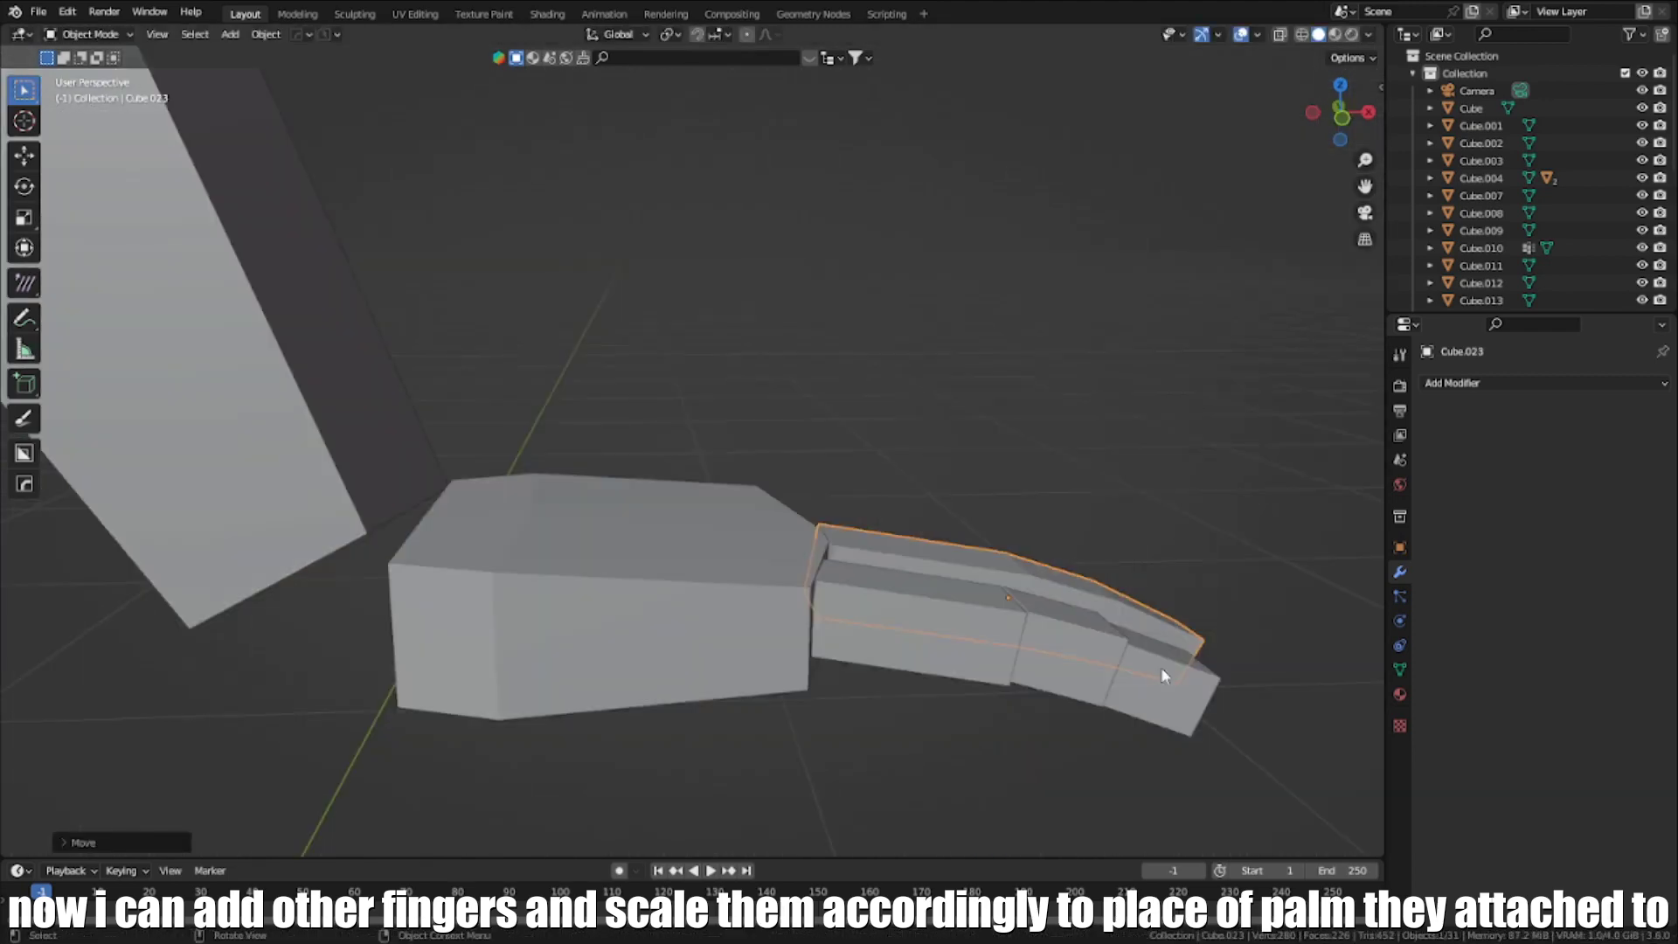
Shift the middle finger along Z to line it up with the palm and the index finger
key("KP_1")
key("g")
key("z")
left_click(1015, 577)
key("g")
key("z")
left_click(1258, 681)
Lower the palm's front corner edge on the little-finger side slightly along Z
middle_click_drag(1259, 681, 895, 635)
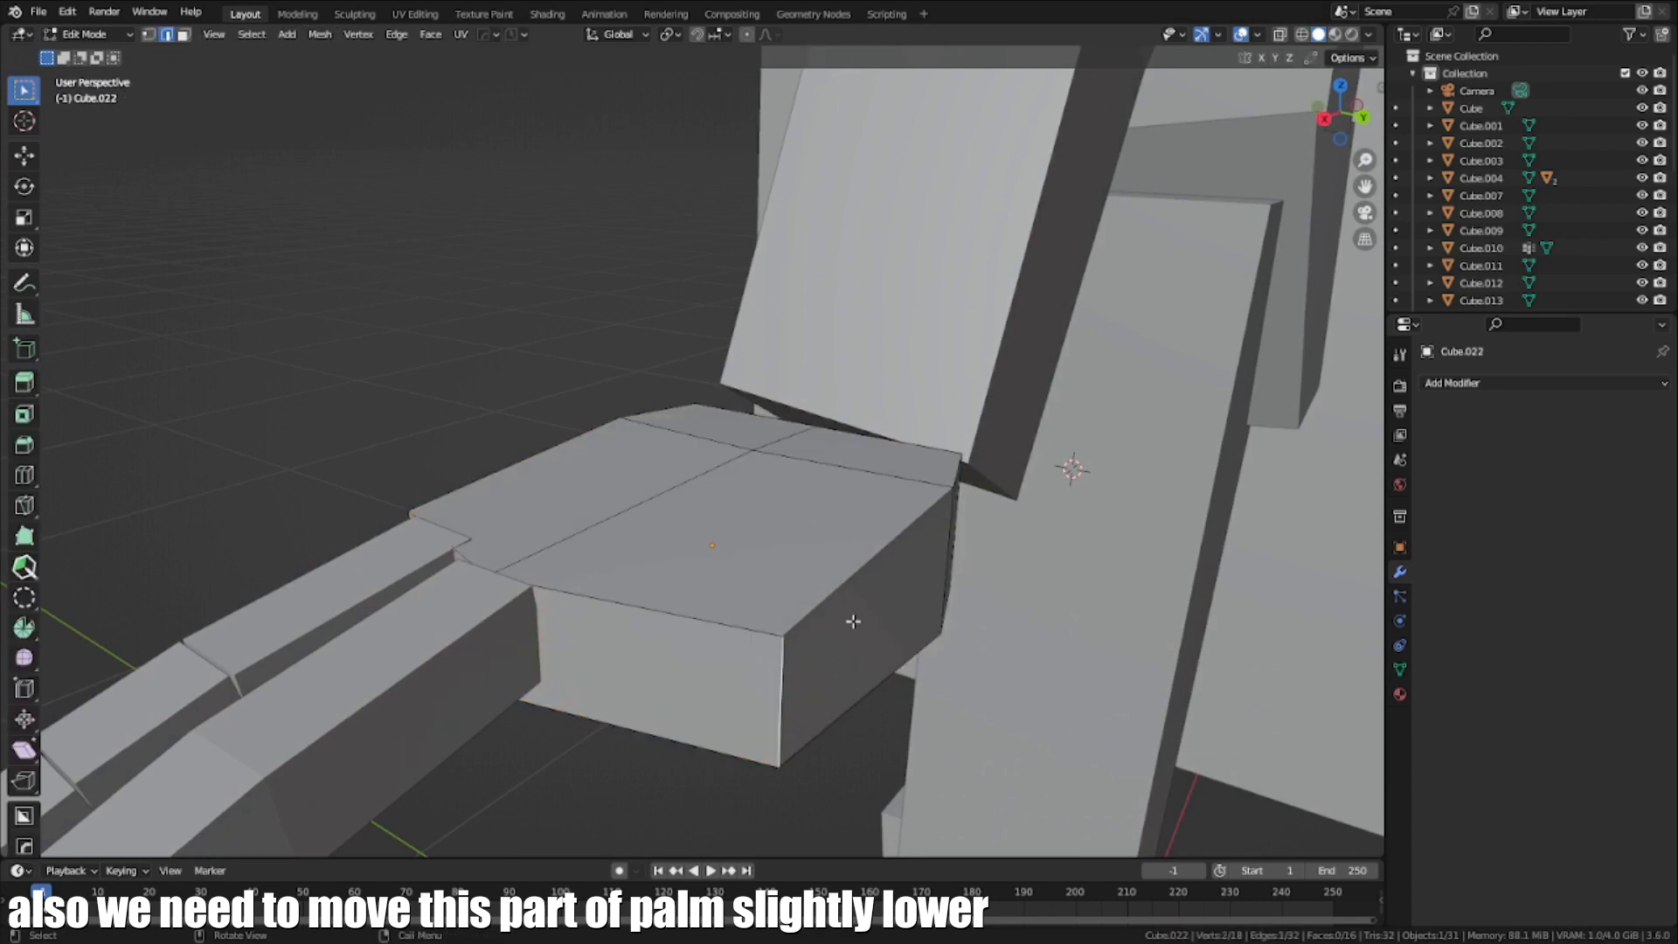
middle_click_drag(853, 622, 851, 569)
key("g")
key("z")
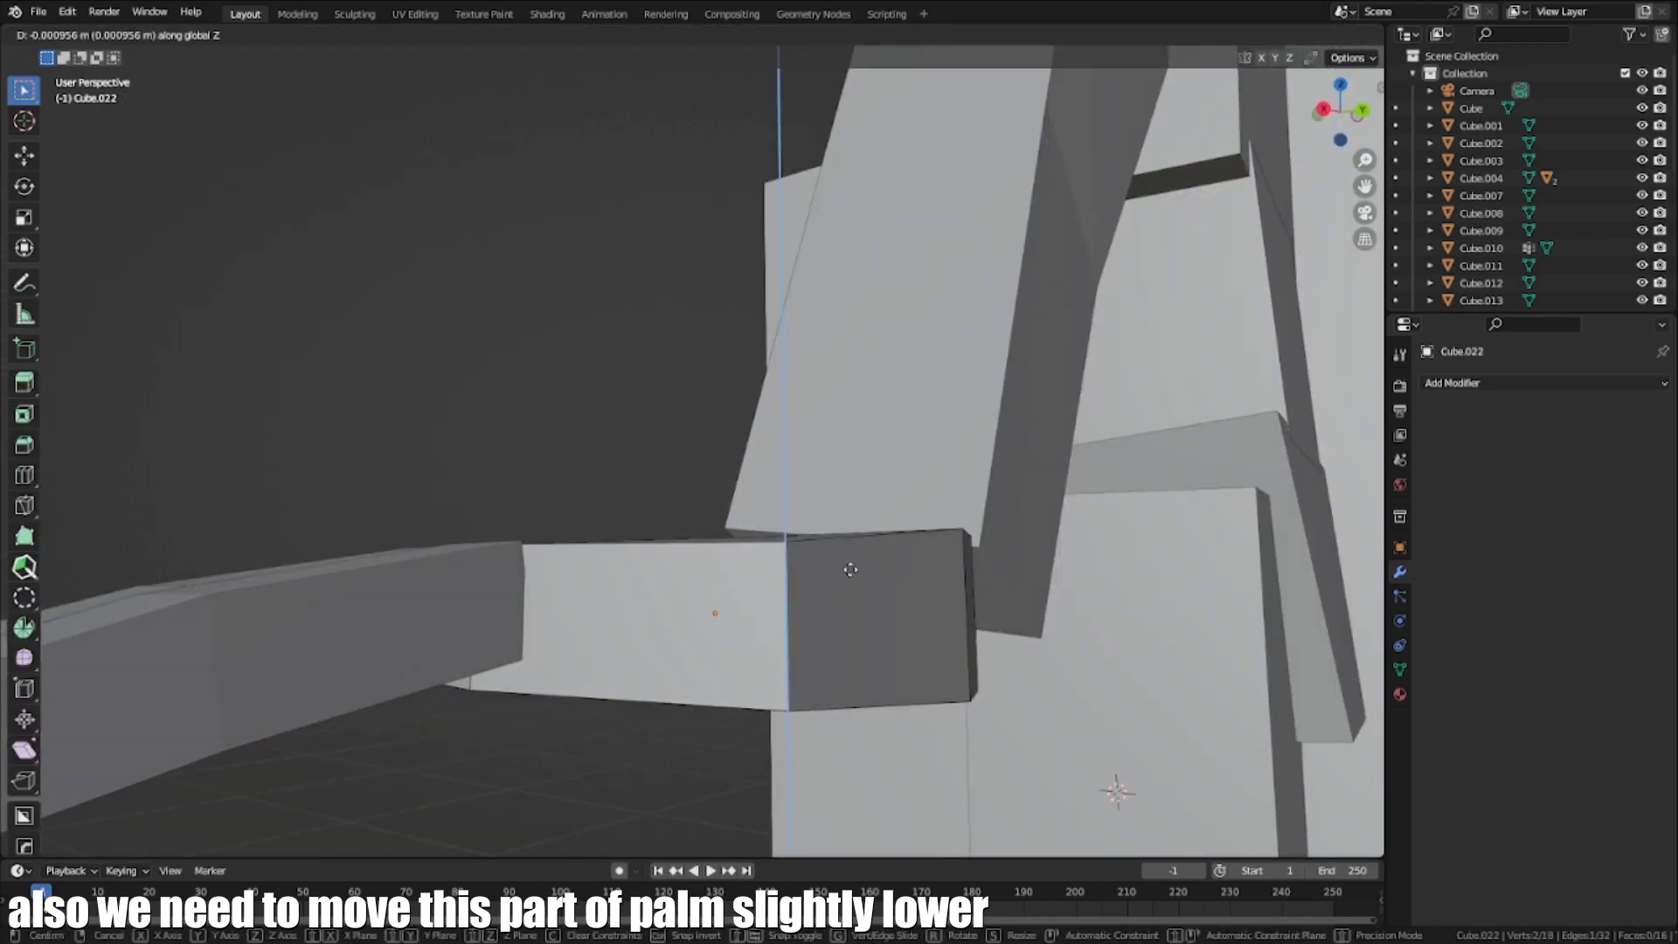
middle_click_drag(744, 629, 834, 576)
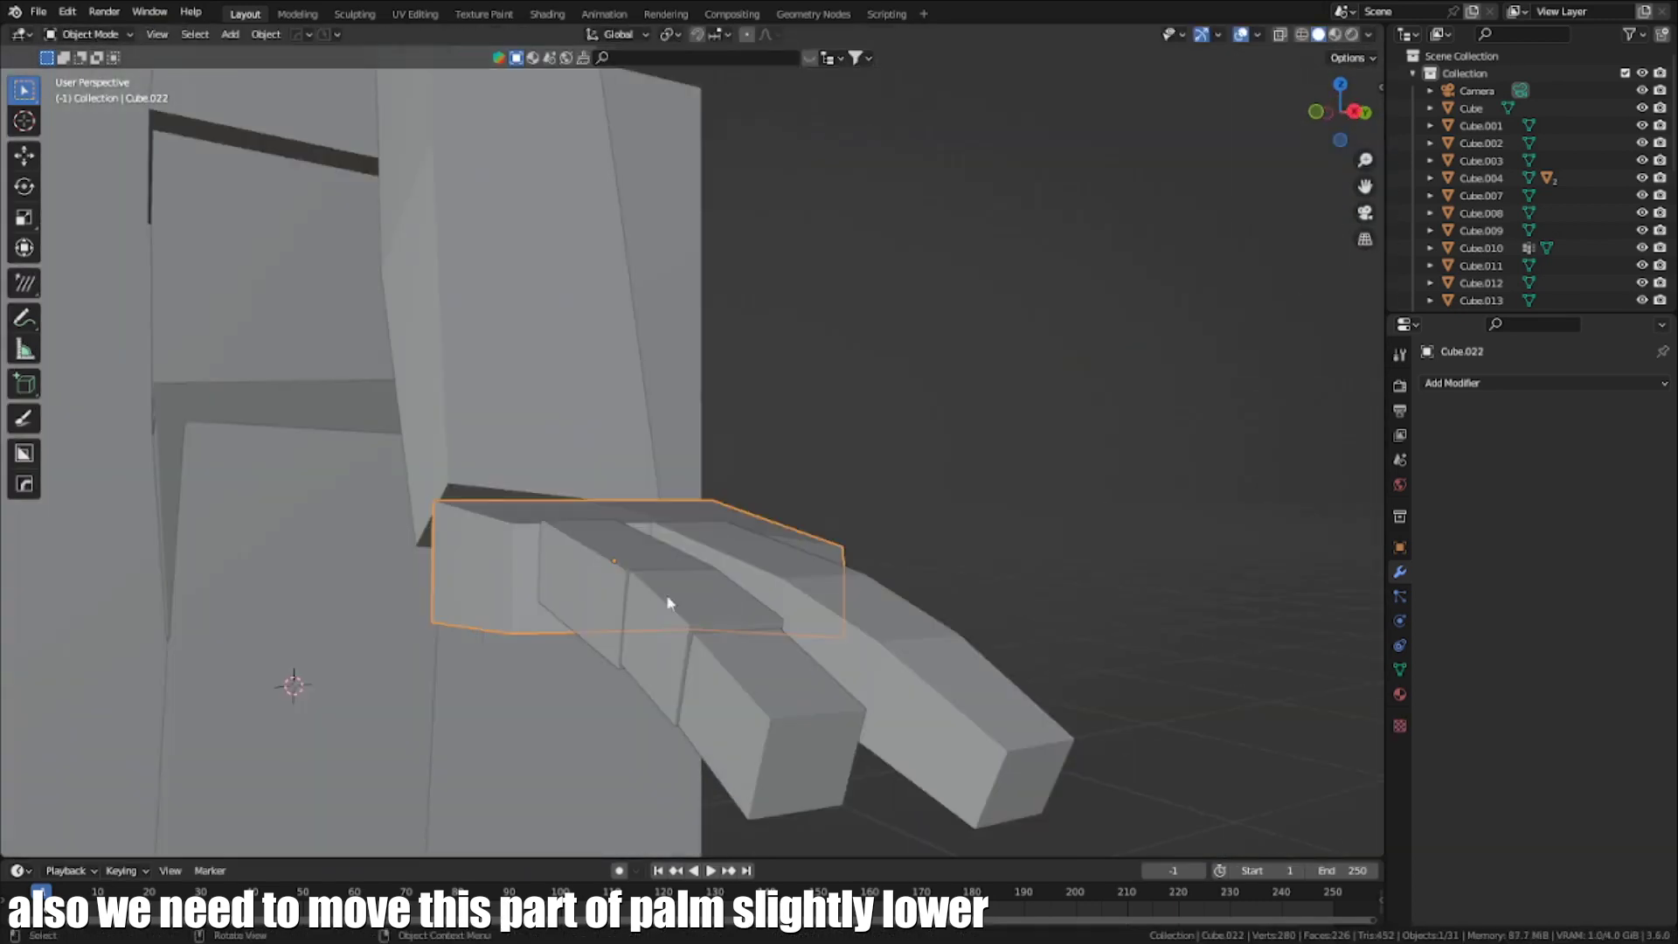
Duplicate the index finger as the ring finger, rotate it and place it at the palm's front edge
key("KP_7")
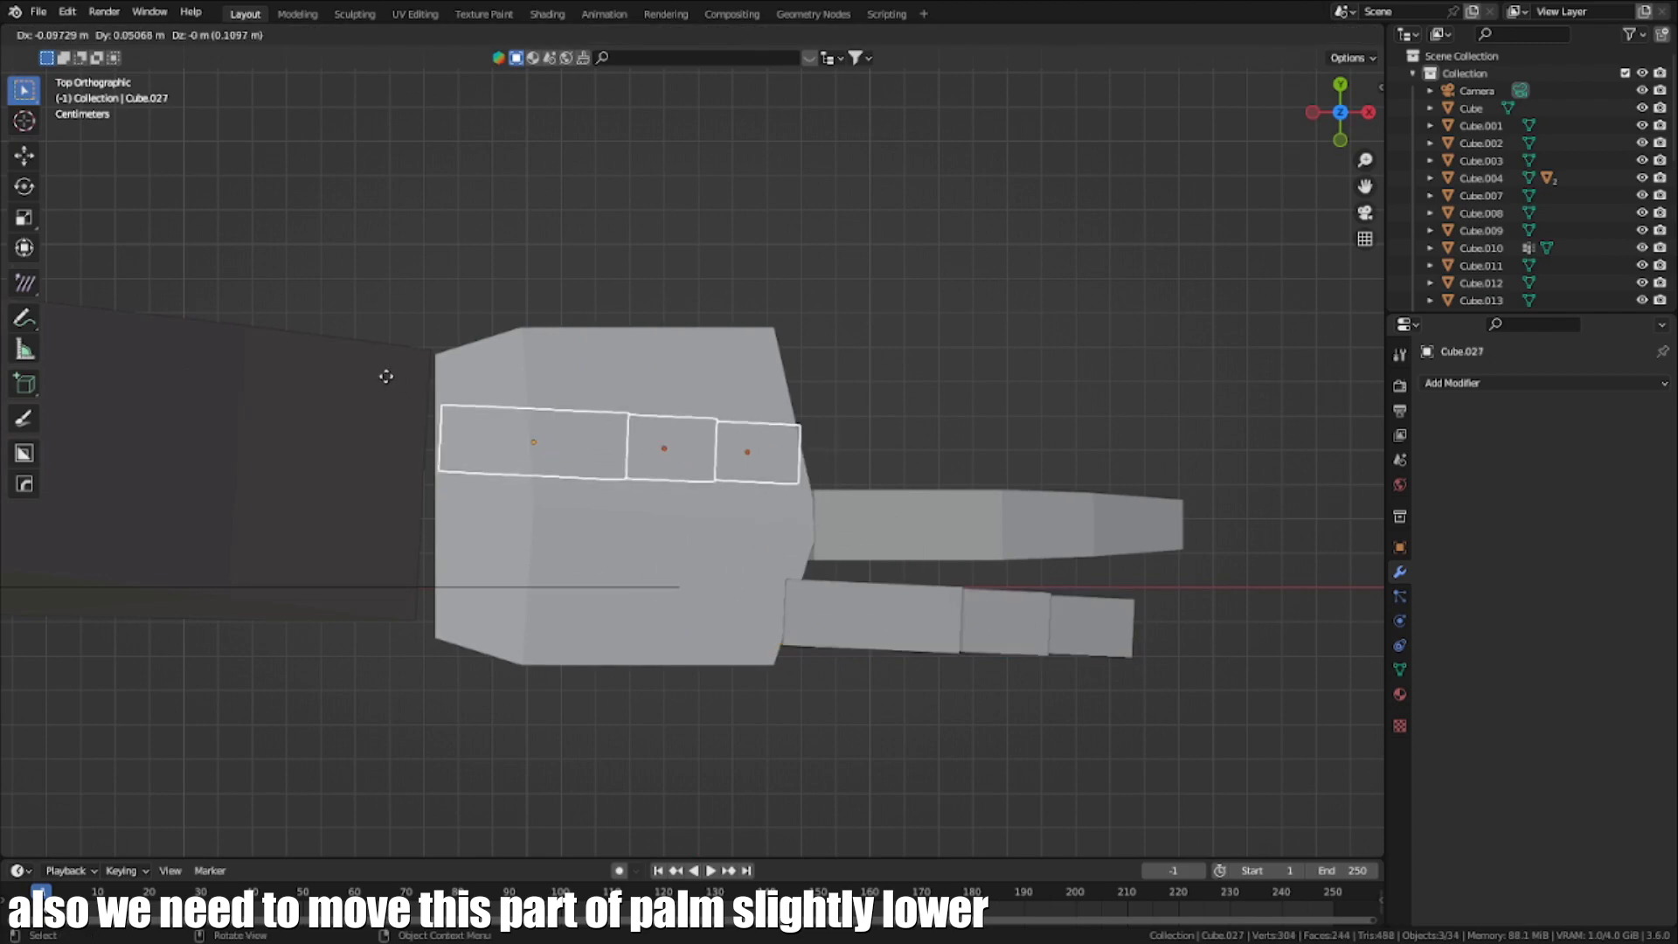
left_click(386, 376)
key("KP_1")
key("r")
left_click(893, 357)
middle_click_drag(893, 324, 918, 386)
key("KP_7")
key("KP_1")
key("g")
left_click(1350, 423)
key("r")
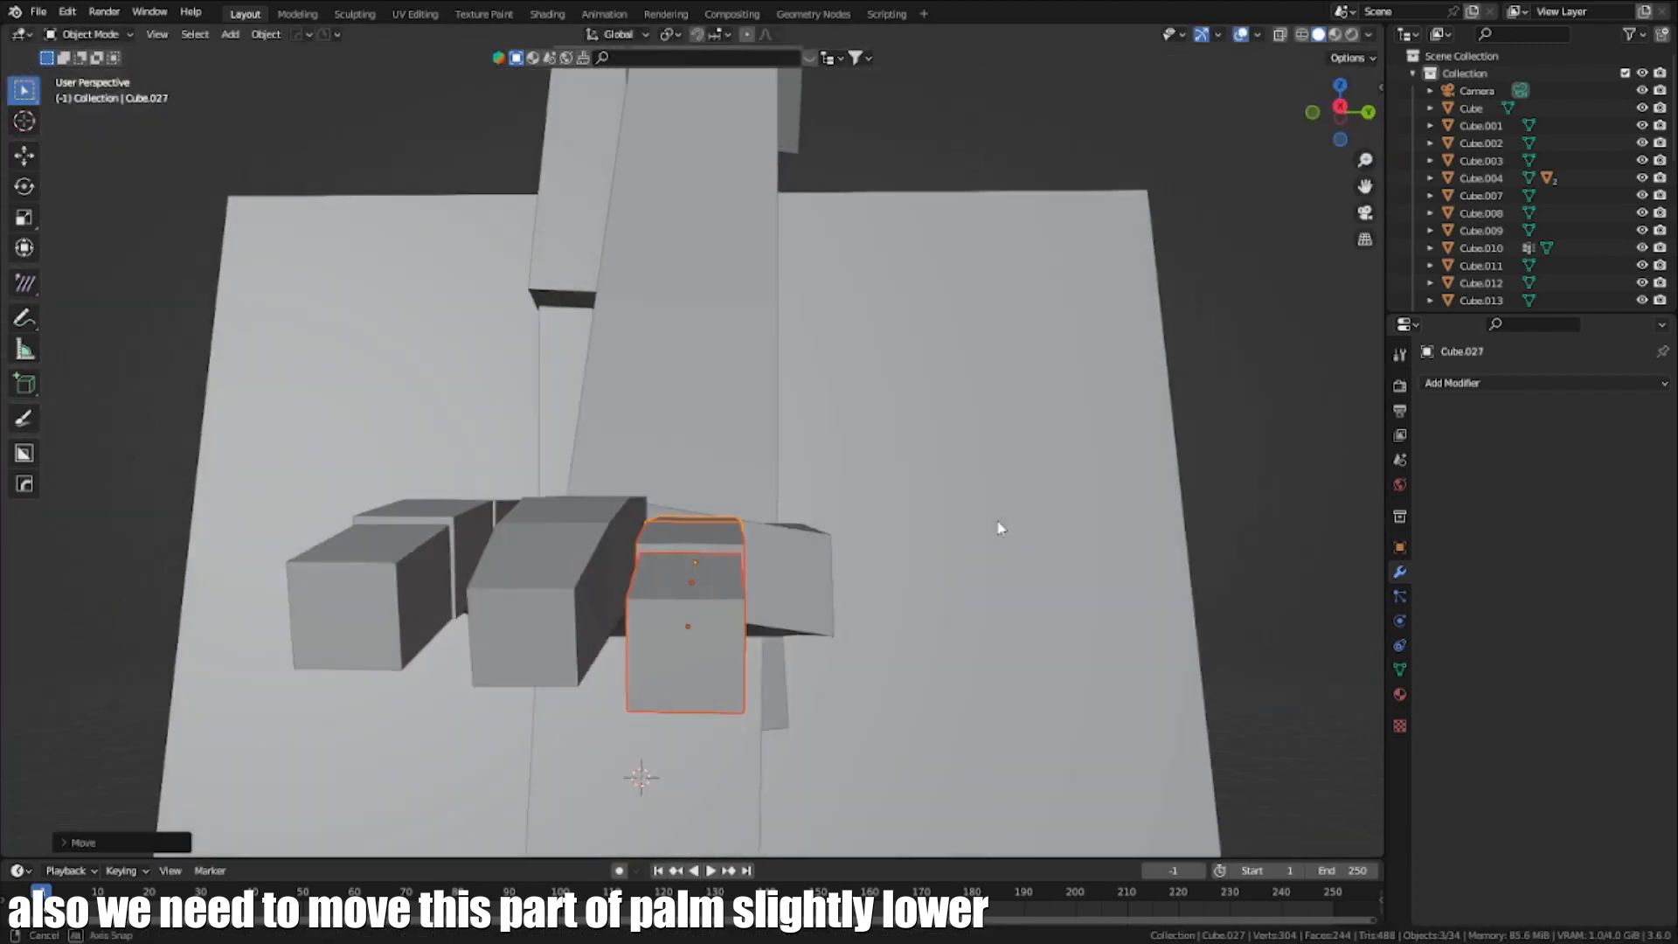
Duplicate the ring finger as the little finger, rotate it and place it at the palm's outer front corner
key("KP_1")
key("KP_7")
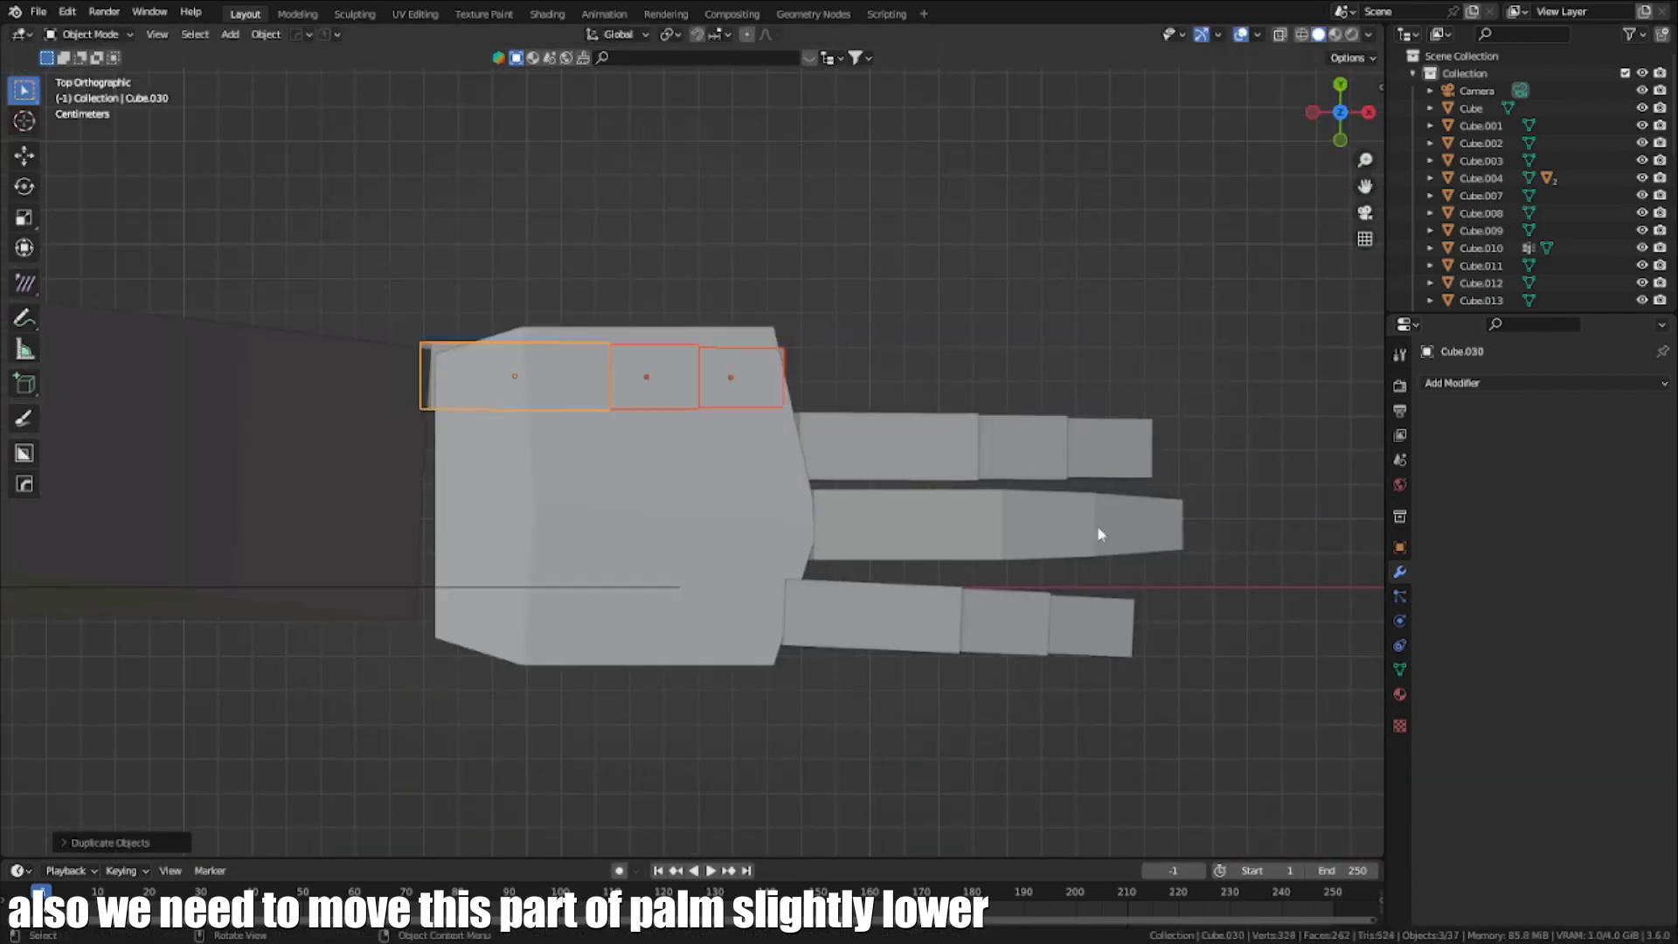
left_click(1362, 500)
key("r")
left_click(1323, 468)
middle_click_drag(1323, 468, 892, 493)
key("g")
left_click(891, 492)
Adjust the heights of the outer fingers along Z so they follow the palm's front edge
left_click(698, 640)
middle_click_drag(698, 640, 645, 625)
key("KP_1")
key("g")
key("z")
left_click(1030, 595)
left_click(645, 626)
key("g")
key("z")
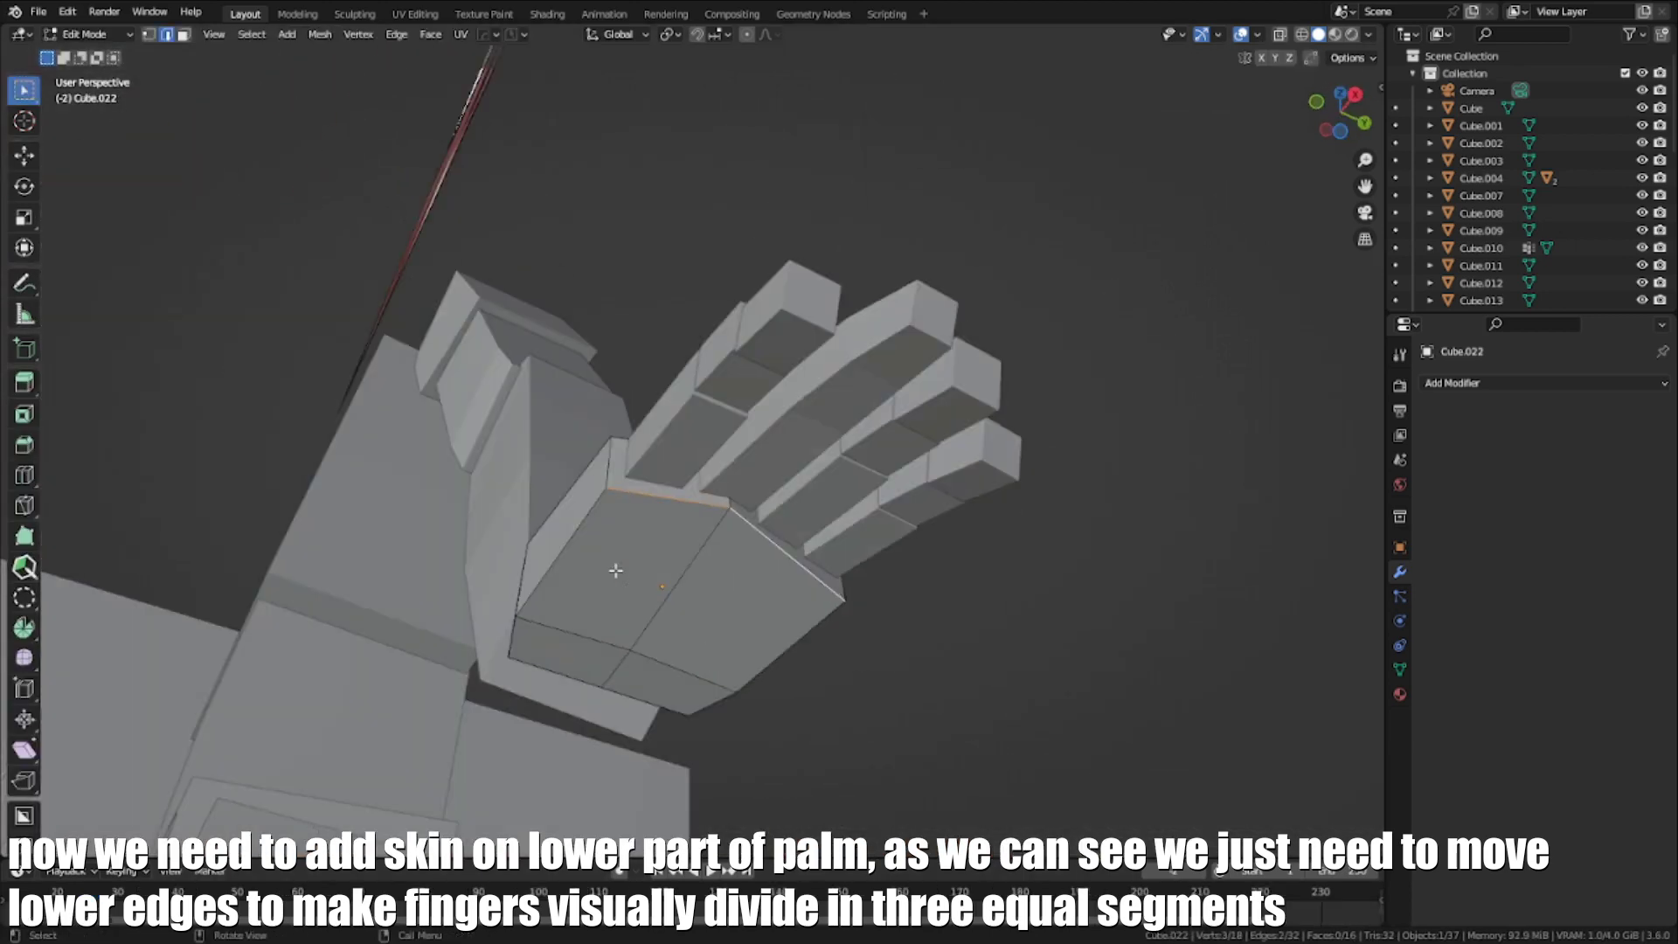
Move the palm's lower front edges over the finger bases so the fingers look divided into three equal segments
middle_click_drag(615, 569, 725, 776, "alt")
scroll(809, 554, "up", 1)
key("g")
left_click(202, 562)
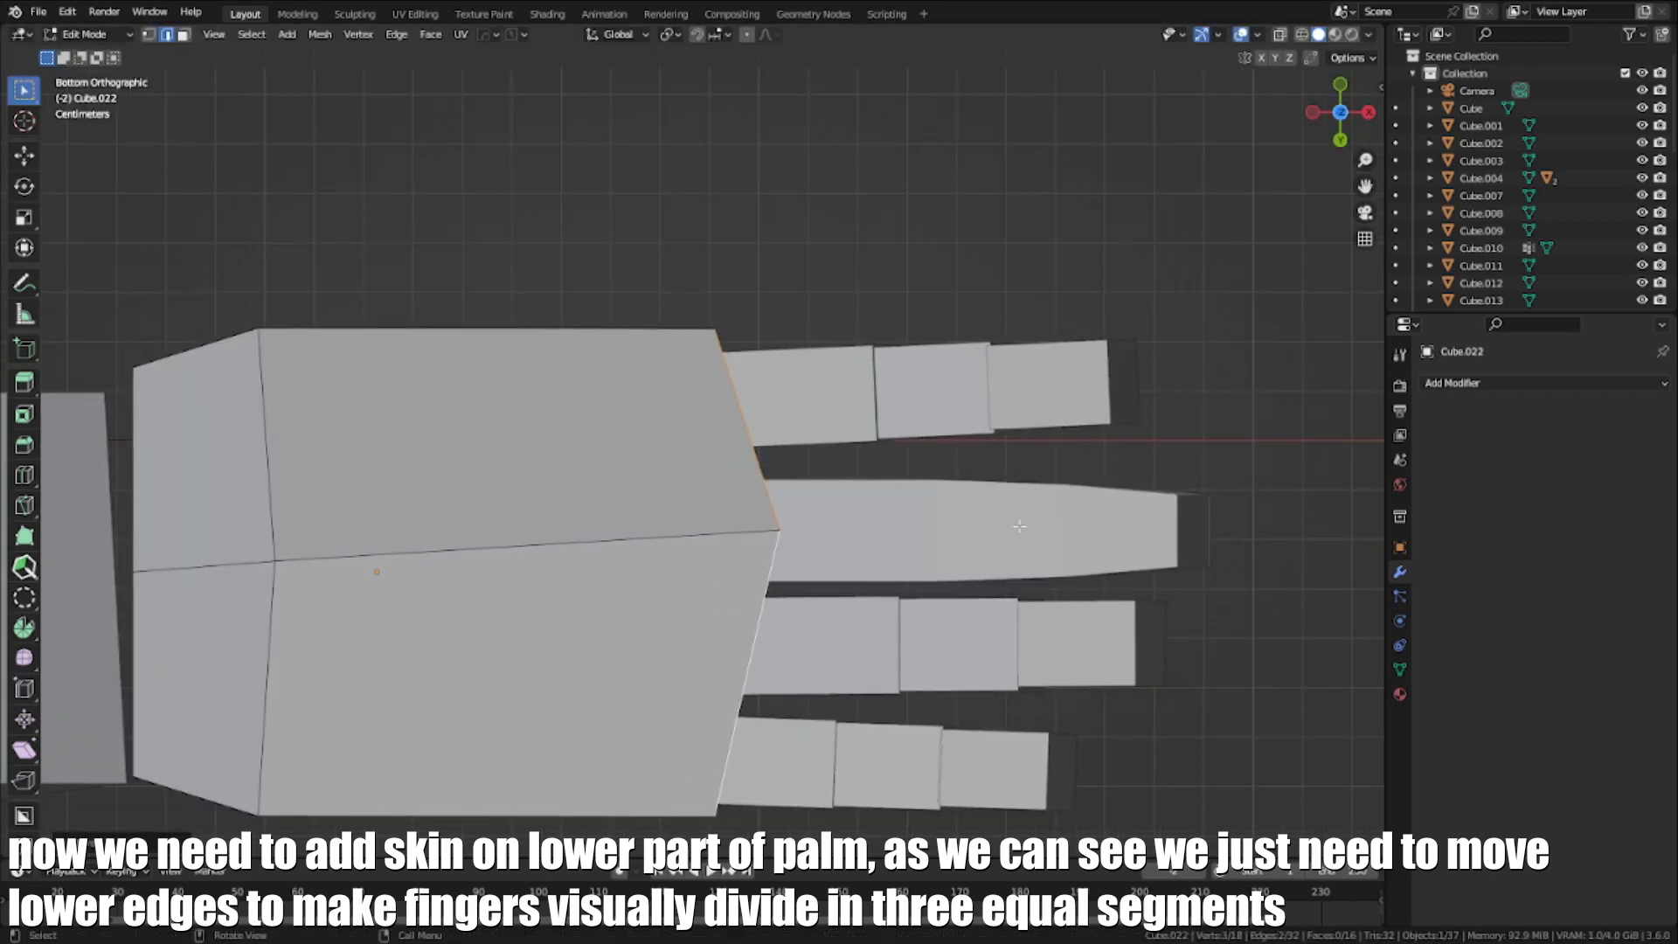
middle_click_drag(1019, 526, 831, 303)
scroll(921, 496, "down", 1)
key("g")
left_click(917, 498)
key("g")
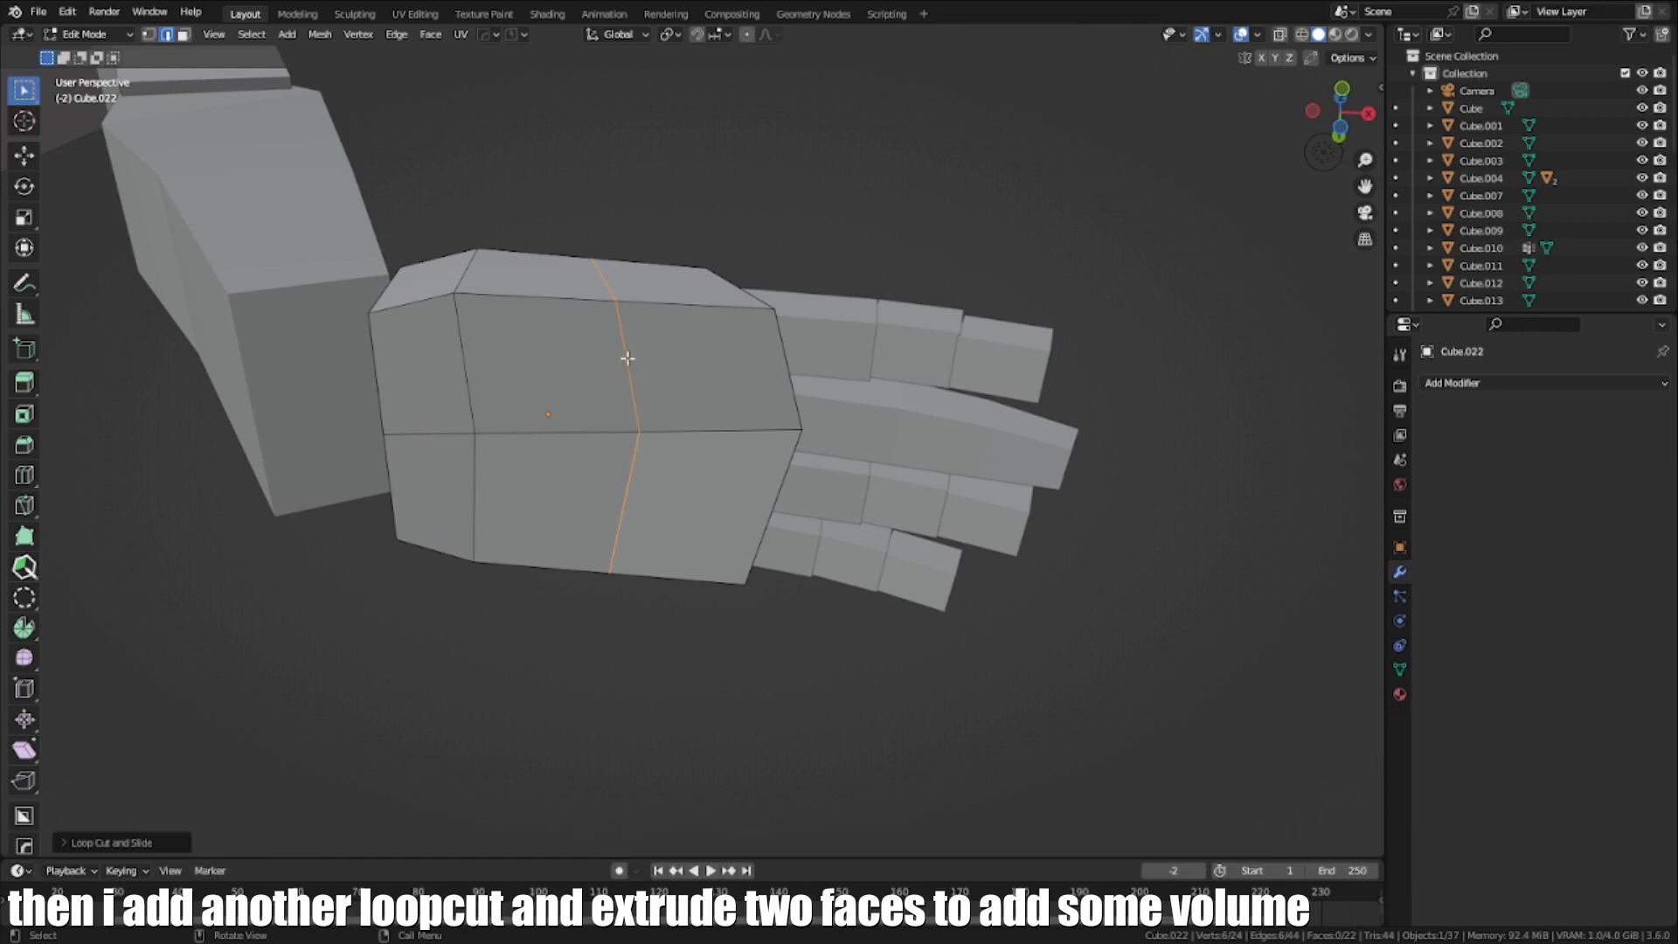
Slide the two underside edges of the palm's loop cut toward the fingers and toggle X-ray display
left_click(624, 478, "shift")
key("g")
key("g")
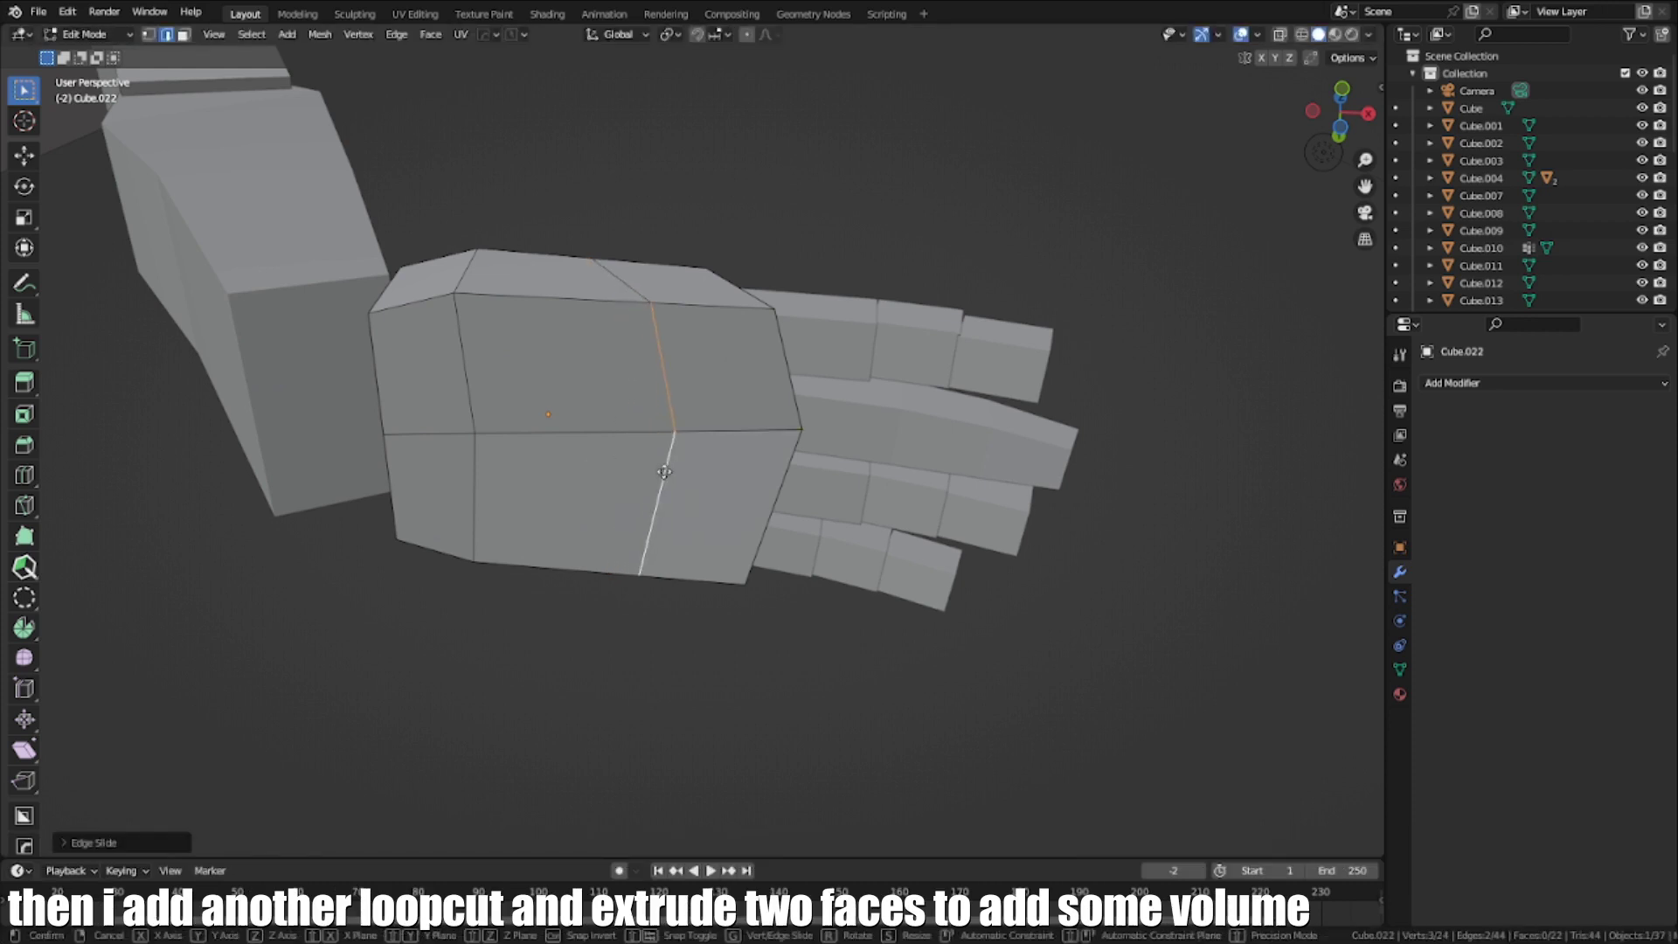
left_click(665, 472)
middle_click_drag(682, 475, 705, 521)
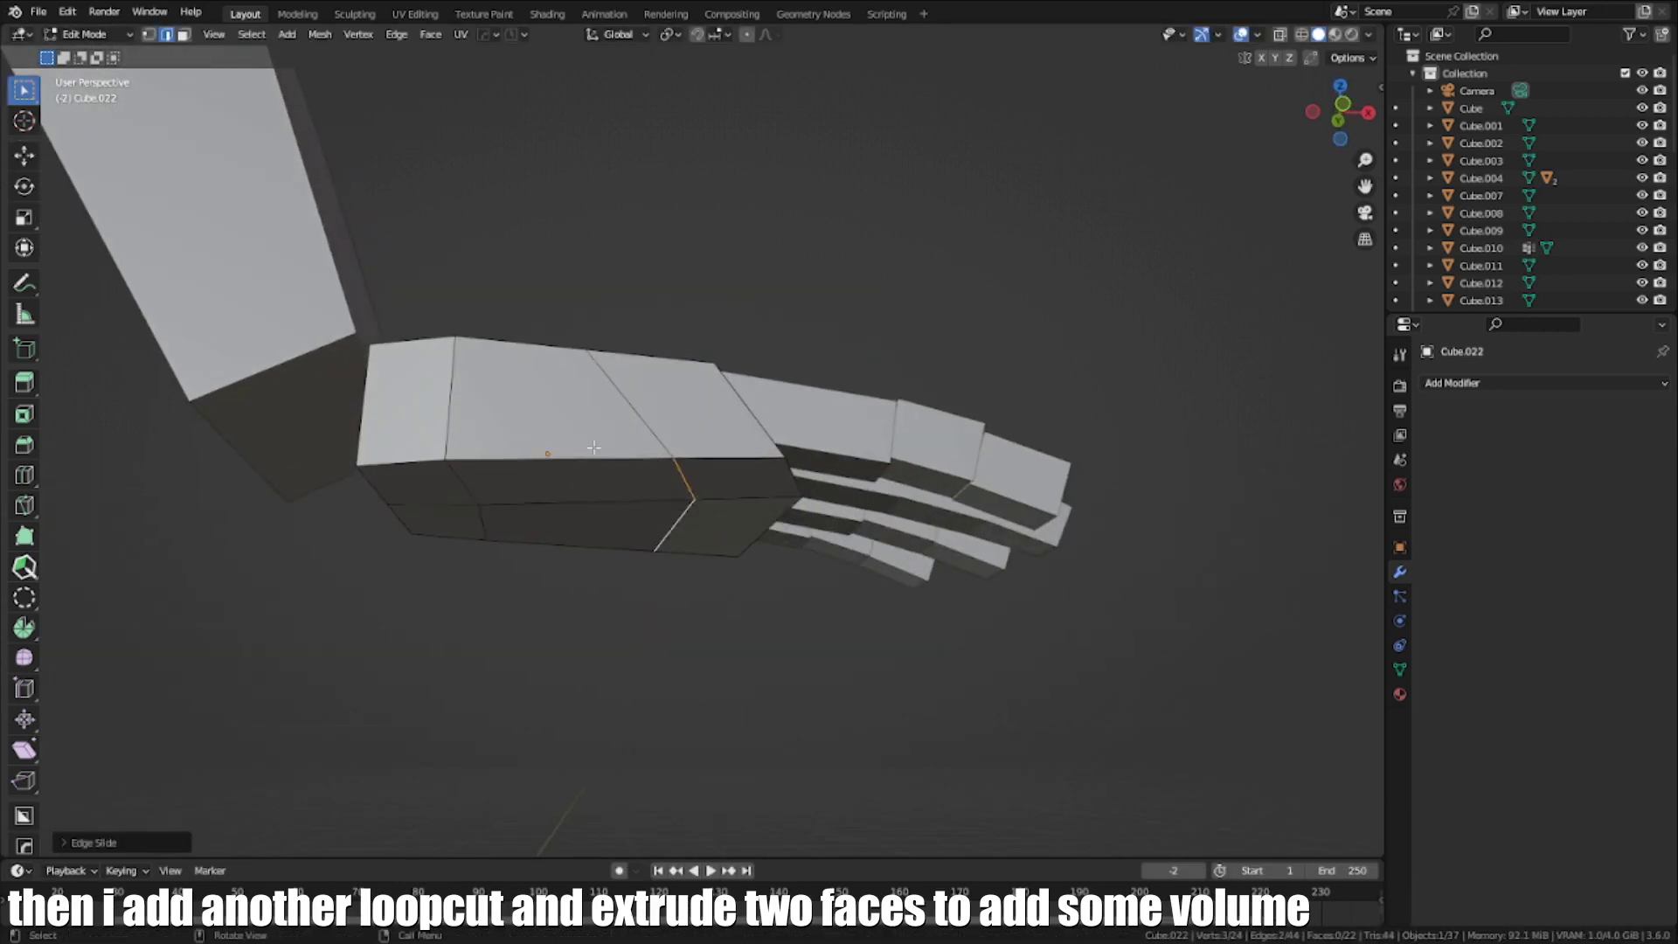
key("KP_1")
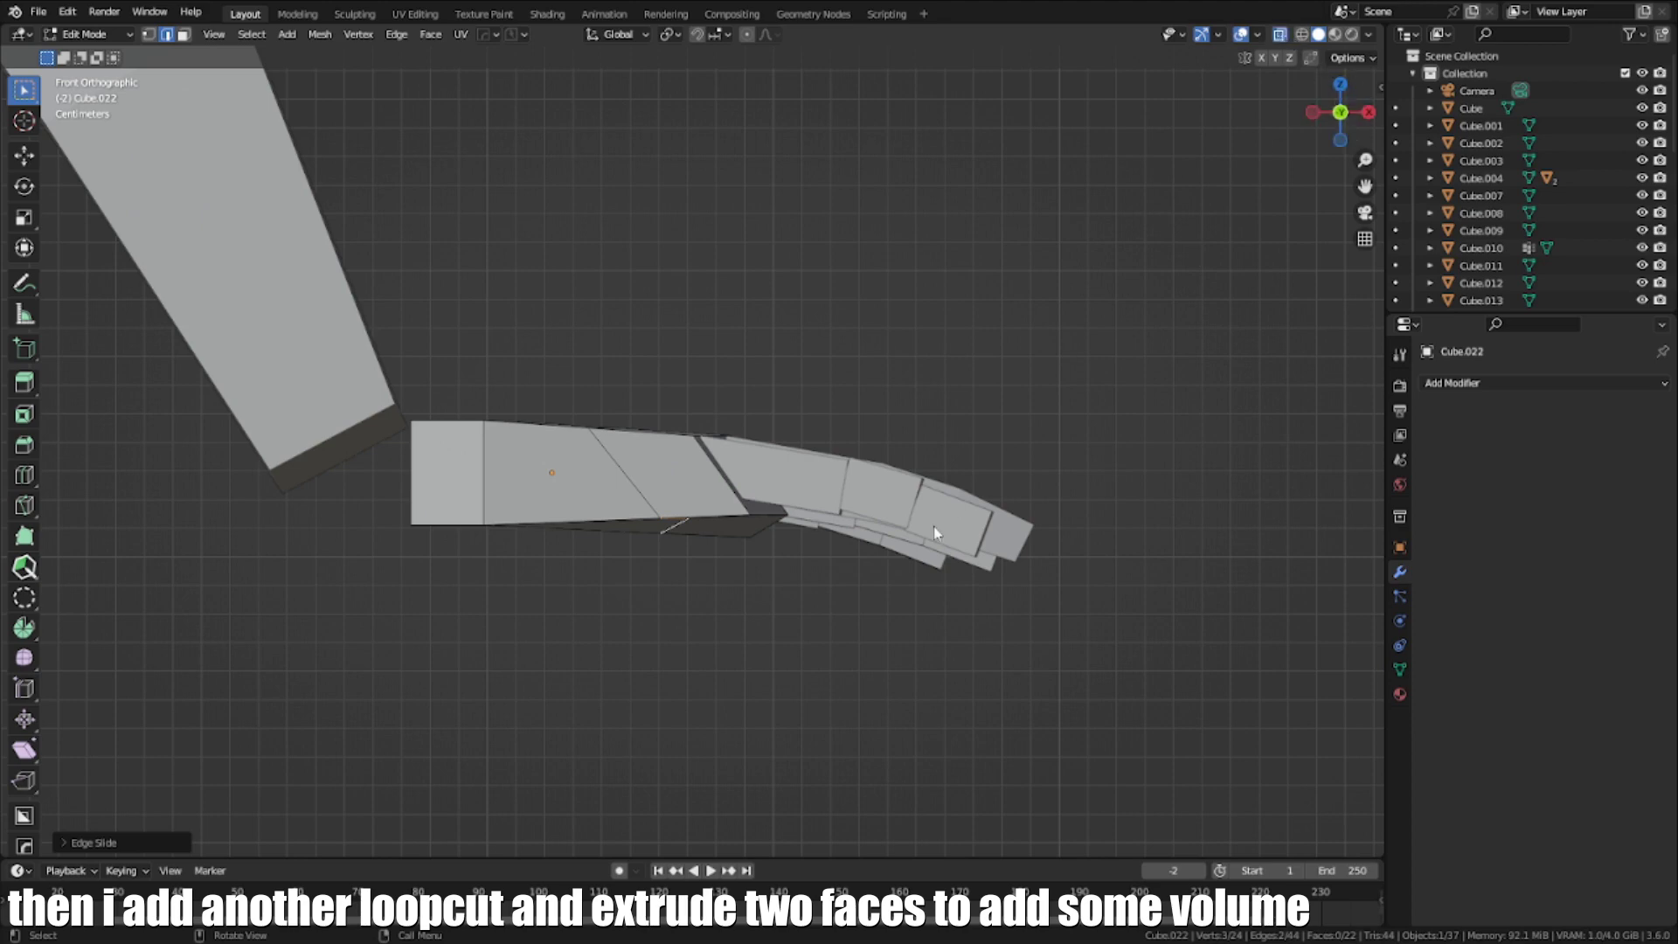
scroll(830, 534, "up", 2)
left_click(1281, 36)
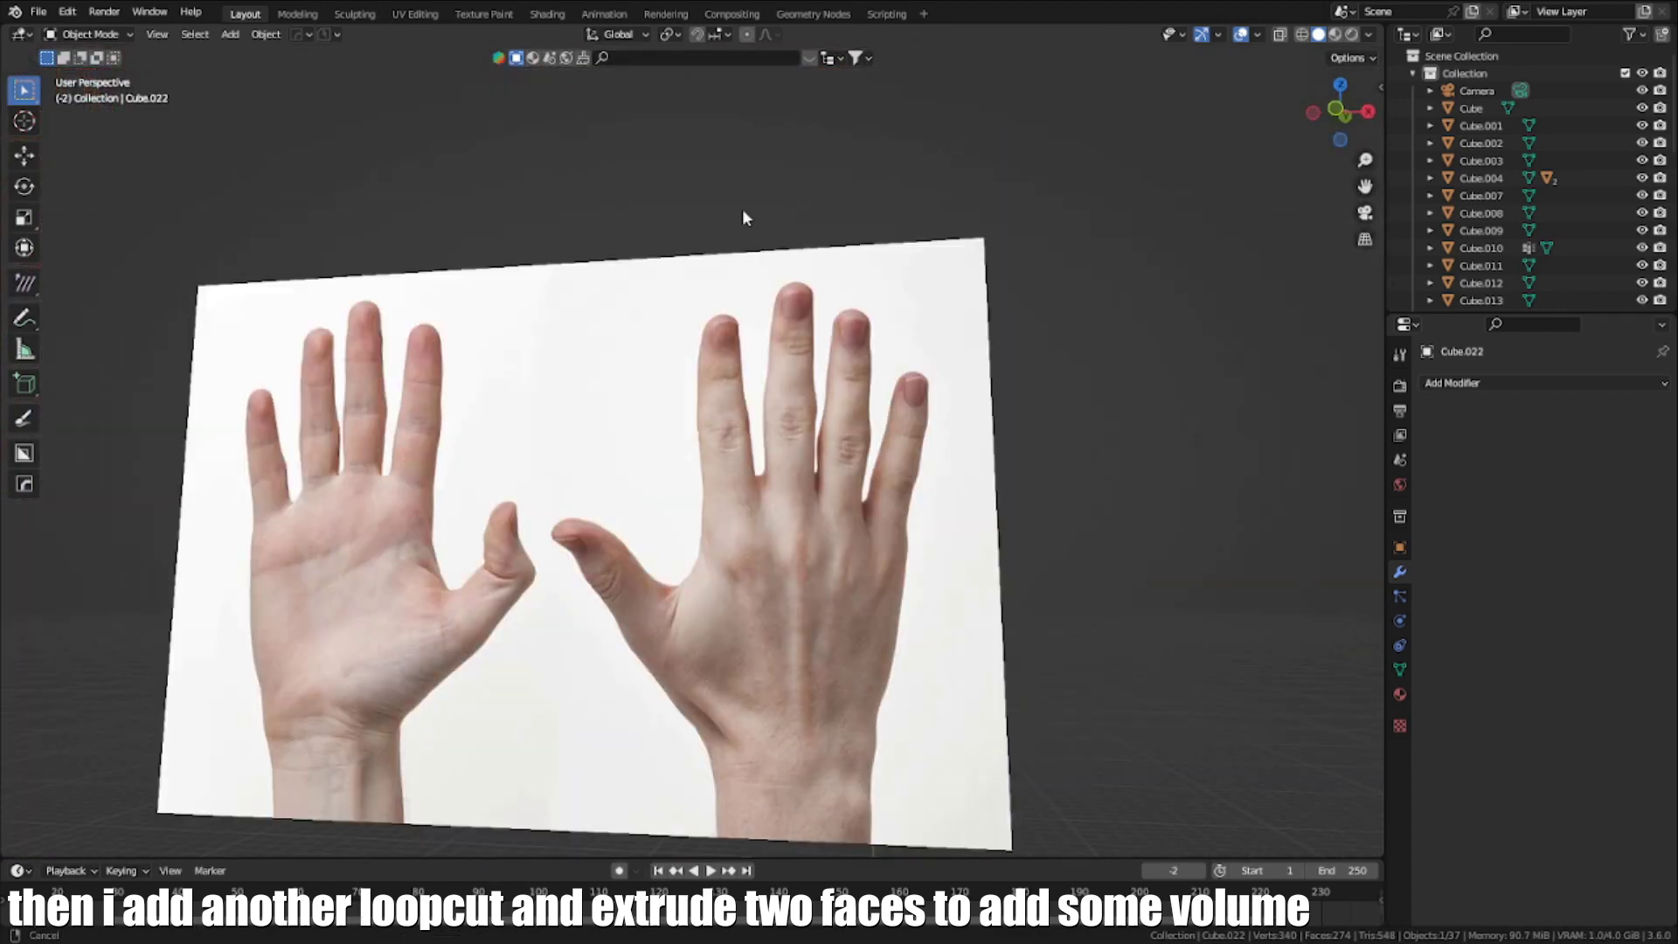
Annotate the reference hand with lines along the thumb and along the palm plus first index phalange
middle_click_drag(743, 210, 769, 105, "shift")
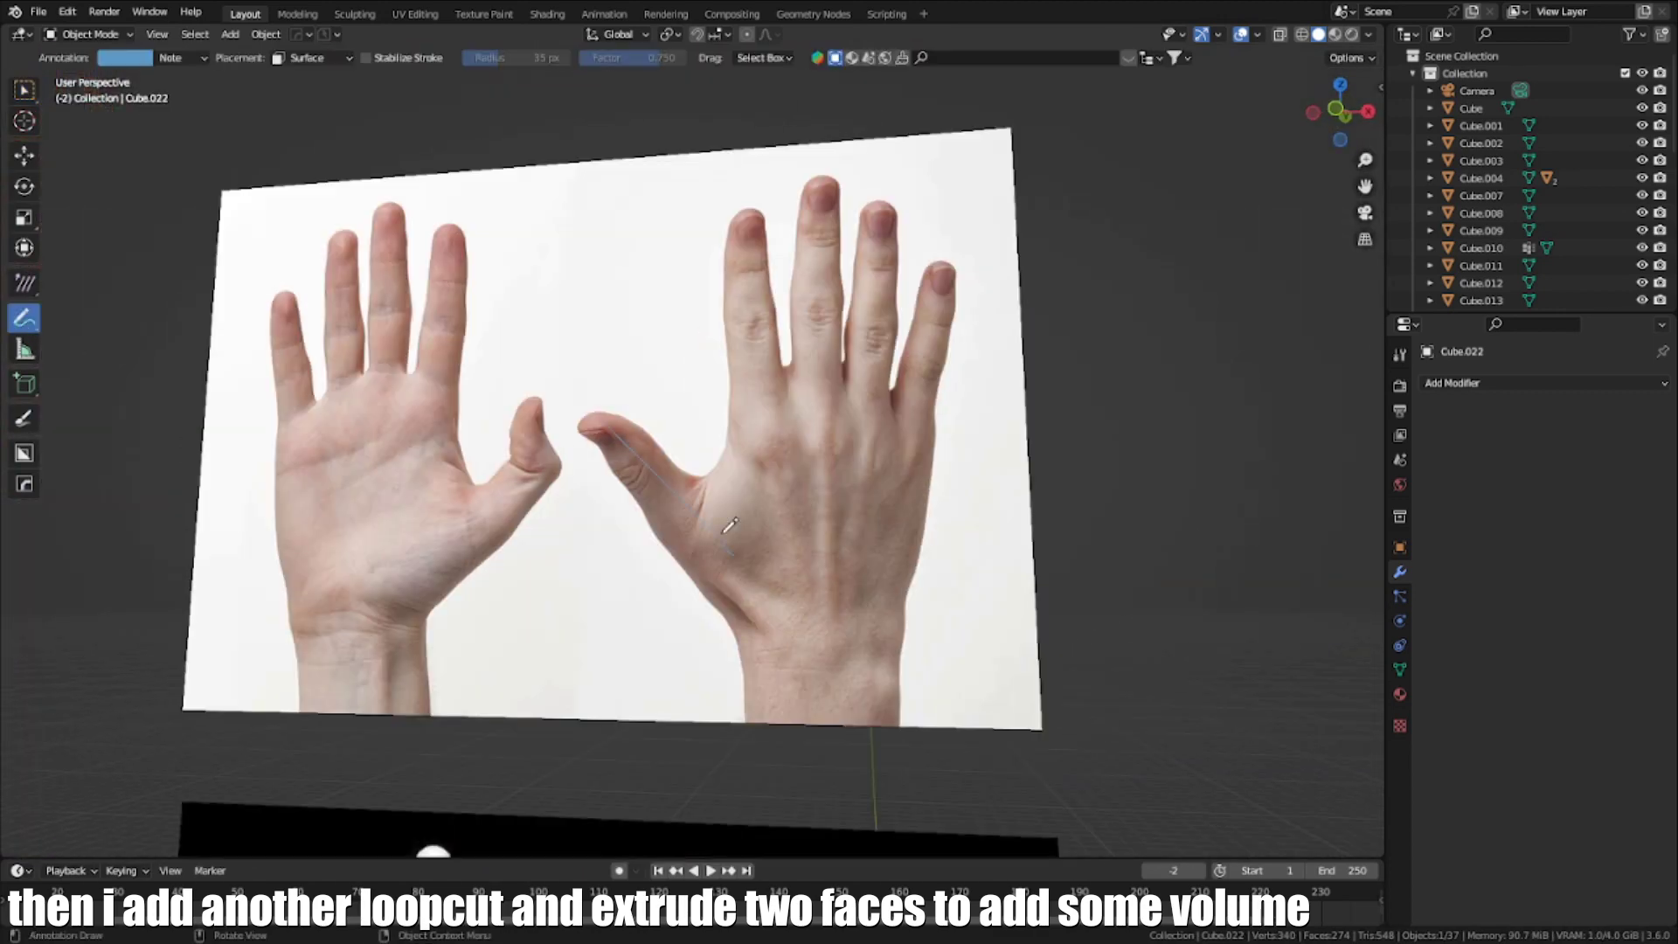
key("KP_1")
scroll(699, 437, "up", 4)
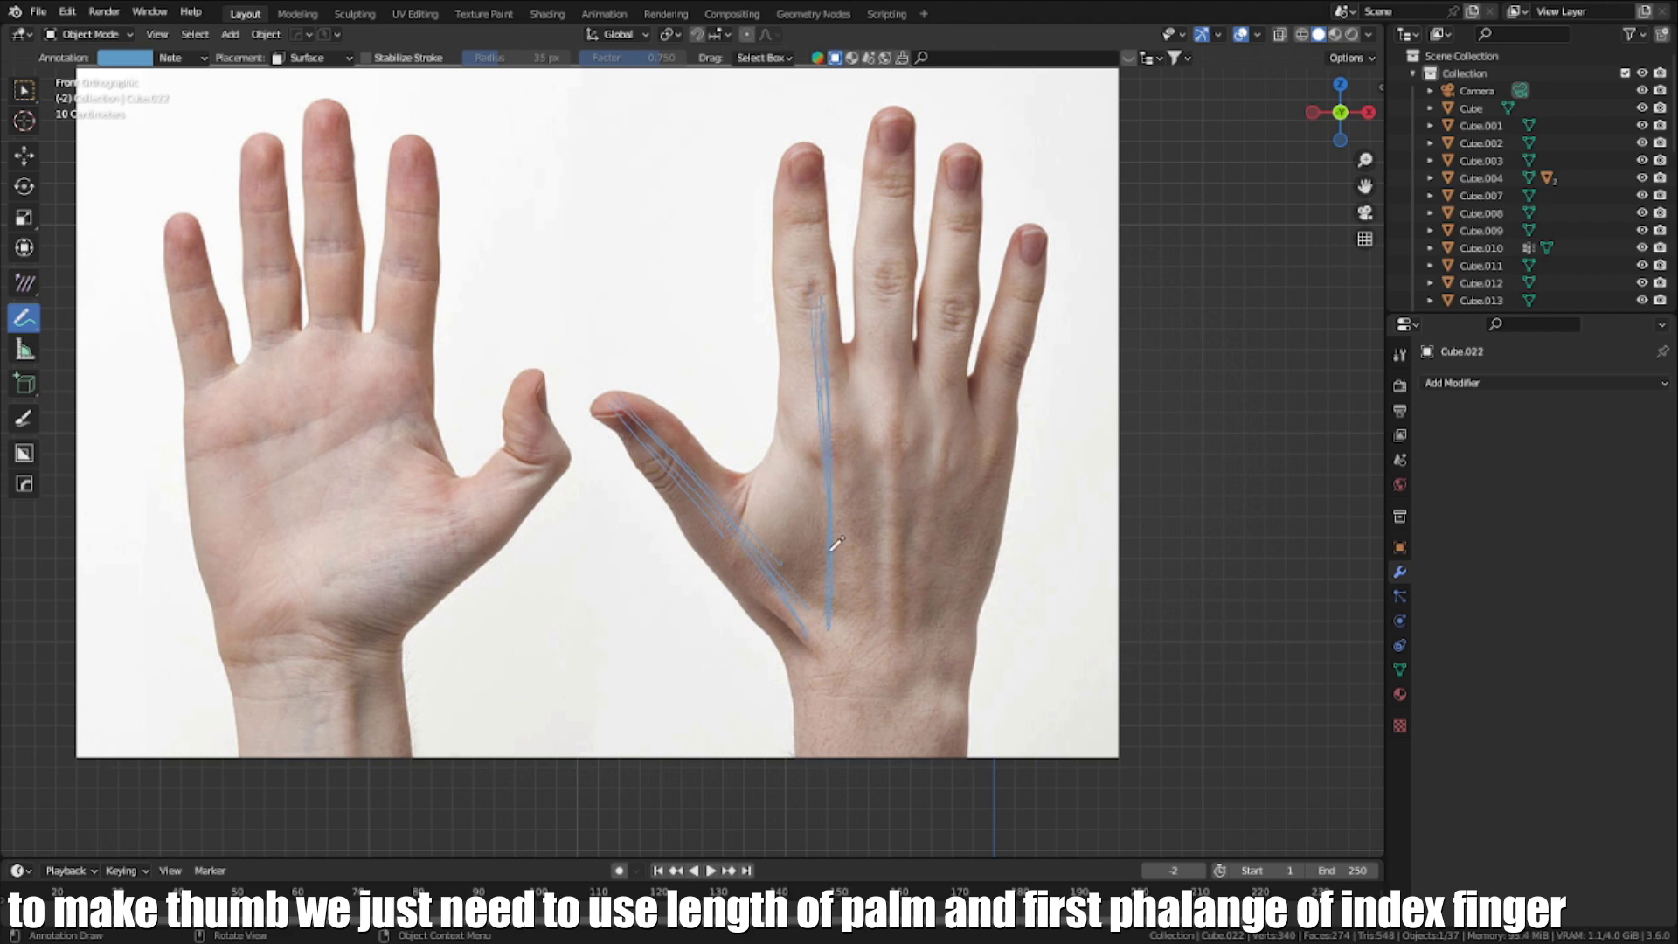
scroll(466, 612, "down", 10)
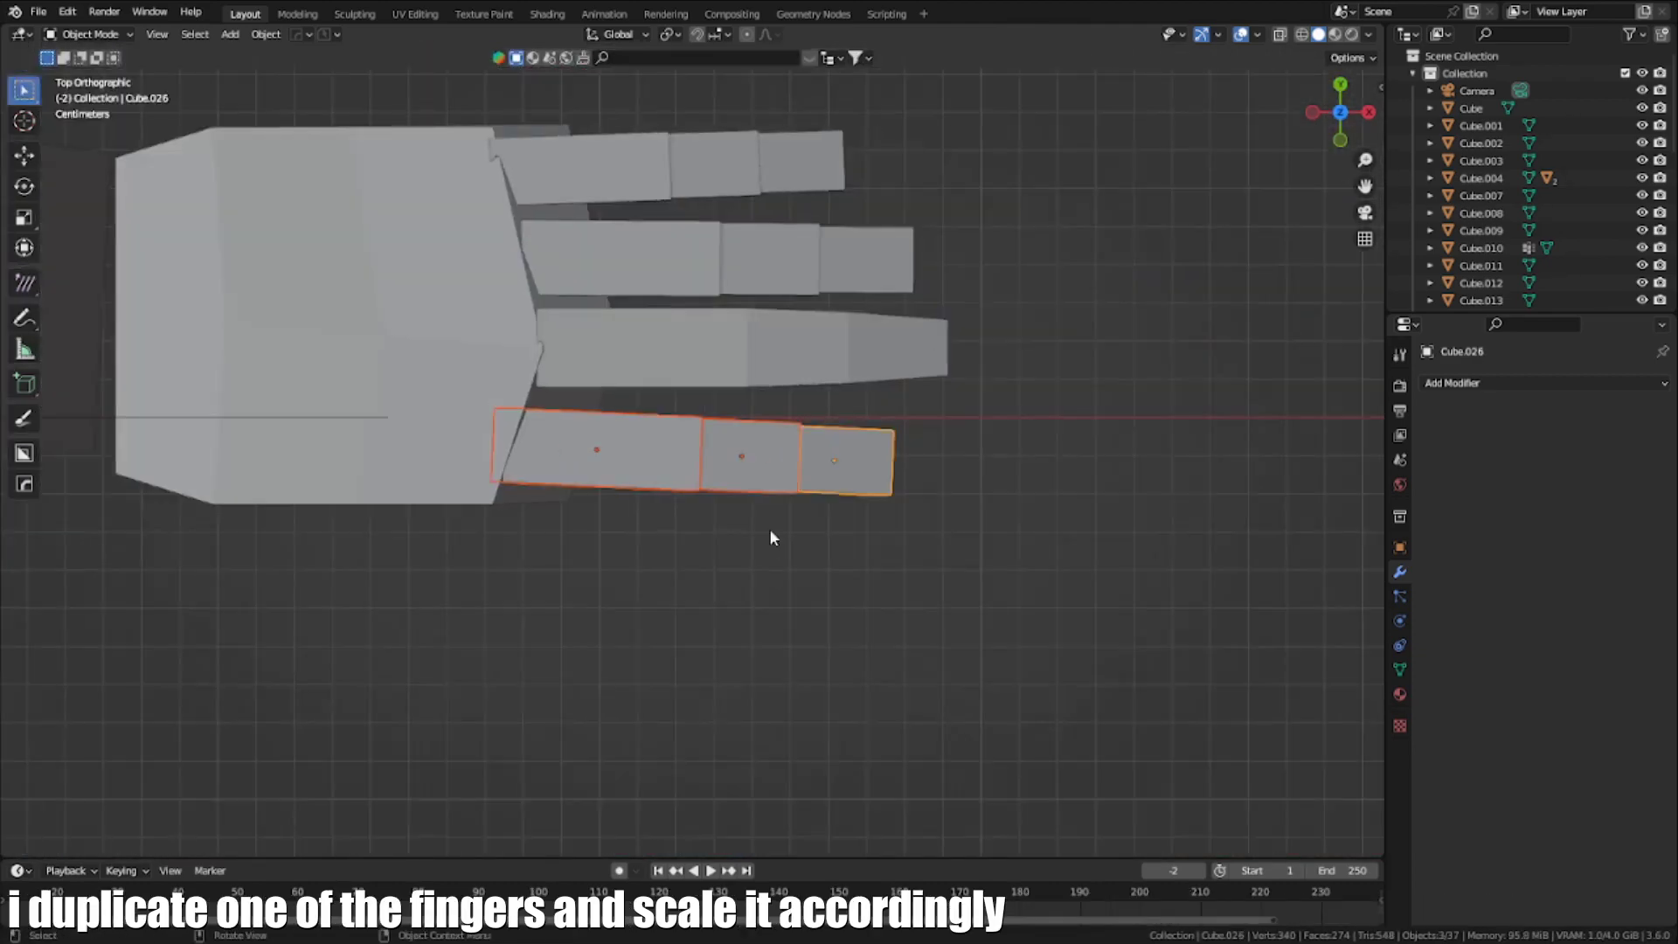
Duplicate the index finger beside the palm and scale it up to form the thumb
scroll(769, 528, "down", 2)
key("shift+d")
left_click(570, 578)
key("s")
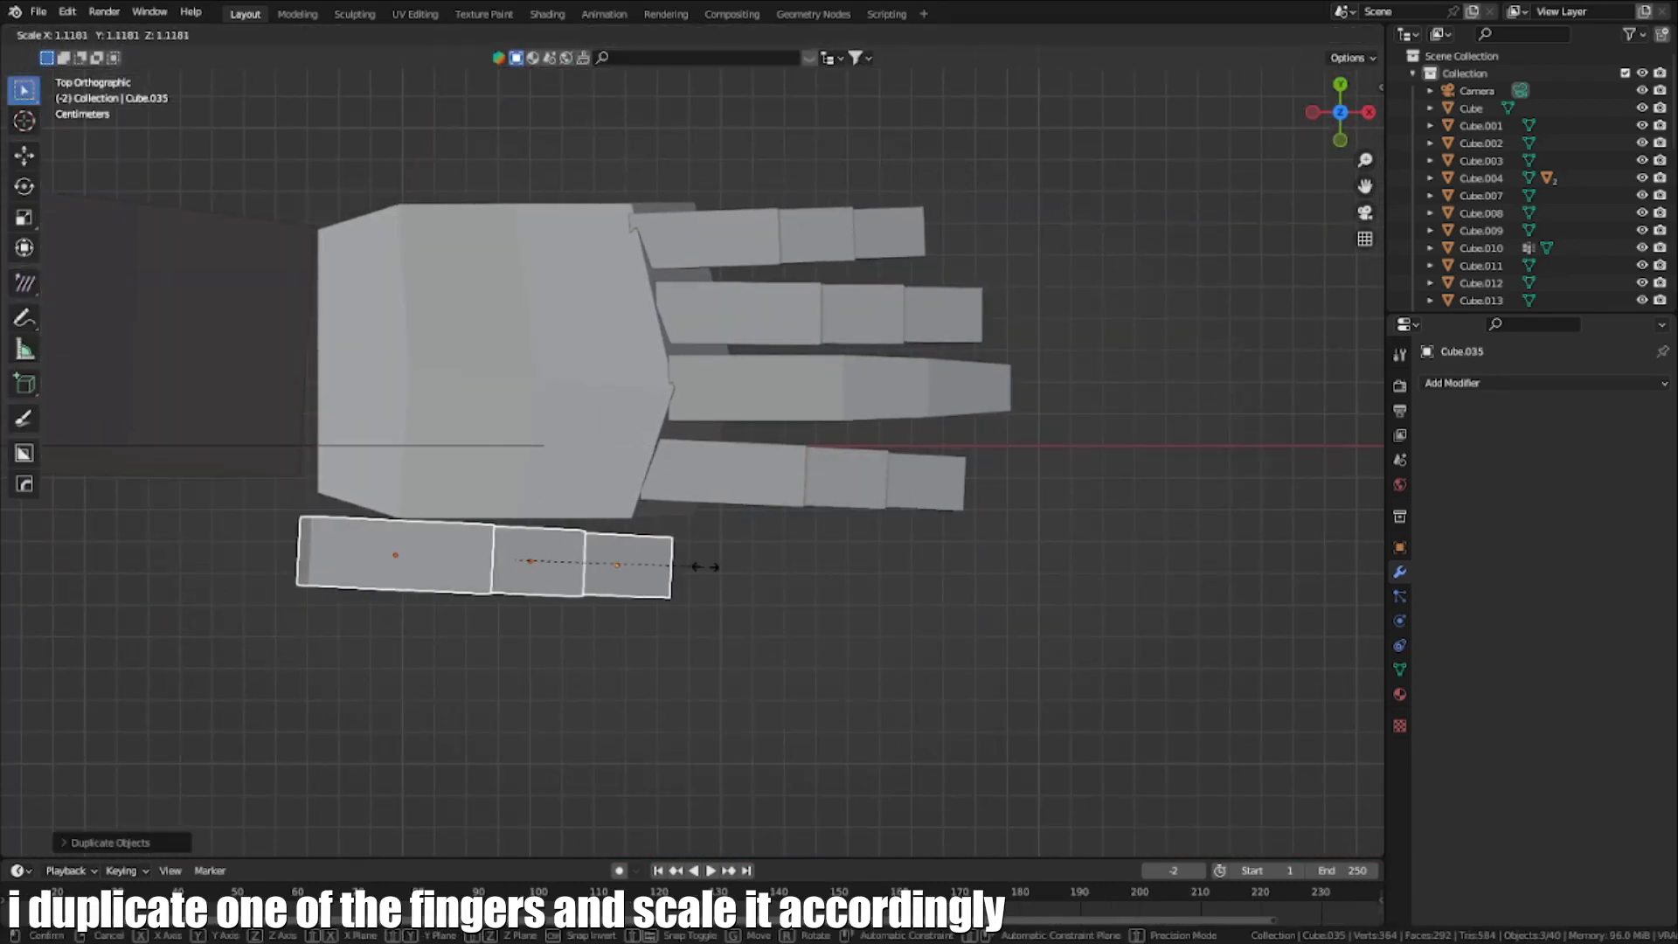
left_click(1024, 568)
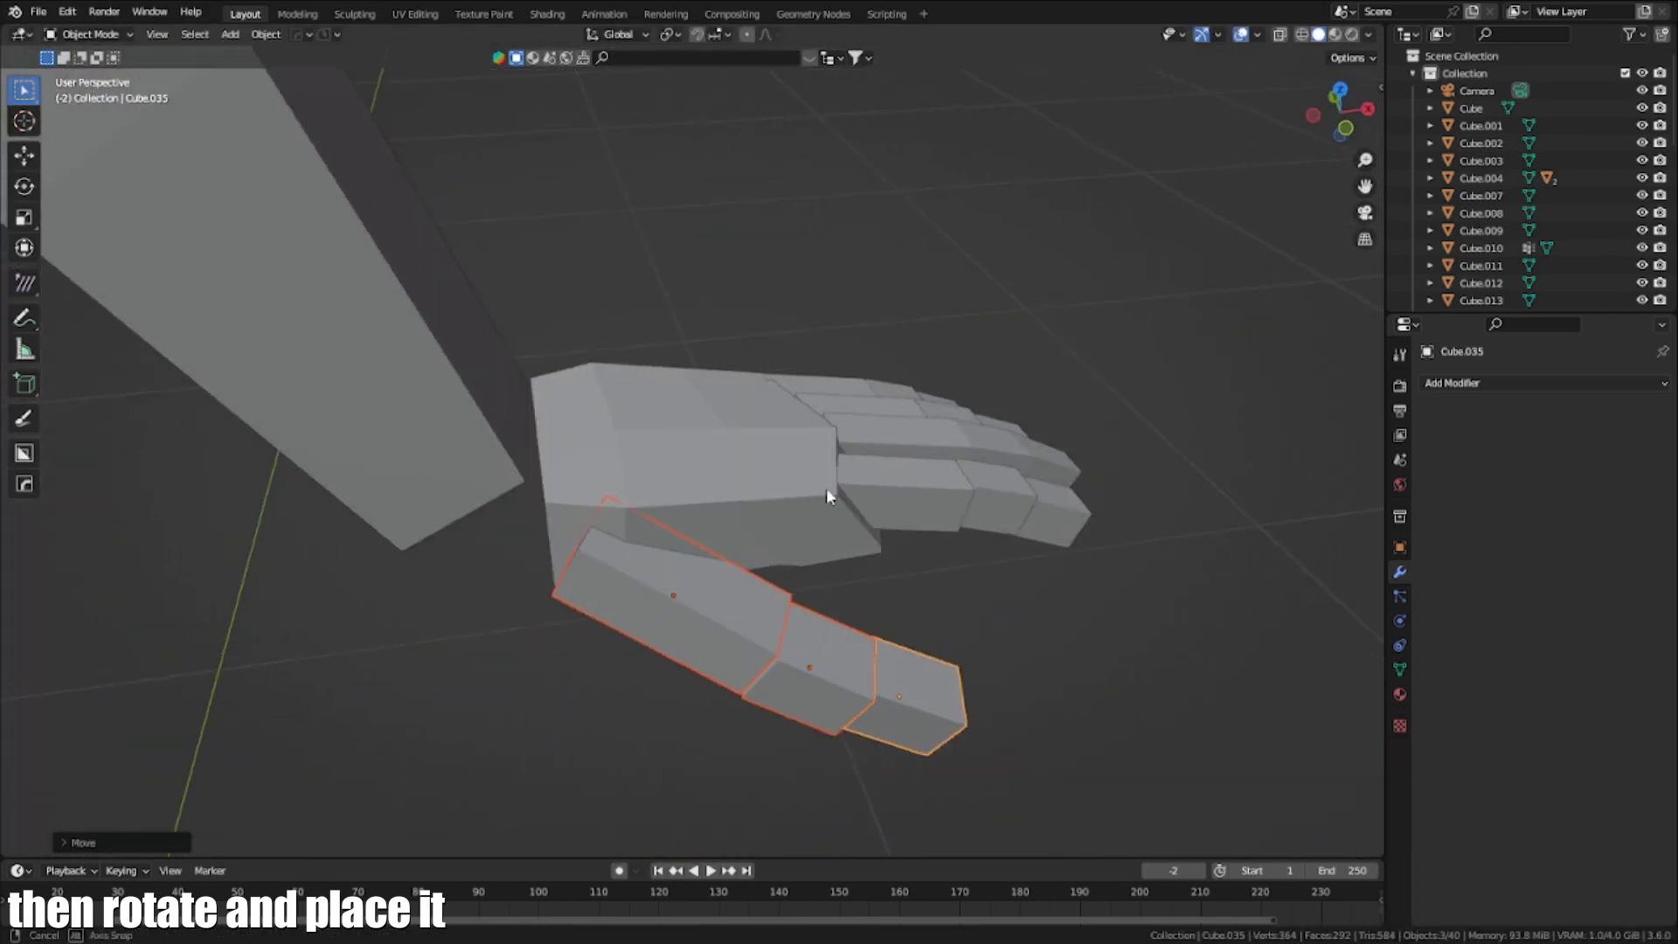
Rotate the thumb in side view so it angles away from the palm's edge
key("KP_3")
key("r")
left_click(753, 408)
key("KP_1")
Annotate the skin area between the thumb and palm on the reference hand
middle_click_drag(778, 437, 747, 428)
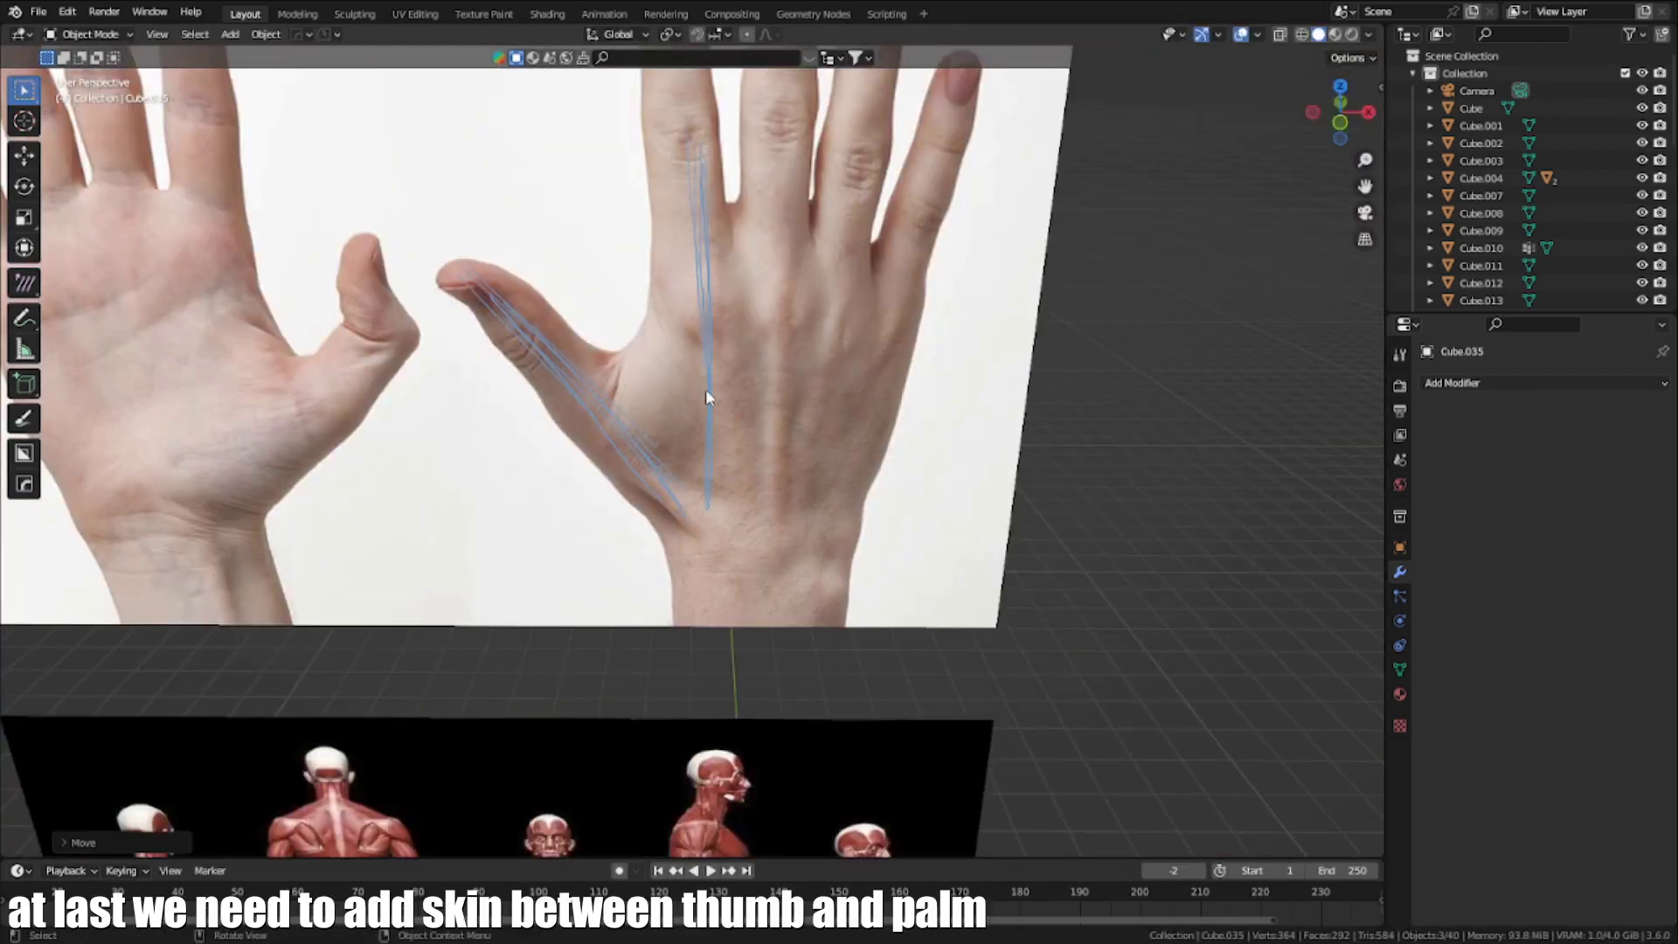
left_click(23, 318)
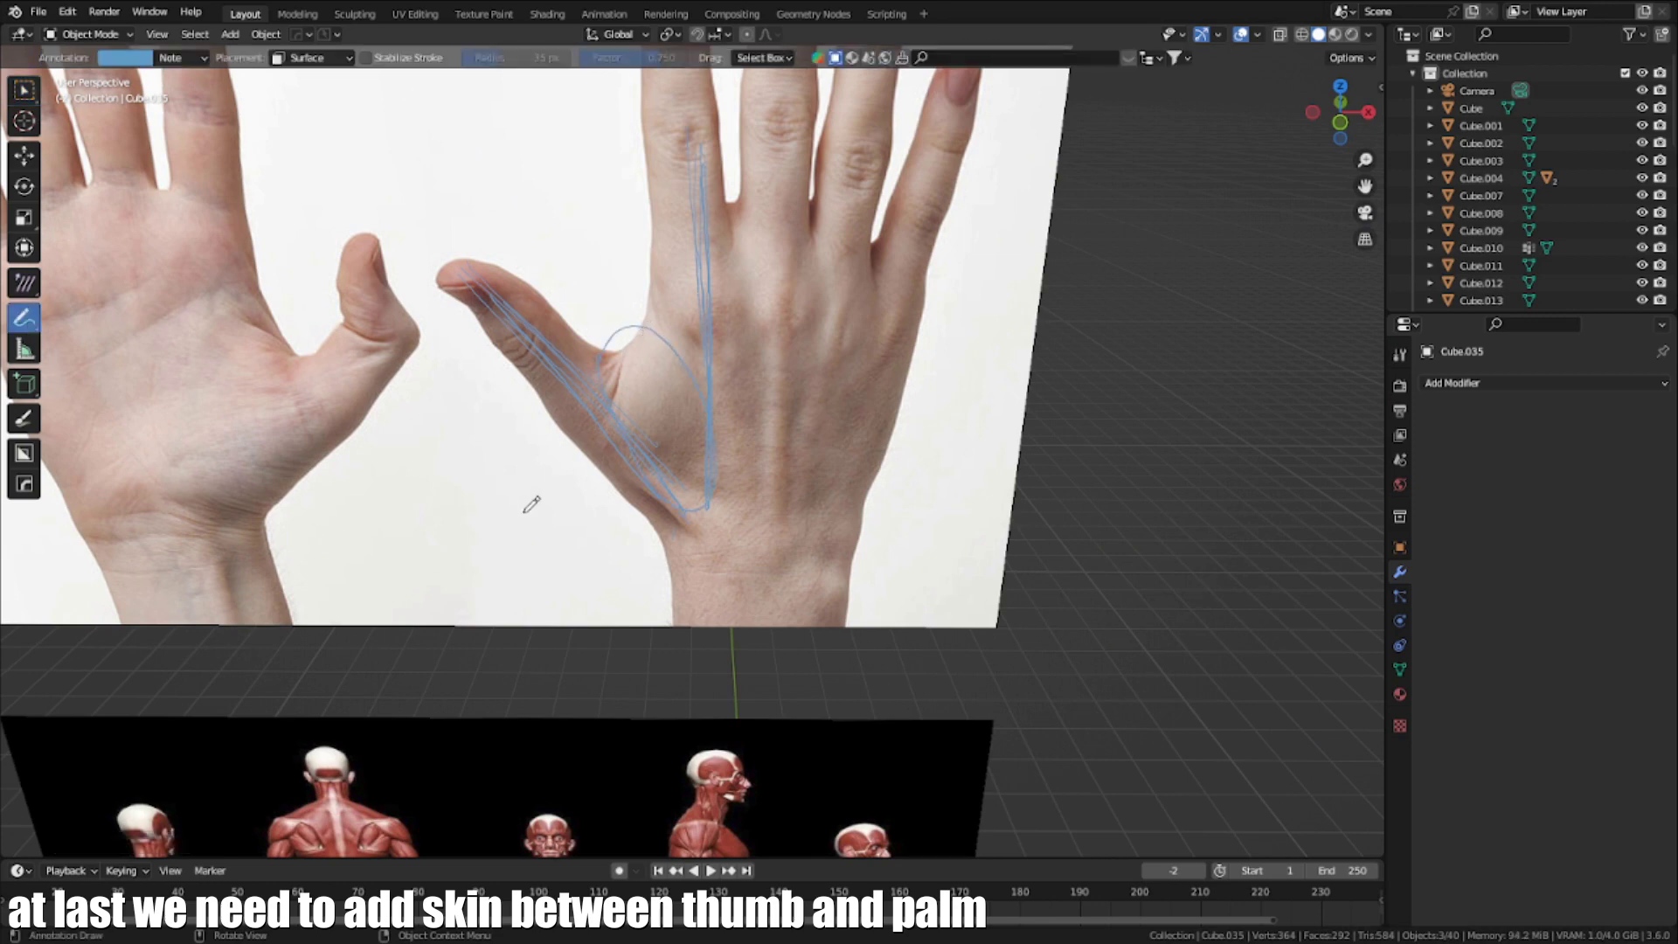
scroll(531, 504, "down", 3)
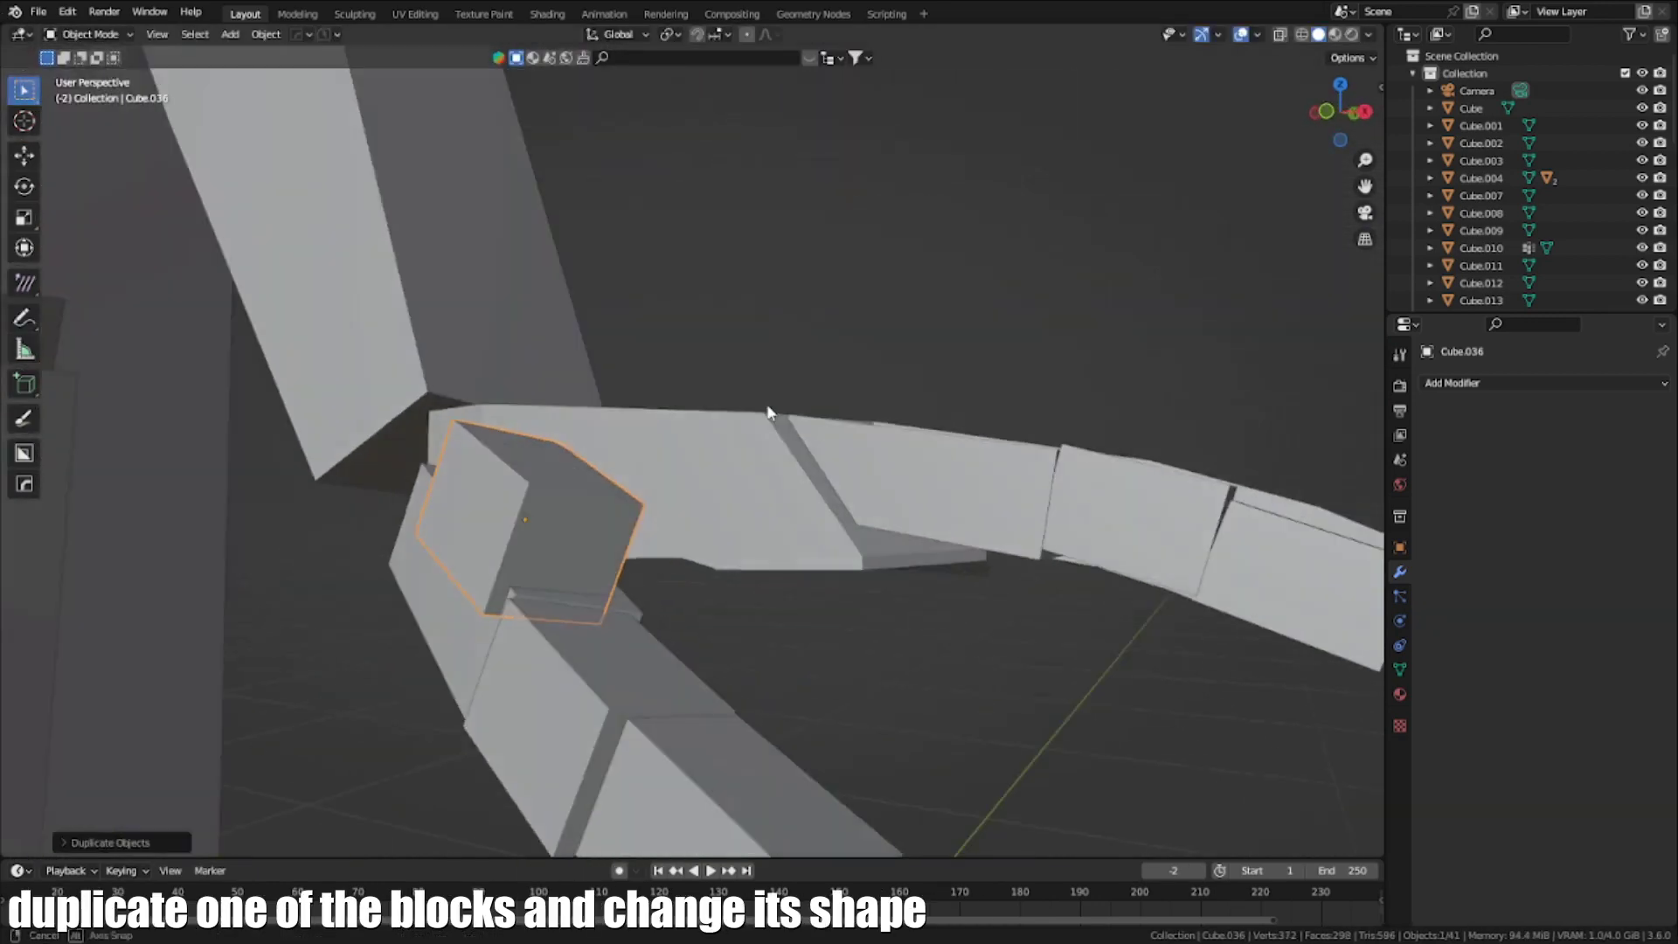
Rotate the duplicated block from several angles to fit it between the thumb and palm
key("r")
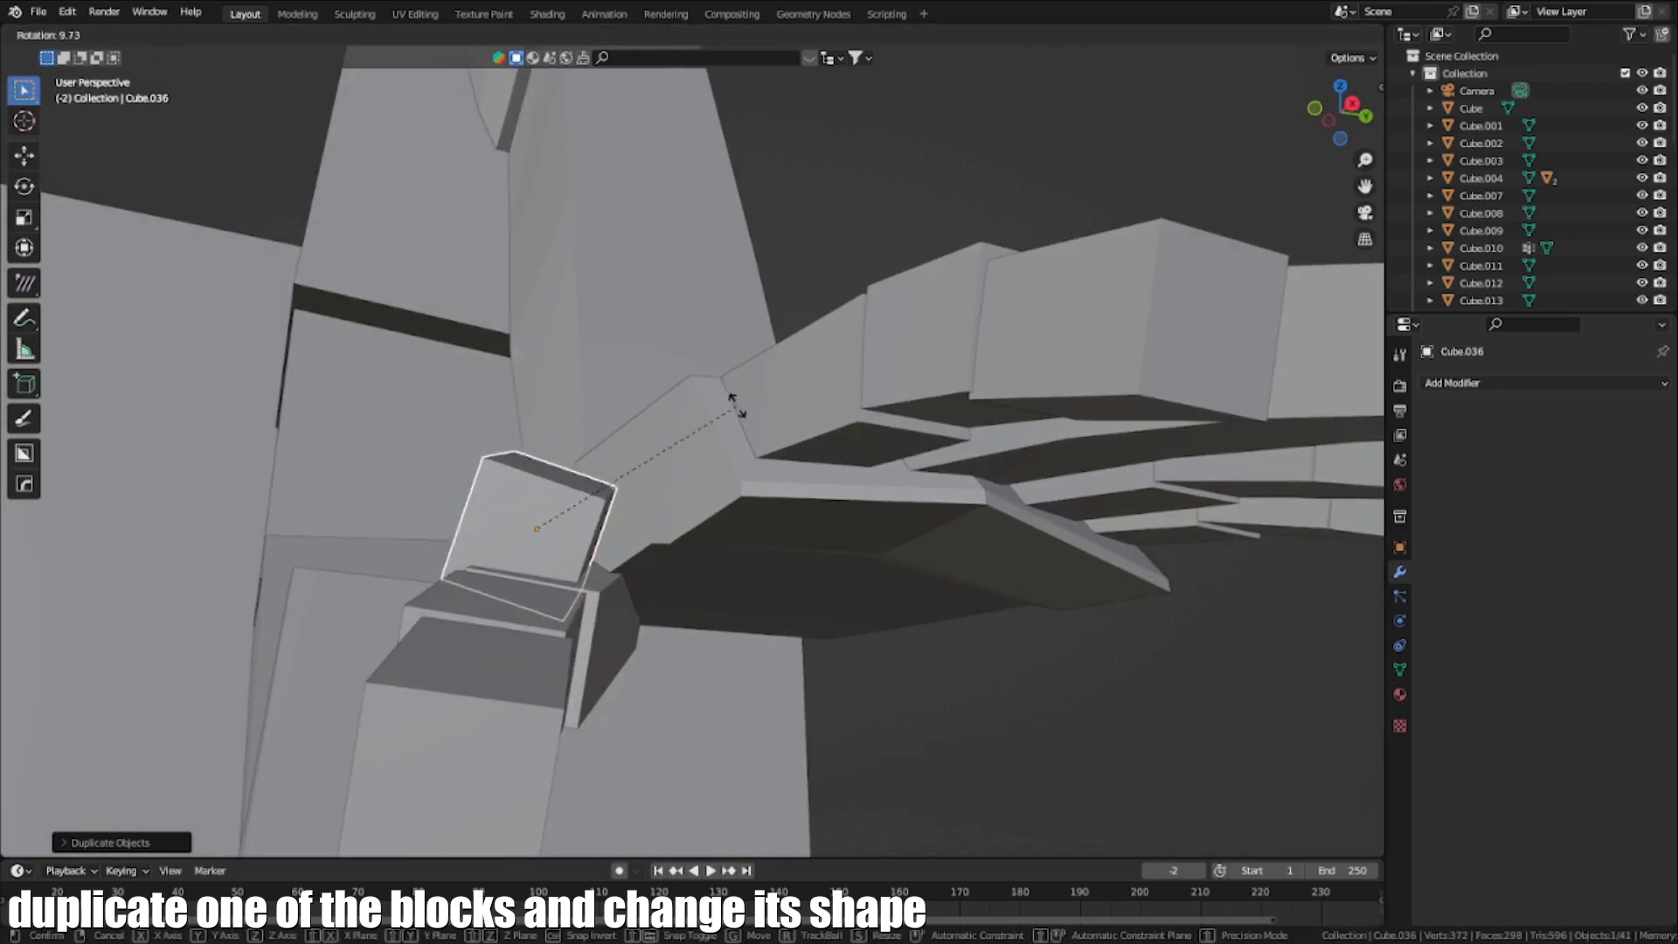
left_click(741, 474)
middle_click_drag(741, 474, 559, 477)
key("r")
left_click(881, 514)
key("r")
left_click(744, 440)
Move the corner vertices of the duplicated block to shape it into a wedge filling the gap between thumb and palm
key("Tab")
left_click(480, 509)
key("g")
left_click(627, 584)
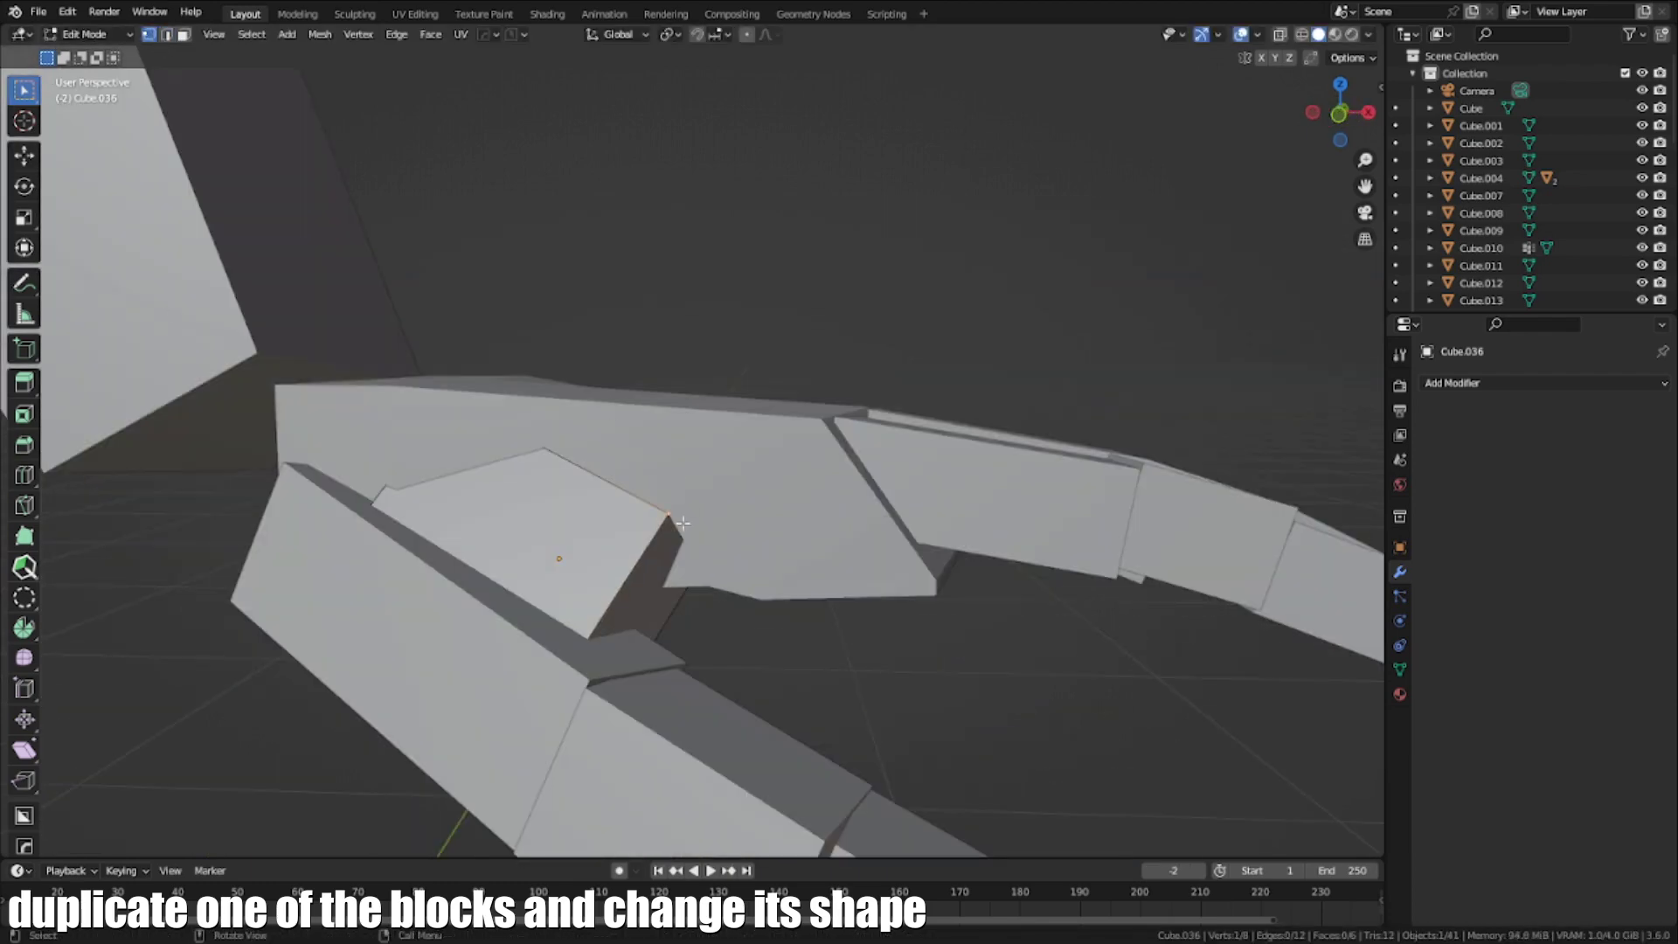
middle_click_drag(683, 523, 490, 559)
left_click(664, 441, "shift")
key("g")
left_click(614, 420)
key("g")
left_click(704, 580)
key("Tab")
Adjust the angle and position of the thumb tip and the four fingers in front view to refine the hand's curl
scroll(638, 509, "down", 4)
left_click(580, 599)
key("r")
key("g")
key("KP_1")
scroll(773, 541, "up", 2)
left_click_drag(900, 398, 1127, 603, "shift")
key("r")
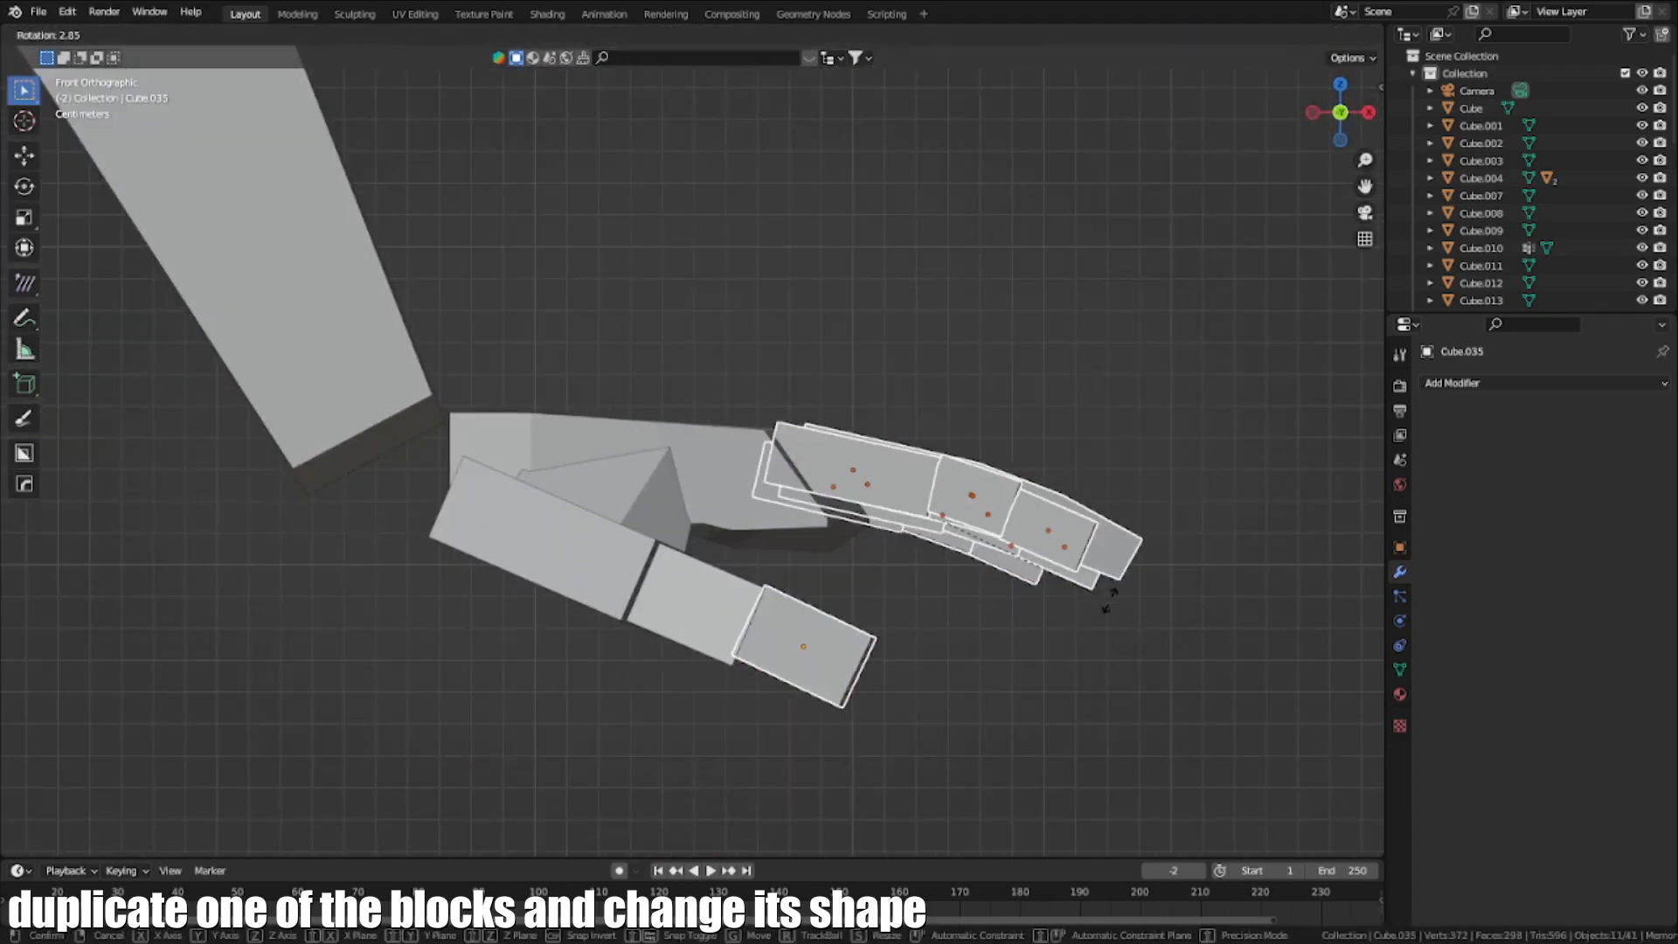
left_click(1292, 610)
middle_click_drag(1292, 610, 1038, 600)
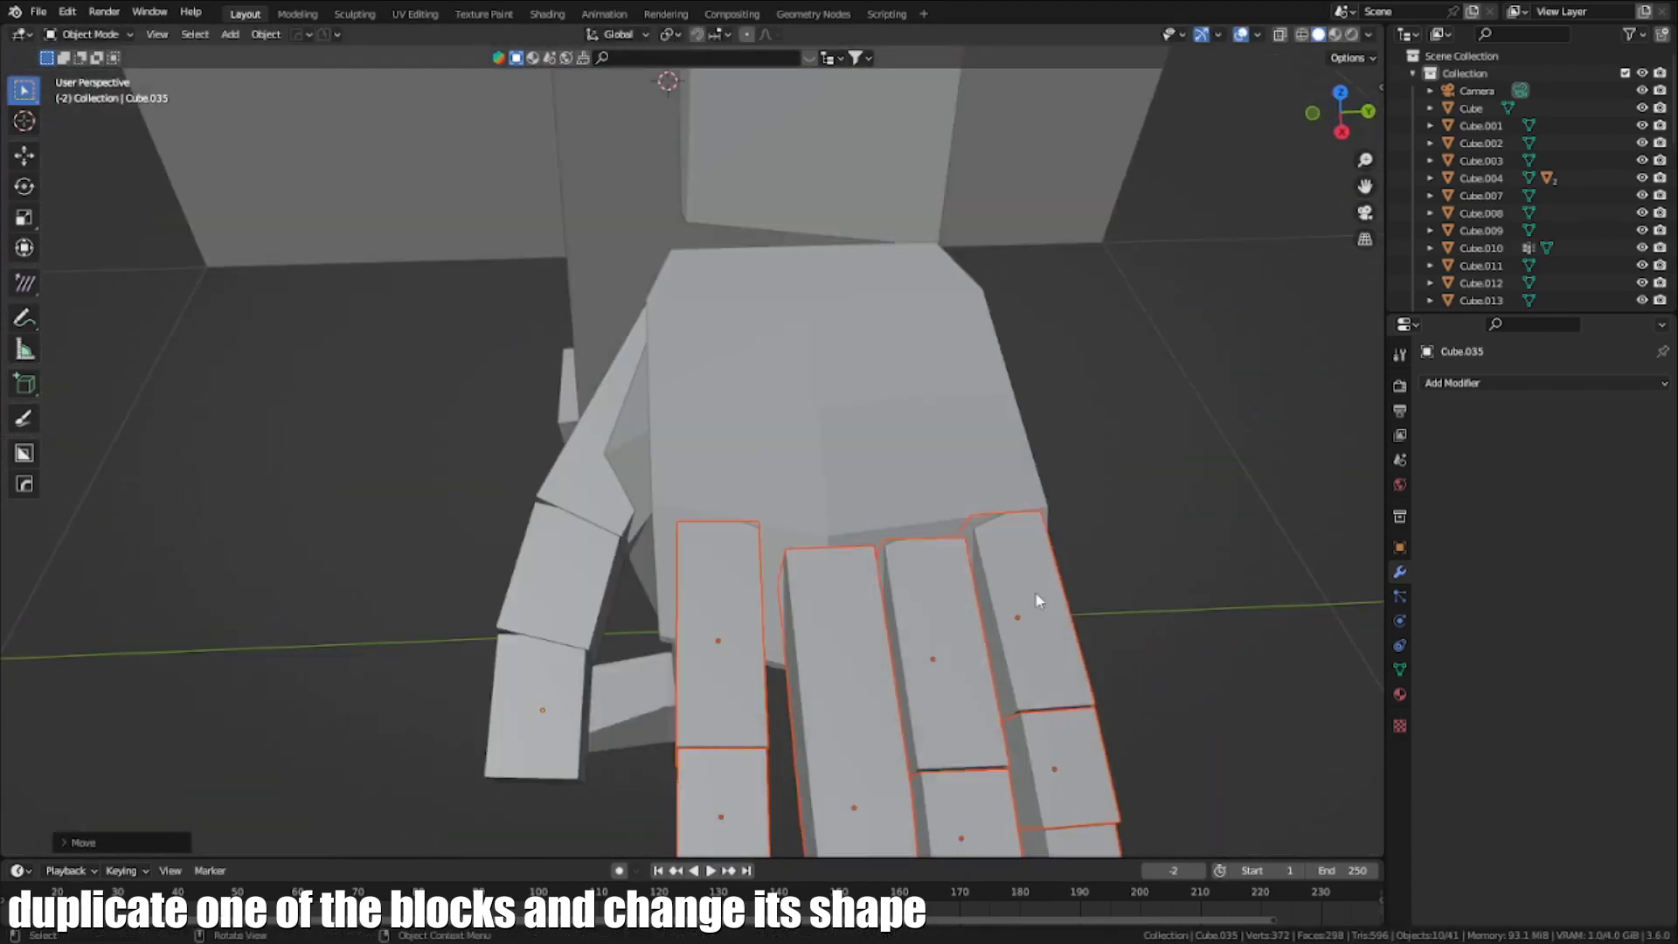
Parent all finger segments, the thumb and the web block to the palm
scroll(1039, 600, "down", 5)
middle_click_drag(734, 588, 769, 588)
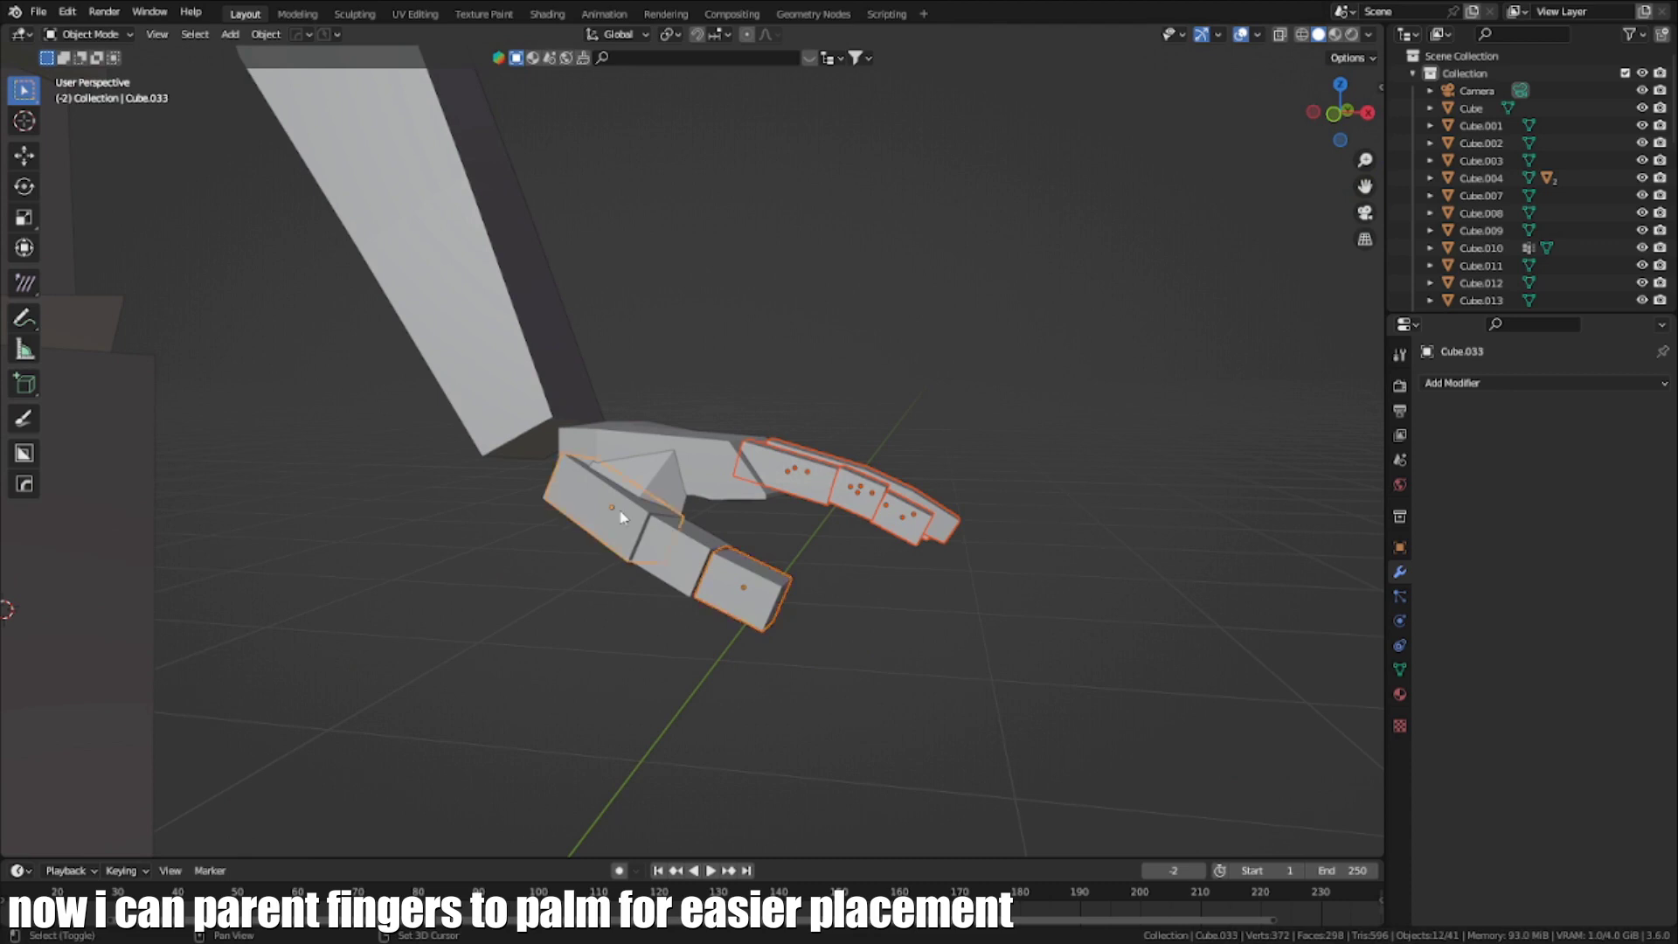
middle_click_drag(622, 517, 670, 563)
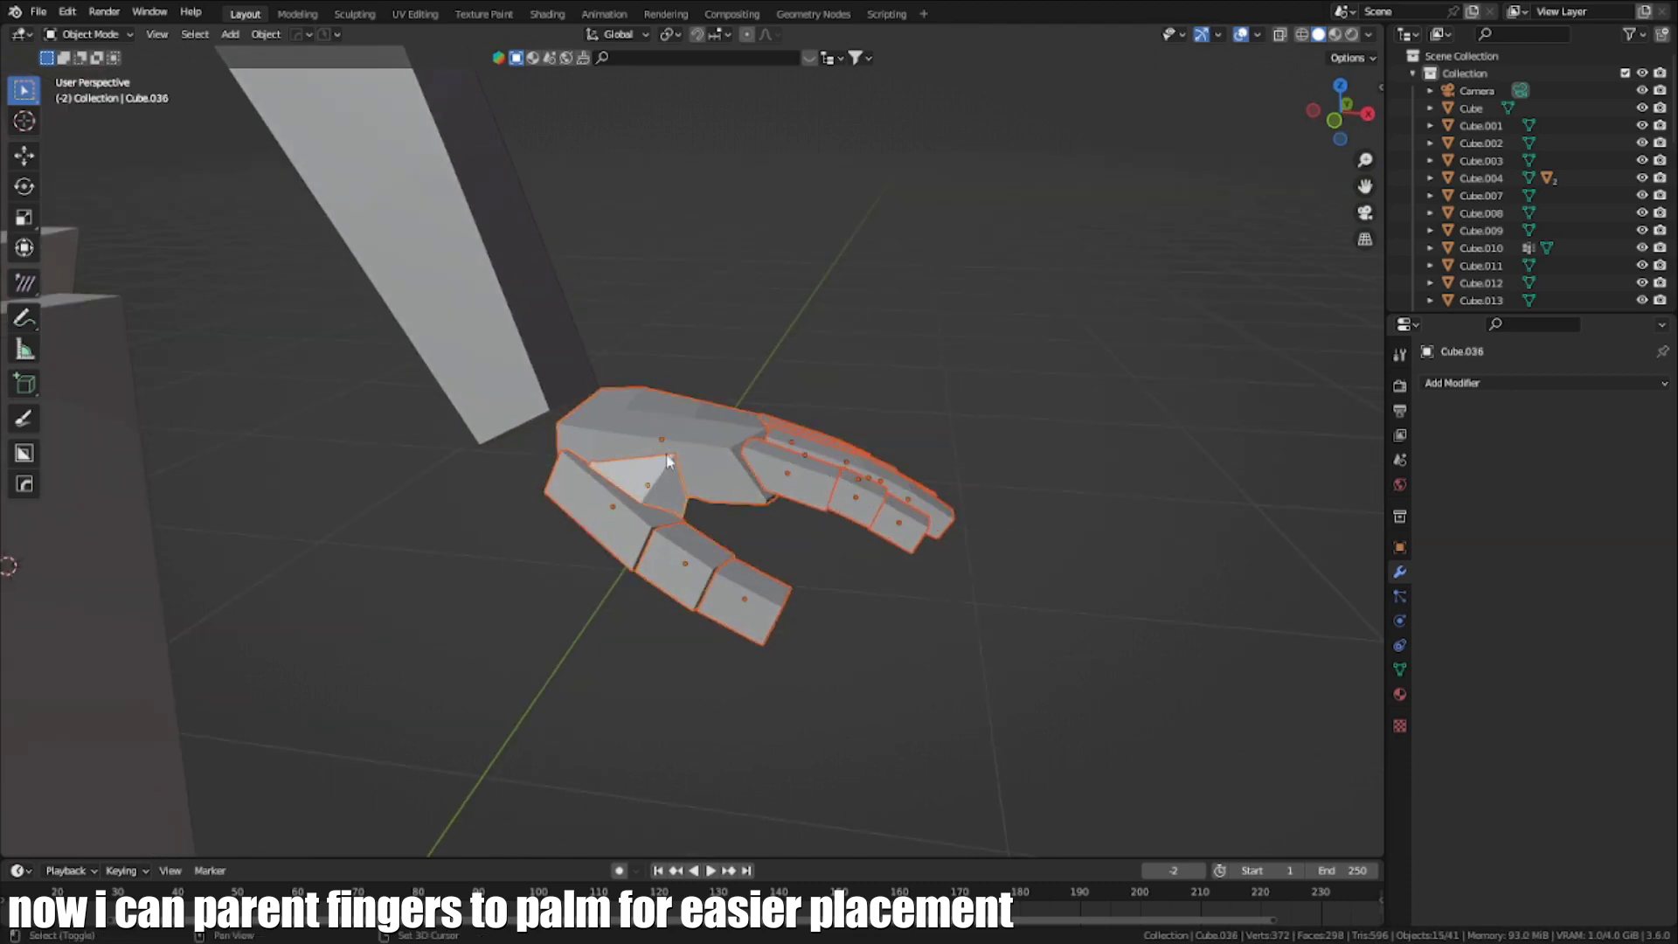
key("ctrl+p")
key("Return")
Rotate the palm in front view so the hand hangs down, and move it to the end of the forearm
left_click(691, 412)
key("KP_1")
key("r")
left_click(750, 638)
key("g")
left_click(726, 651)
middle_click_drag(786, 664, 536, 698)
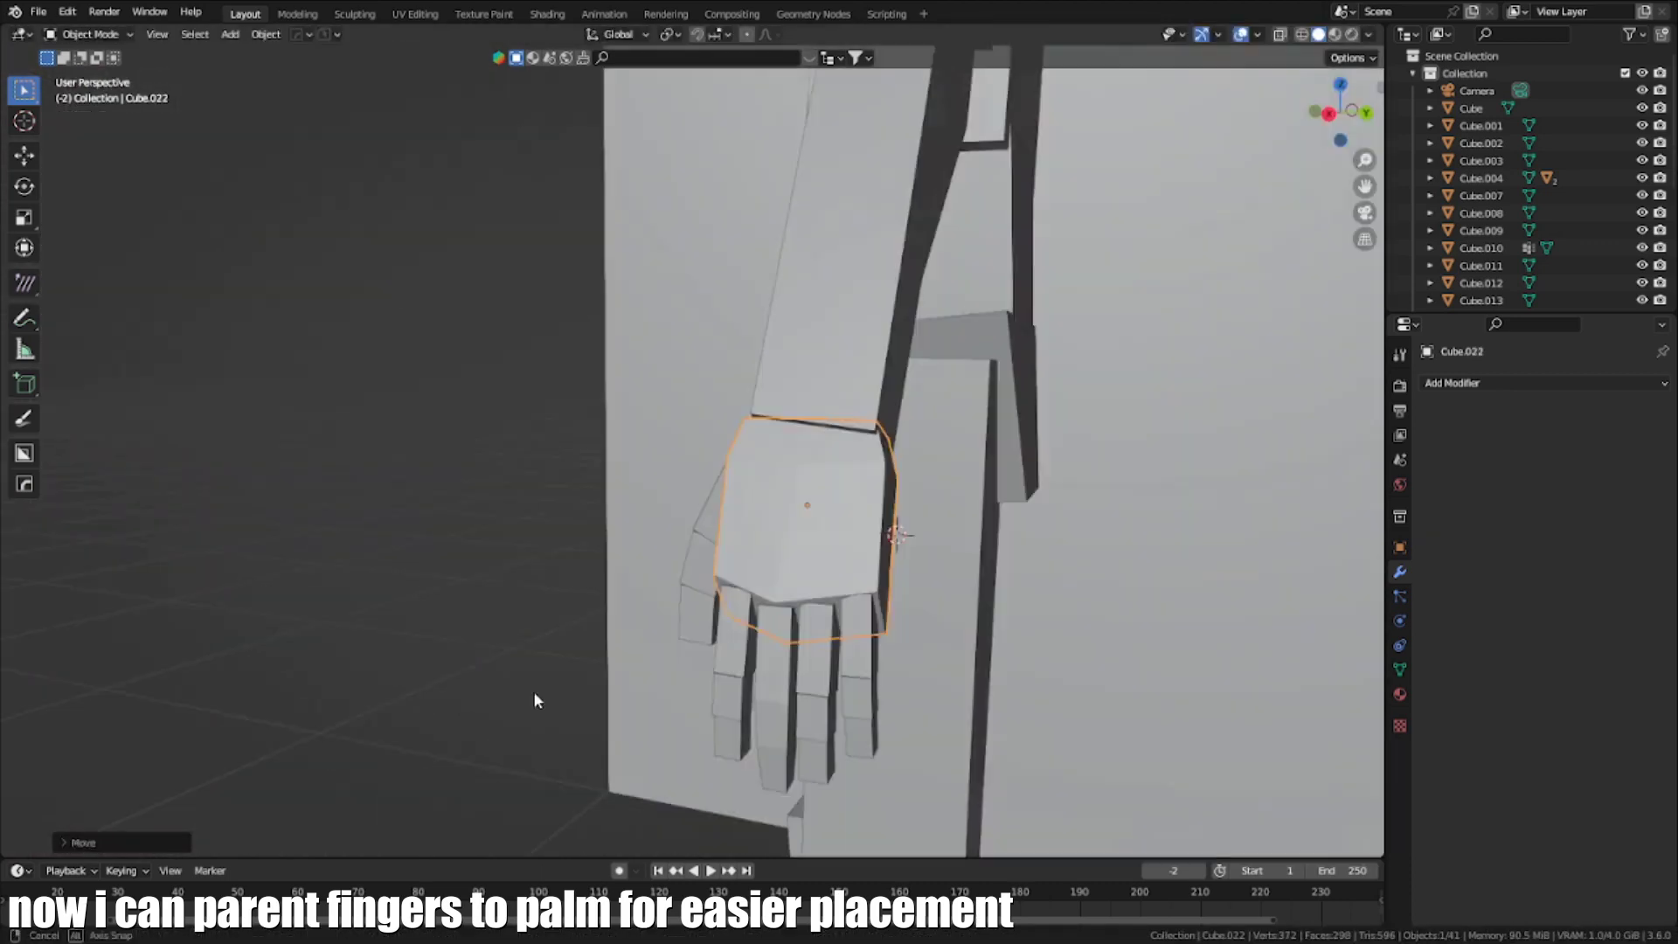
middle_click_drag(1031, 673, 985, 536)
key("KP_1")
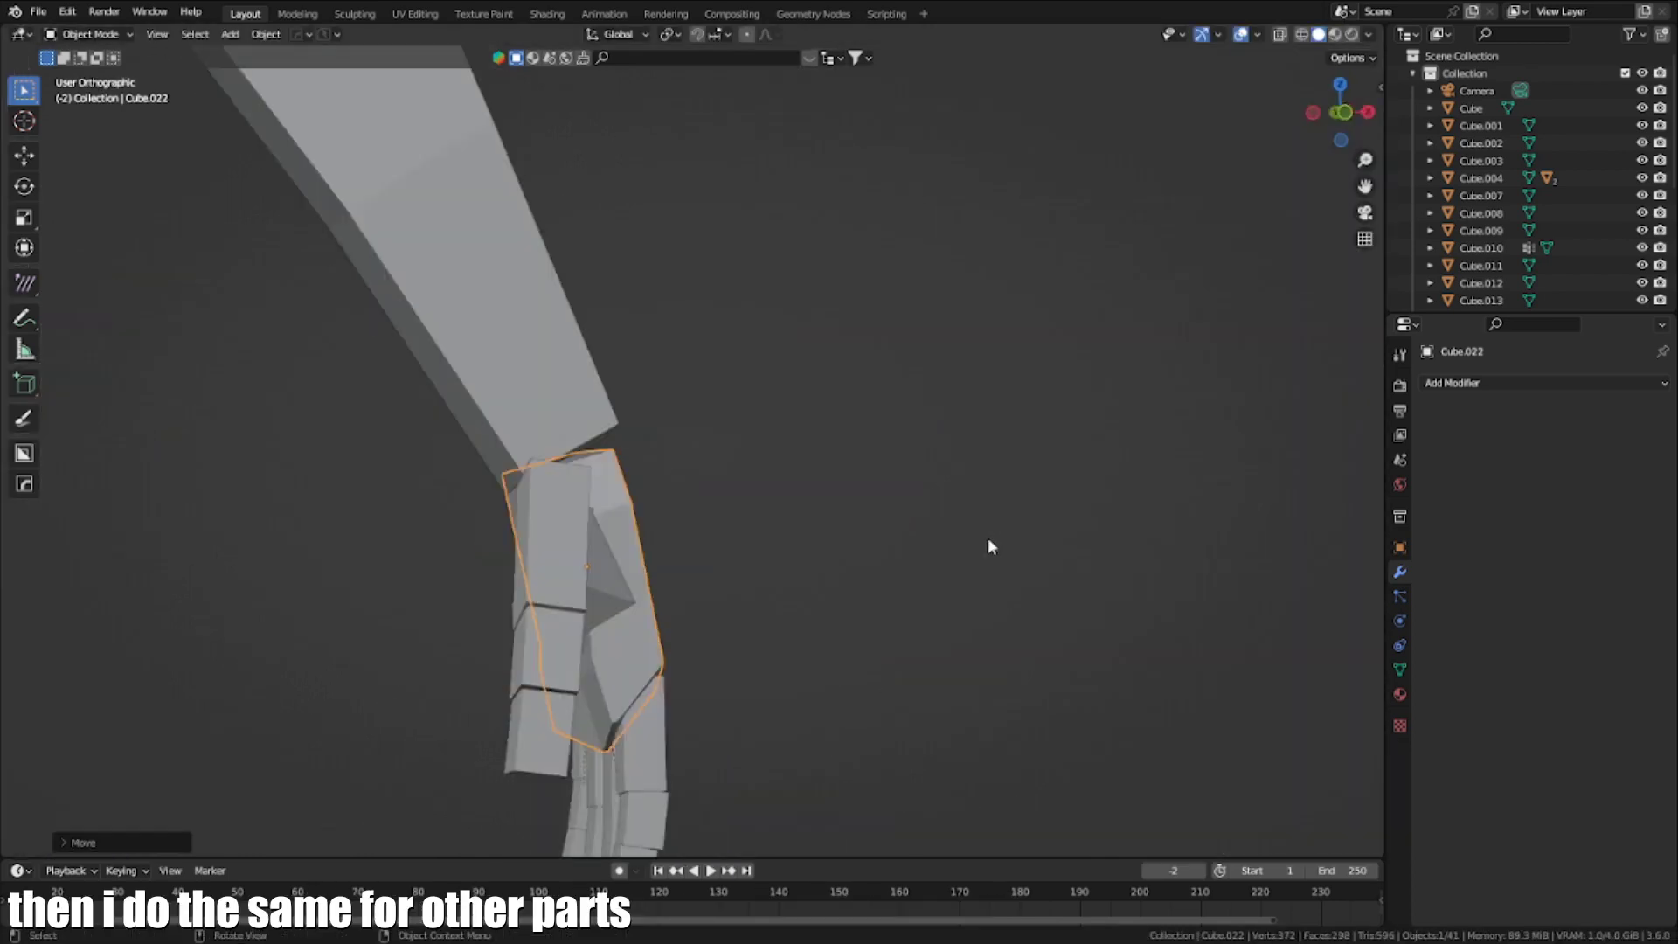
left_click(1019, 517)
Parent the arm parts up the chain to the shoulder block and try scaling the linked arm
scroll(874, 528, "down", 8)
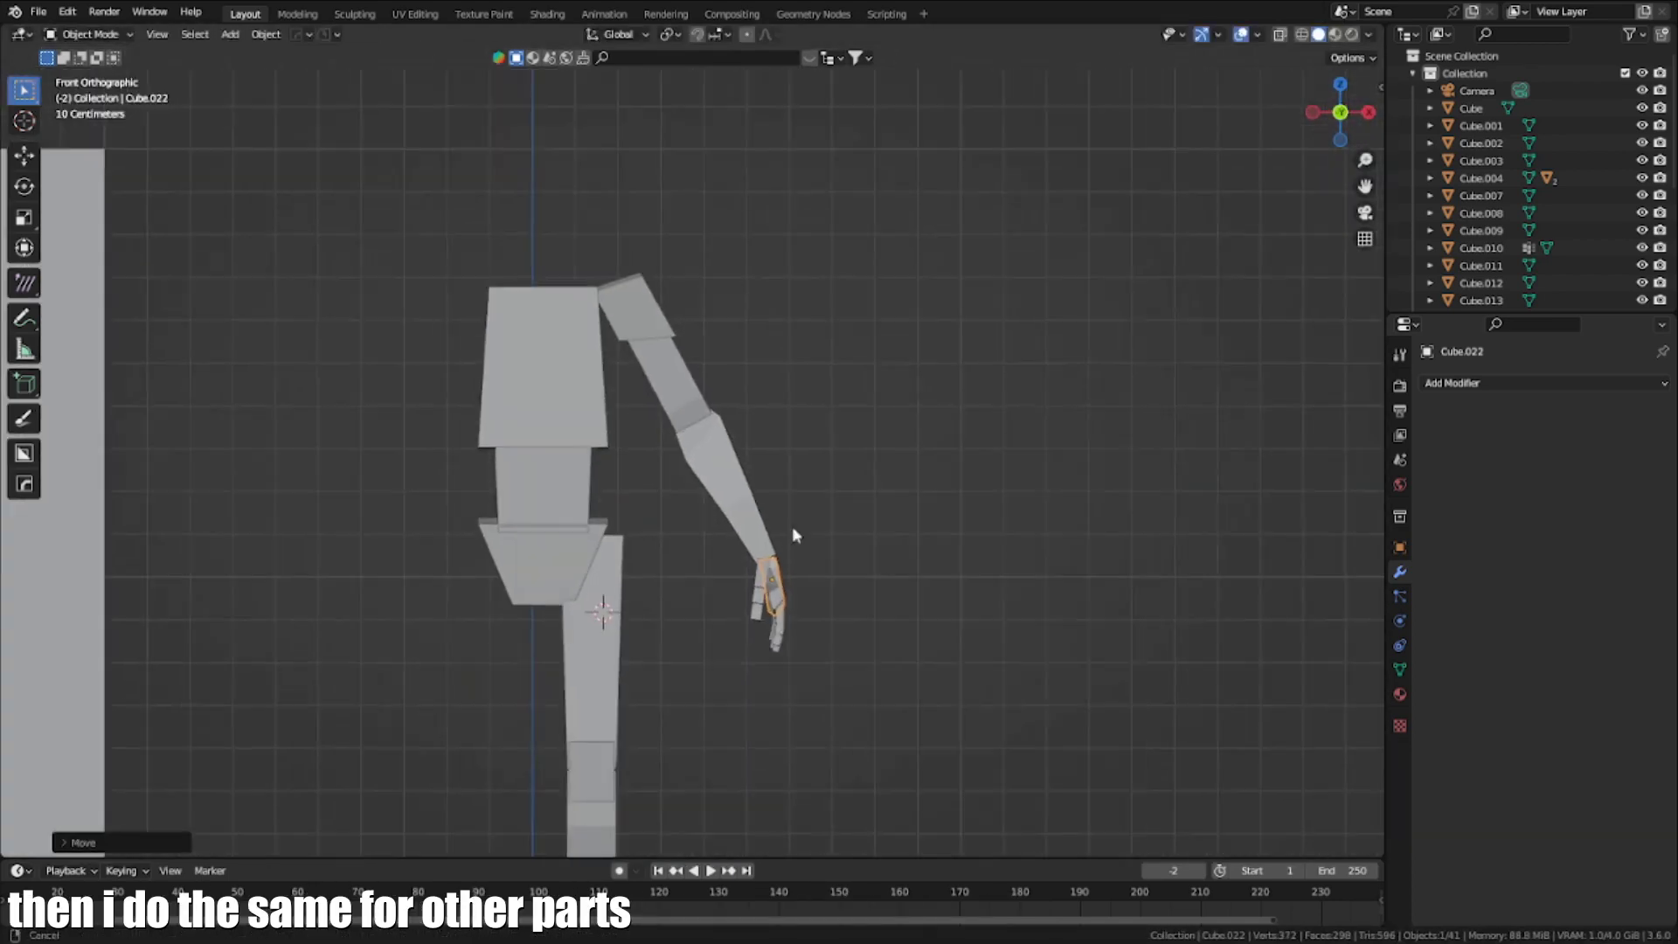
middle_click_drag(792, 529, 611, 577)
left_click(744, 419)
left_click(689, 288, "shift")
left_click(651, 184, "shift")
key("s")
right_click(835, 257)
Link the lower leg blocks by parenting, and parent the toes to the foot
left_click(785, 560)
left_click(779, 480, "shift")
key("ctrl+p")
left_click(778, 480)
middle_click_drag(779, 480, 809, 236, "shift")
middle_click_drag(686, 743, 767, 438)
left_click(745, 482, "shift")
left_click(695, 491, "shift")
left_click(715, 459, "shift")
left_click(791, 428, "shift")
key("ctrl+p")
left_click(797, 431)
Parent the lower leg with its attached foot to the thigh block
scroll(767, 438, "down", 4)
left_click(725, 619, "shift")
left_click(762, 516, "shift")
key("ctrl+p")
left_click(762, 517)
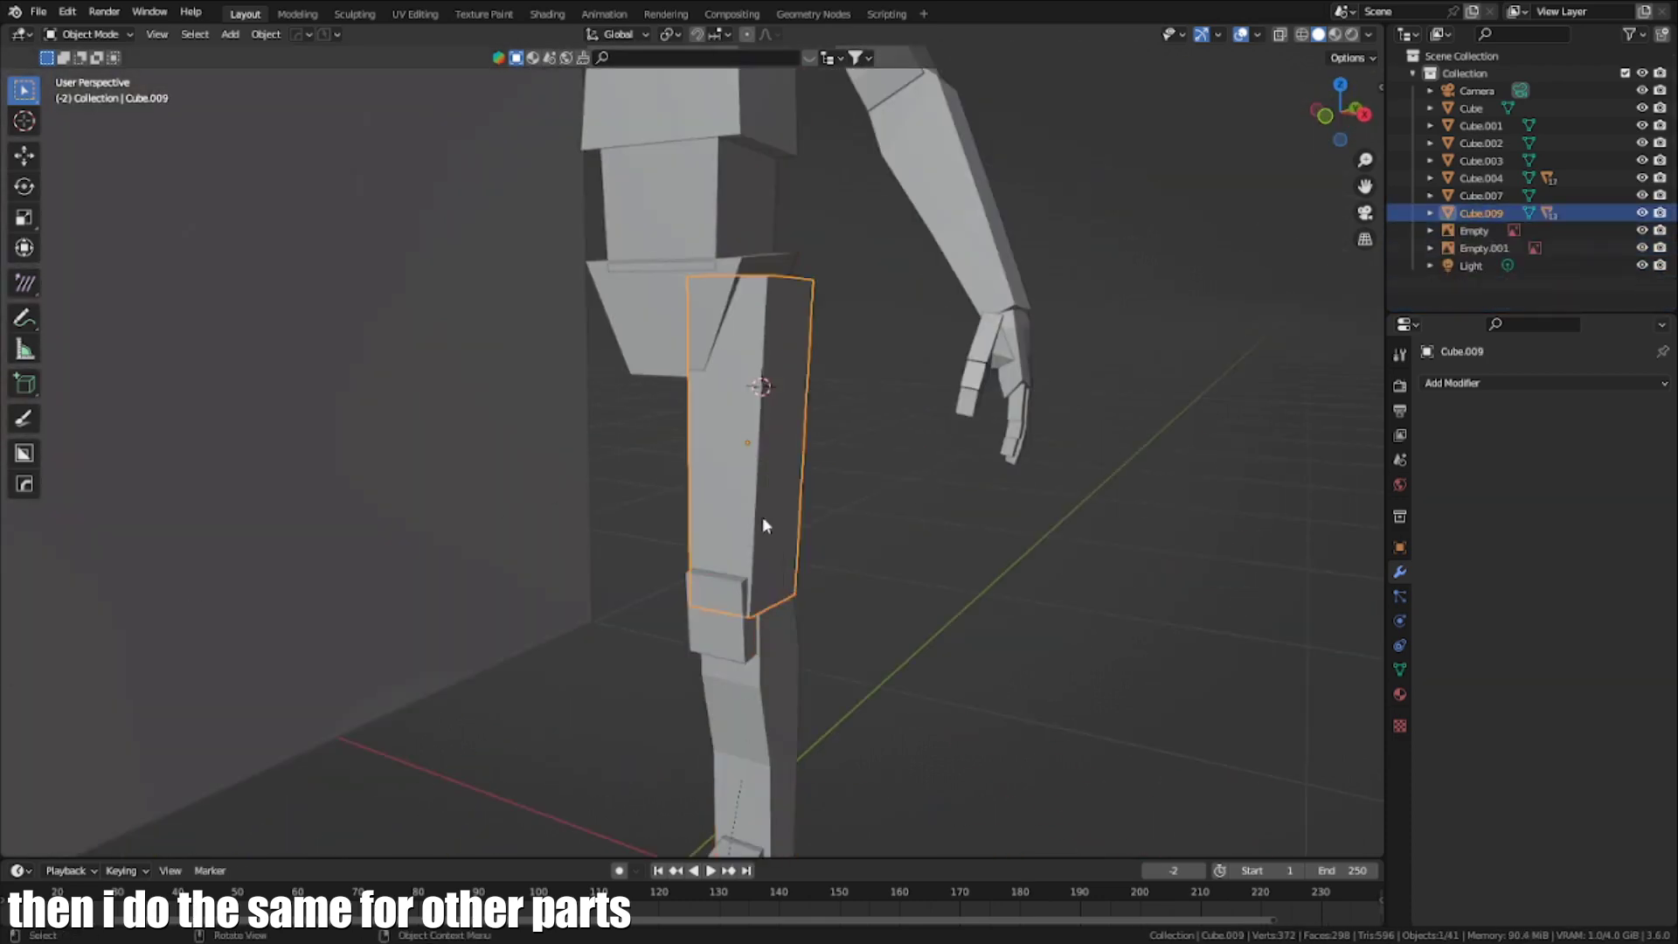
Parent the waist and pelvis blocks to the upper torso block
key("KP_1")
middle_click_drag(710, 229, 709, 347, "shift")
key("ctrl+p")
left_click(721, 219)
Try scaling the upper torso and the thigh vertically to test how their parented parts follow
key("s")
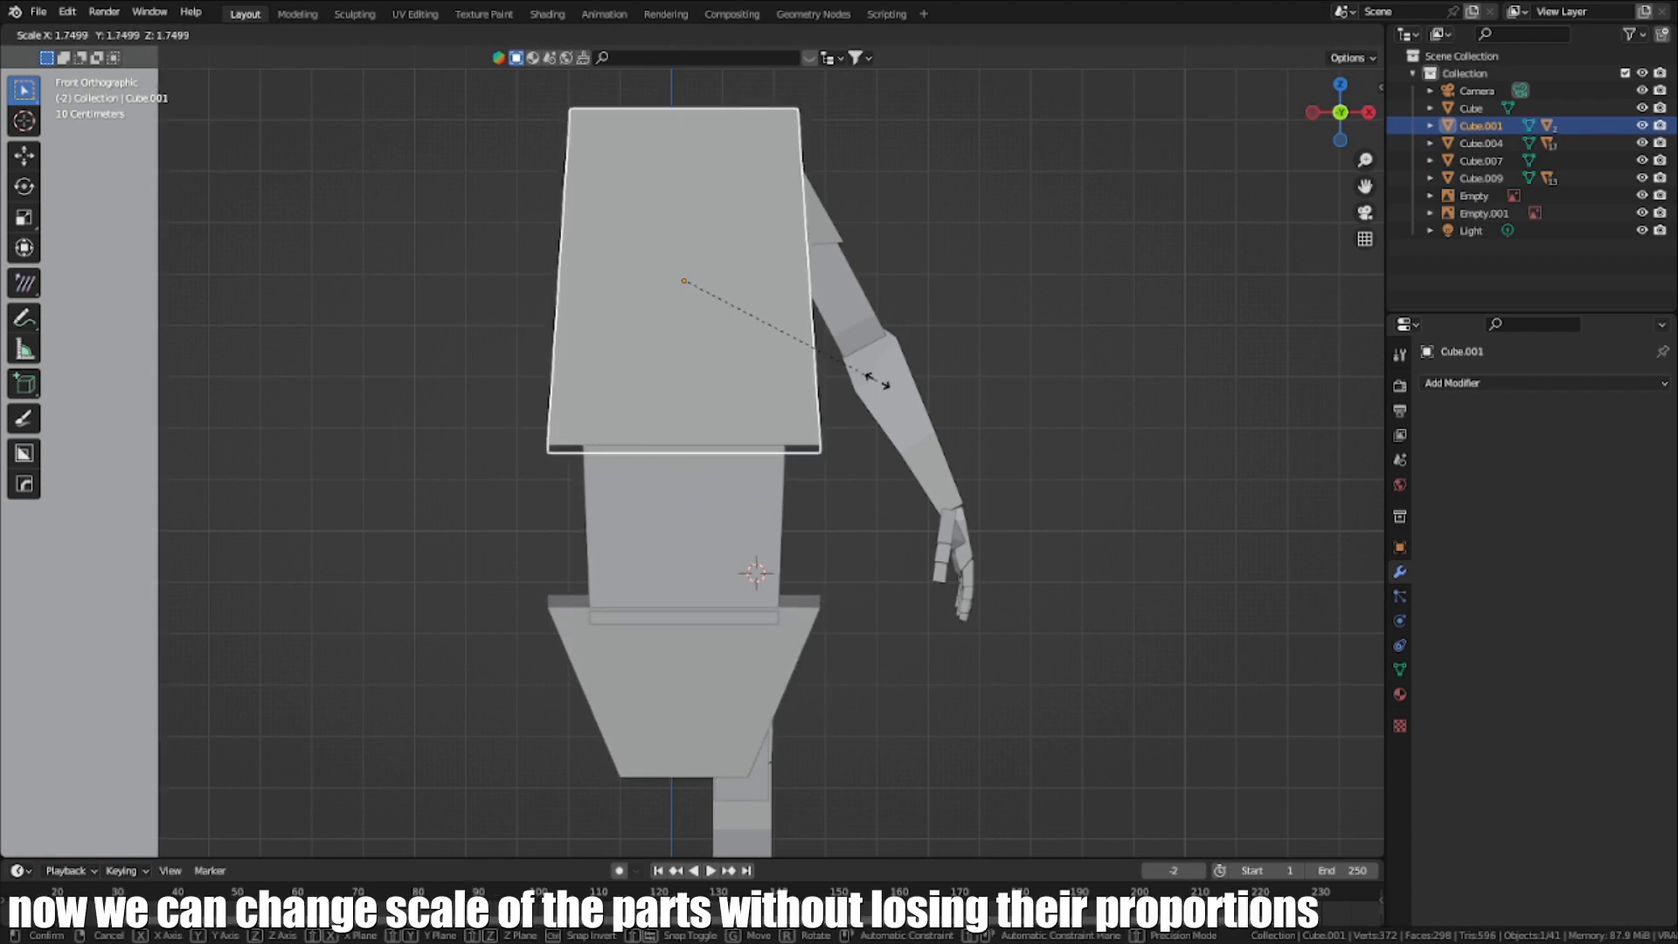
key("z")
right_click(978, 416)
scroll(662, 688, "down", 2)
left_click(740, 625)
key("s")
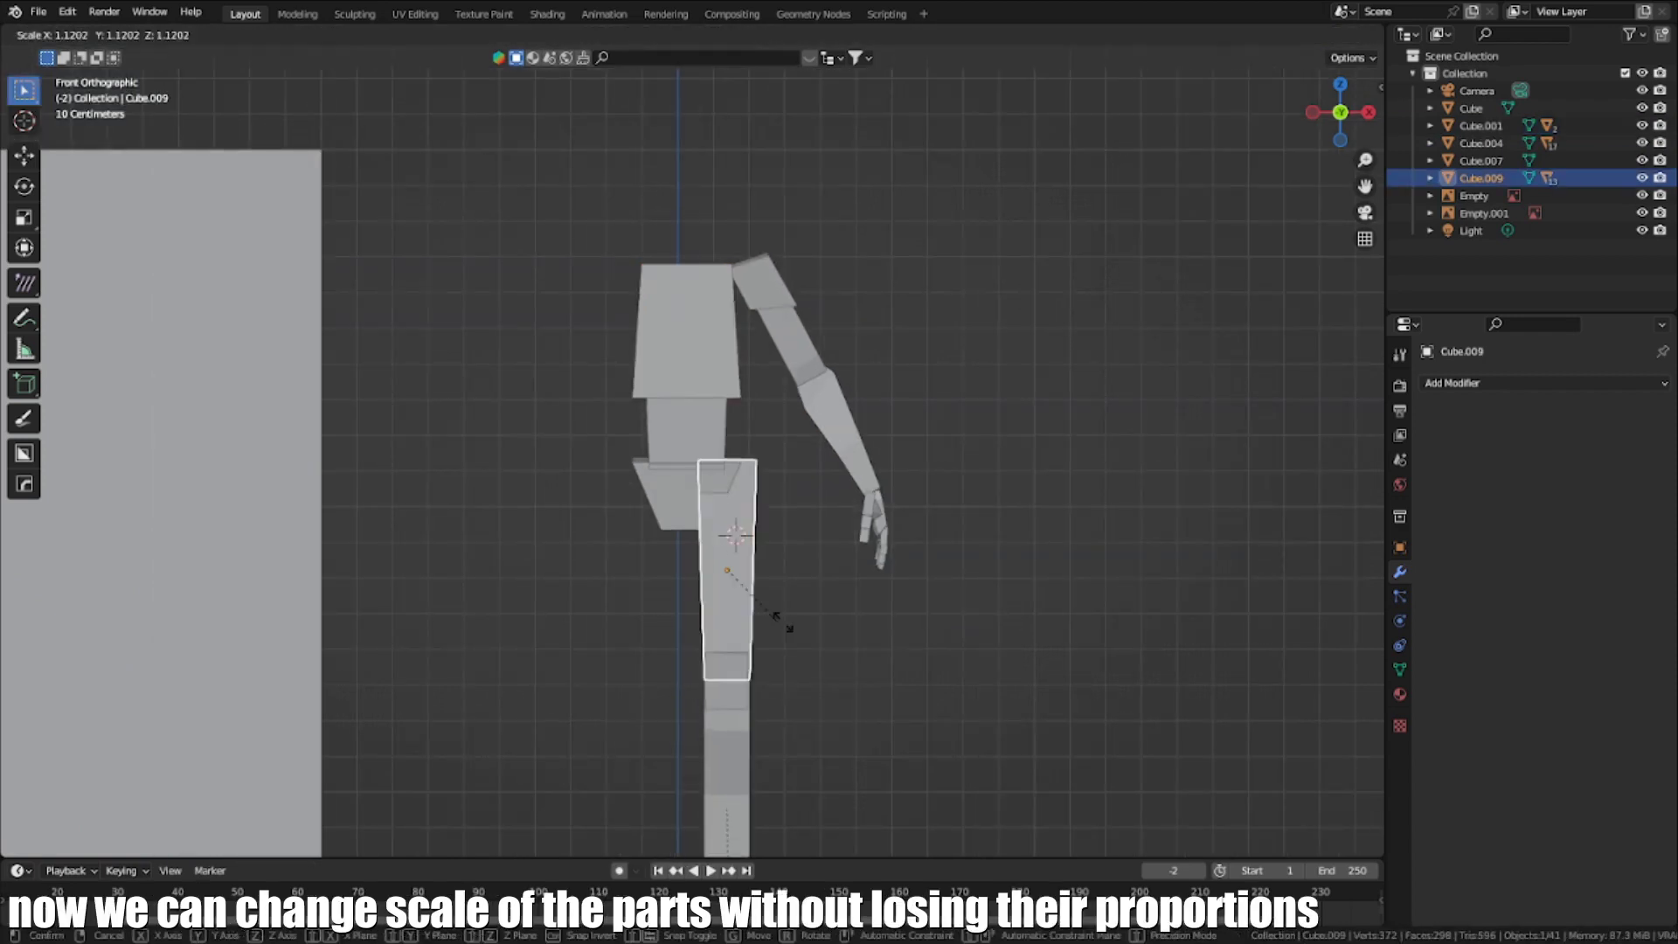
key("z")
right_click(834, 644)
Try scaling the shoulder block along the global and local Z axes to test the parented arm
left_click(761, 284)
key("s")
key("z")
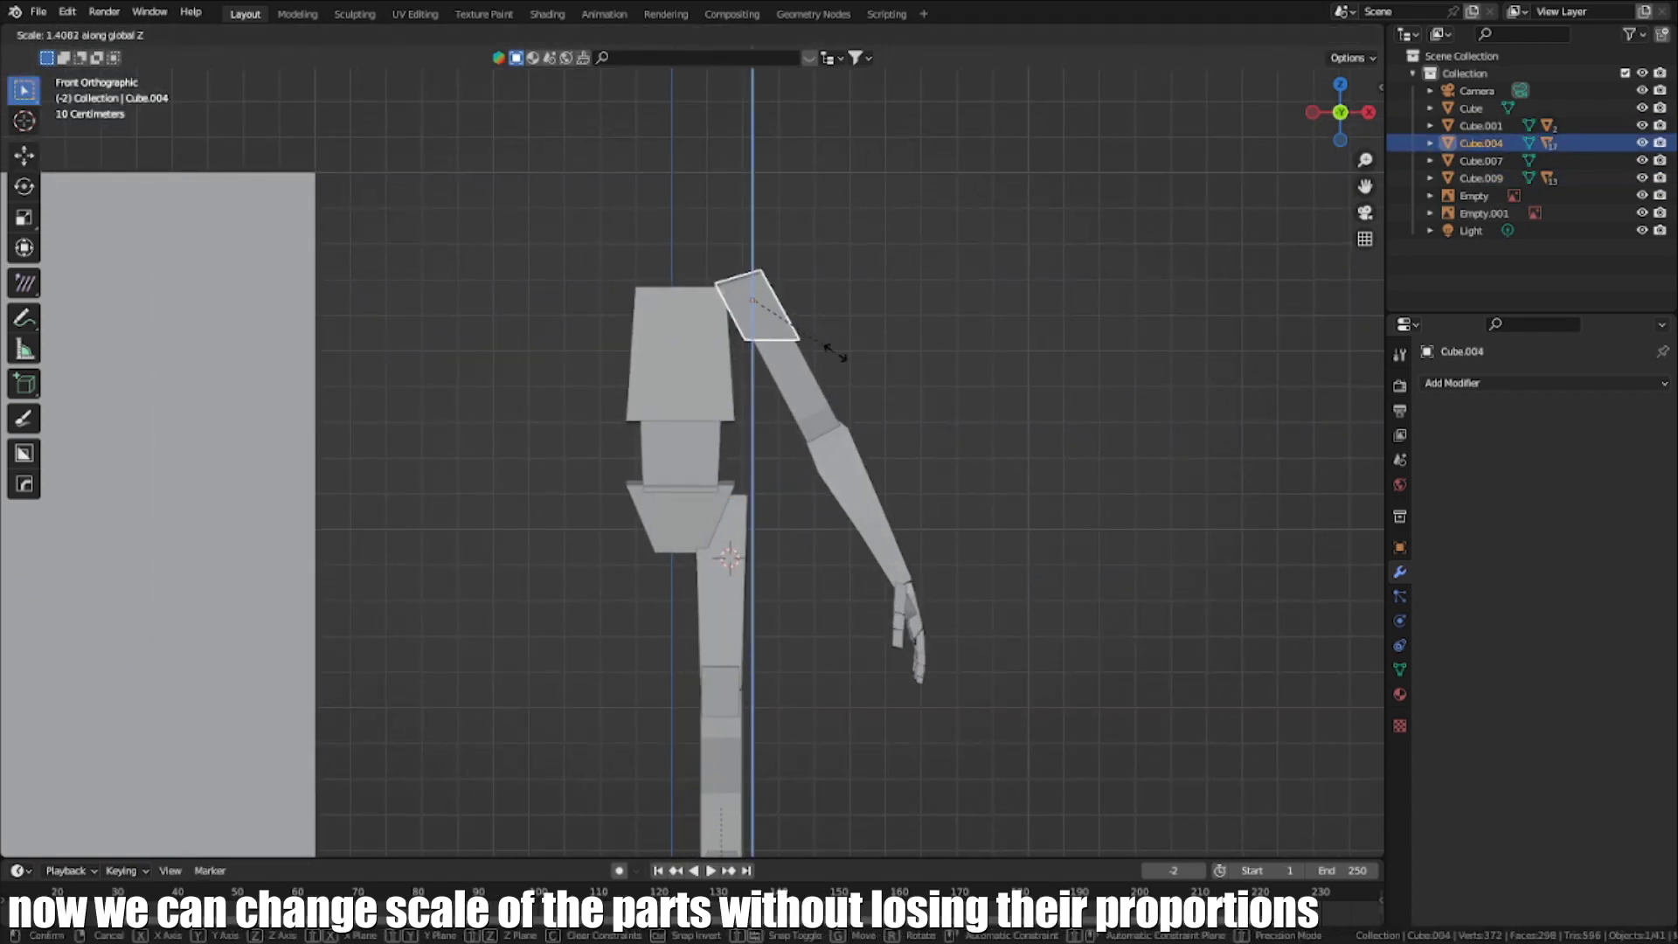
right_click(849, 362)
middle_click_drag(849, 362, 799, 470)
key("s")
key("z")
key("z")
right_click(805, 464)
Select all arm and leg parts with the palm active, and add an X-axis Mirror modifier using the upper torso as mirror object
left_click(731, 486)
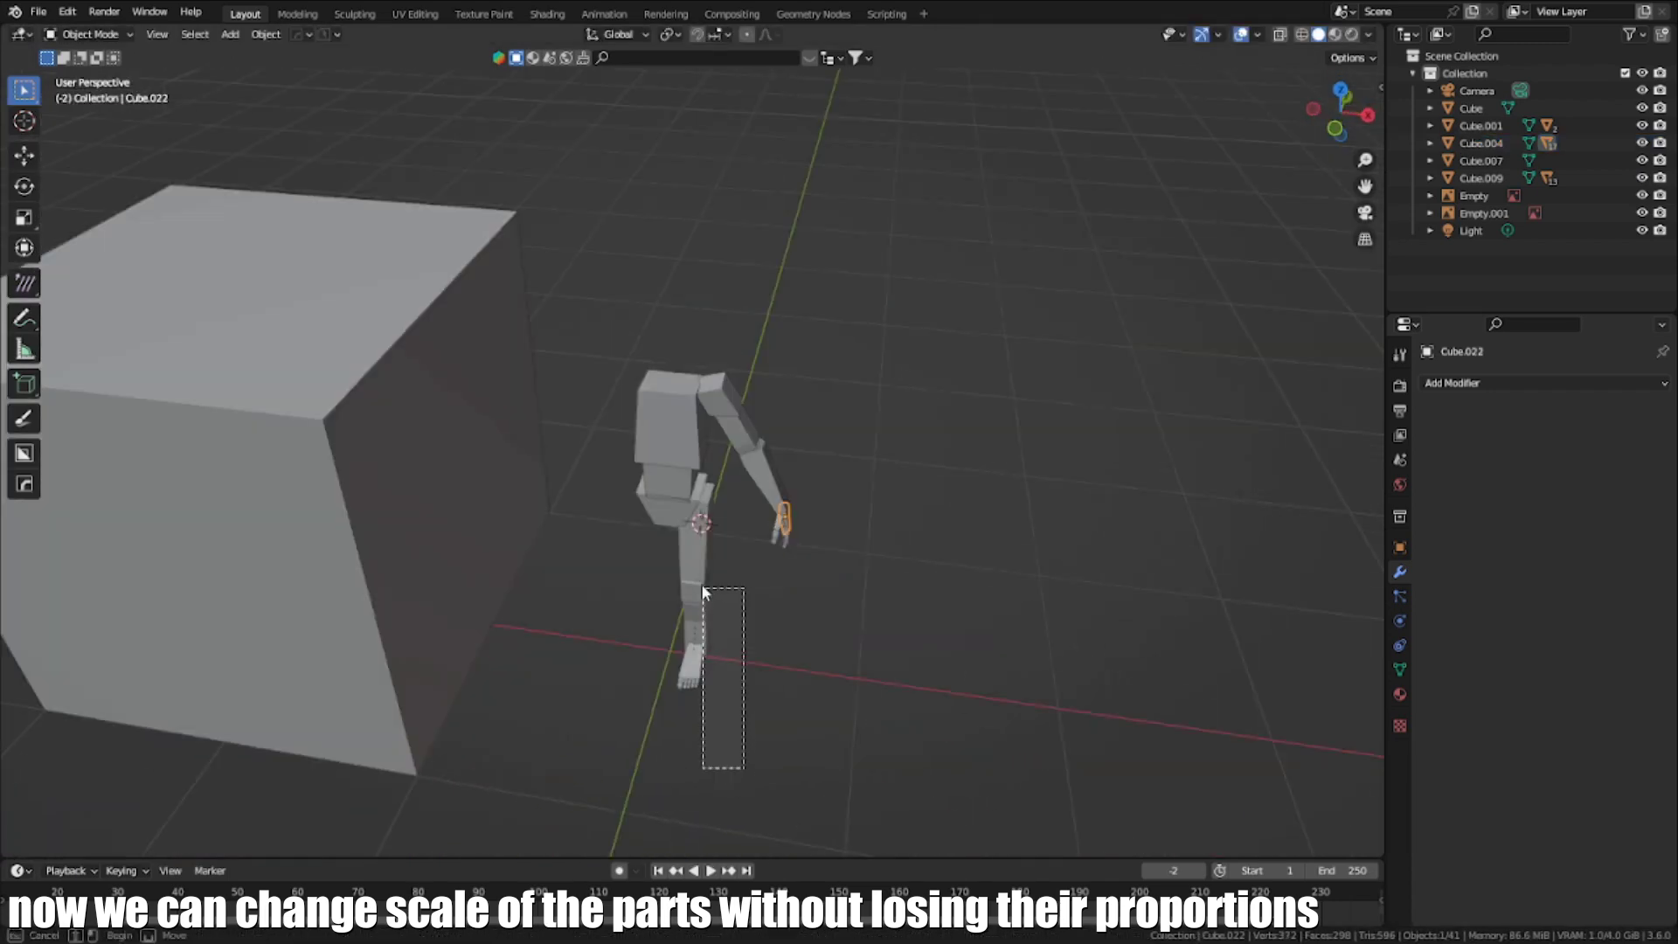
left_click_drag(678, 480, 748, 771, "shift")
left_click_drag(722, 359, 827, 560, "shift")
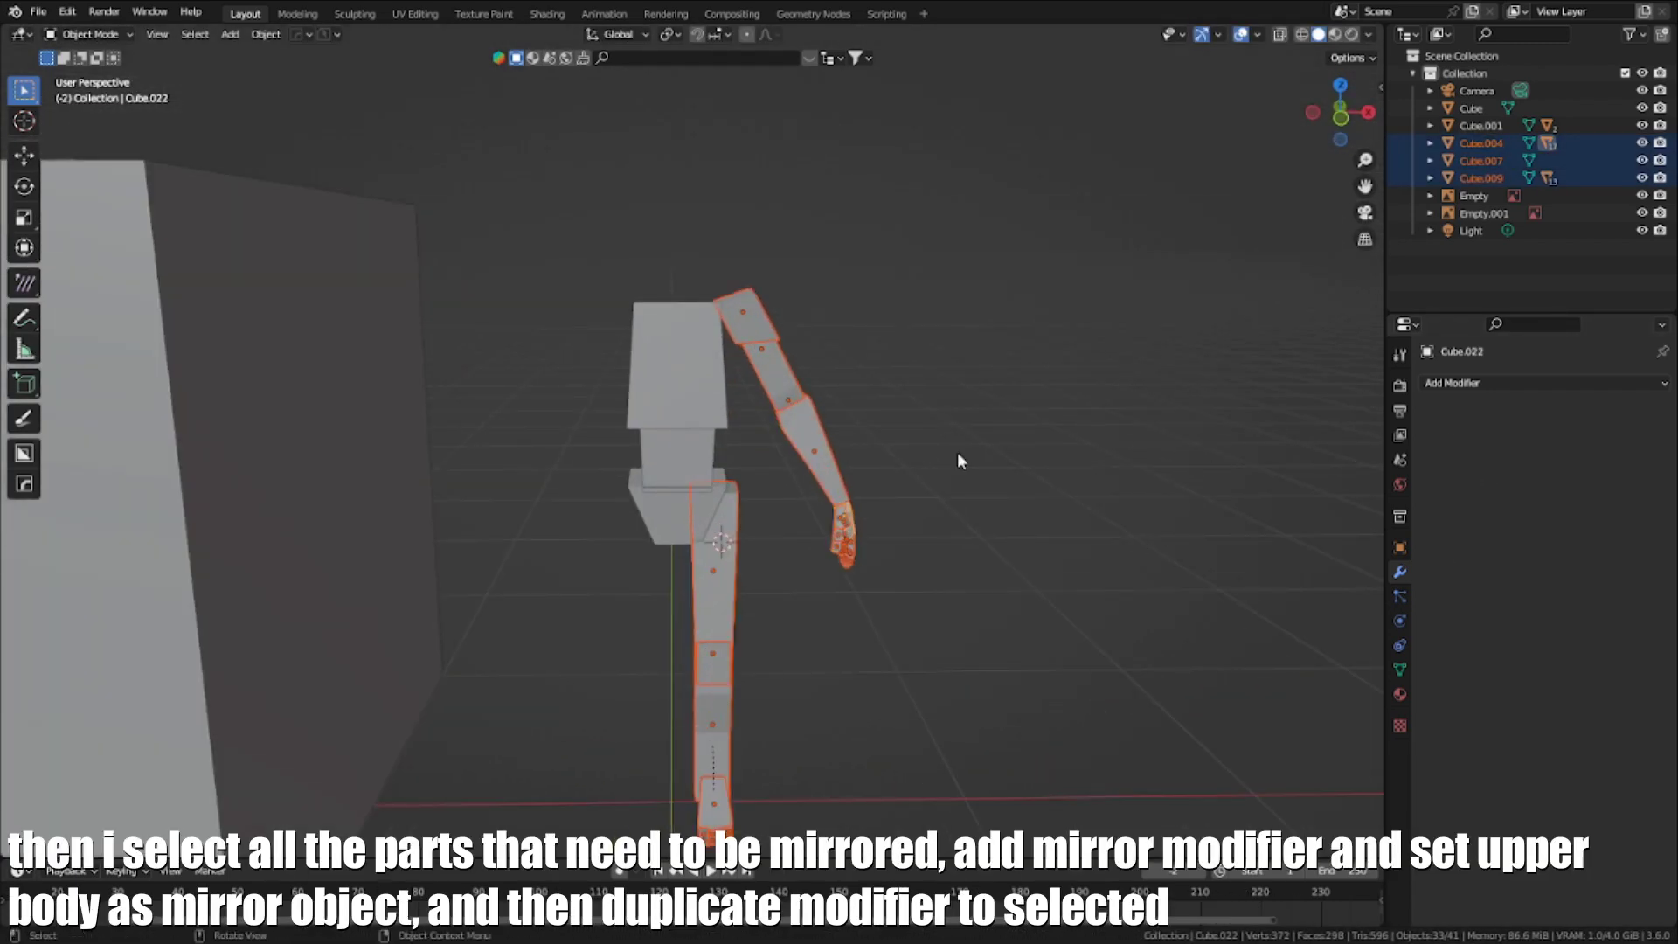
middle_click_drag(957, 452, 1136, 420)
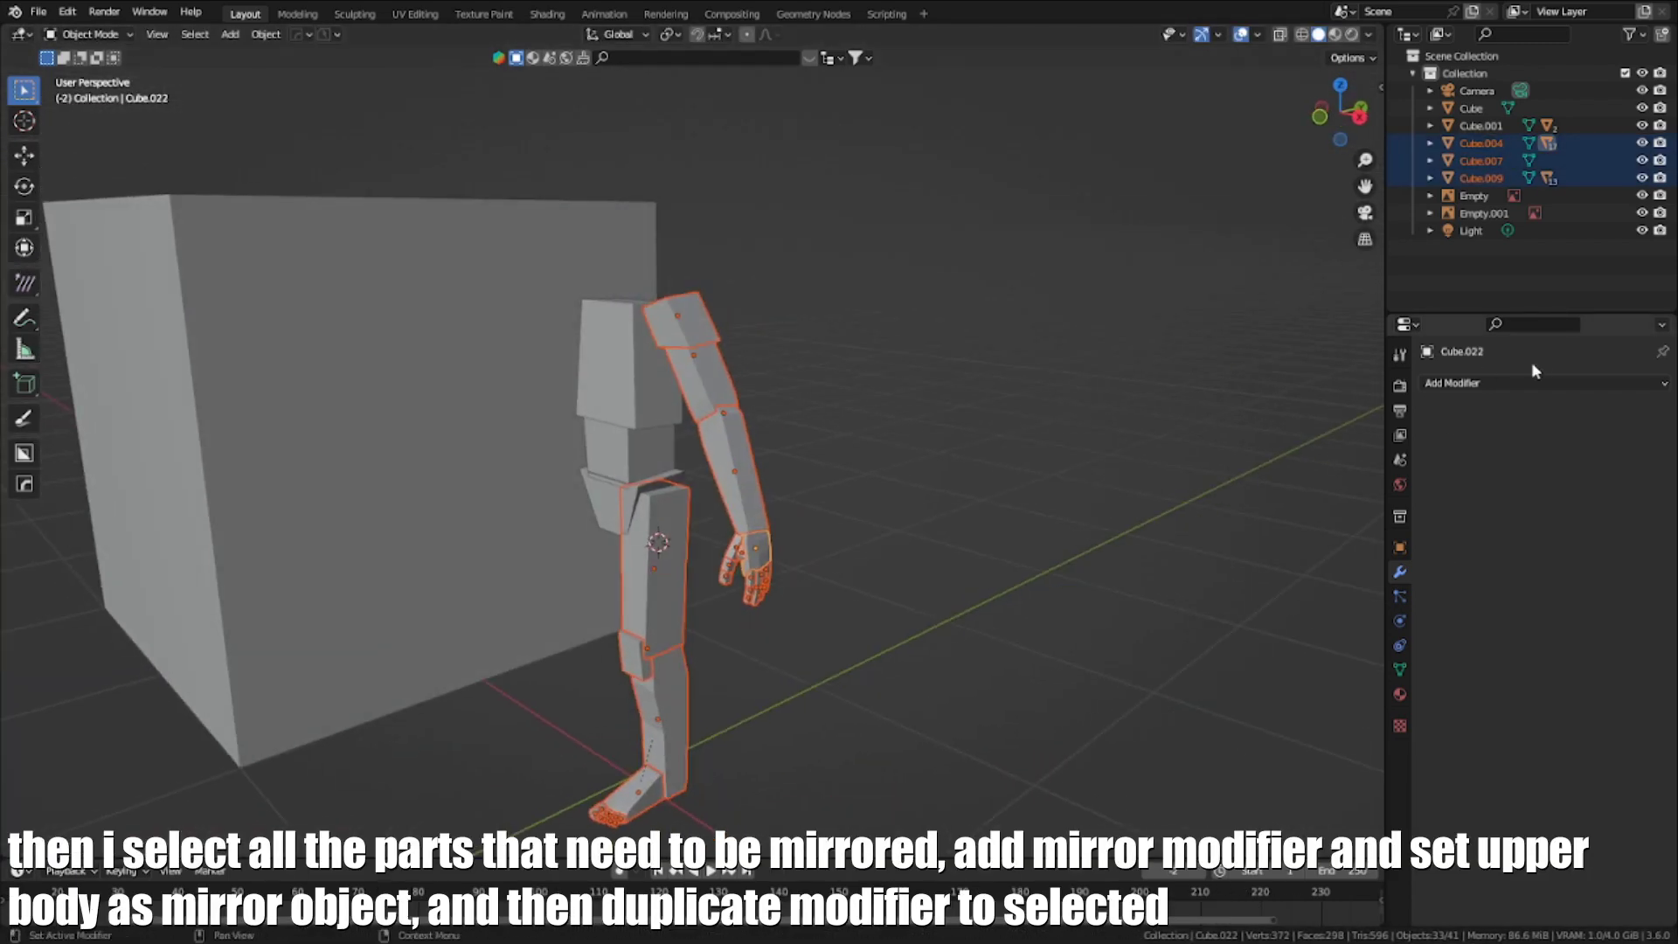
left_click(1534, 382)
left_click(1364, 586)
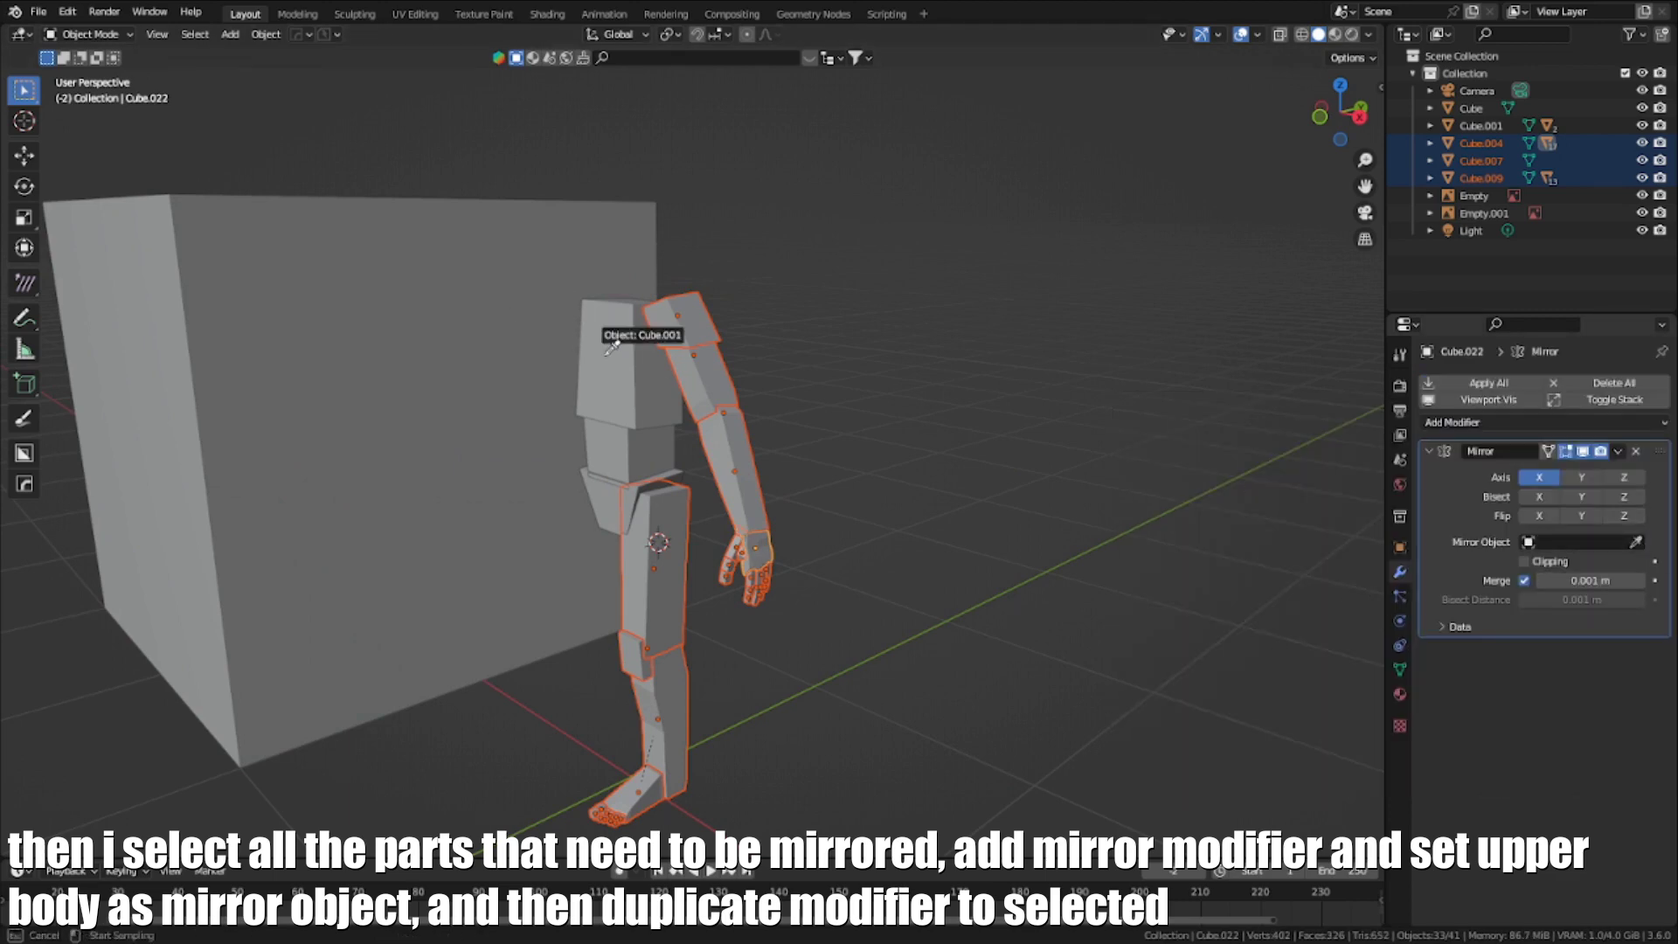
left_click(650, 399)
Copy the palm's Mirror modifier to all selected arm and leg parts and view the body from the front
left_click(1618, 451)
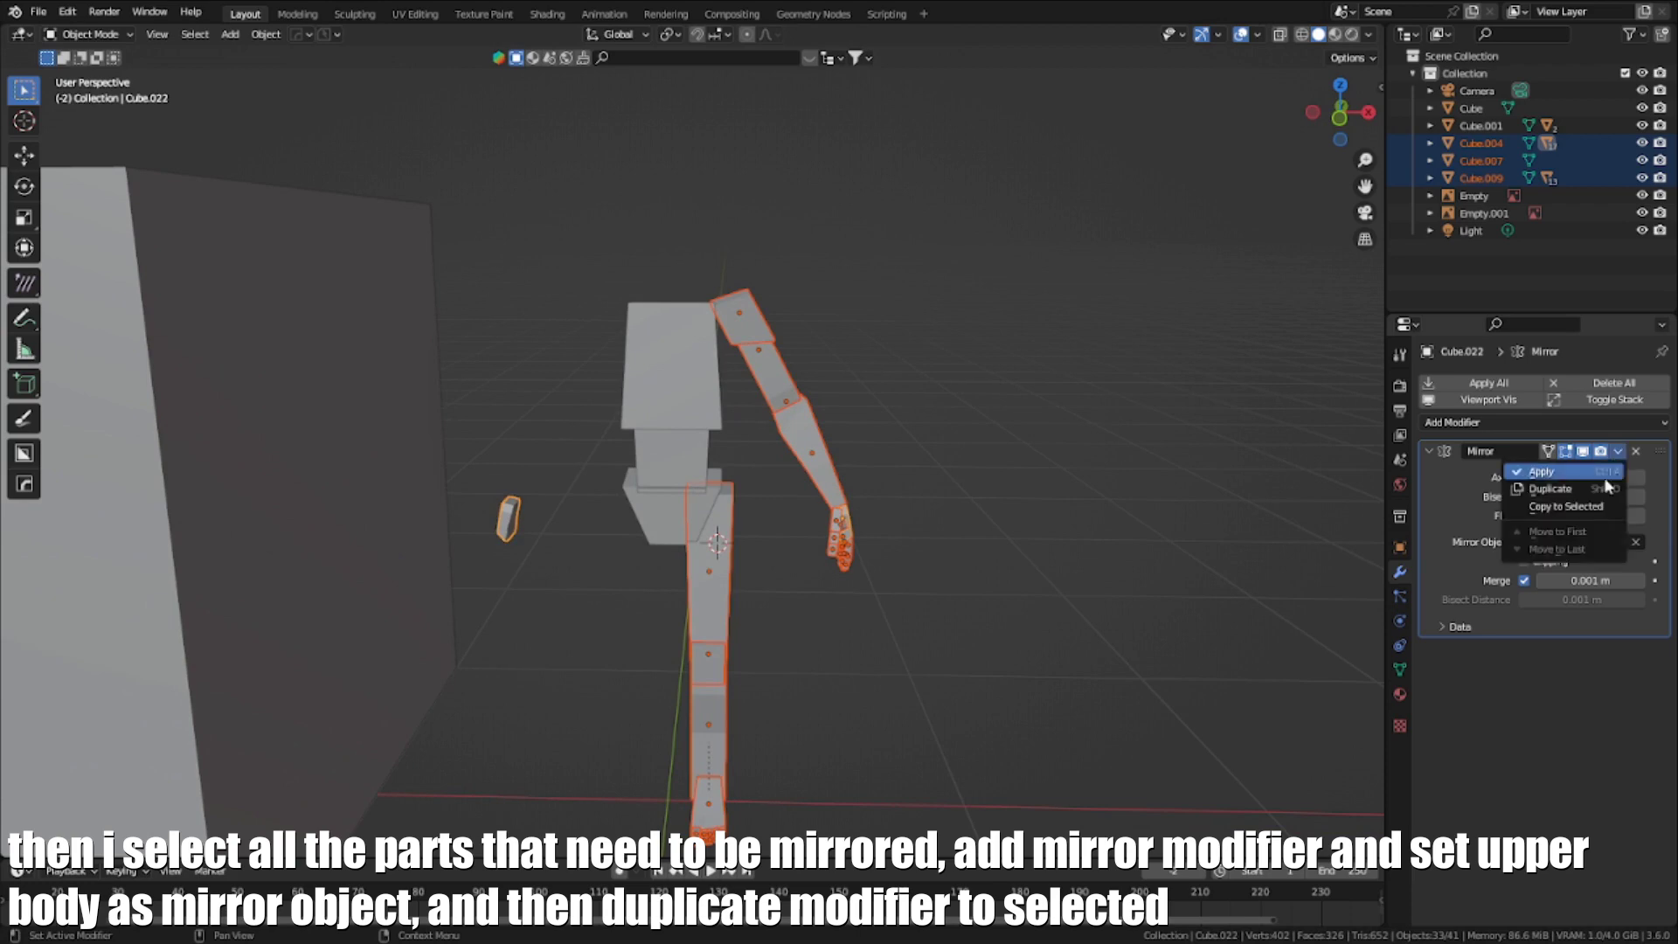
left_click(1547, 510)
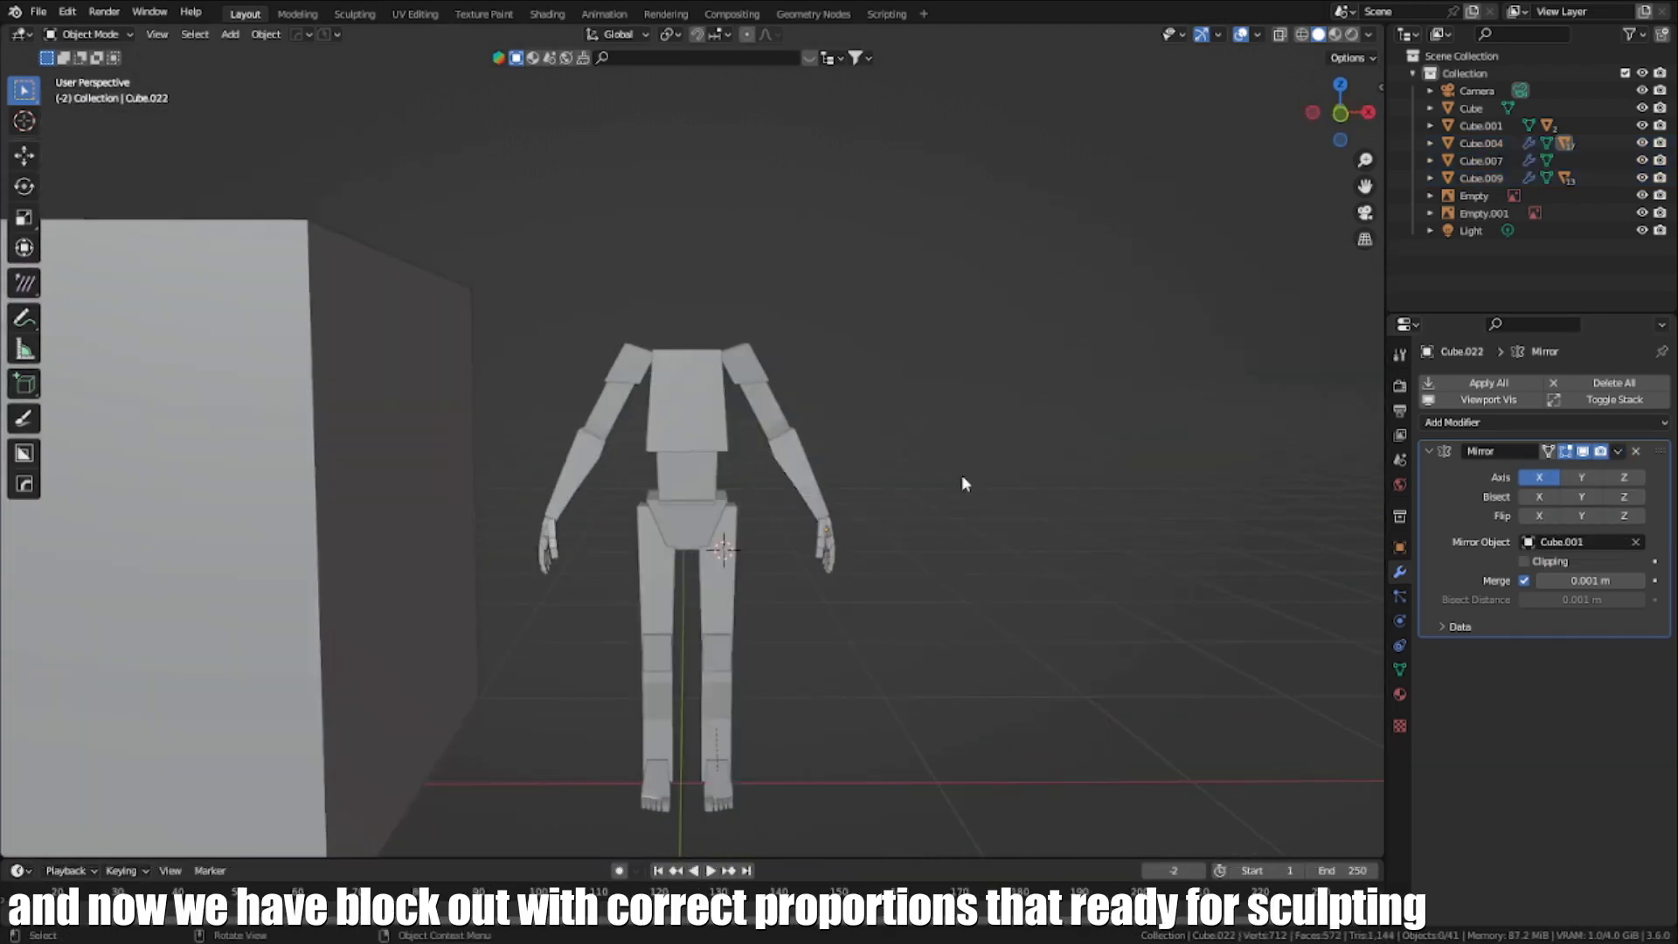
key("KP_1")
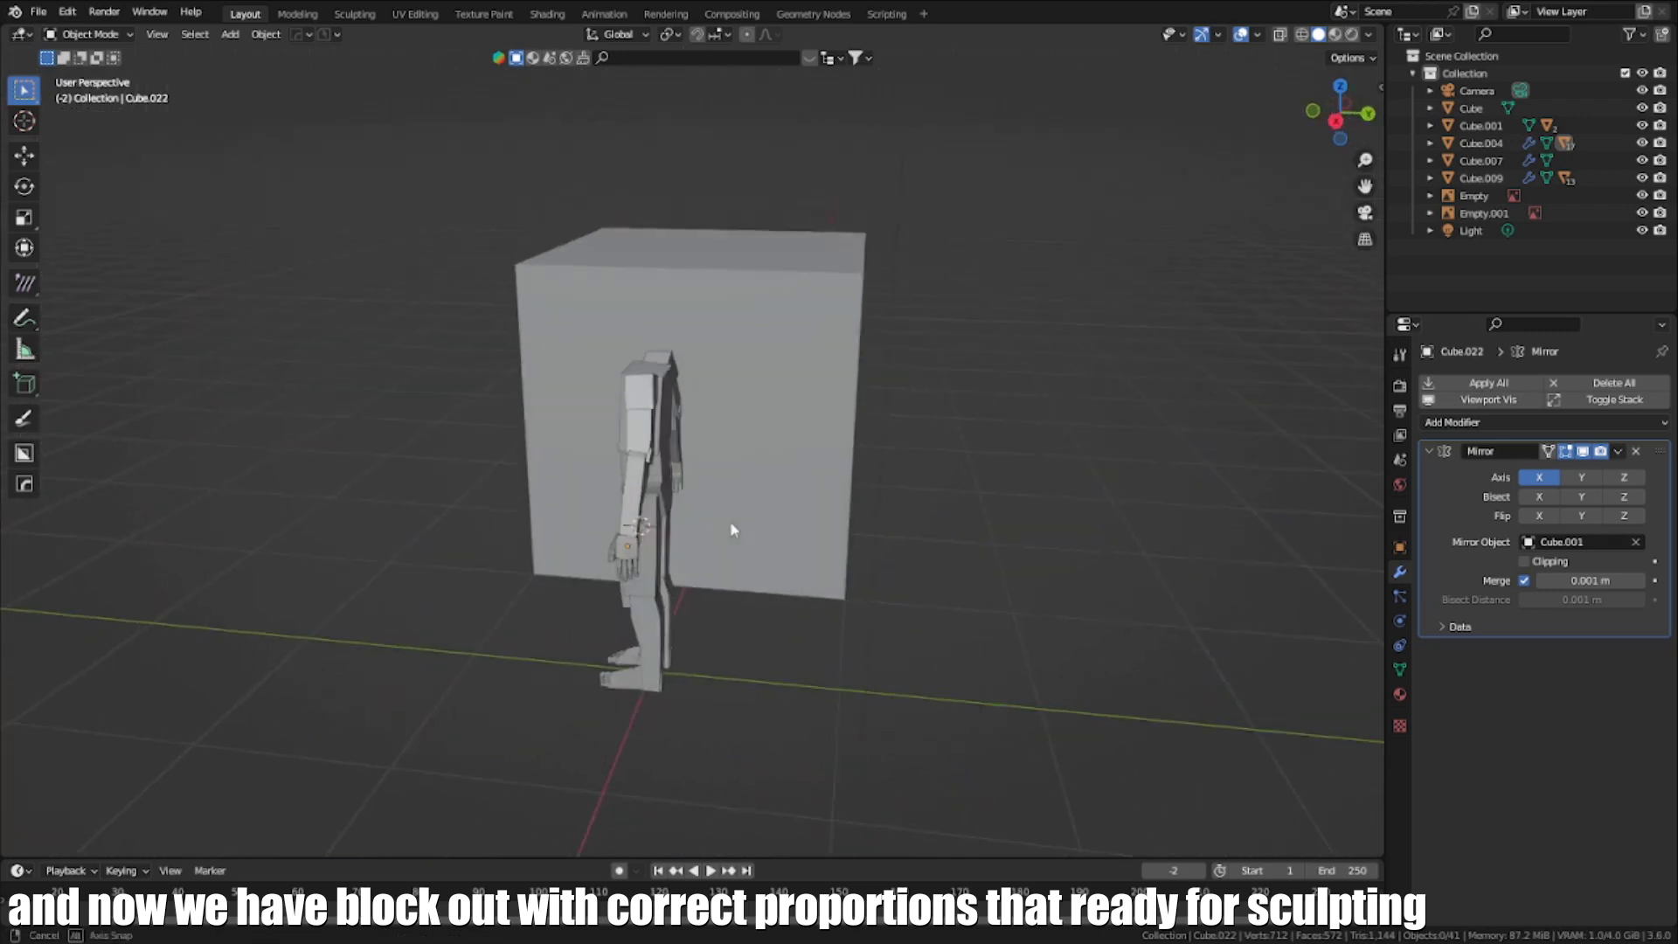